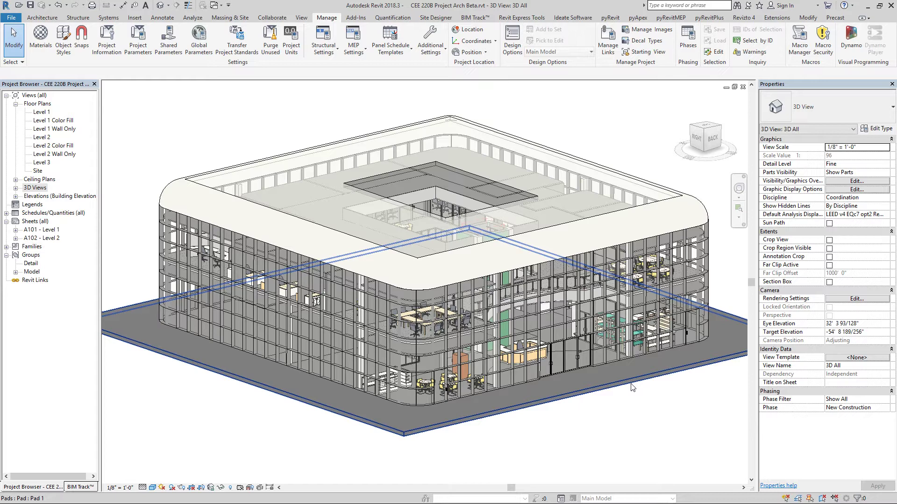
left_click(632, 387)
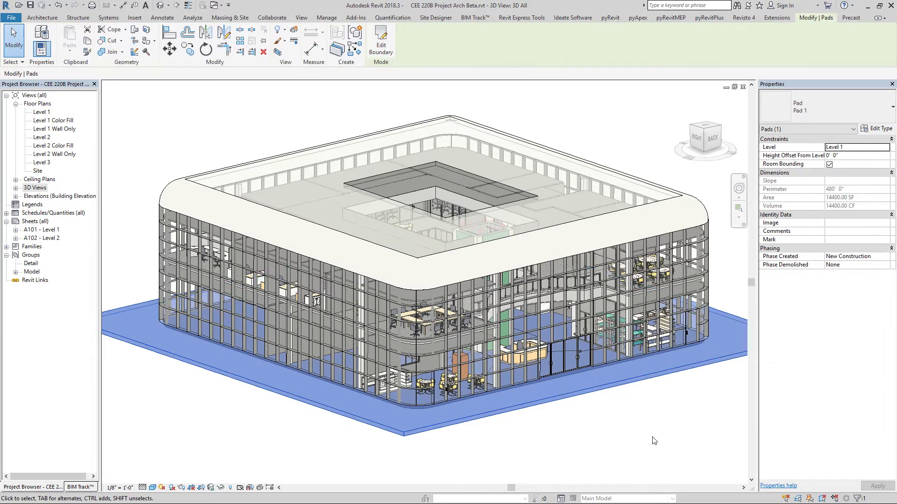
middle_click_drag(657, 430, 467, 449, "shift")
key("Escape")
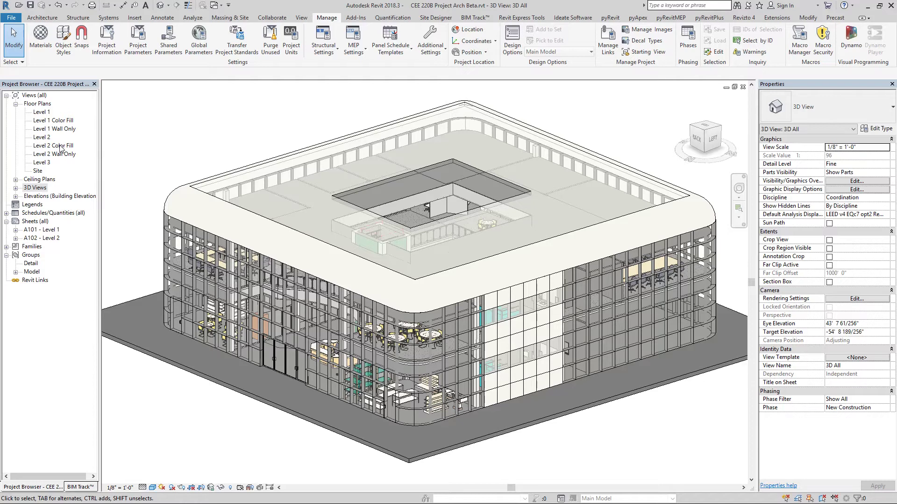
- Open the Level 1 Color Fill floor plan and inspect the properties of the lobby's light, outlet and card reader symbols
double_click(64, 121)
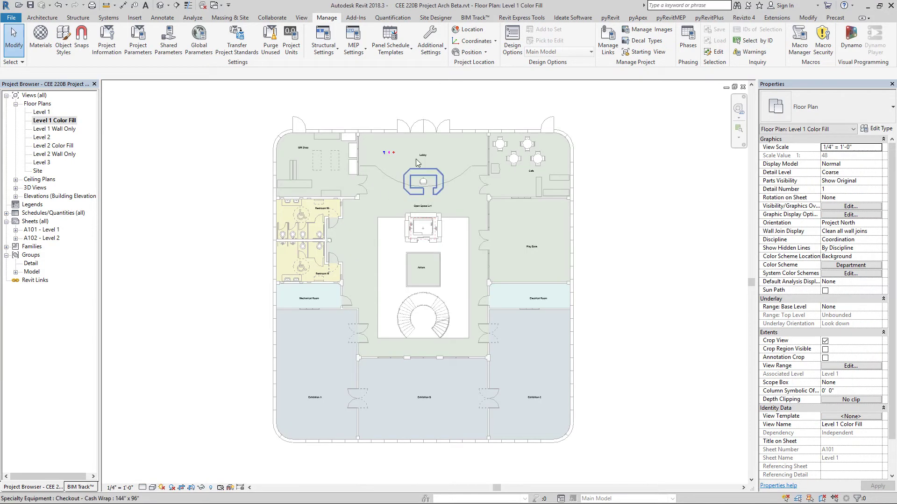
scroll(392, 151, "up", 10)
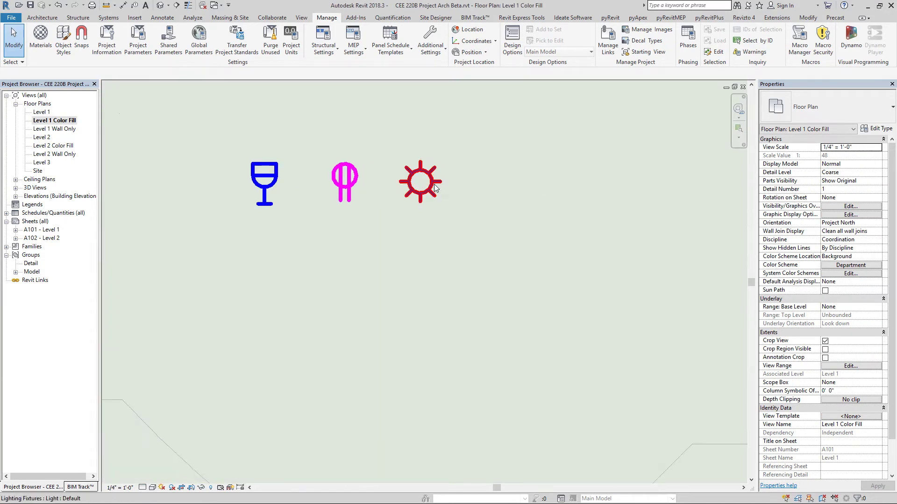
left_click(434, 187)
left_click(446, 270)
left_click(351, 180)
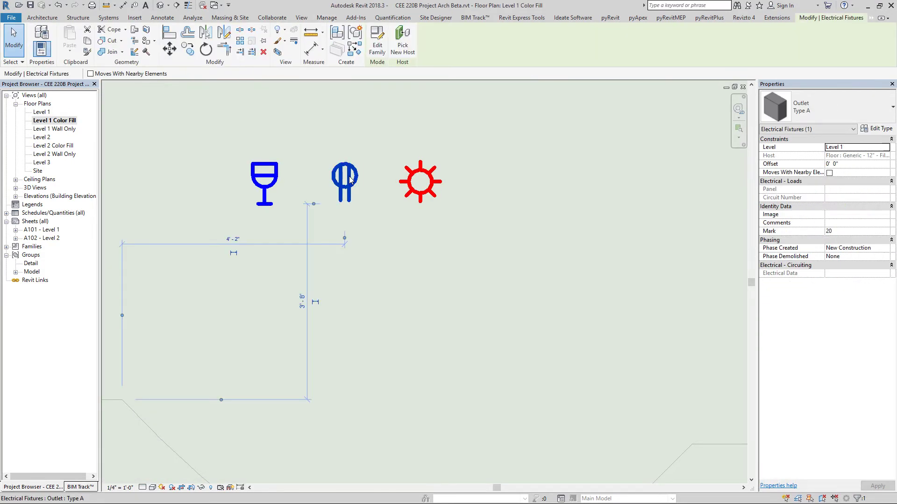
left_click(276, 177)
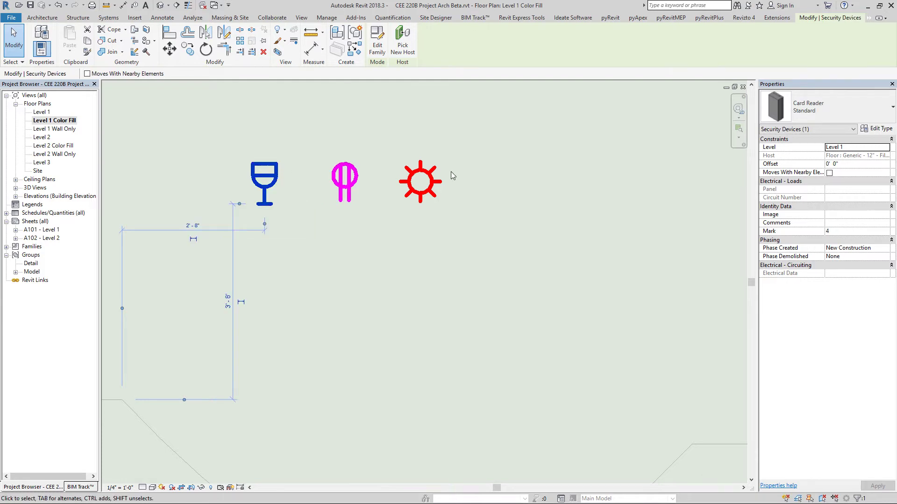
left_click(438, 182)
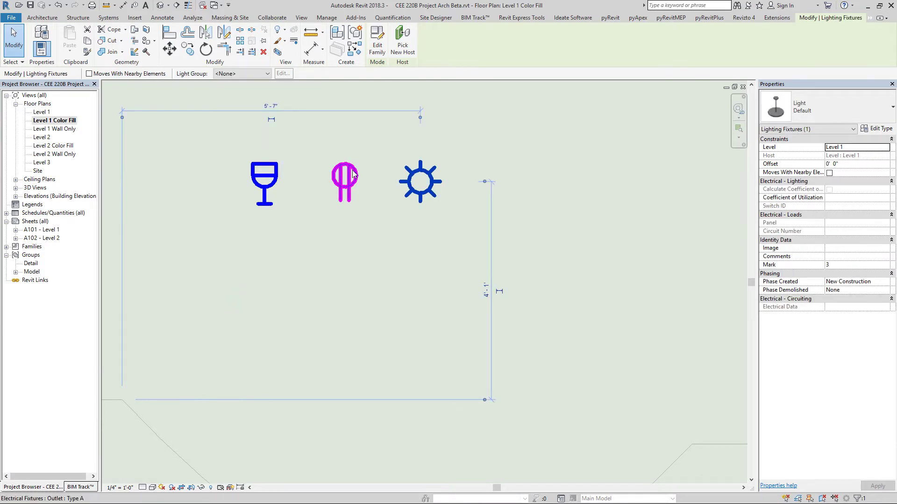
scroll(392, 182, "up", 1)
left_click(437, 287)
- Isolate the lobby's card reader, outlet and light together in a 3D view cropped with a selection box
scroll(438, 287, "down", 3)
scroll(339, 250, "down", 1)
left_click_drag(271, 171, 523, 308)
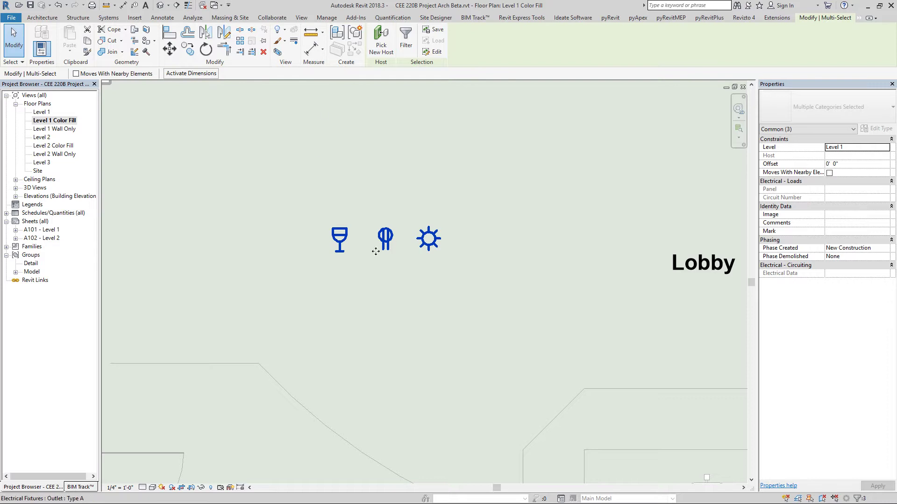
scroll(413, 234, "up", 1)
scroll(414, 234, "up", 1)
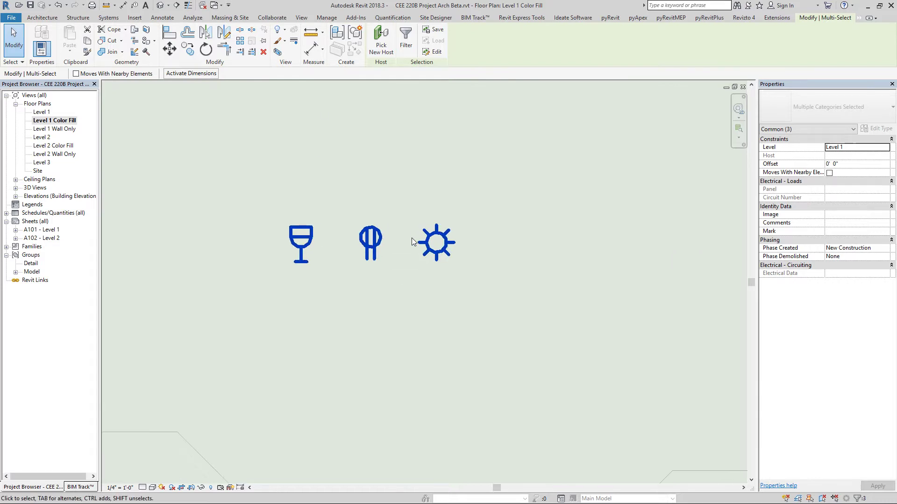
left_click(278, 51)
left_click(620, 312)
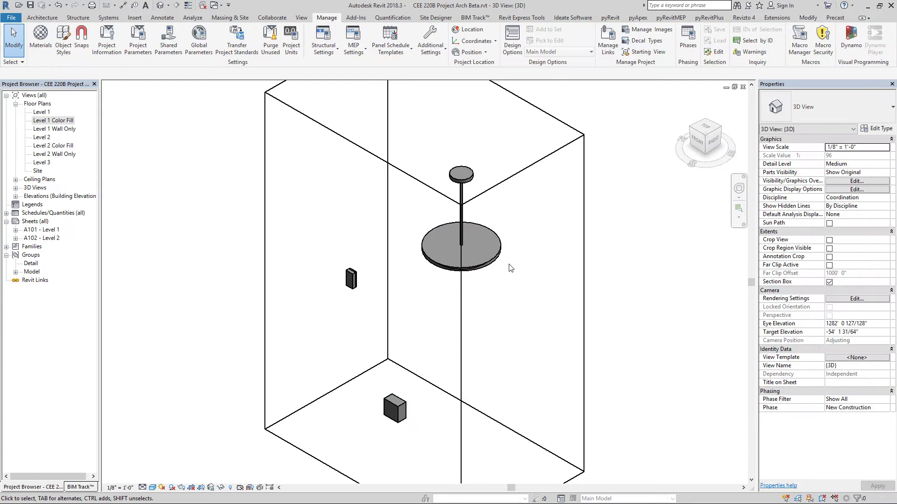
- Examine the 3D geometry of the light, card reader and outlet individually from several angles
left_click(493, 243)
middle_click_drag(556, 354, 405, 276, "shift")
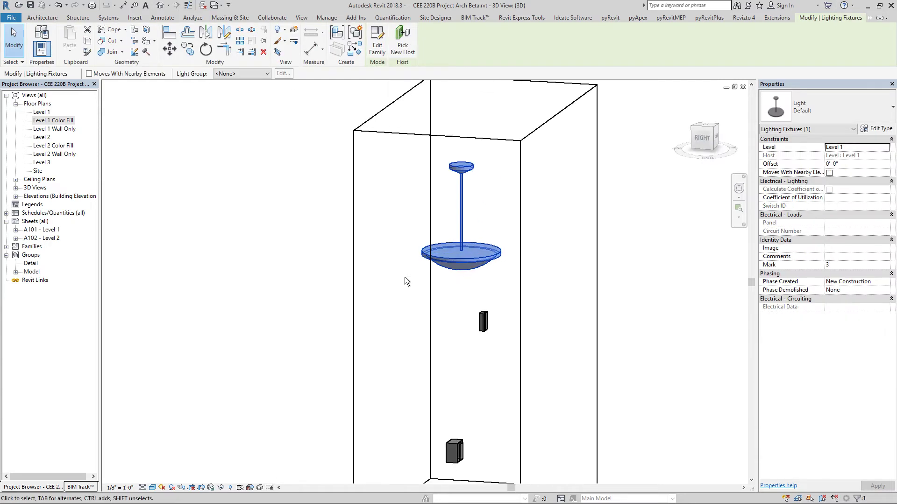
left_click(483, 321)
left_click(454, 449)
middle_click_drag(452, 426, 478, 411, "shift")
scroll(492, 374, "up", 2)
scroll(405, 259, "down", 3)
scroll(420, 308, "up", 2)
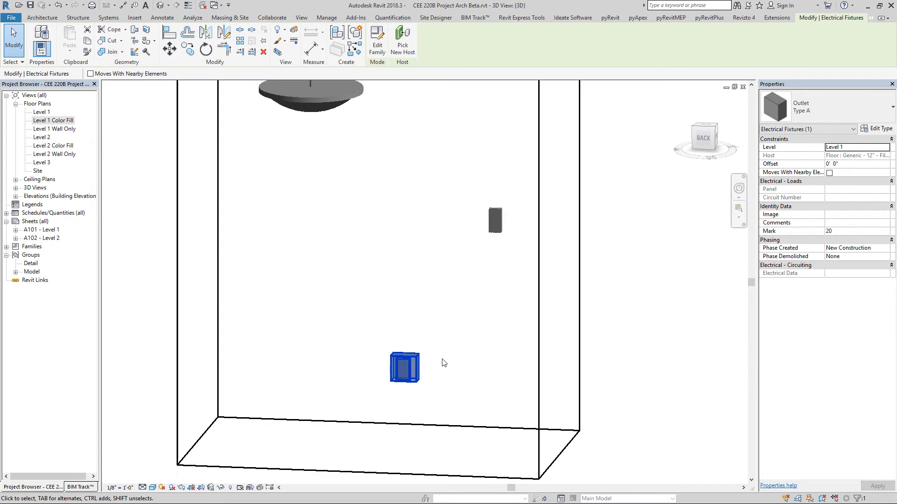
left_click(444, 348)
scroll(450, 303, "down", 1)
- Return to the Level 1 Color Fill floor plan and set its detail level to Fine
double_click(53, 120)
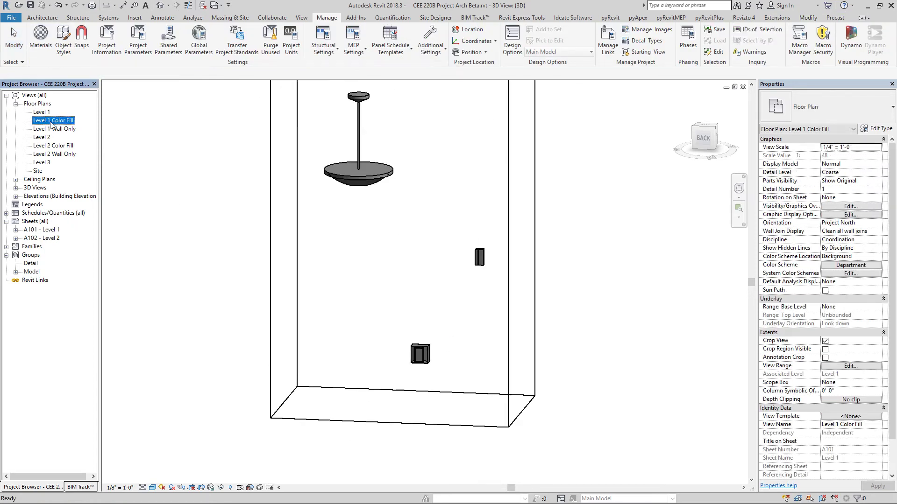
scroll(446, 339, "up", 3)
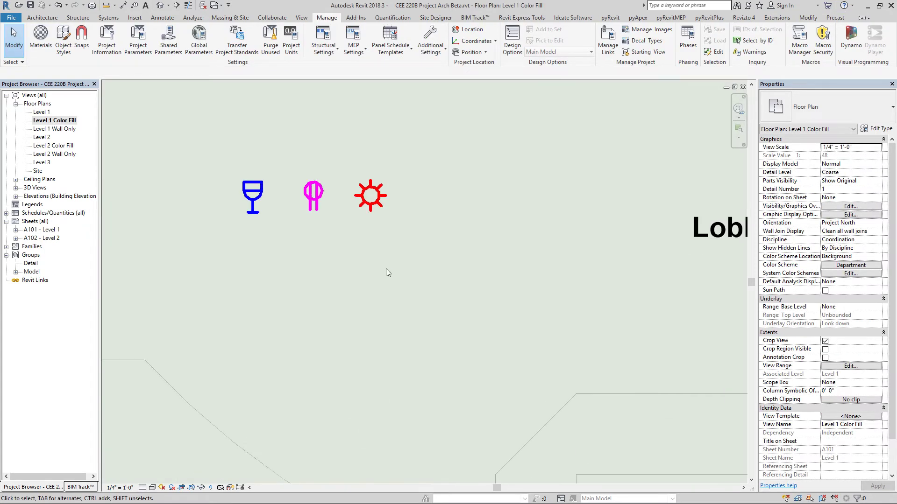
left_click(153, 488)
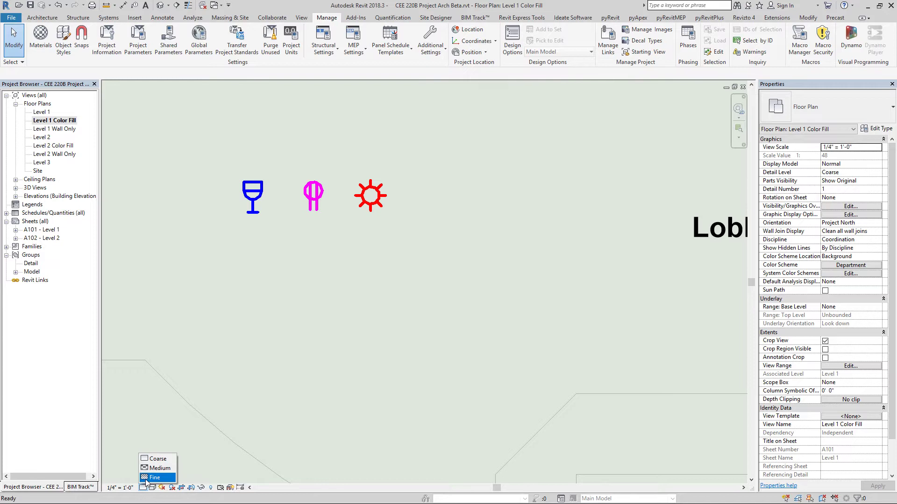
left_click(164, 476)
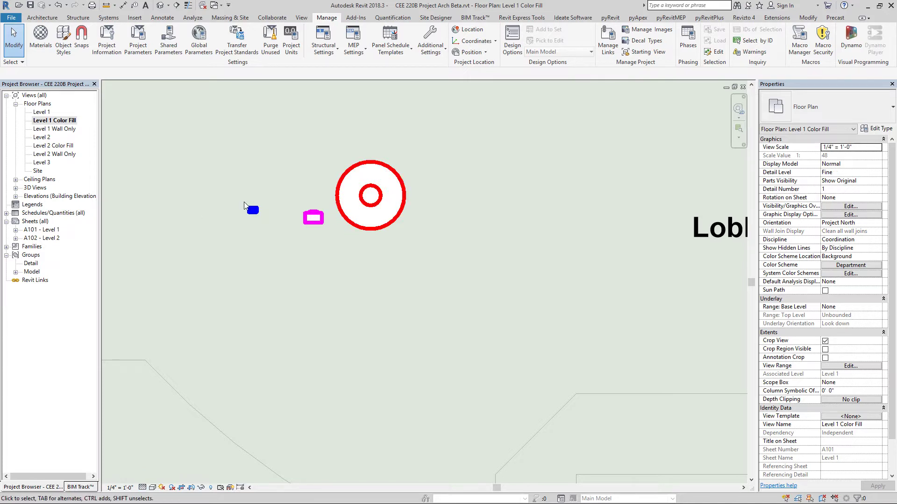
- Set the floor plan's detail level back to Coarse
left_click(142, 487)
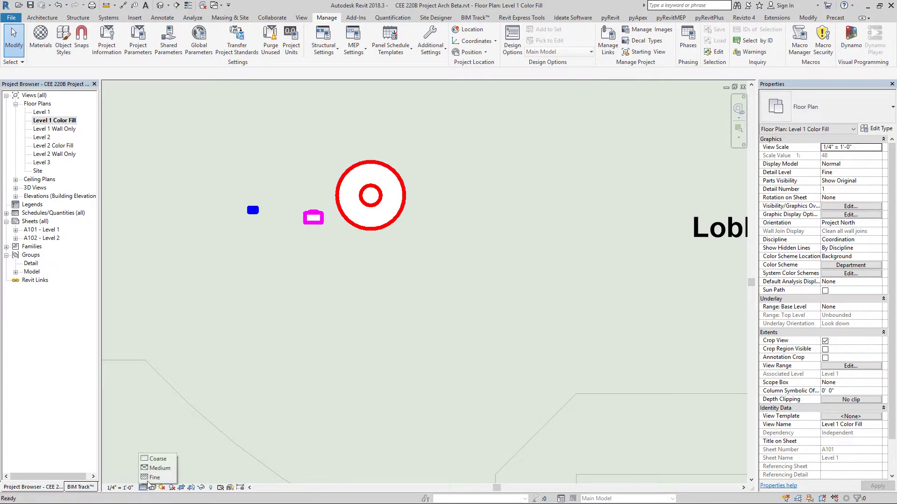
left_click(159, 460)
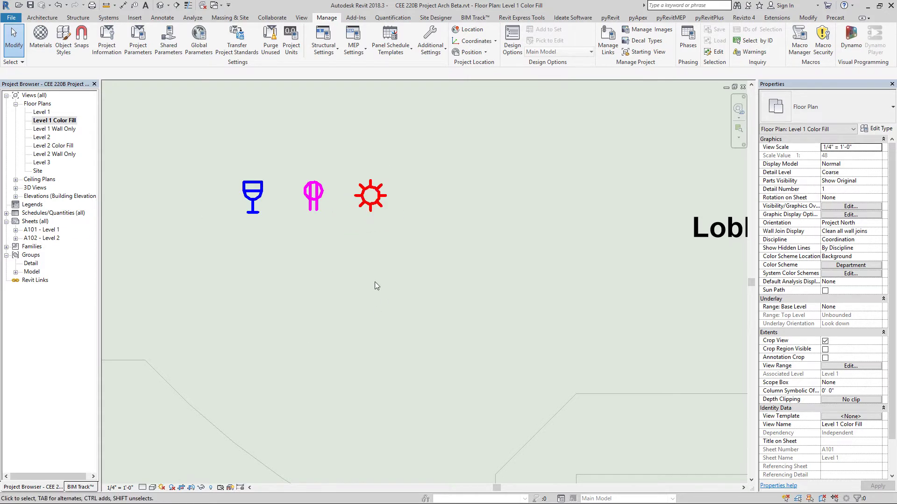
left_click(378, 196)
scroll(250, 194, "up", 2)
- Place another card reader like the existing one on the lobby's horizontal room separation line, about 1'-8" from its angled corner
left_click(251, 199)
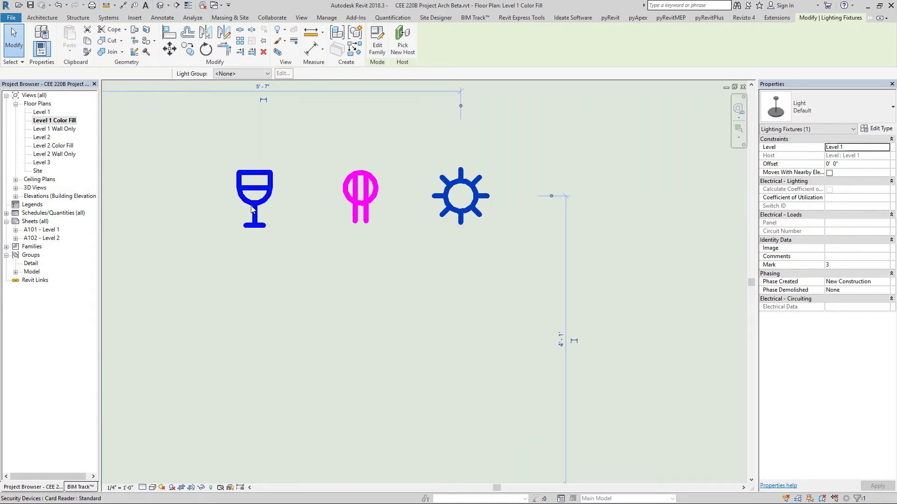
scroll(248, 303, "down", 3)
scroll(406, 311, "down", 2)
scroll(389, 320, "up", 2)
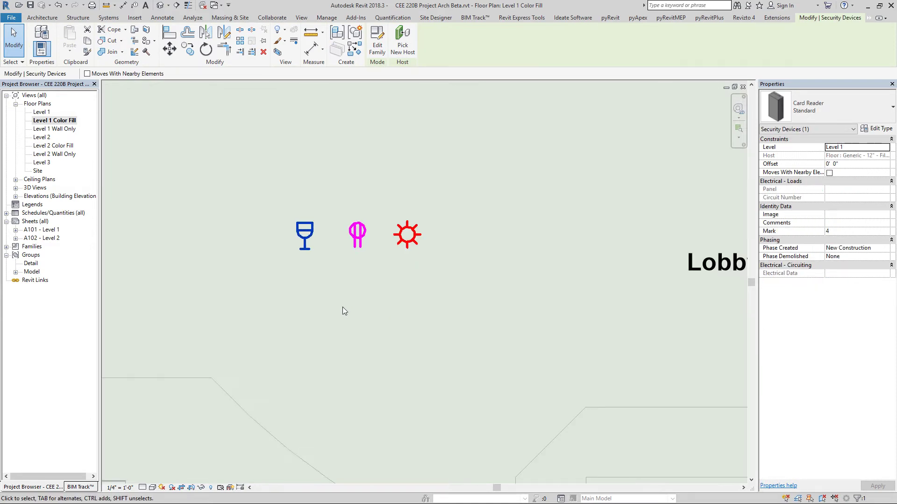
scroll(331, 131, "up", 1)
left_click(354, 49)
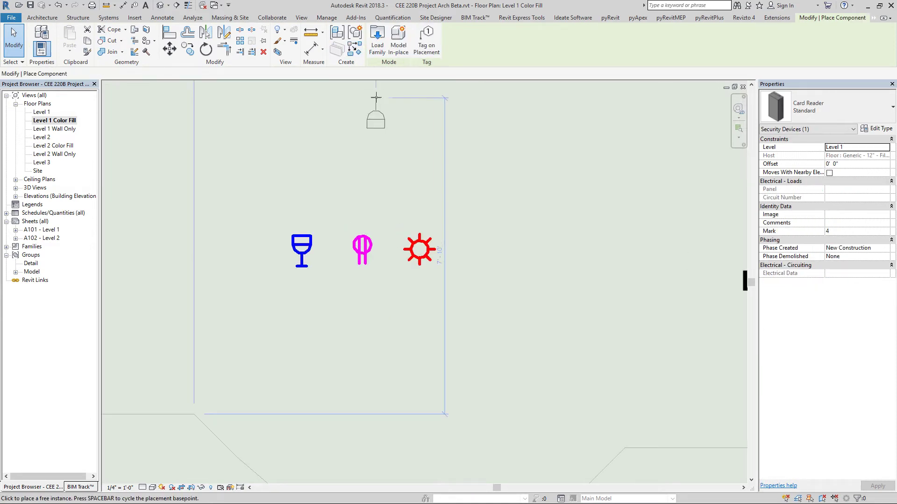
scroll(399, 167, "down", 3)
scroll(229, 235, "up", 1)
scroll(285, 304, "up", 2)
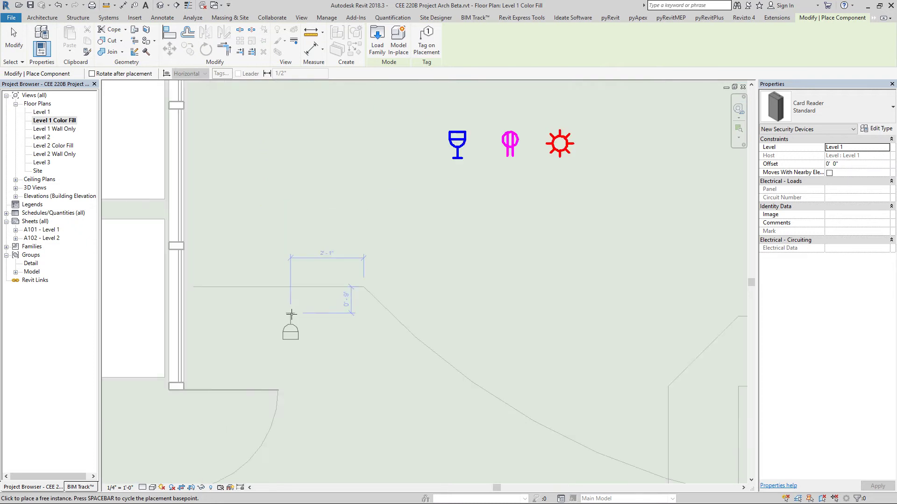
scroll(294, 290, "up", 2)
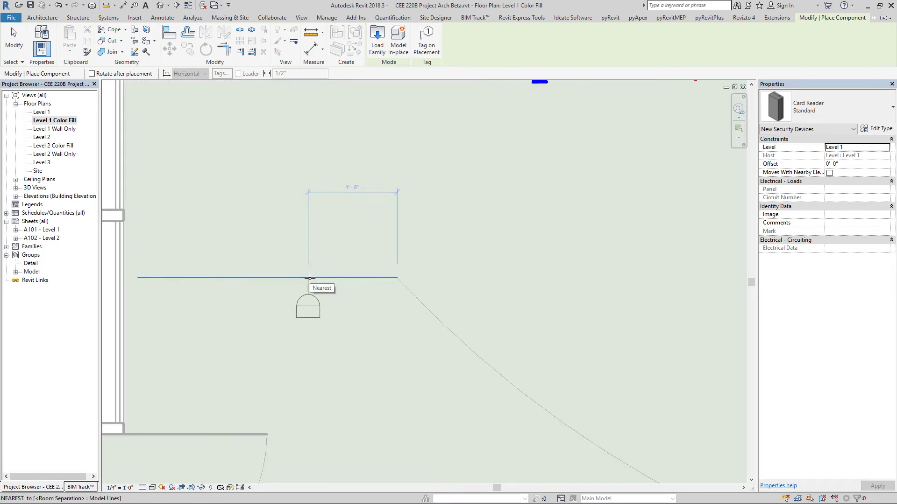
left_click(308, 283)
scroll(334, 345, "down", 2)
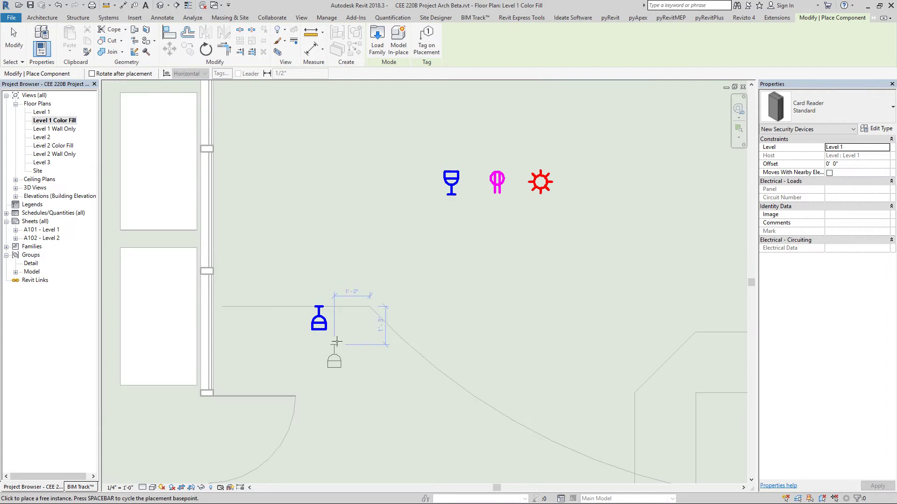
key("Escape")
key("Escape")
- Place another Type A outlet like the existing one on the same room separation line, beside the new card reader
left_click(495, 181)
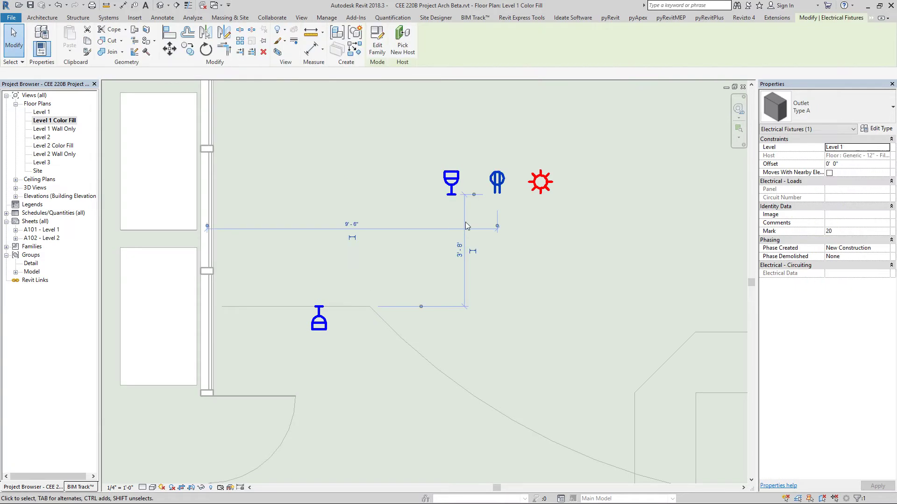
left_click(351, 49)
scroll(259, 280, "up", 3)
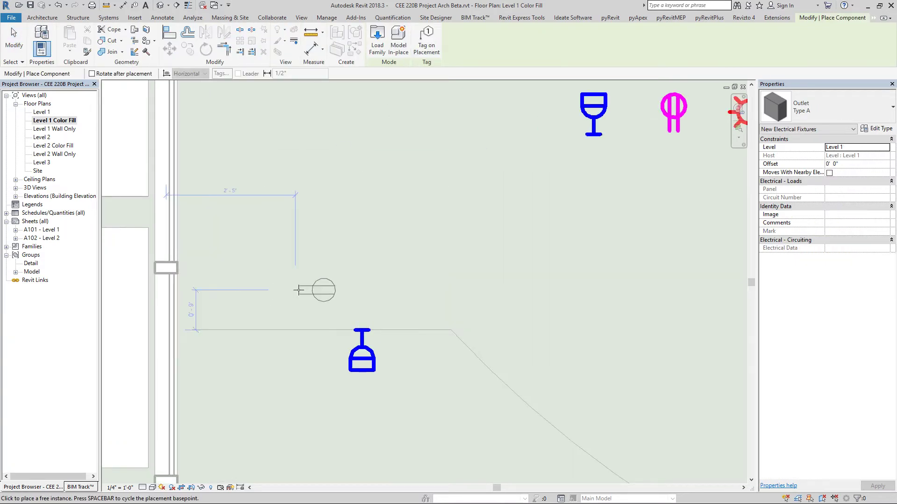
left_click(288, 330)
key("Escape")
key("Escape")
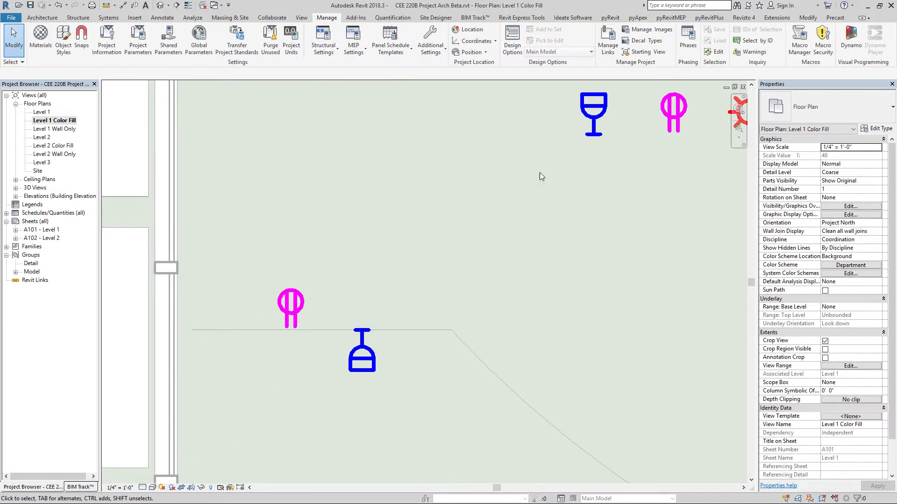
- Place another Default light like the existing one, 2'-1" above the room separation line and 1'-0" from its angled corner
scroll(522, 250, "down", 1)
left_click(701, 158)
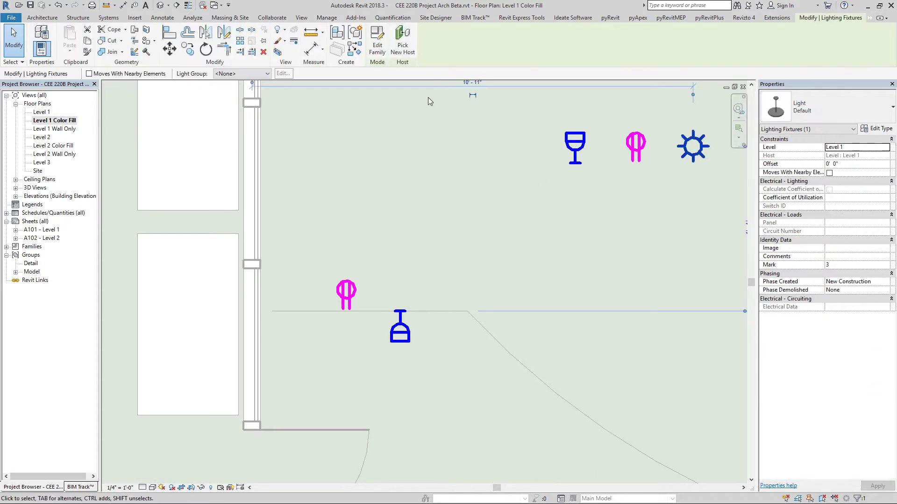
left_click(356, 50)
scroll(417, 234, "up", 1)
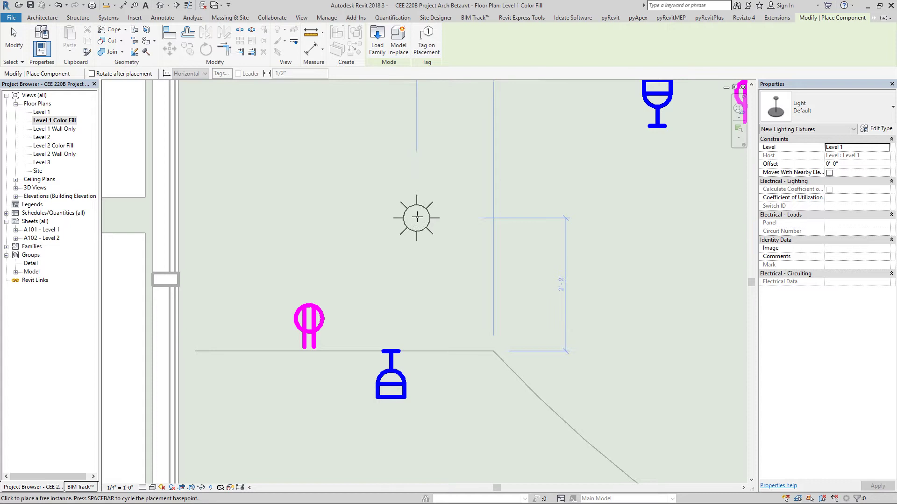
scroll(417, 217, "up", 1)
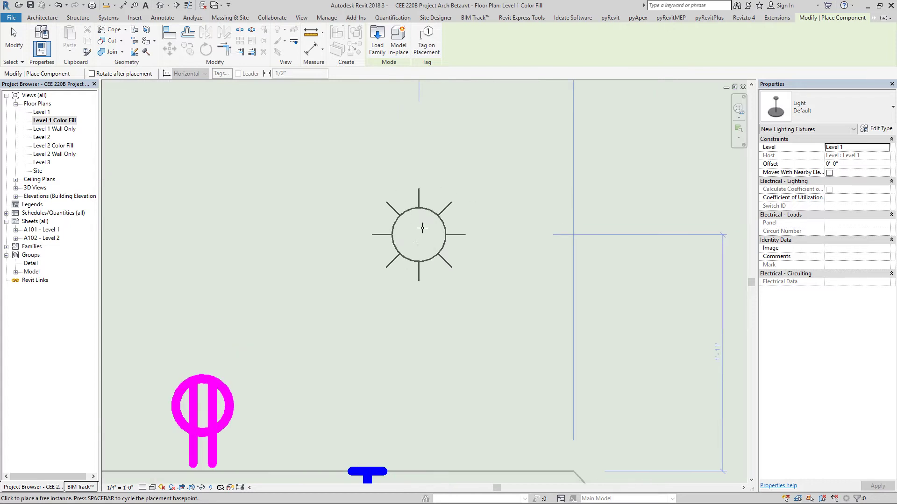
scroll(423, 231, "down", 2)
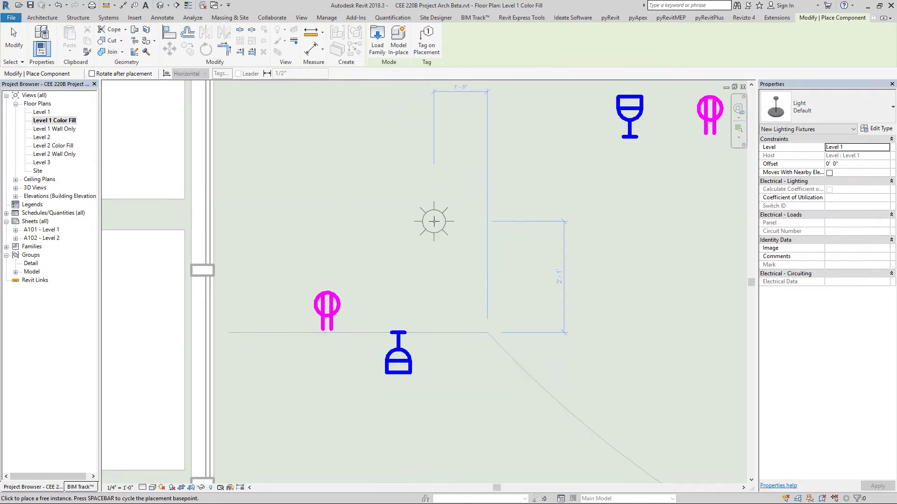
left_click(434, 221)
key("Escape")
- Delete the newly placed light, outlet and card reader near the room separation line
left_click(434, 222)
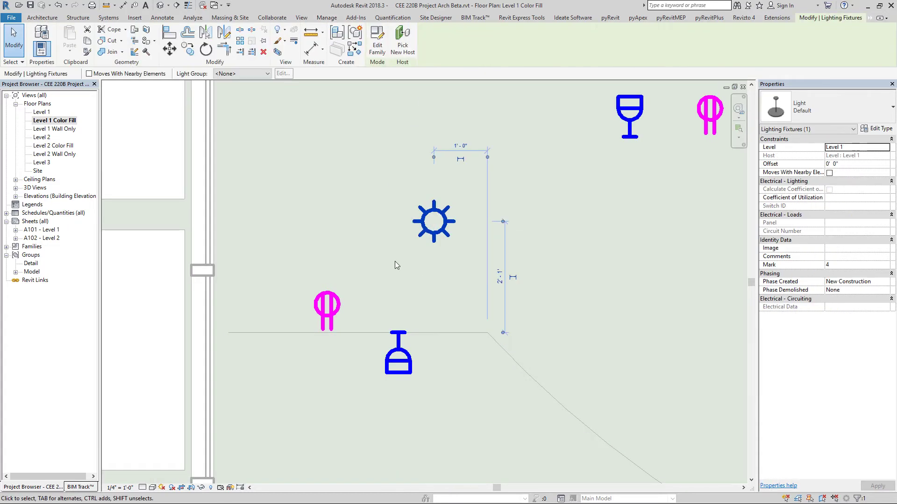
key("Delete")
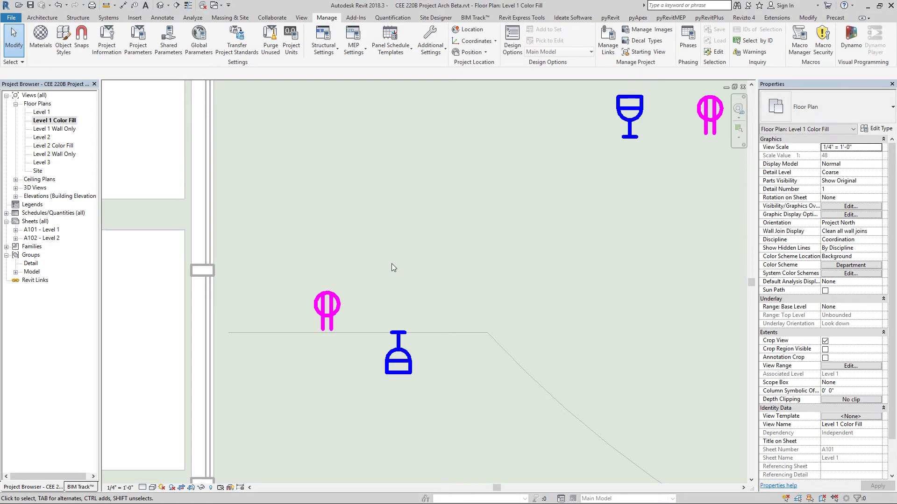
left_click(327, 310)
key("Delete")
left_click(390, 359)
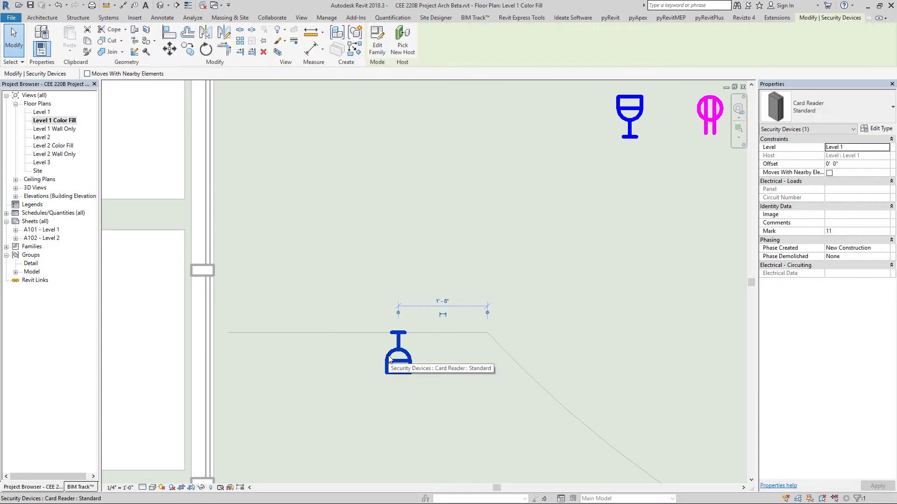
key("Delete")
scroll(388, 352, "down", 5)
scroll(448, 155, "up", 2)
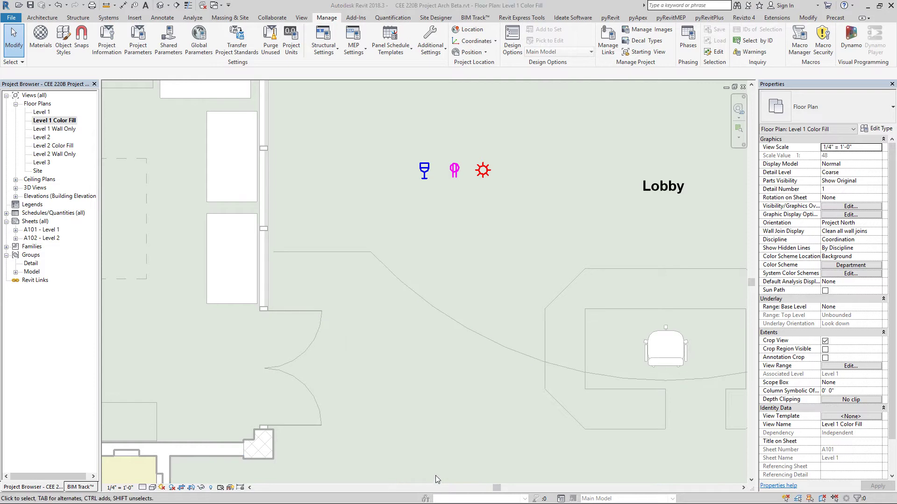
- Switch to Bluebeam Revu and examine the card reader, outlet and light symbols in the lobby on sheet A101
key("super")
left_click(383, 496)
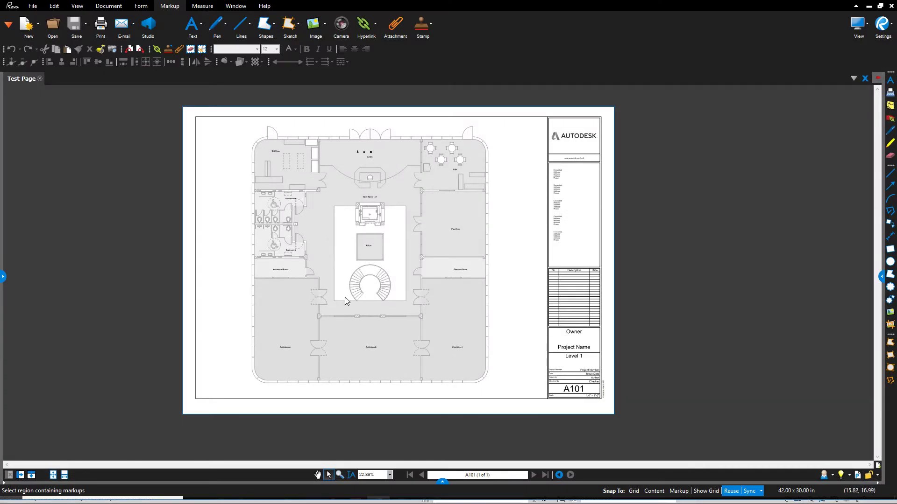
scroll(386, 180, "up", 10)
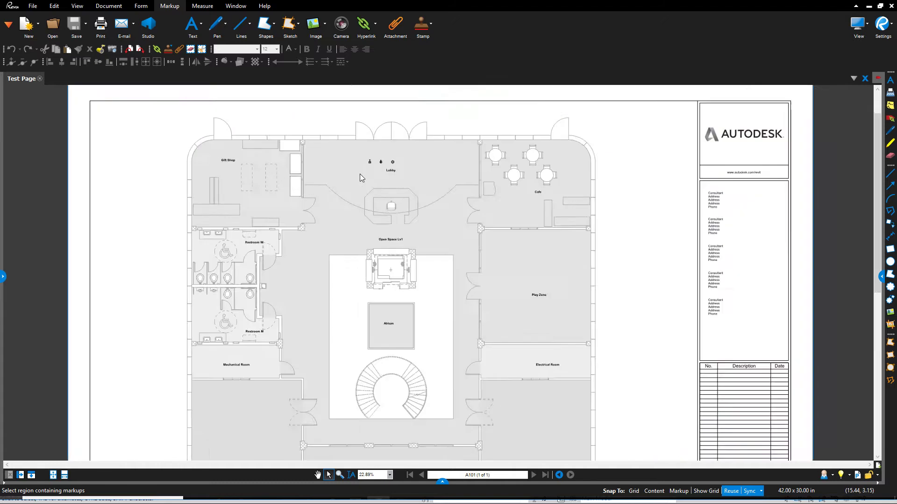
scroll(465, 188, "up", 1)
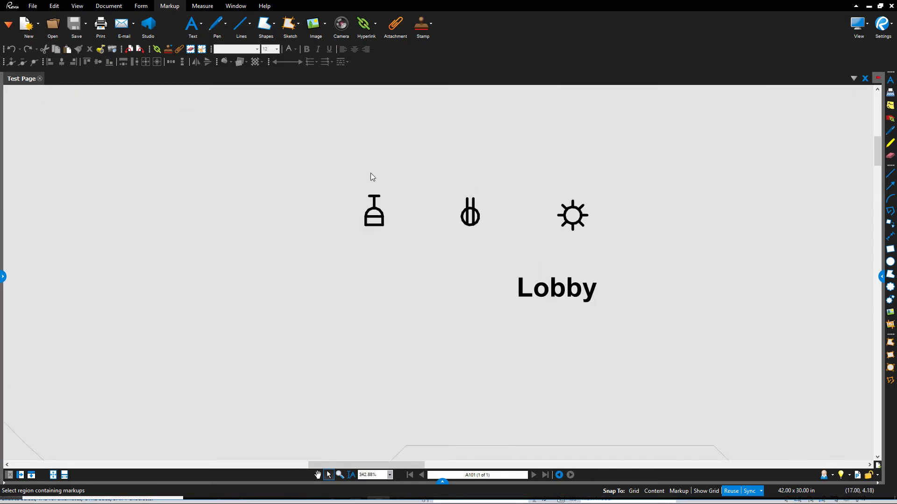
scroll(376, 298, "down", 3)
scroll(407, 255, "up", 1)
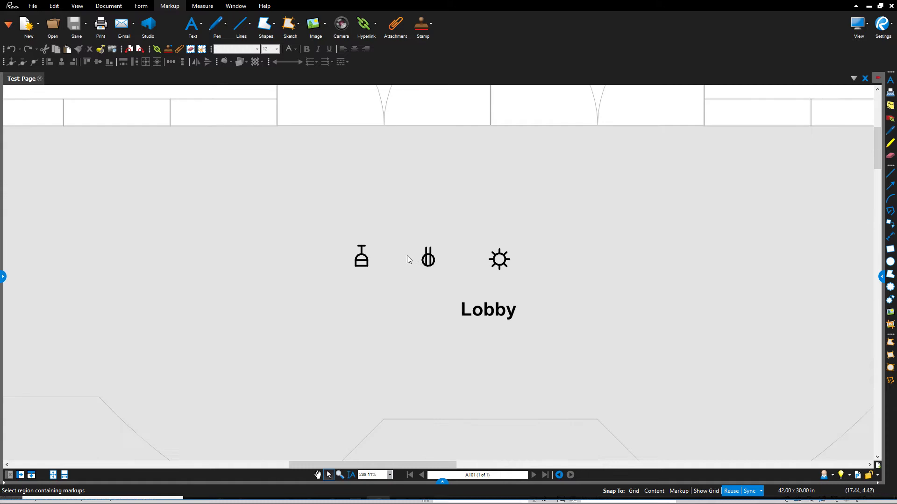
scroll(407, 256, "up", 4)
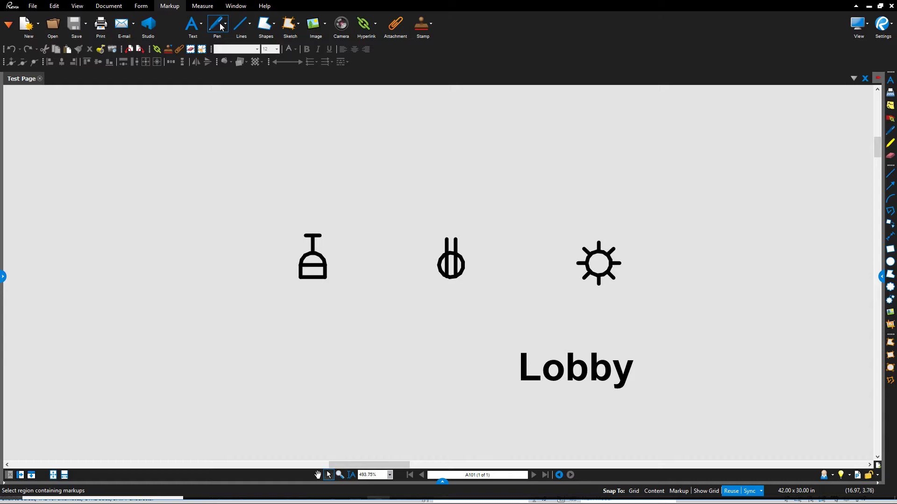
- Draw a slightly sloping line and a small circle in the empty area above and beside the lobby's card reader symbol
left_click(250, 23)
left_click(255, 38)
left_click_drag(187, 152, 325, 172)
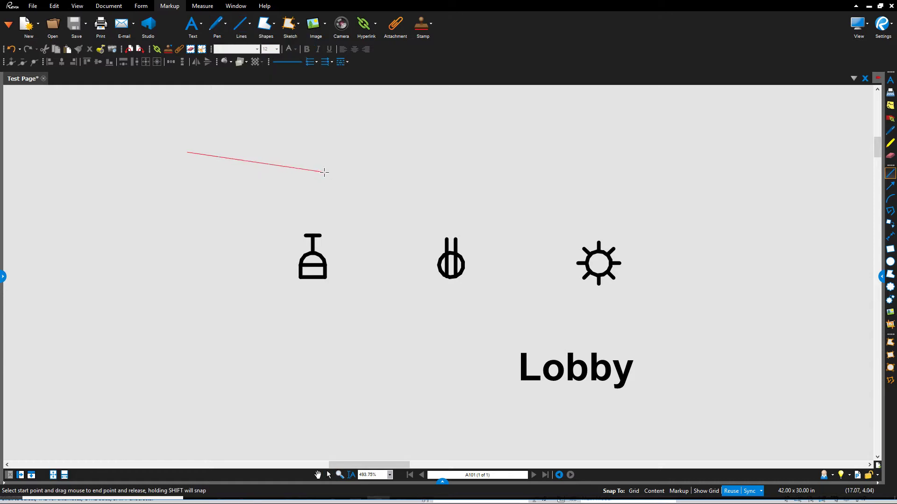
left_click(273, 24)
left_click(281, 46)
left_click_drag(152, 193, 189, 231)
key("Escape")
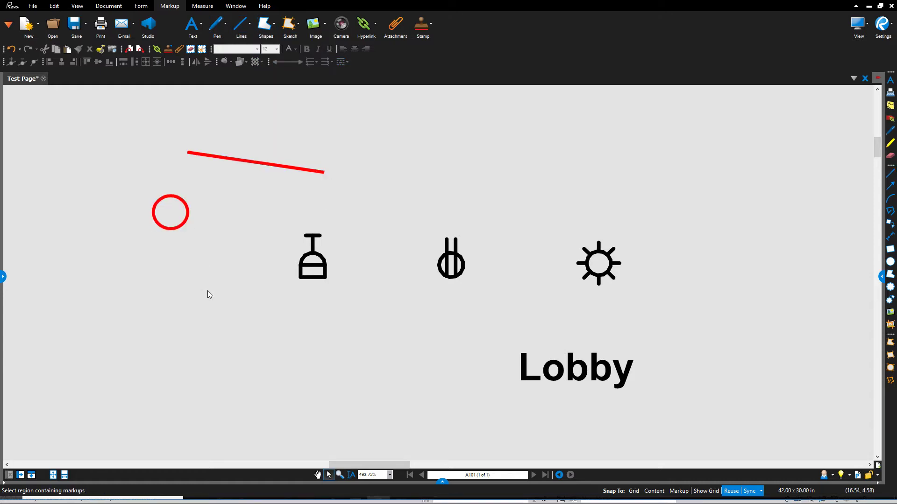
- Delete the small circle and the sloping line near the card reader symbol
left_click(178, 229)
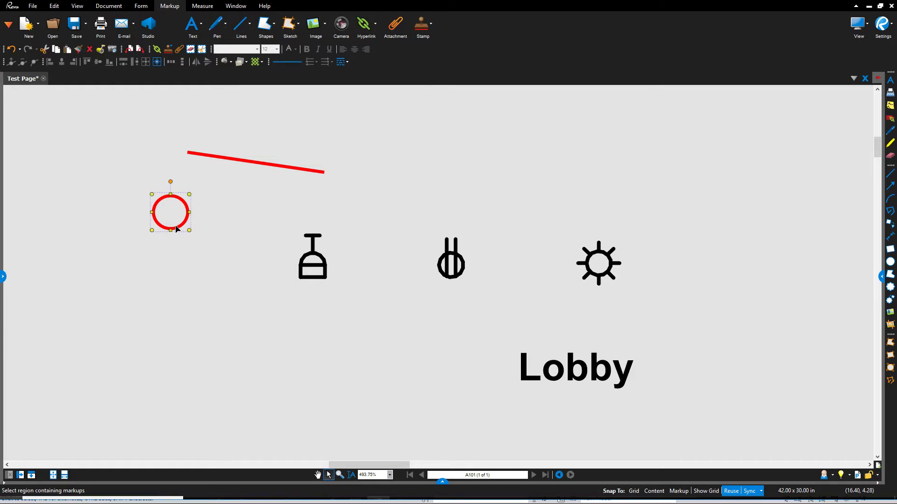
key("Delete")
left_click(252, 166)
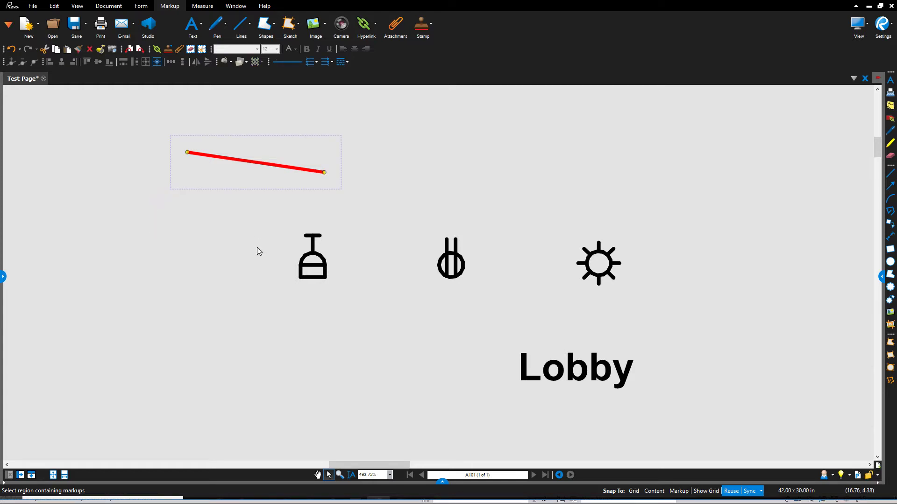
key("Delete")
- Trace the round part of the lobby's outlet symbol with an ellipse and resize it to match the outline
left_click_drag(418, 215, 497, 310)
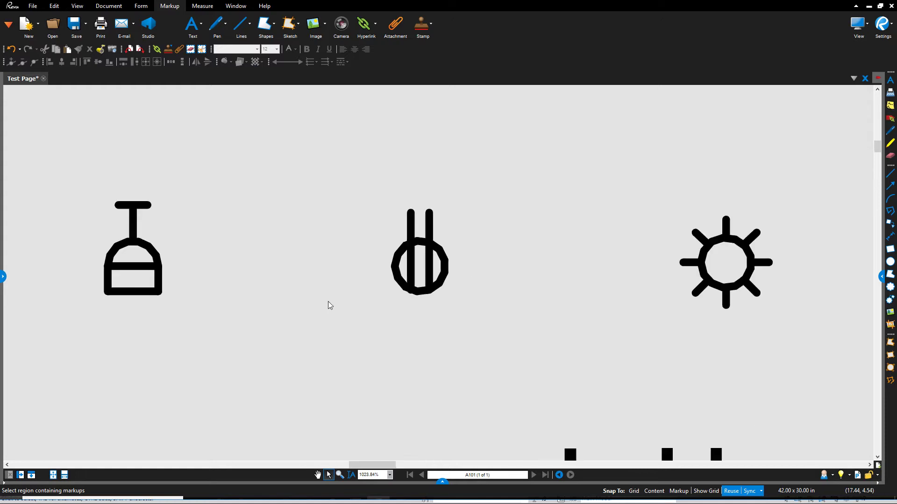
left_click(273, 25)
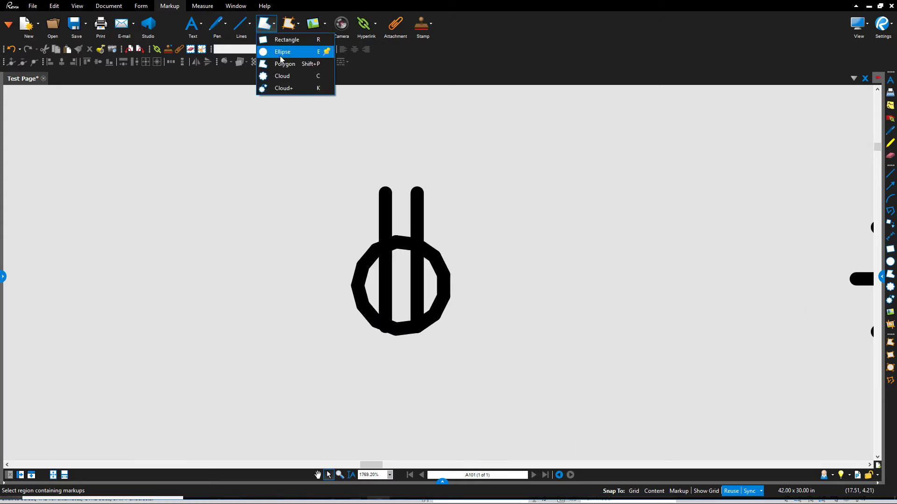
left_click(282, 51)
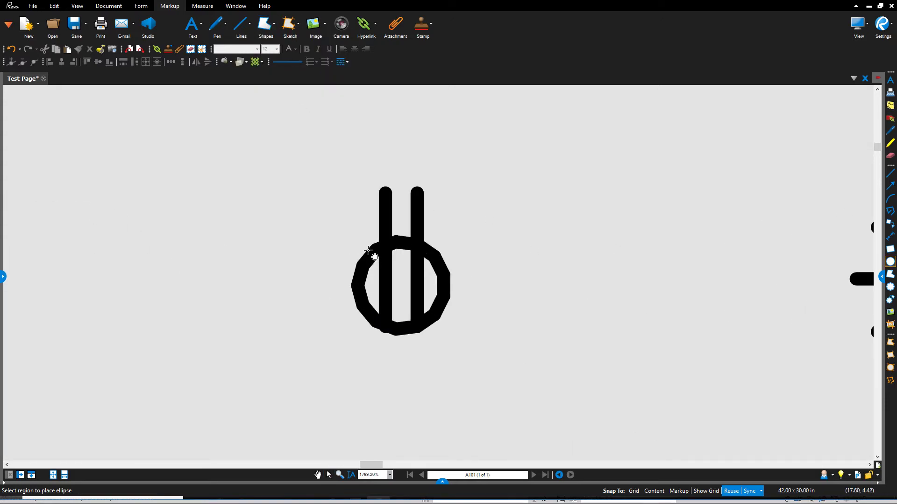
left_click_drag(368, 251, 433, 318)
key("Escape")
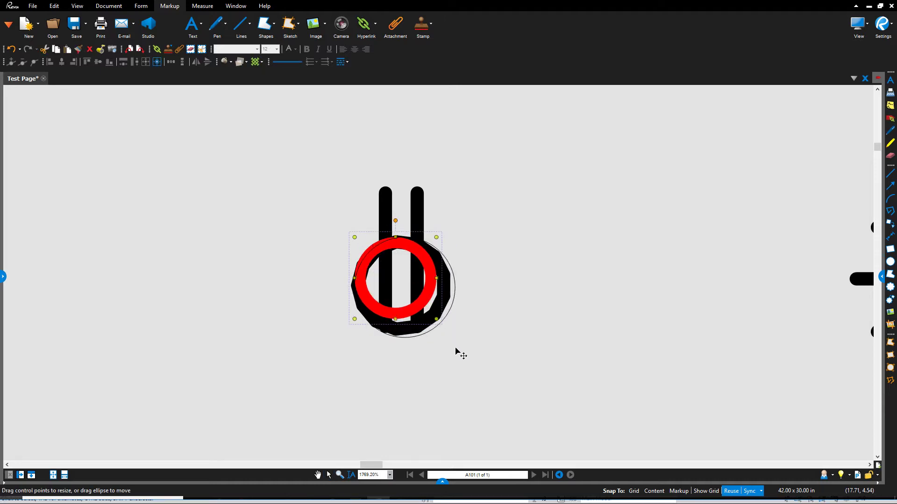
left_click_drag(436, 319, 452, 333)
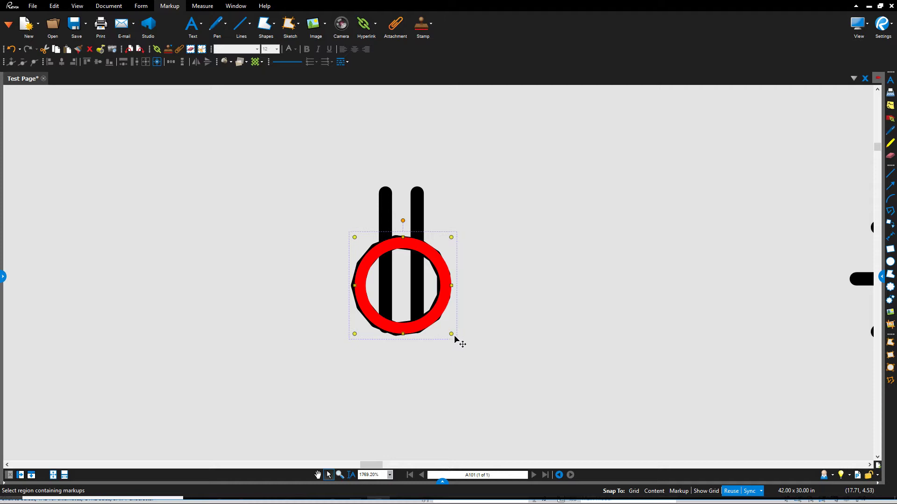
left_click(484, 327)
- Trace the outlet symbol's two vertical prongs with line markups running down to the base of the circle
left_click(241, 24)
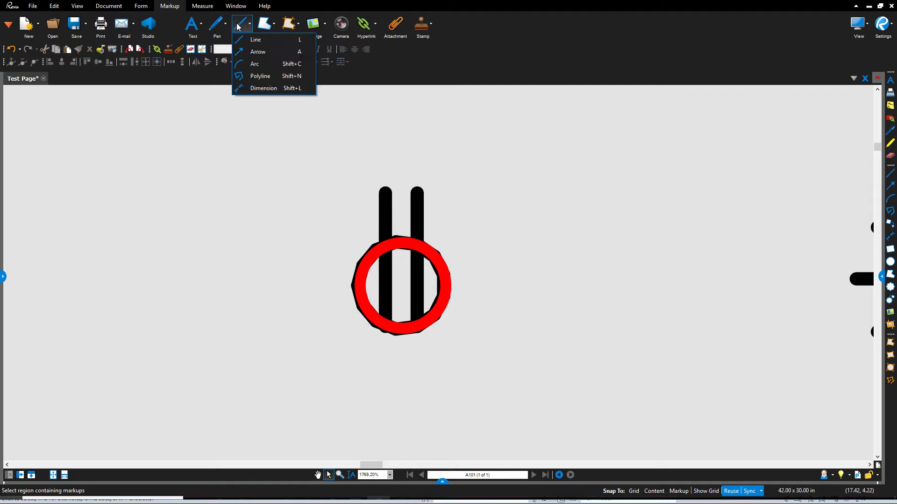
left_click(255, 41)
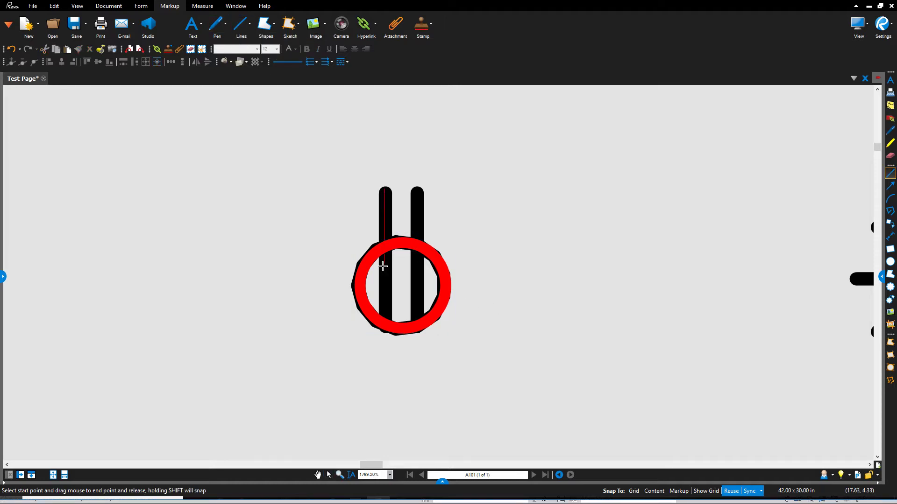
left_click_drag(386, 322, 387, 313)
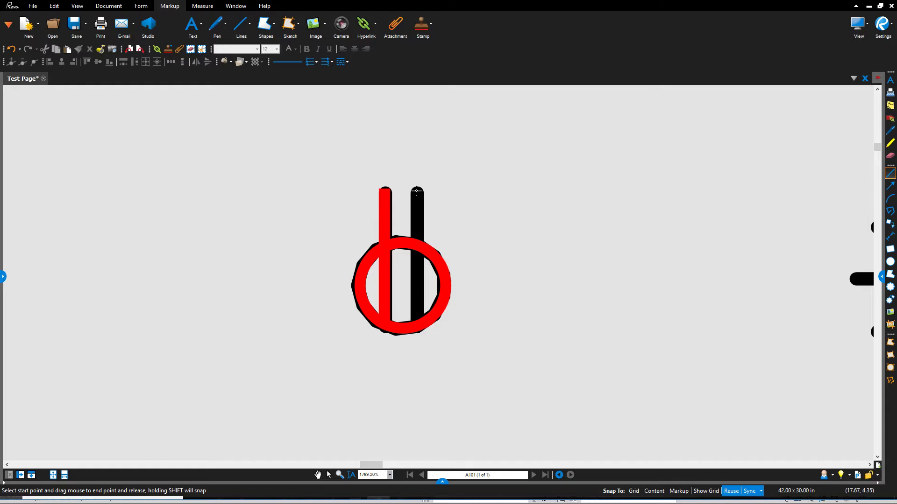
left_click_drag(415, 325, 418, 331)
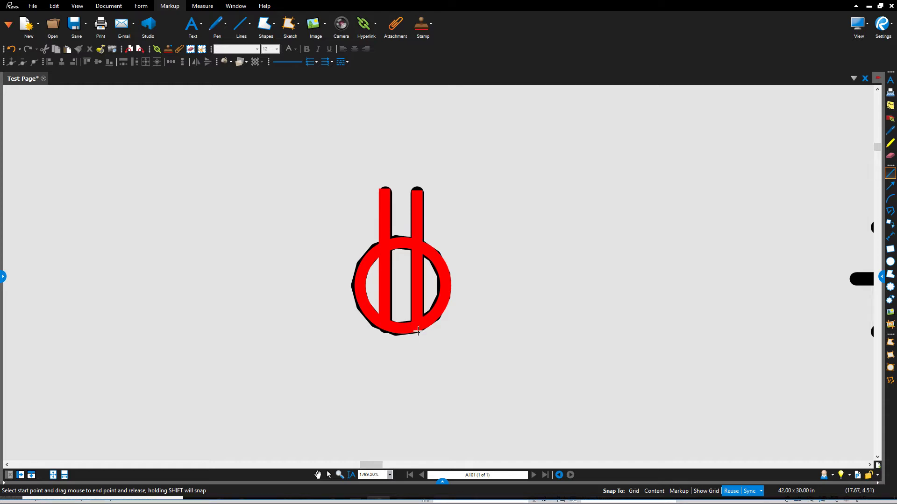
key("Escape")
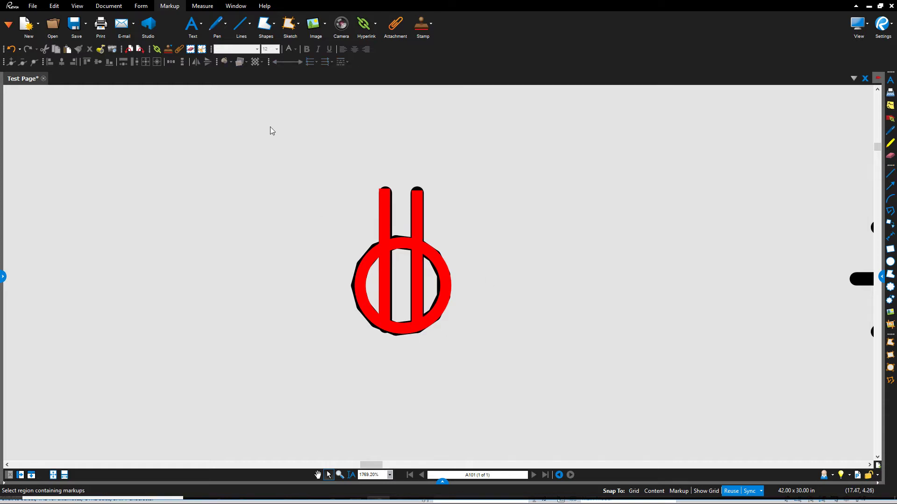
- Group the ellipse and the two line markups that trace the outlet symbol
left_click_drag(214, 123, 614, 437)
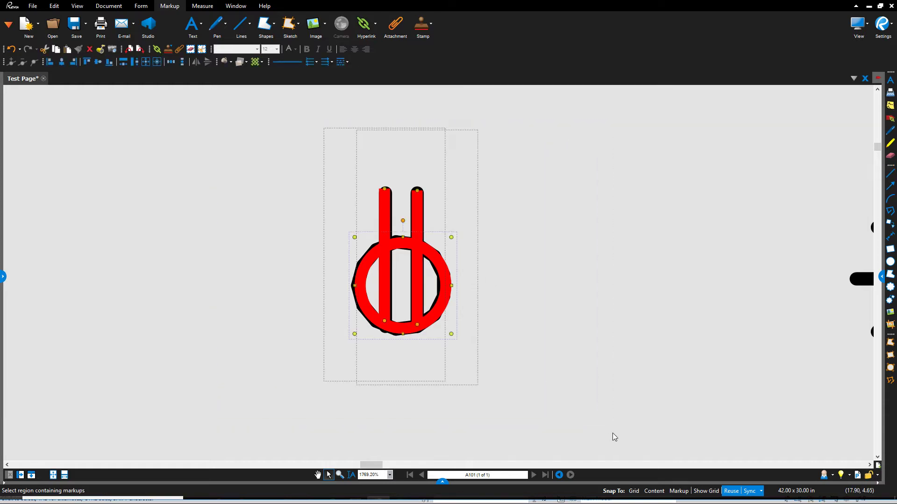
left_click(882, 277)
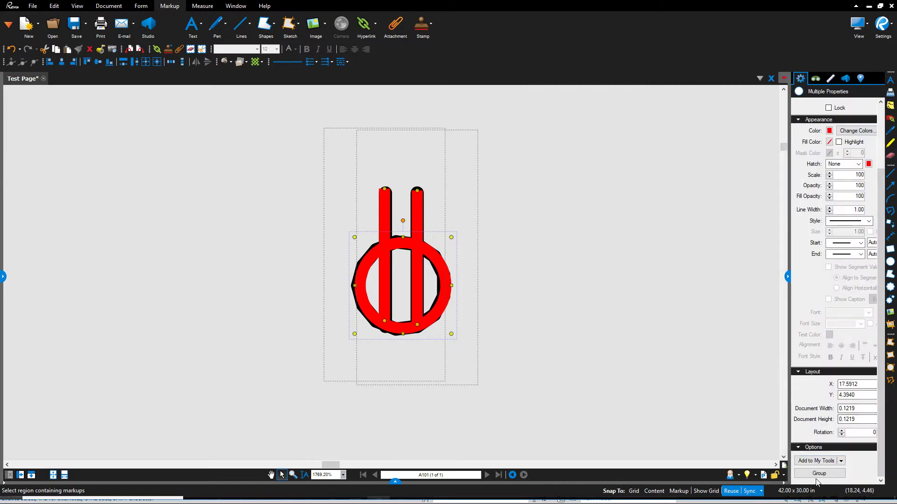
left_click(819, 473)
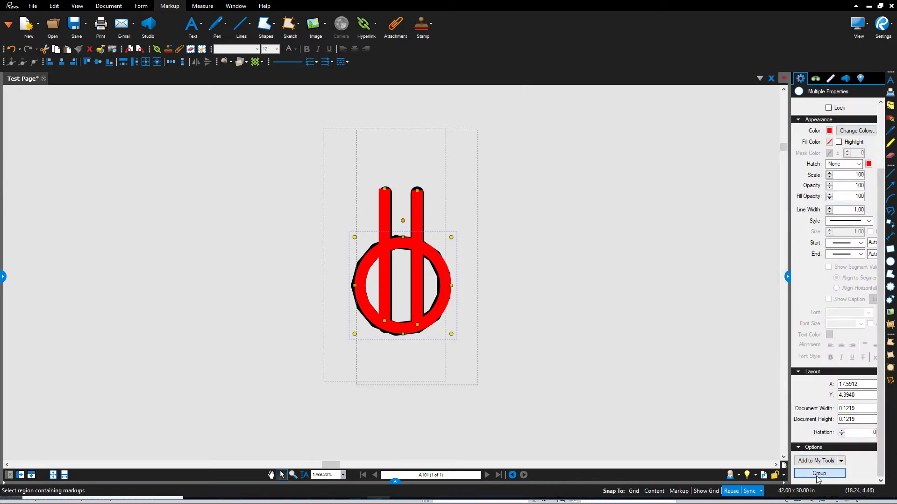
left_click(551, 360)
- Set the grouped outlet markup's subject to Test
left_click(405, 249)
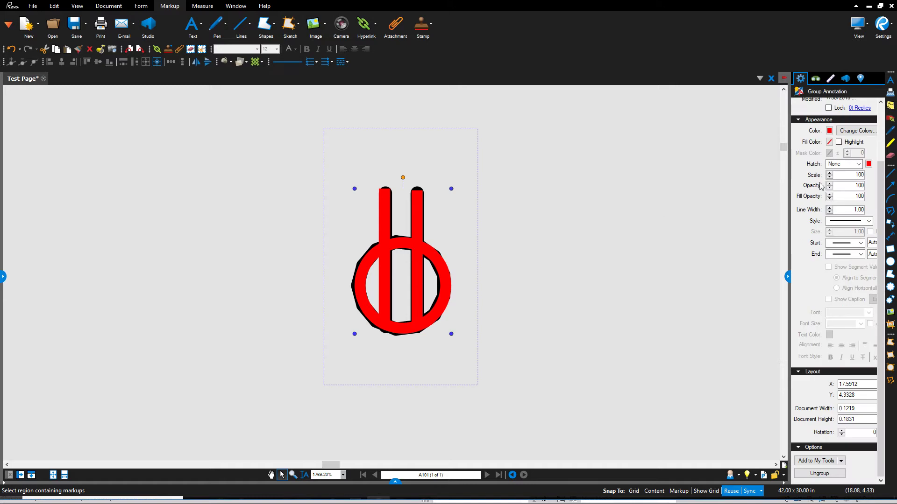
scroll(821, 196, "up", 3)
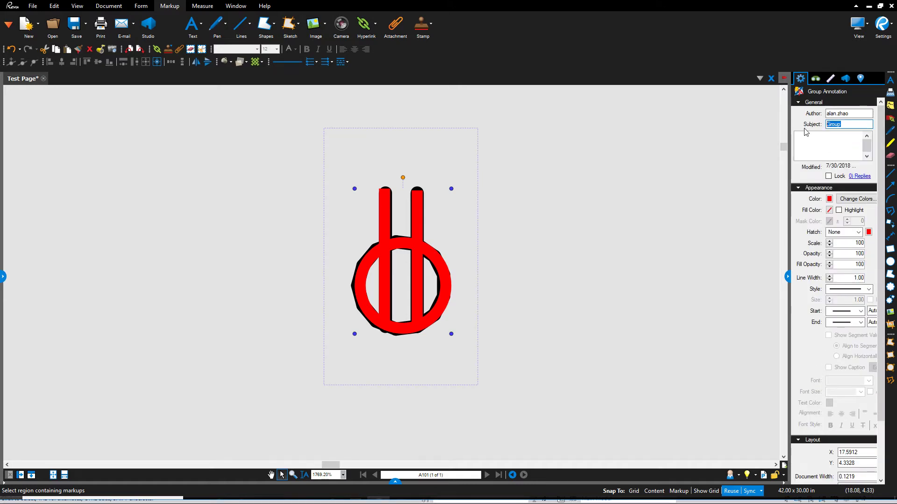
type("Test")
left_click(657, 189)
left_click(411, 280)
- Add the grouped outlet markup to My Tools and collapse the properties area
scroll(870, 339, "down", 3)
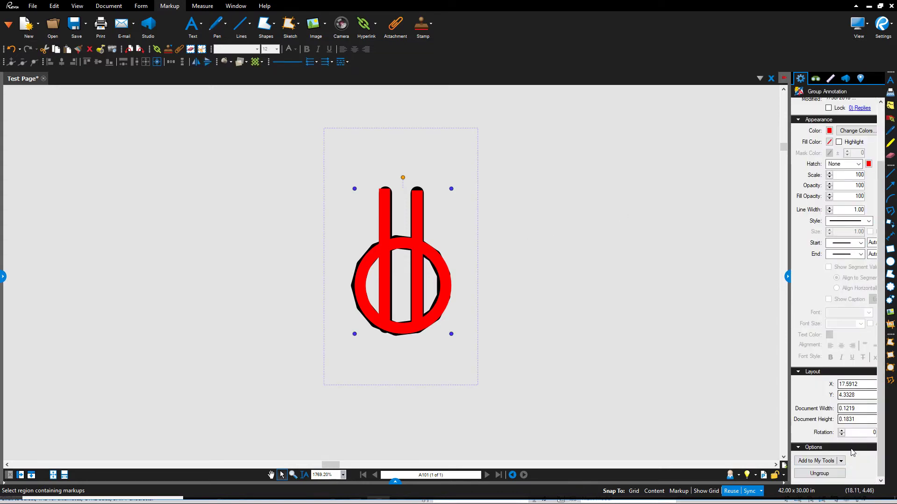
left_click(814, 461)
left_click(659, 292)
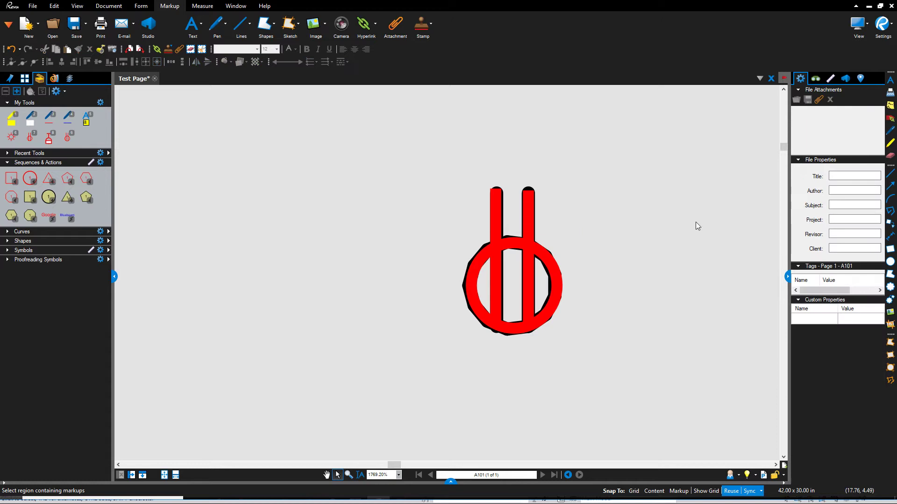
left_click(787, 277)
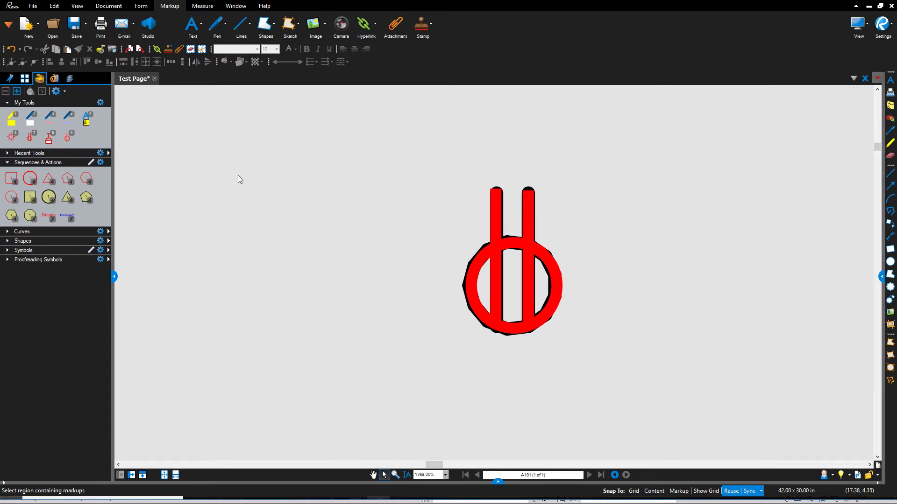
- Place five copies of the newly saved outlet tool around the light symbol and the Lobby label
left_click(65, 141)
scroll(327, 237, "down", 6)
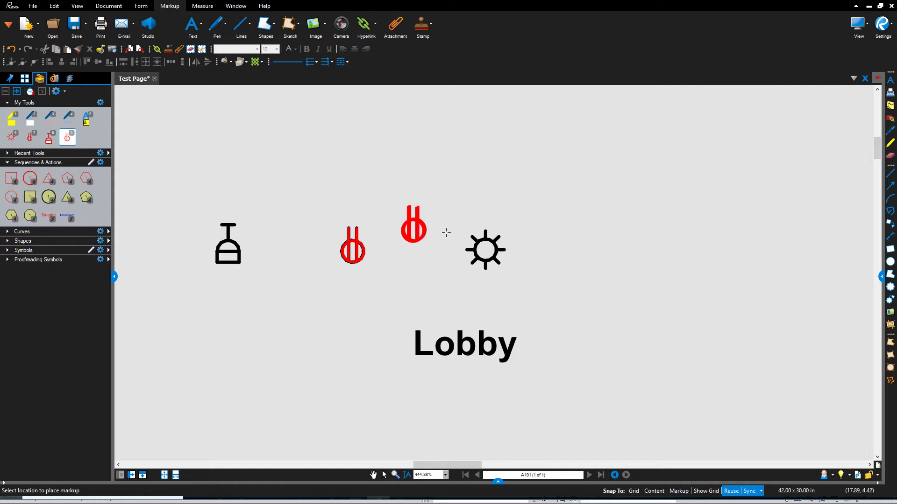
left_click(401, 243)
left_click(547, 214)
left_click(651, 269)
left_click(629, 377)
left_click(343, 330)
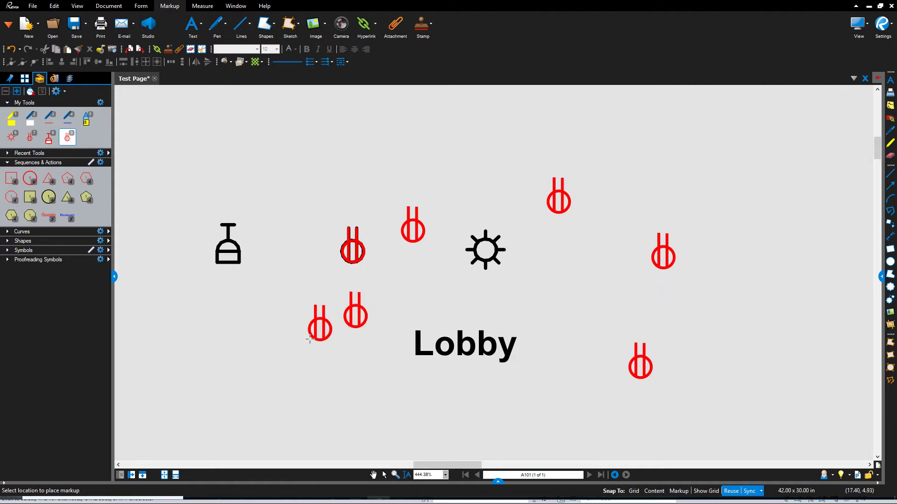
left_click(311, 299)
scroll(310, 341, "down", 2)
key("Escape")
- Delete all outlet markups in the lobby and remove the newly added outlet tool from My Tools
left_click_drag(300, 217, 668, 442)
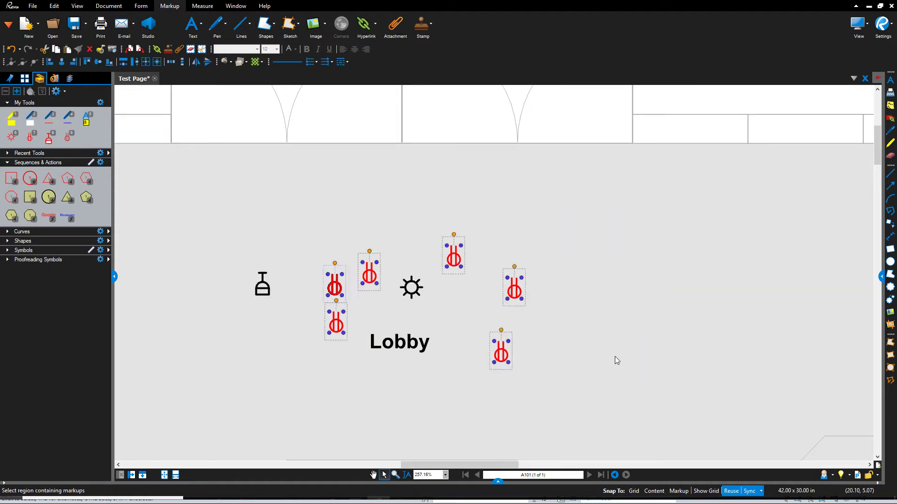
key("Delete")
right_click(69, 144)
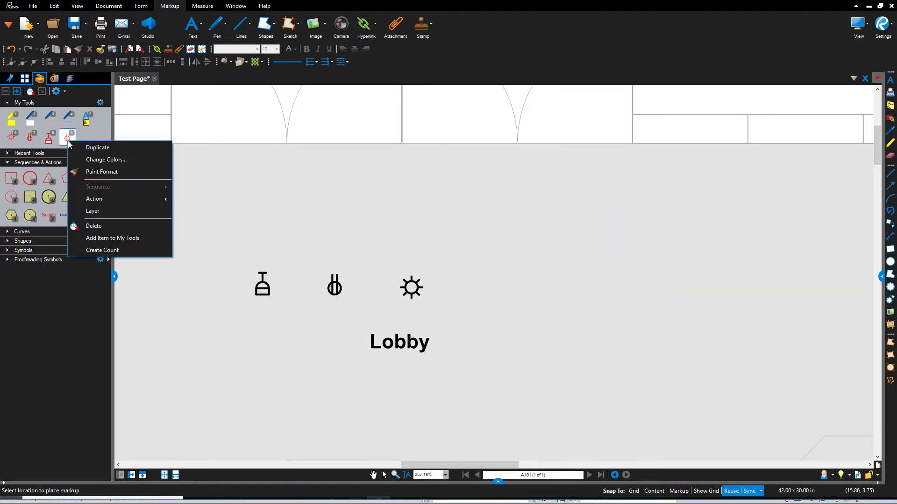
left_click(91, 225)
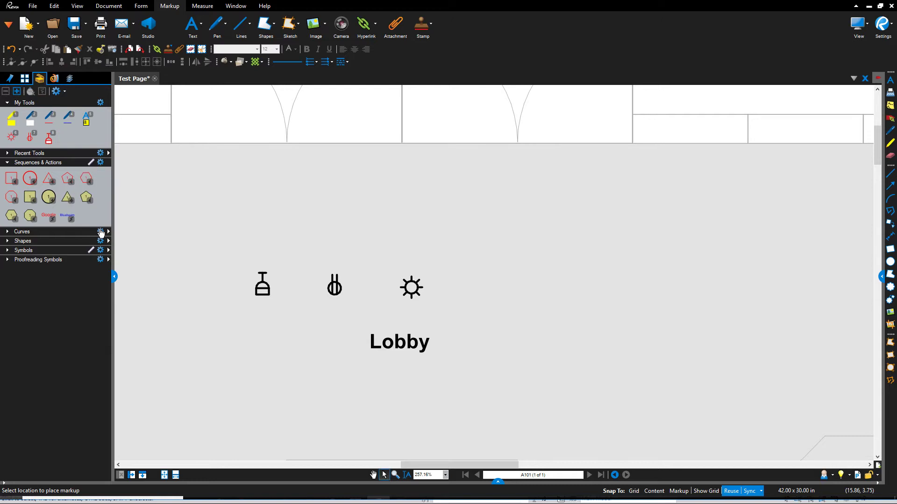
- Place the saved outlet and card reader tools from My Tools directly over their matching symbols in the lobby
left_click(30, 141)
scroll(286, 301, "up", 4)
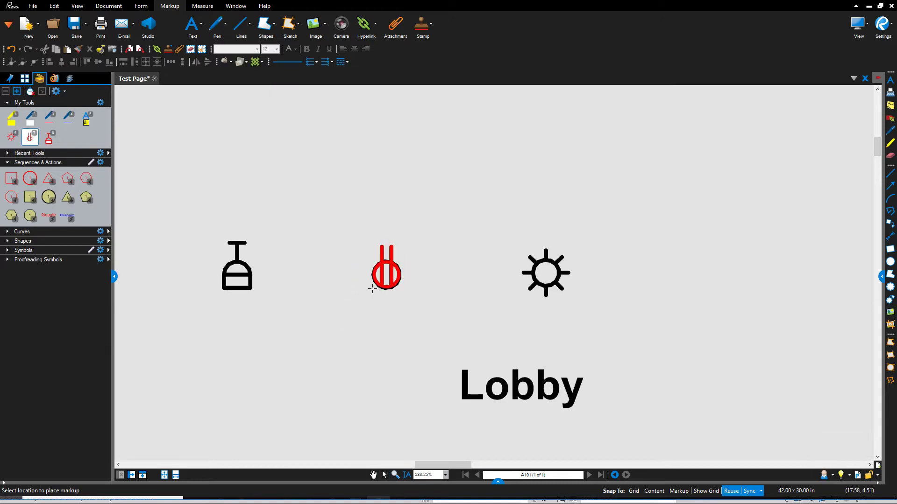
left_click(372, 289)
left_click(49, 138)
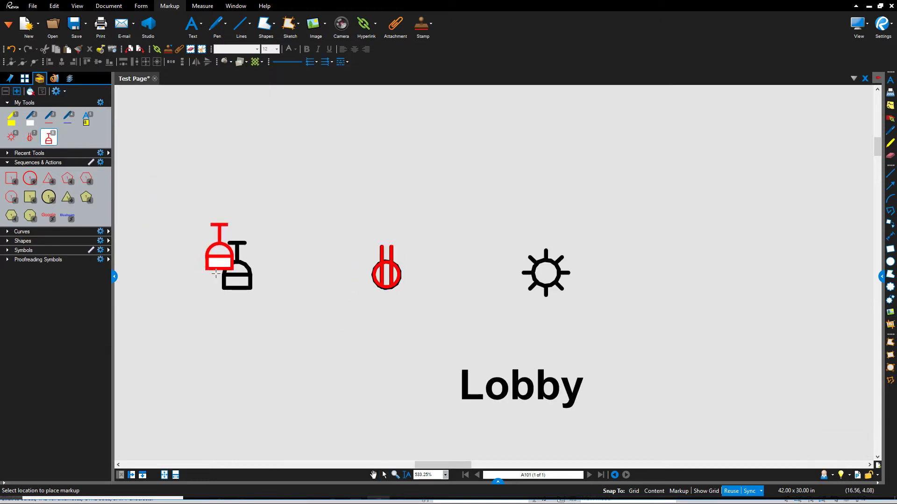
left_click(222, 289)
key("Escape")
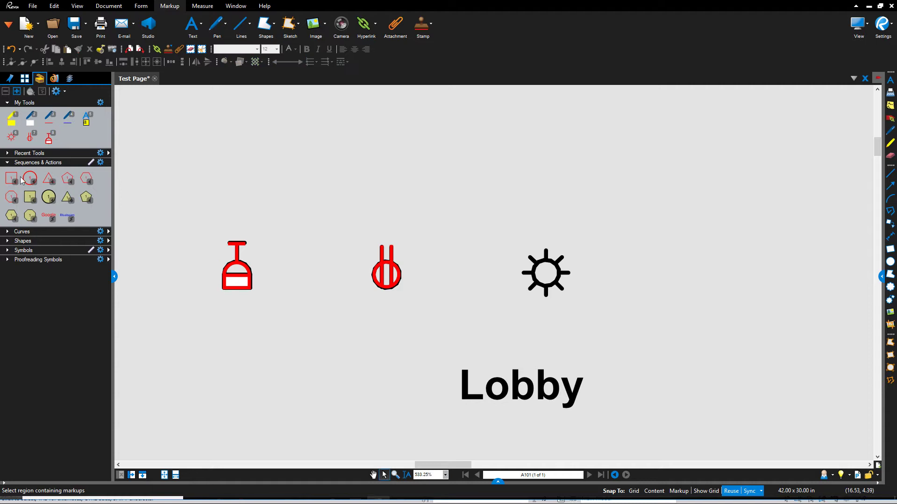
- Place the saved light tool from My Tools directly over the matching light symbol in the lobby
left_click(10, 139)
left_click(522, 298)
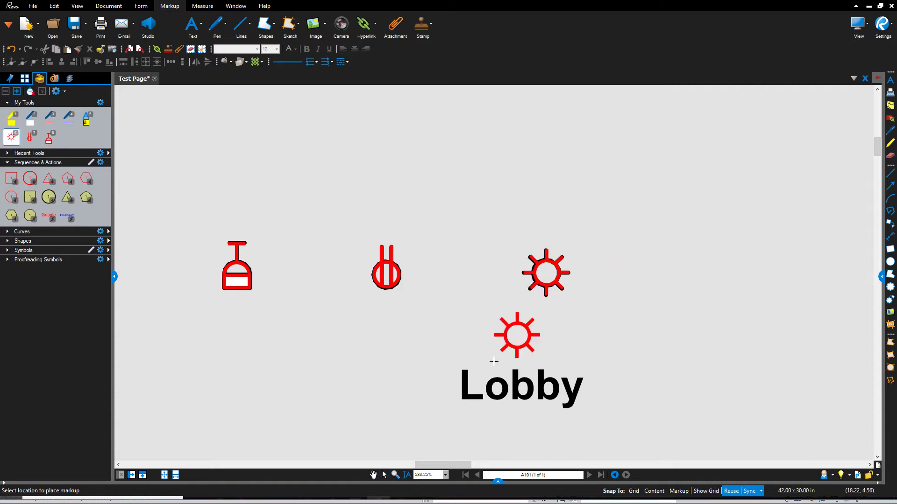
key("Escape")
- Try to move the three red symbol markups together away from the black lobby symbols
scroll(494, 361, "down", 5)
scroll(374, 356, "up", 2)
scroll(568, 230, "down", 3)
scroll(494, 304, "up", 3)
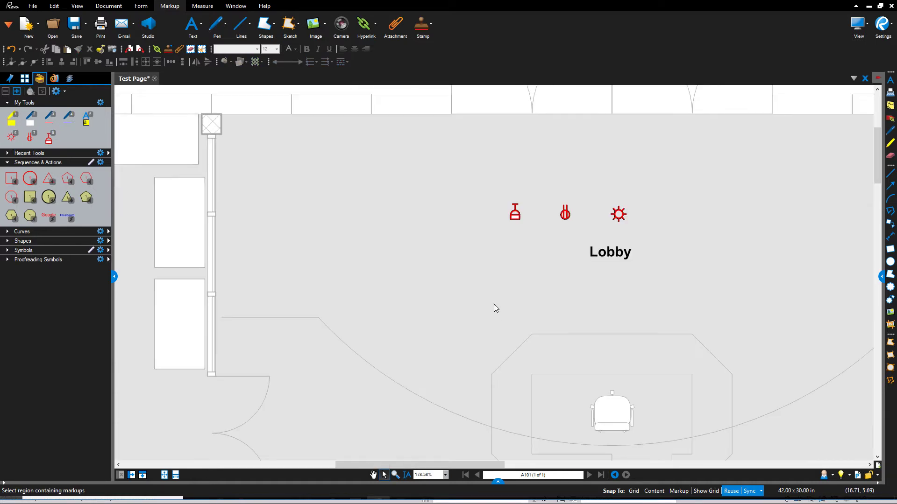
left_click_drag(464, 173, 648, 256)
left_click_drag(569, 218, 395, 266)
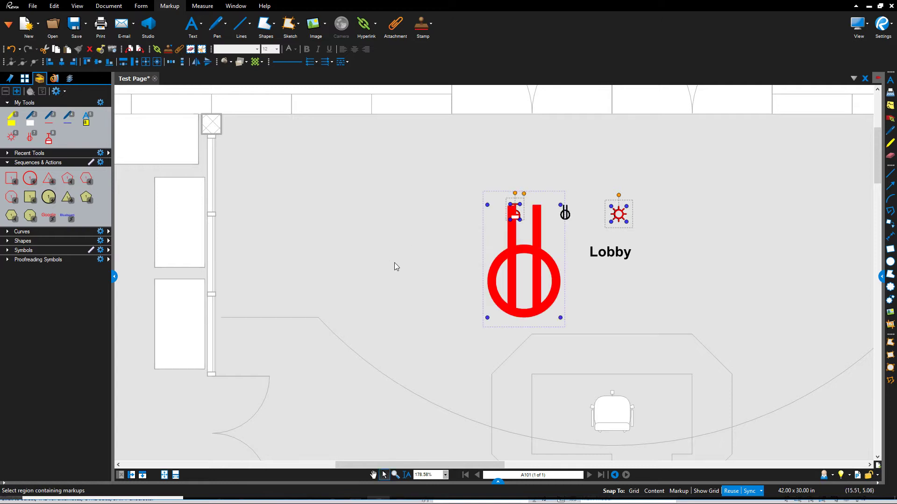
left_click(23, 53)
- Move the card reader, outlet and light markups together into the empty lobby area left of the original symbols
left_click_drag(435, 169, 685, 256)
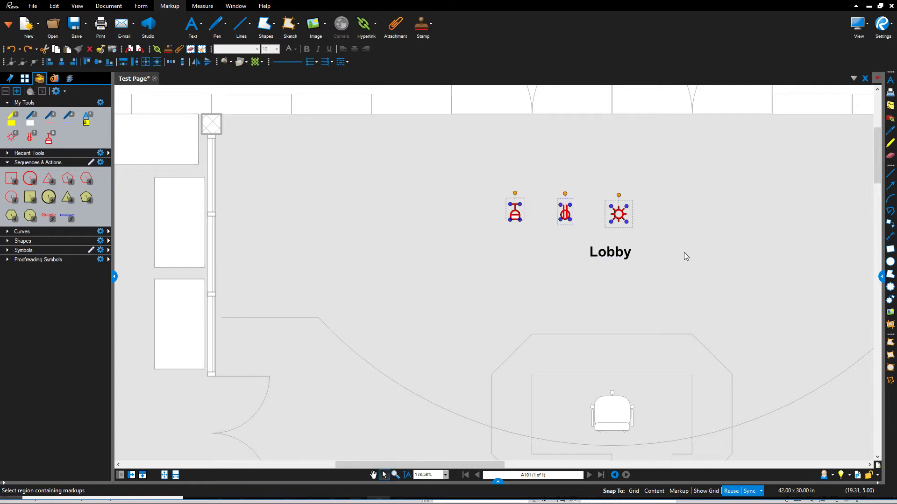
scroll(624, 226, "up", 1)
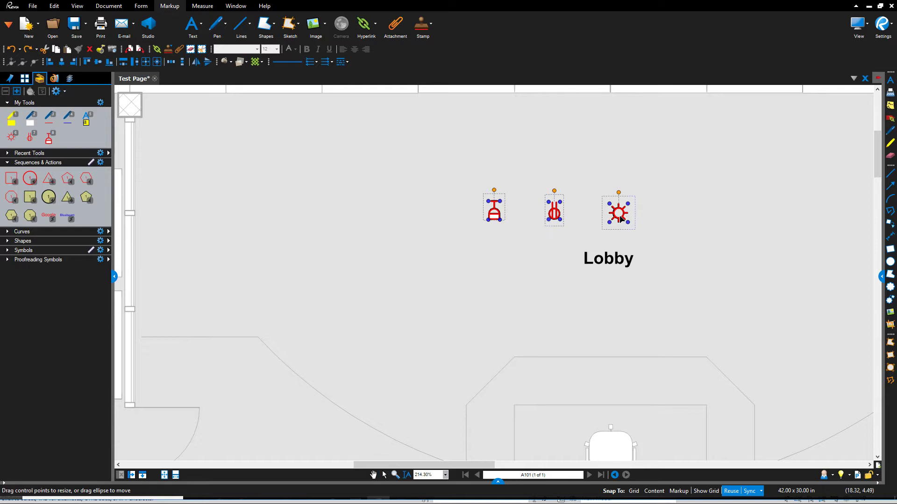
left_click_drag(619, 218, 350, 192)
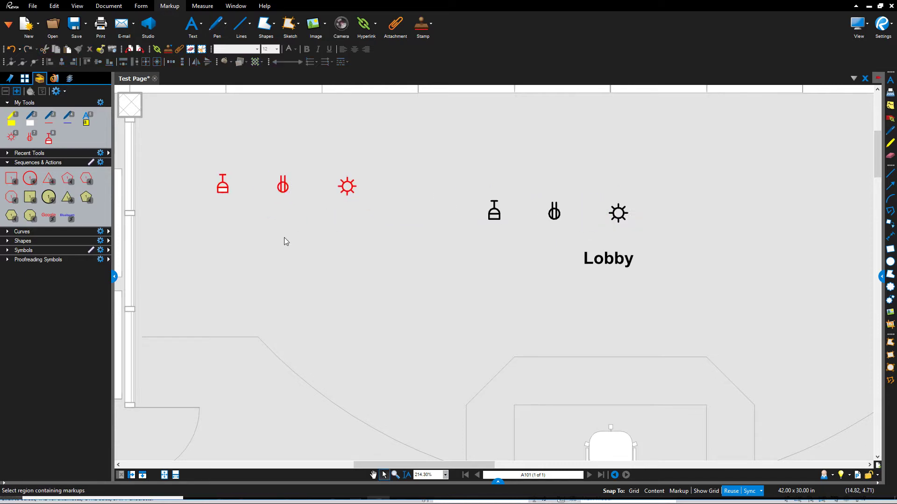
- Place two saved outlet markups below the moved row and rotate the lower one 90° so its prongs point left
scroll(284, 238, "down", 3)
scroll(339, 234, "up", 4)
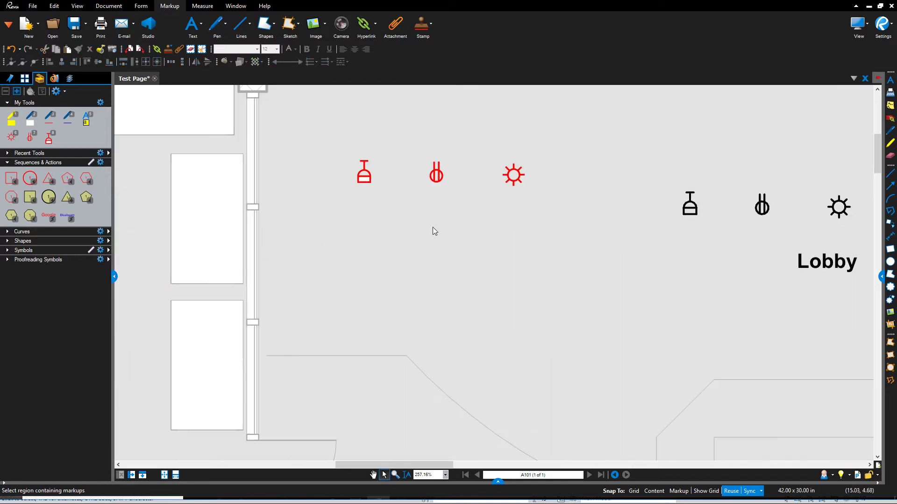
left_click(31, 141)
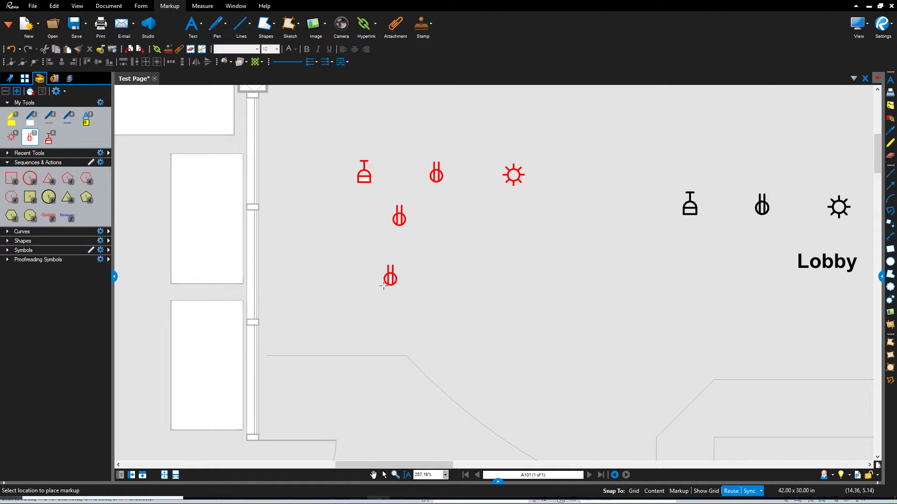
left_click(30, 138)
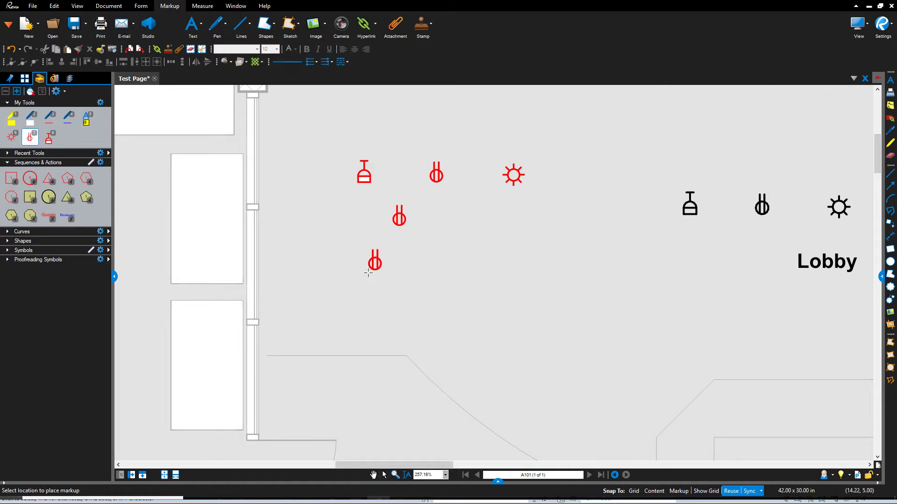
left_click(368, 266)
scroll(369, 255, "up", 5)
left_click(375, 259)
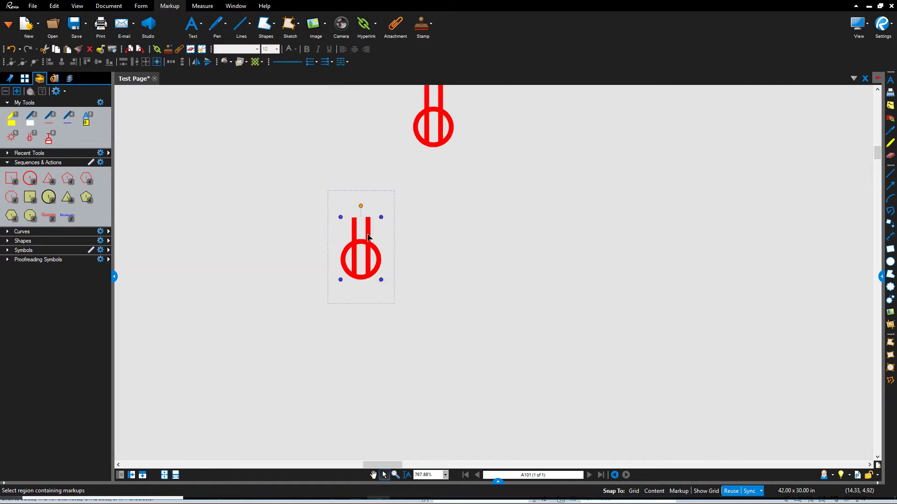
left_click_drag(361, 206, 275, 262)
scroll(268, 290, "down", 3)
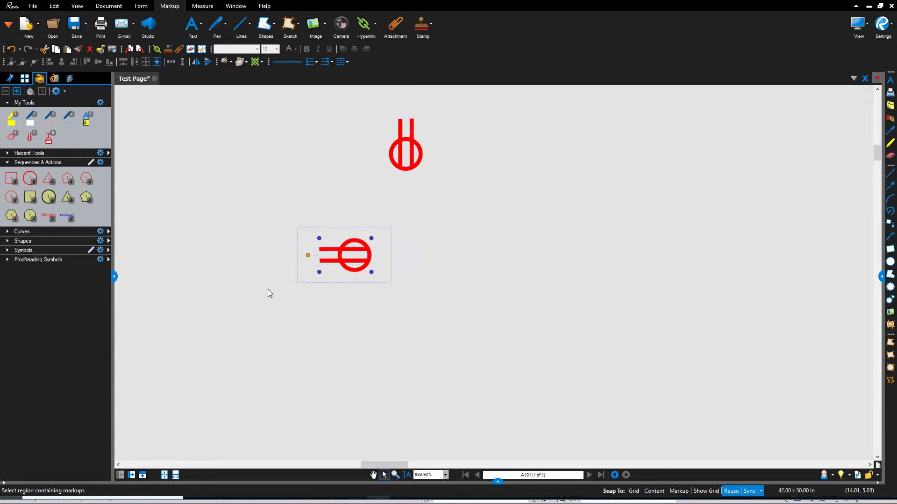
- Place another outlet markup to the right of the left-facing one and rotate it 90° to point right
left_click(30, 135)
left_click(449, 261)
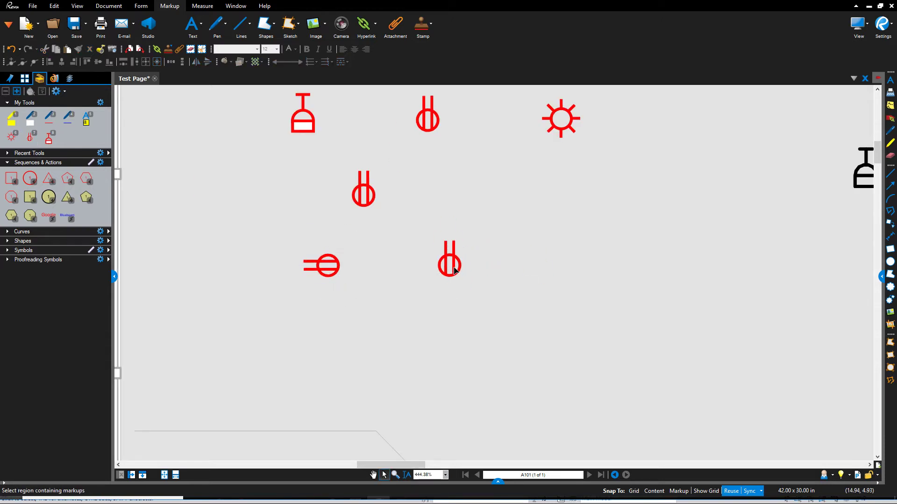
left_click(454, 270)
left_click_drag(450, 230, 528, 267)
scroll(399, 329, "down", 2)
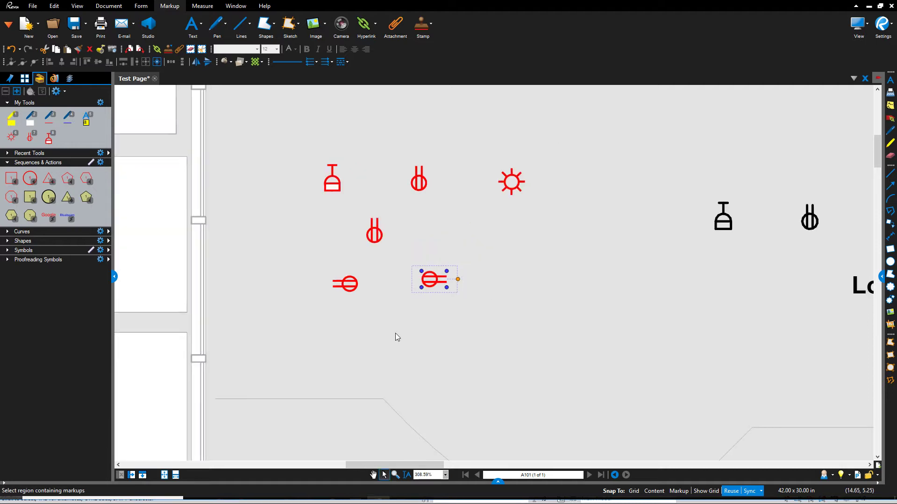
key("Escape")
- Place an outlet markup below the left- and right-facing pair and rotate it 180° so its prongs point down
left_click(30, 137)
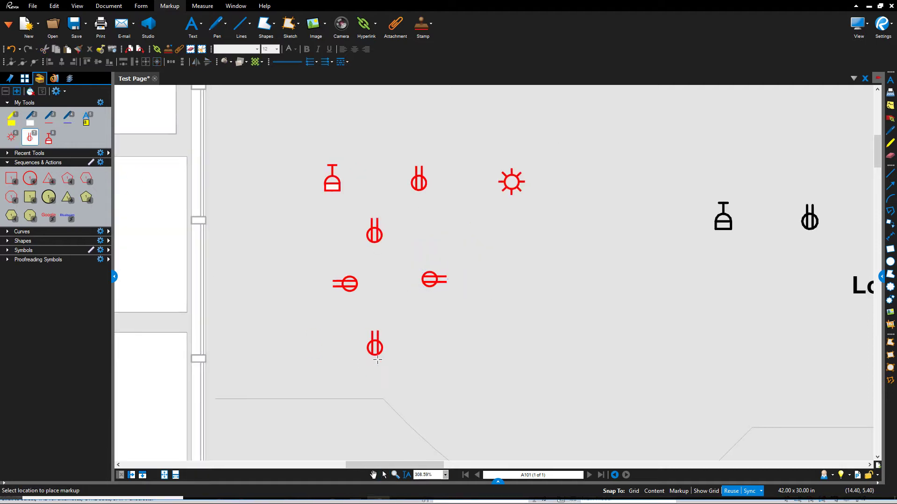
left_click(378, 349)
key("Escape")
scroll(387, 364, "up", 3)
left_click(388, 343)
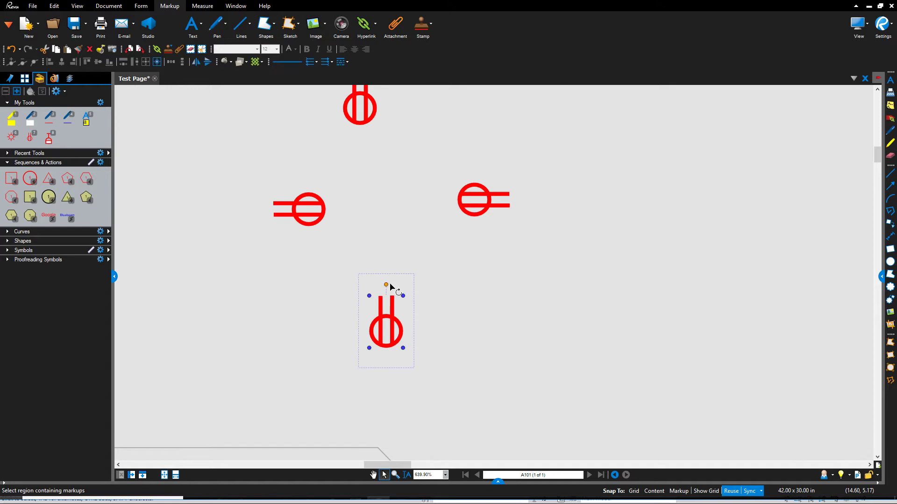
left_click_drag(373, 289, 388, 415)
scroll(382, 422, "down", 3)
key("Escape")
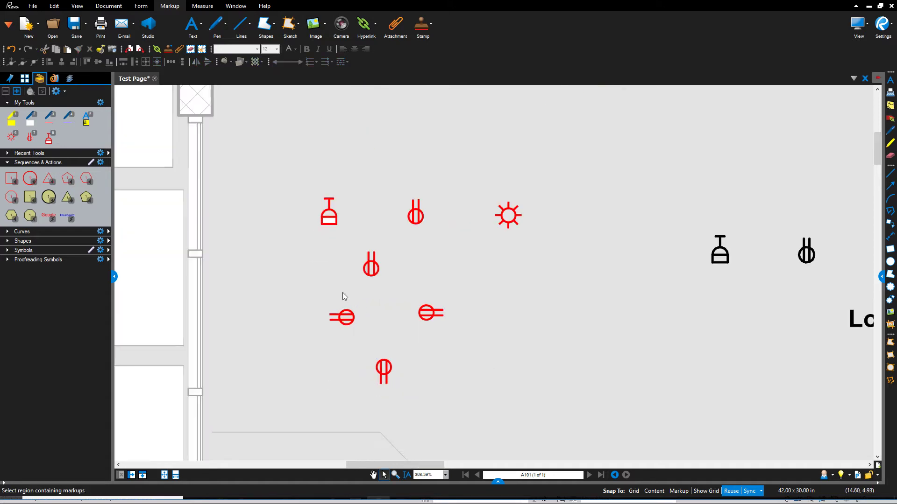
- Place two saved card reader markups and two saved light markups to the right of the rotated outlets
left_click(49, 143)
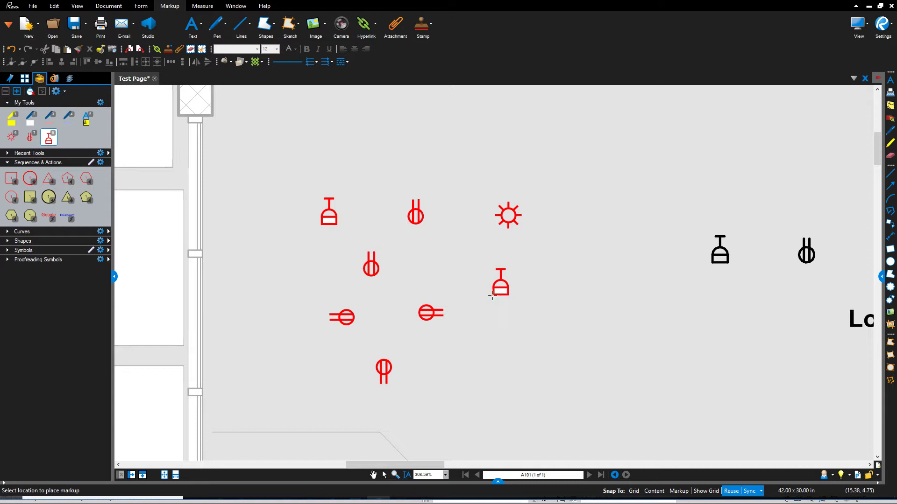
left_click(492, 295)
left_click(513, 347)
key("Escape")
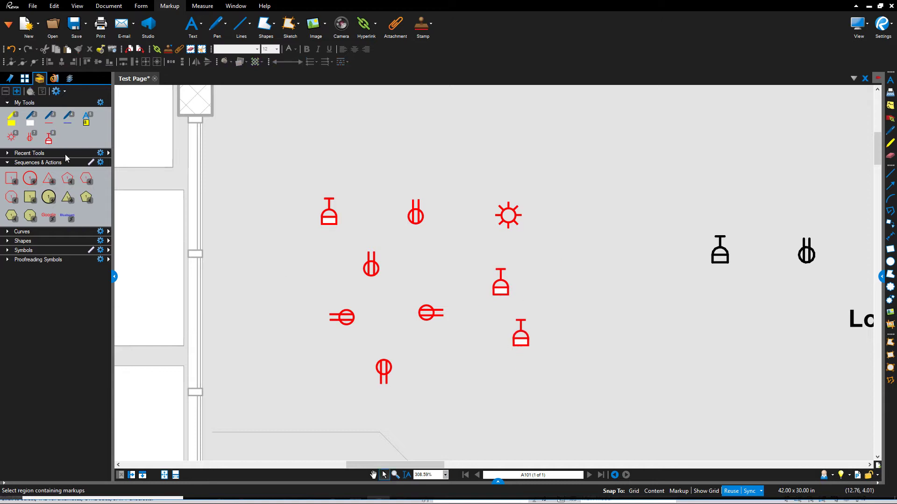
left_click(19, 139)
left_click(564, 265)
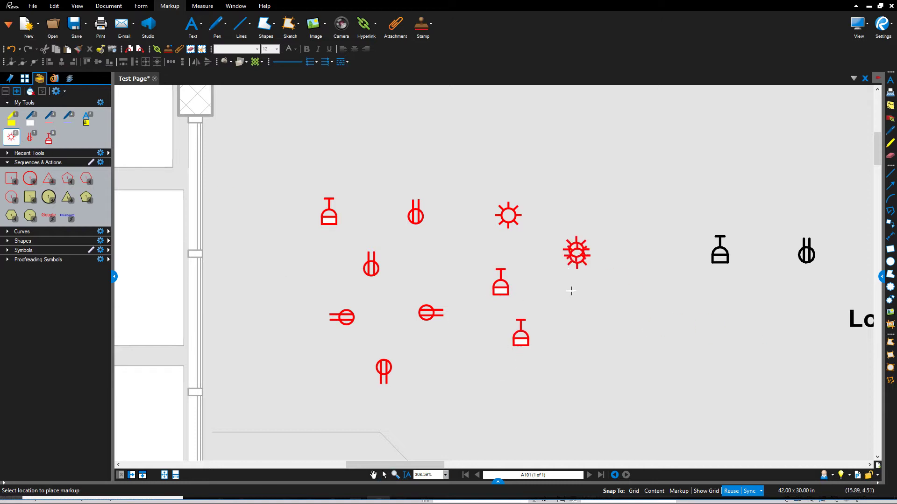
left_click(587, 315)
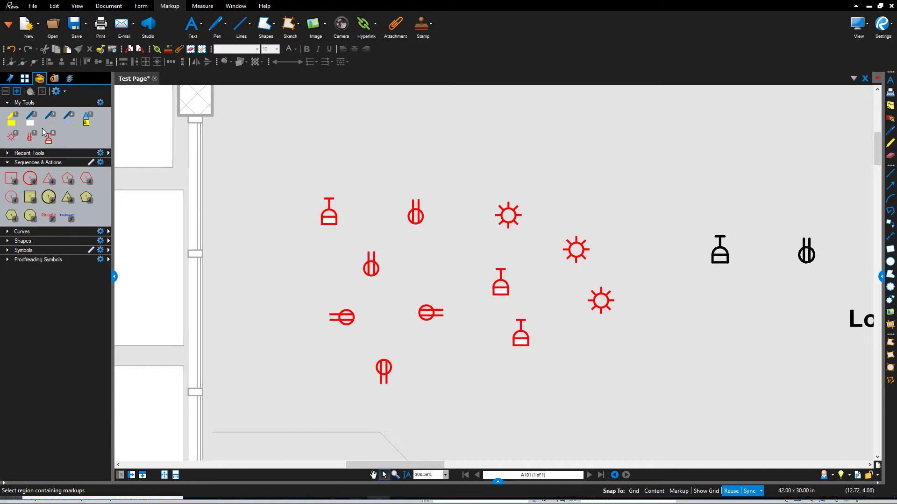
- Place an outlet markup below the two added card readers and rotate it 90° so its prongs point right
left_click(30, 137)
left_click(503, 429)
key("Escape")
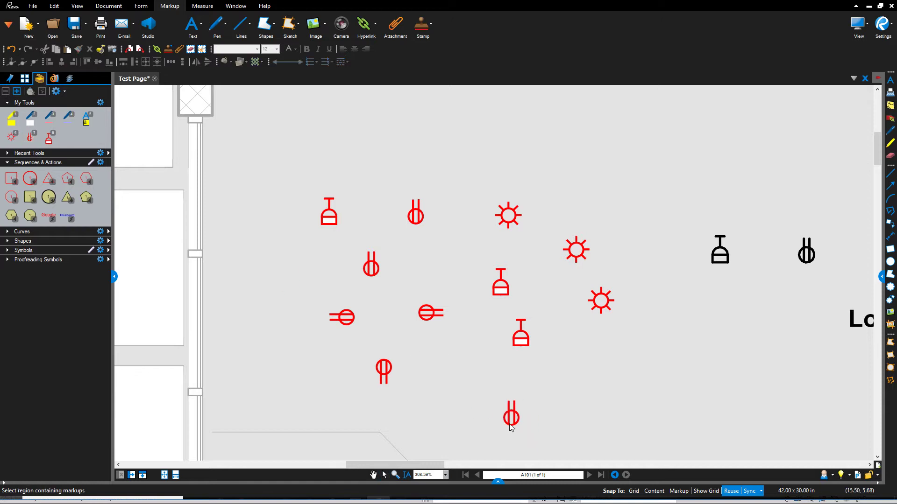
left_click_drag(512, 390, 583, 418)
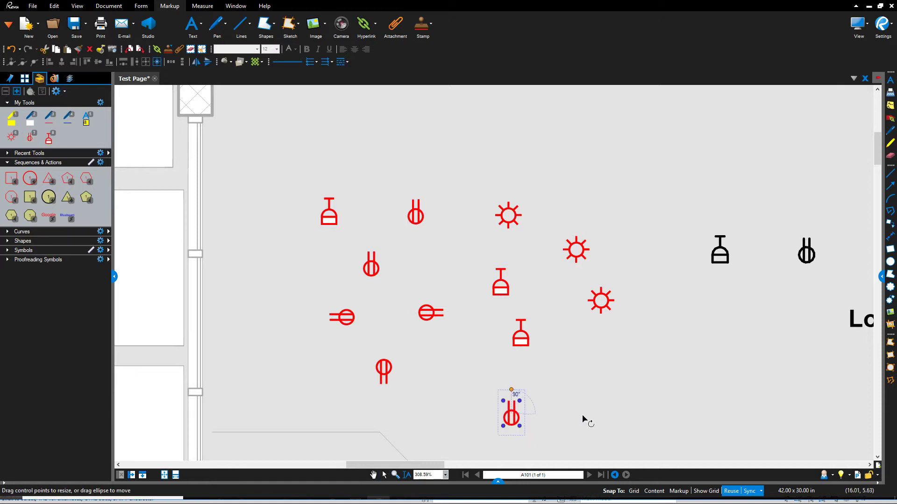
- Place an outlet markup below the lowest light and rotate it so its prongs angle toward the upper left
left_click(29, 138)
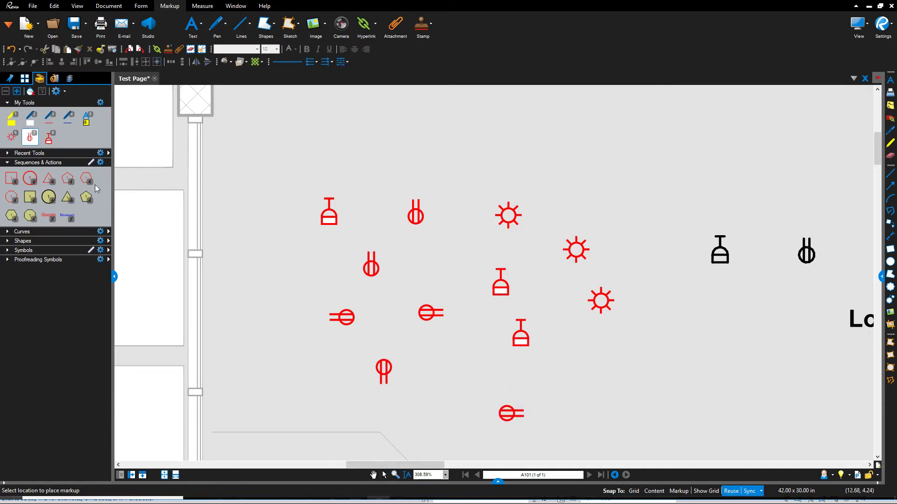
left_click(612, 374)
left_click(612, 374)
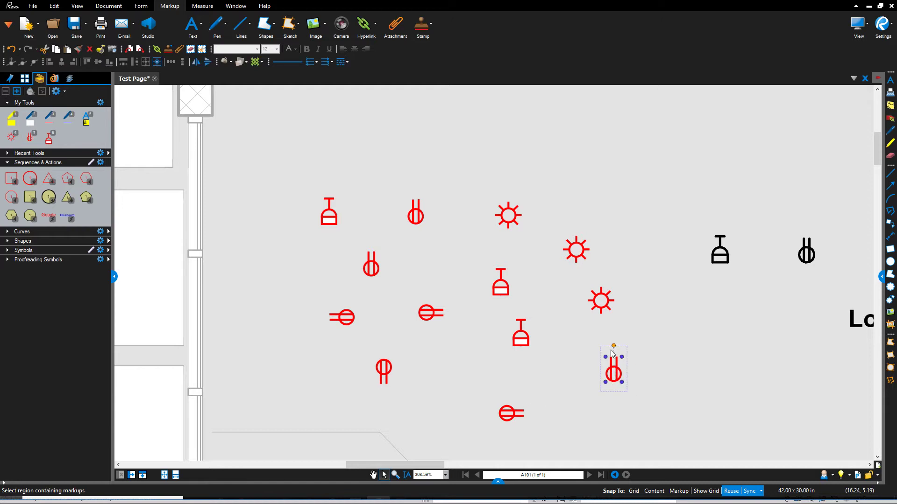
left_click_drag(613, 345, 576, 354)
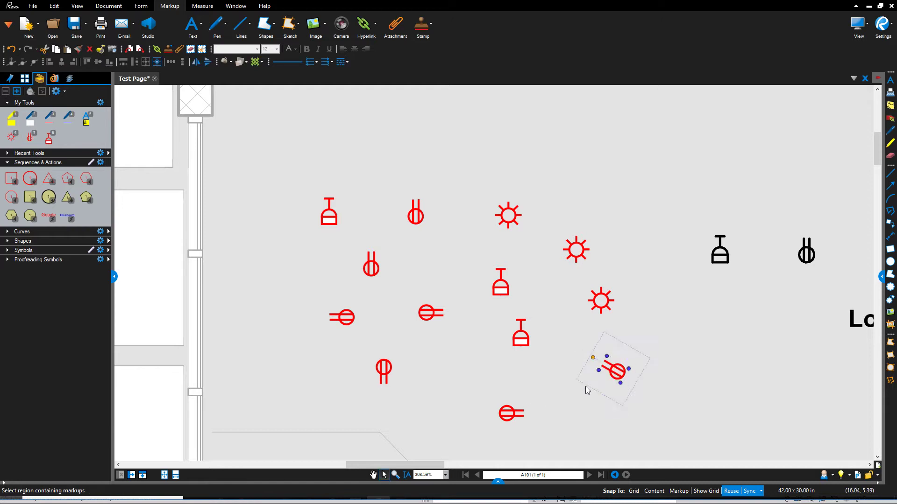
left_click(562, 420)
- Place an outlet markup above the lights, rotate it diagonally toward the upper right, and move it closer to the lights
left_click(30, 138)
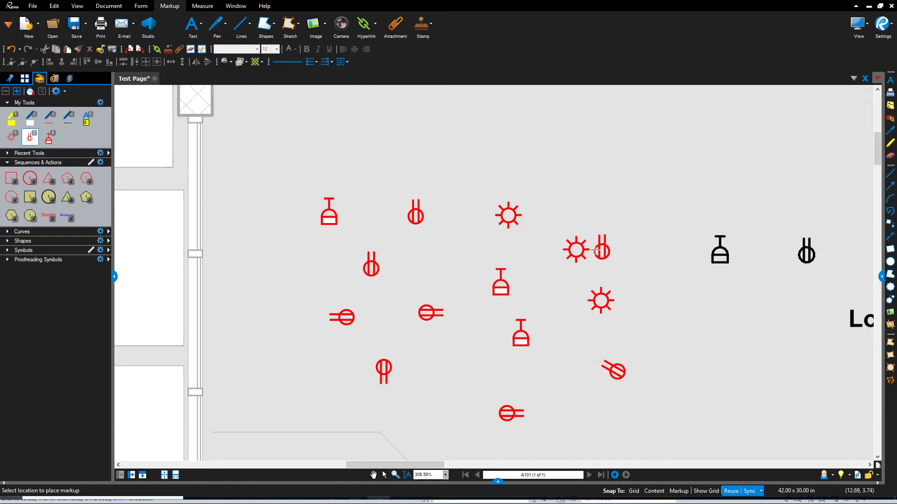
left_click(661, 185)
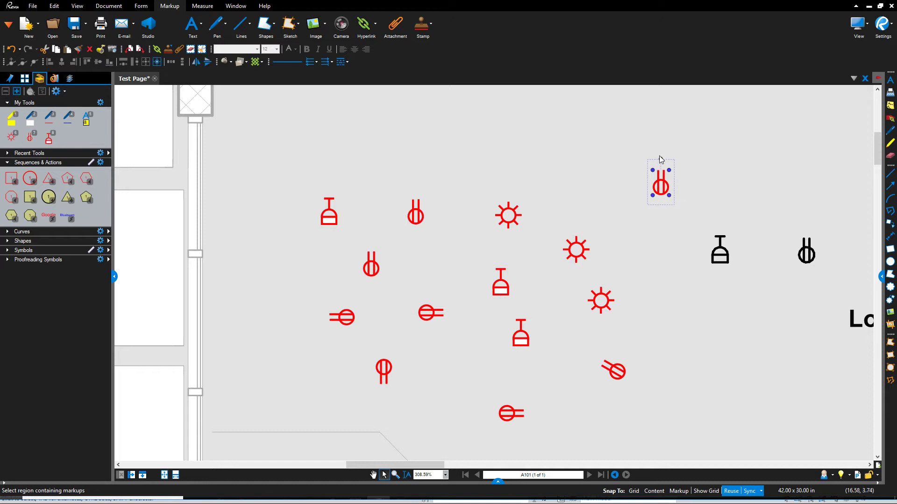
left_click_drag(661, 159, 694, 154)
left_click(695, 225)
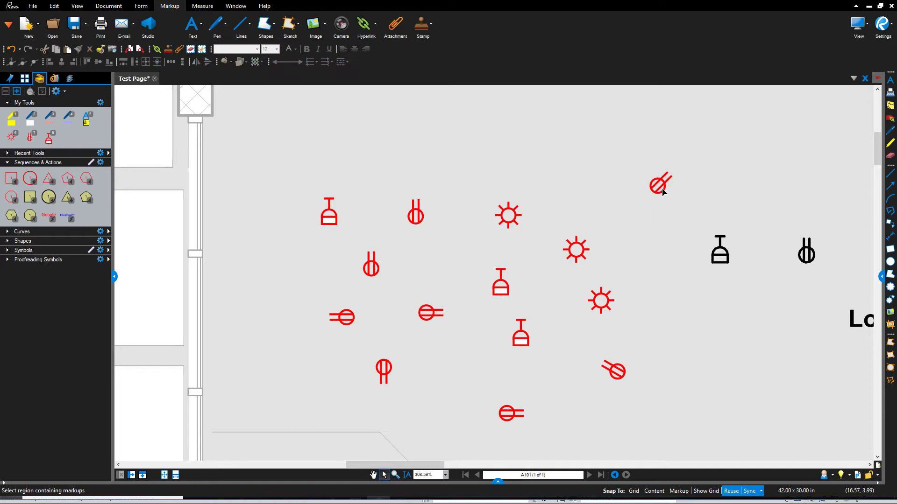
left_click_drag(663, 191, 608, 198)
- Export the markups list for all pages as a CSV summary saved as Test Page.csv in the Element By Bluebeam Markups folder
scroll(433, 228, "down", 1)
scroll(399, 227, "up", 1)
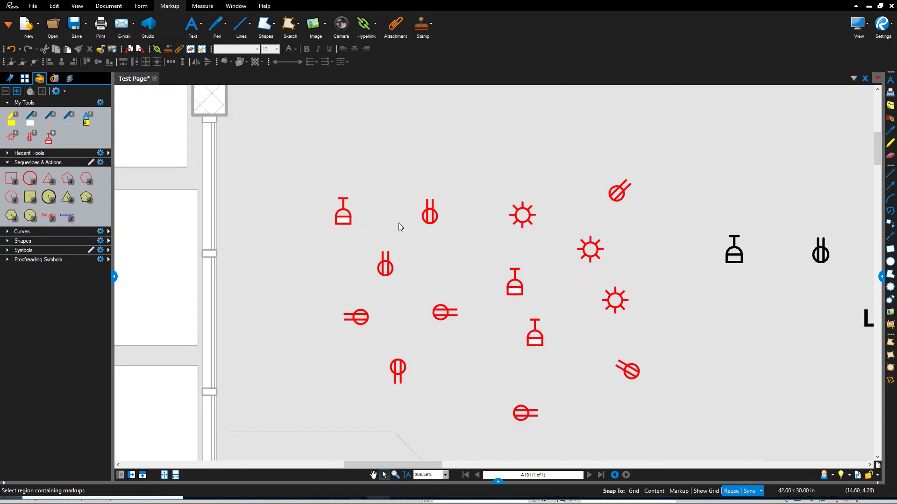
scroll(365, 255, "down", 2)
scroll(490, 291, "up", 2)
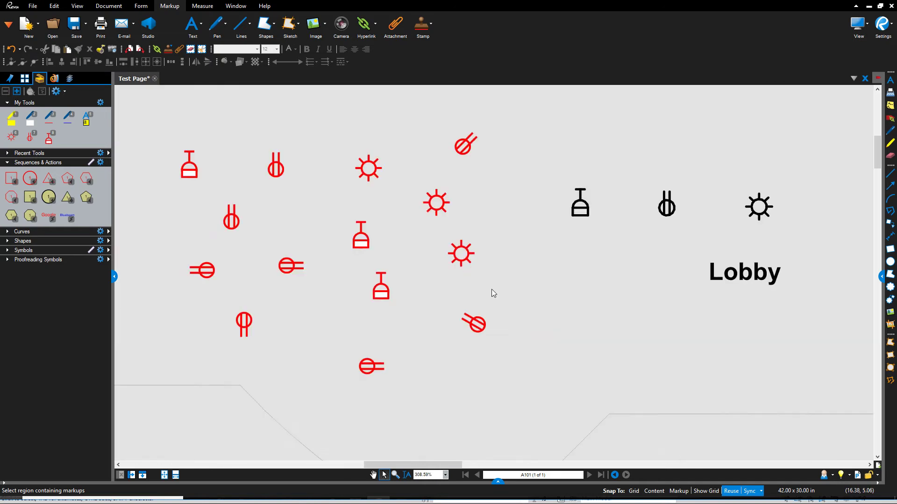
scroll(455, 286, "down", 2)
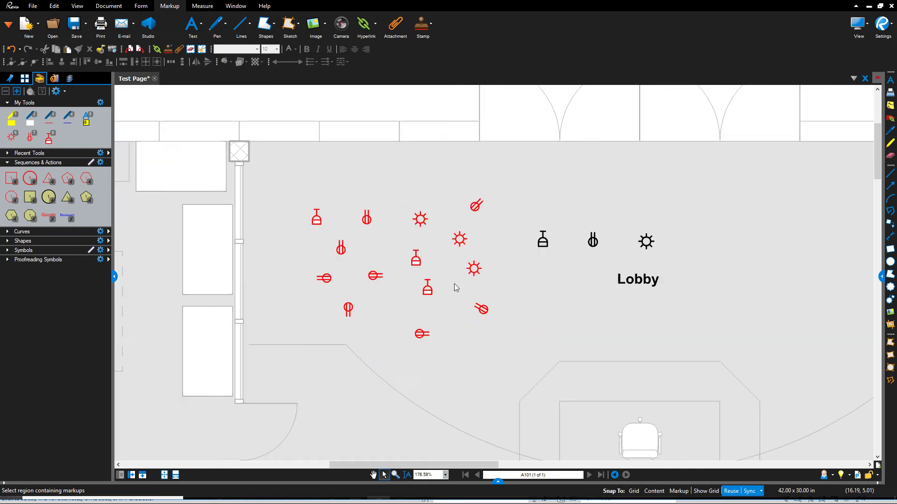
left_click(497, 485)
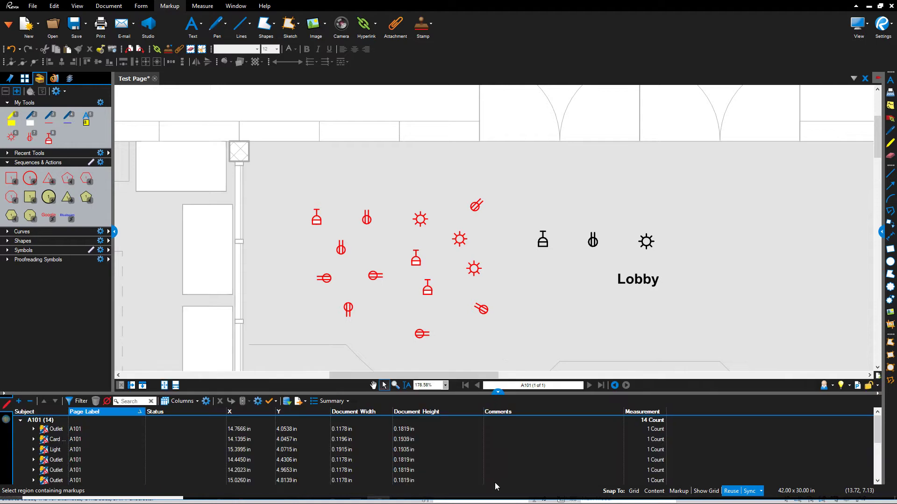
left_click(333, 401)
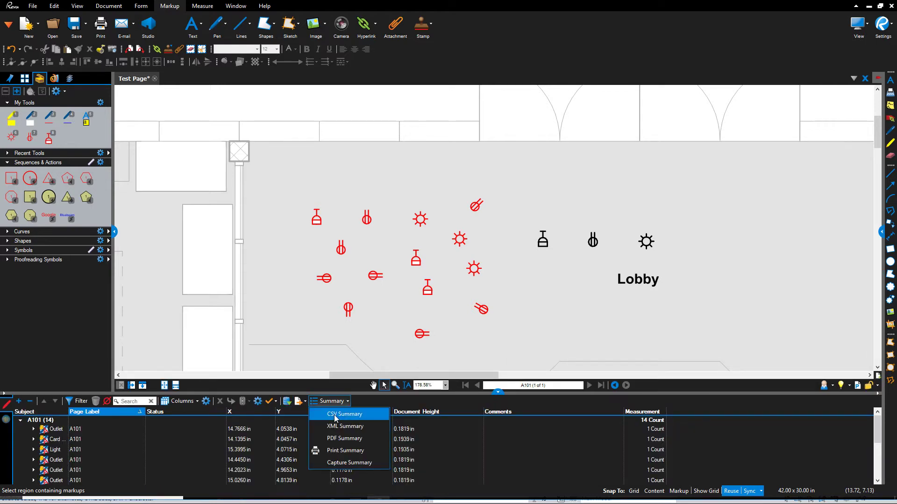
left_click(334, 415)
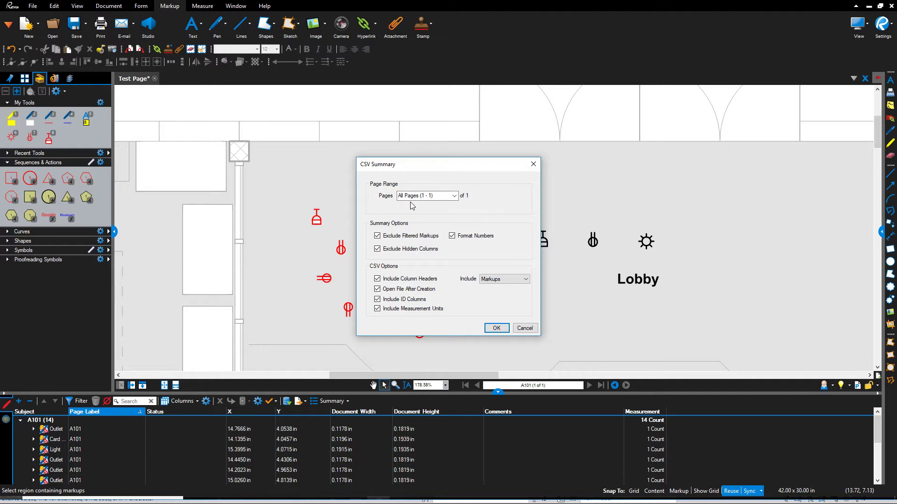
left_click(497, 328)
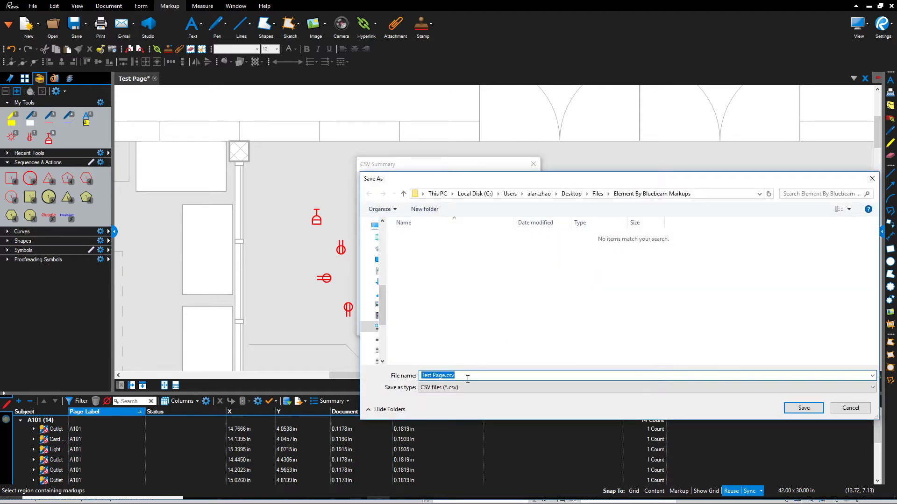
left_click(801, 408)
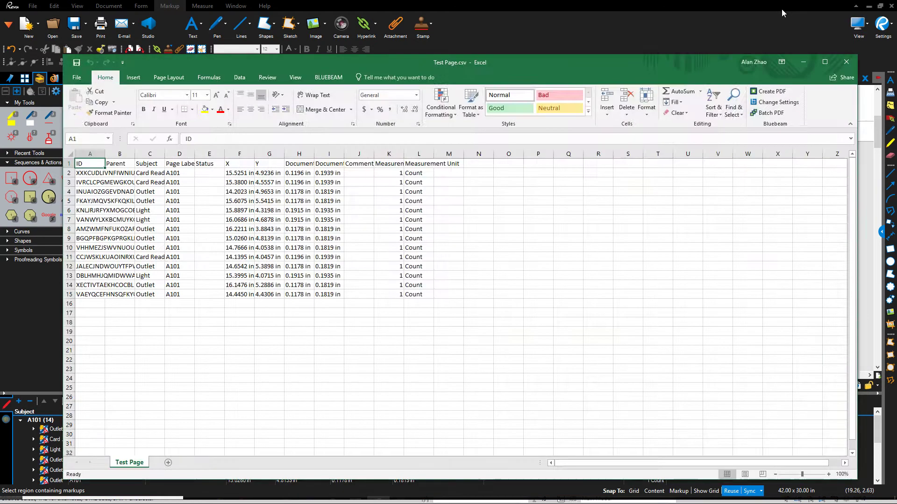
- Switch to Revit, clear the exported spreadsheet out of the way, and show the lobby in the Level 1 Color Fill plan
left_click_drag(781, 7, 729, 254)
left_click(521, 92)
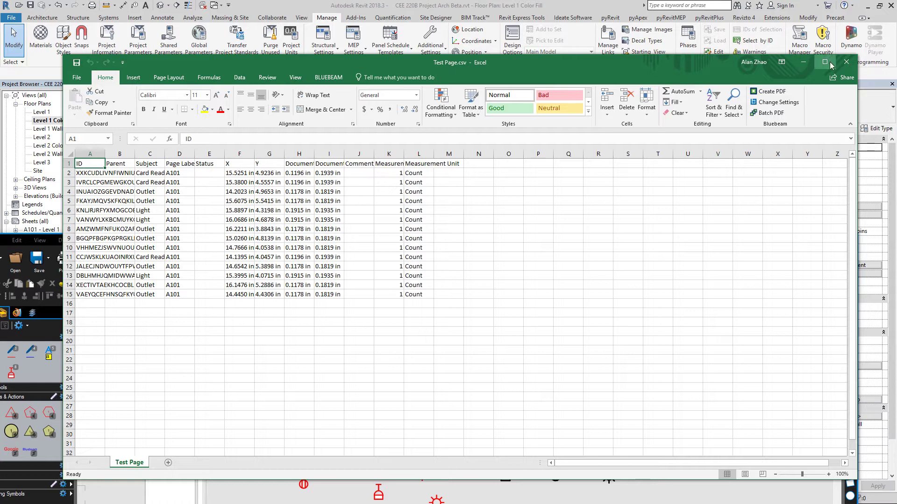
left_click(803, 62)
left_click(542, 180)
scroll(302, 233, "down", 2)
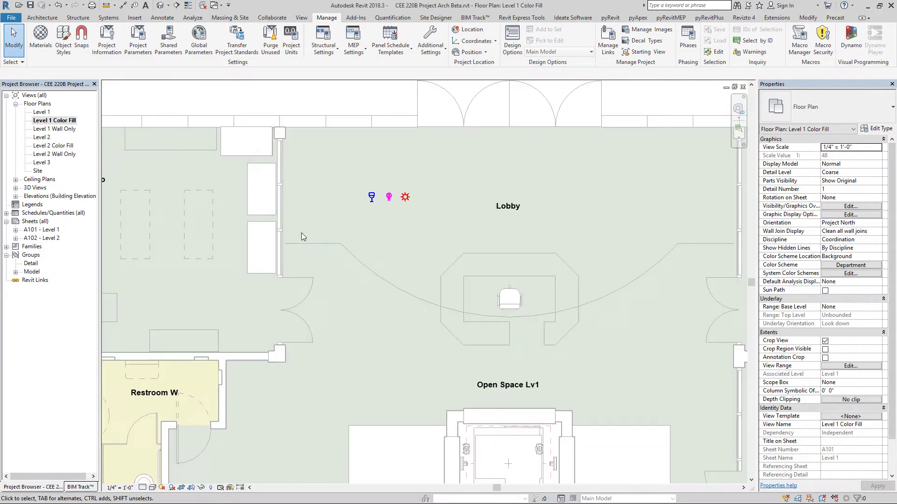
left_click_drag(379, 214, 493, 178)
left_click(425, 248)
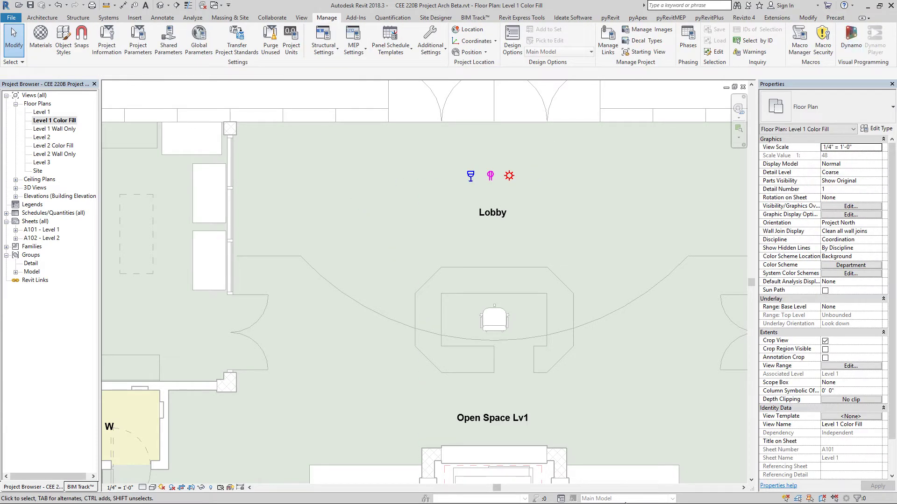
- Bring up Dynamo Player beside the plan and open the inputs of the Element By Bluebeam Markups script
key("super")
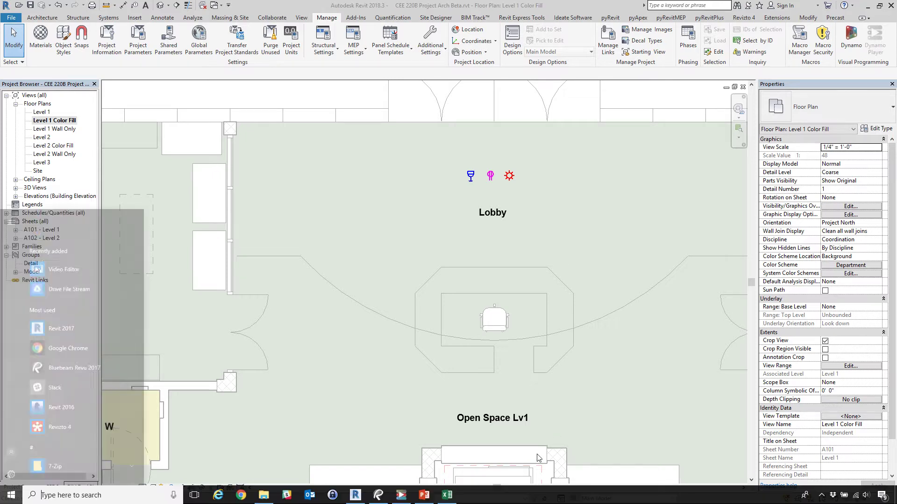
left_click(400, 501)
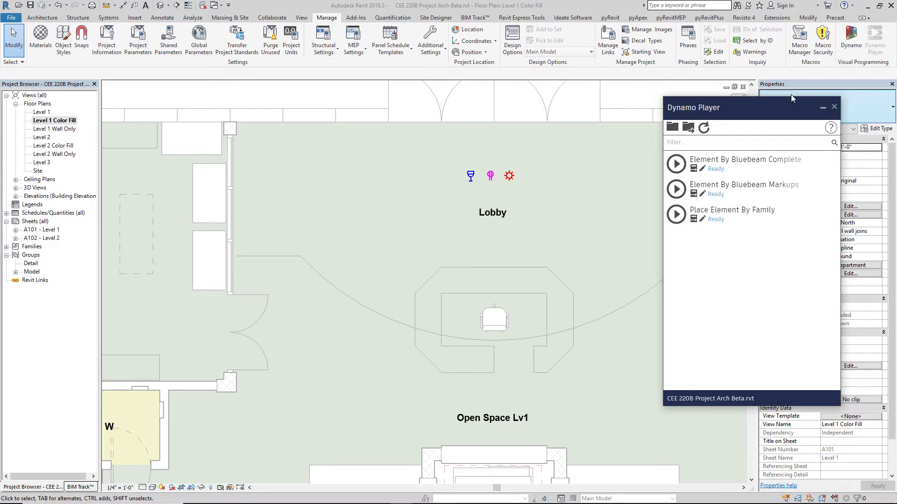
left_click_drag(778, 111, 822, 127)
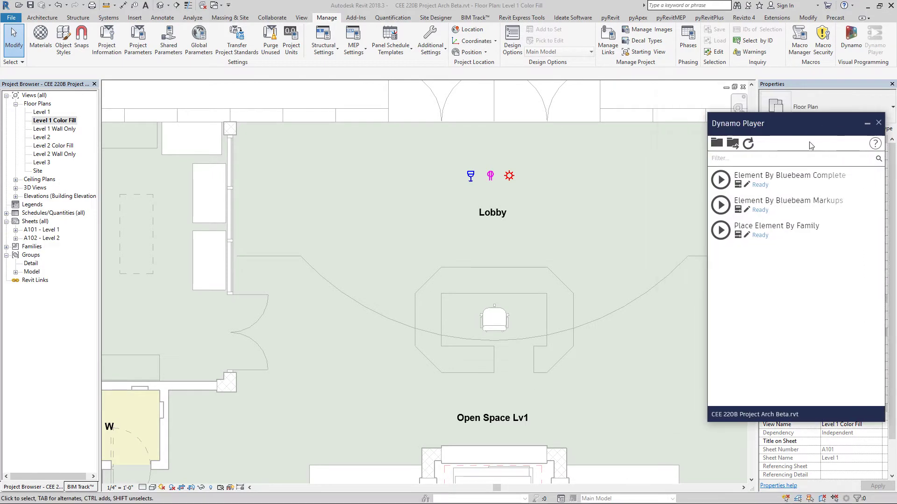
left_click(739, 213)
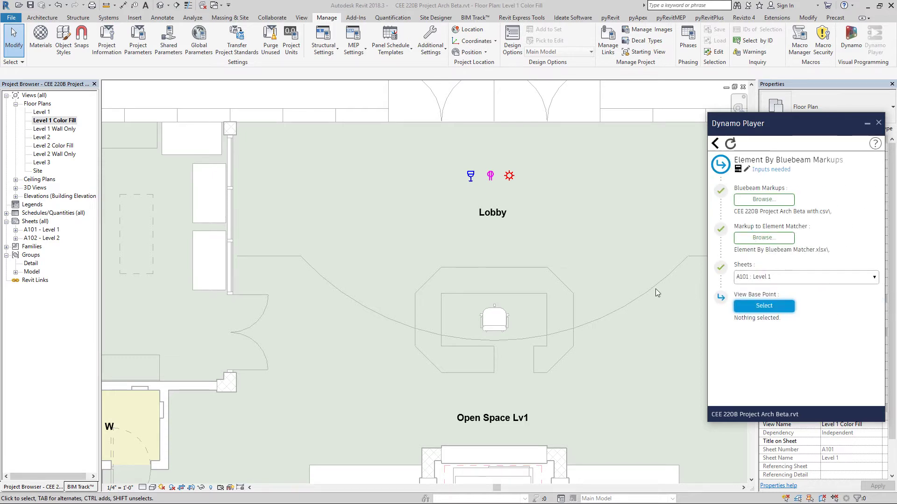
- Load Test Page.csv as the script's Bluebeam Markups input
scroll(360, 257, "down", 4)
scroll(293, 202, "up", 5)
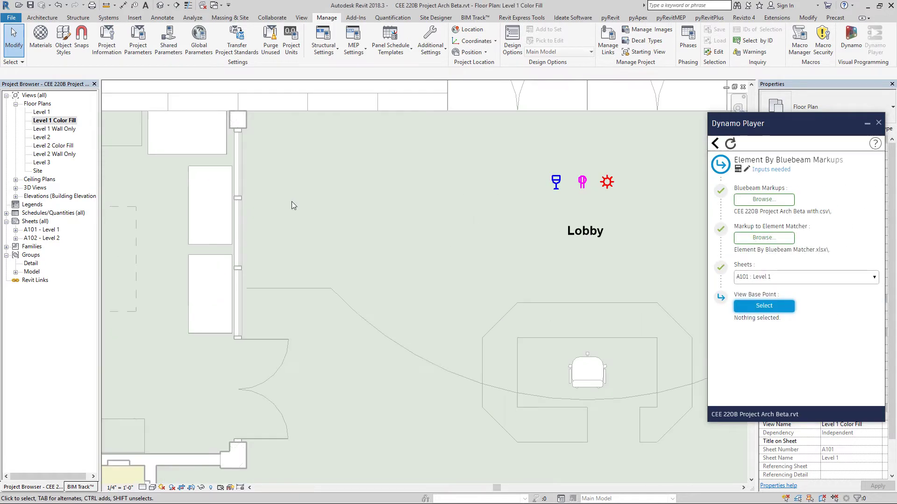
left_click(759, 200)
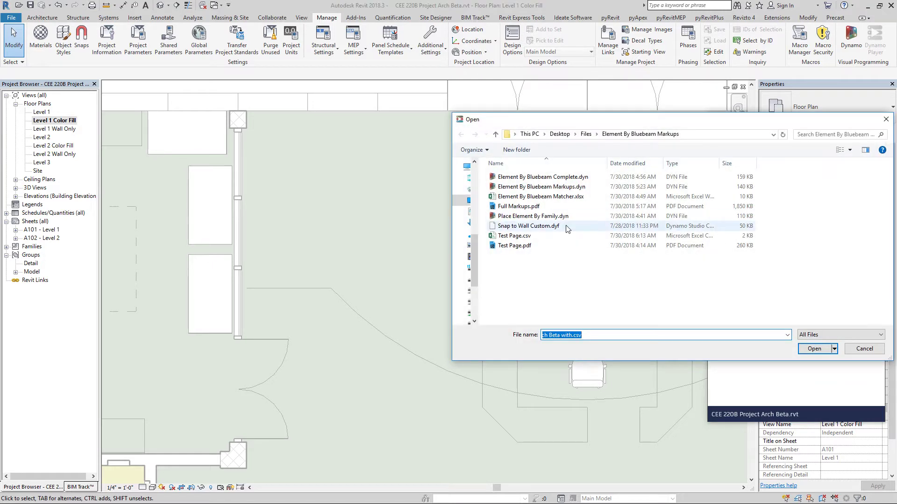
left_click(526, 236)
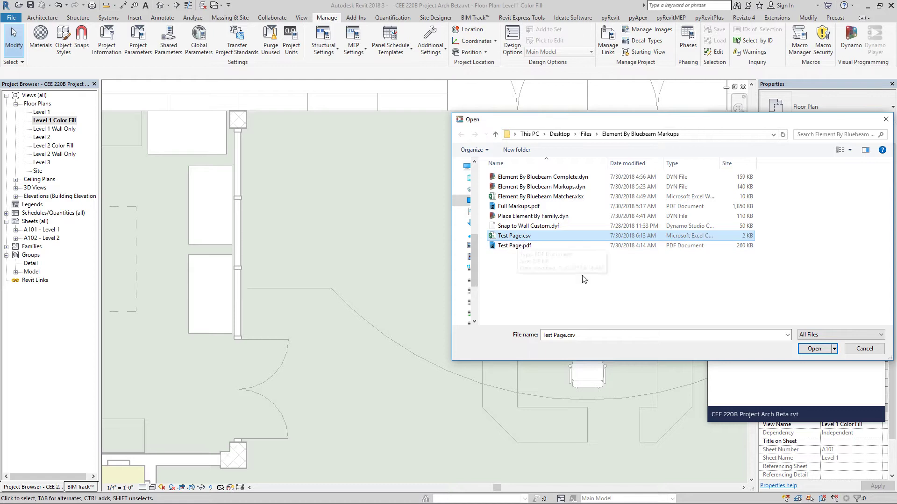
left_click(815, 350)
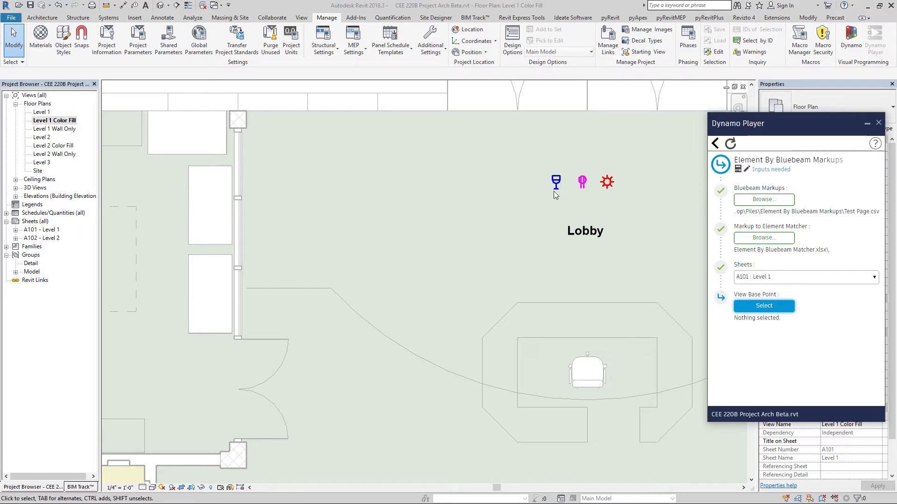
left_click_drag(517, 157, 640, 206)
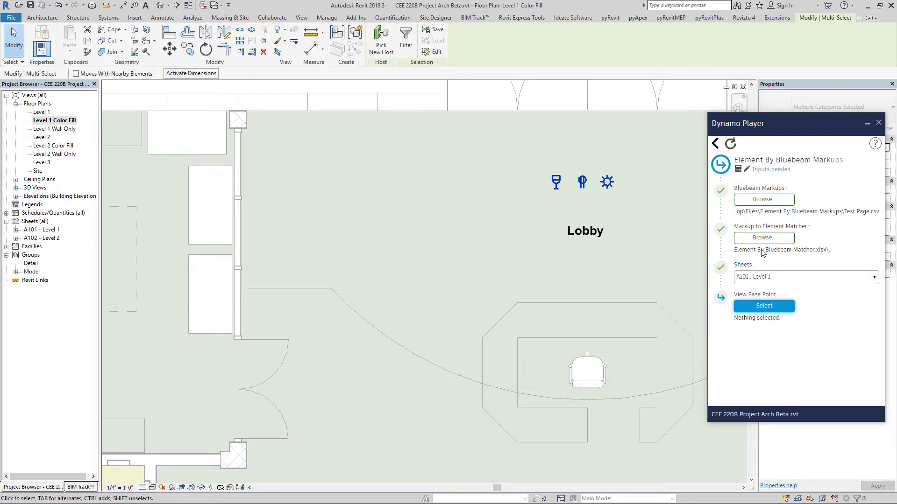
left_click(449, 221)
scroll(443, 213, "down", 3)
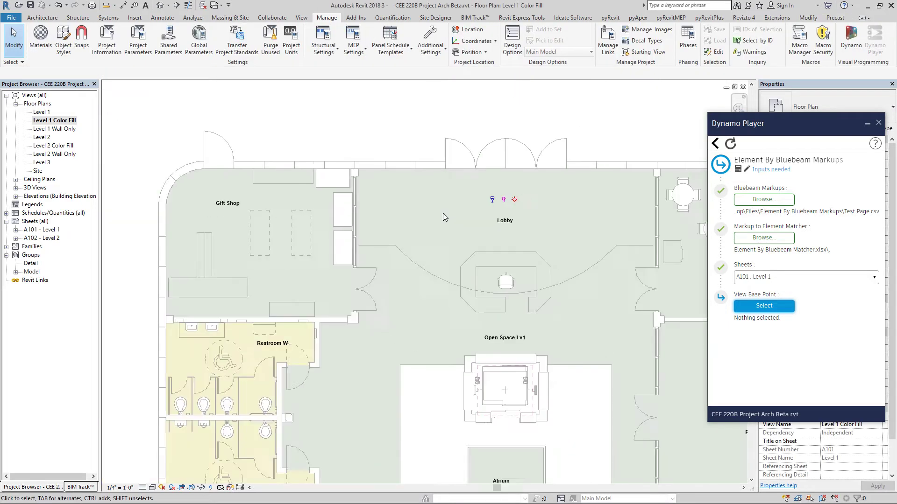
scroll(442, 213, "down", 4)
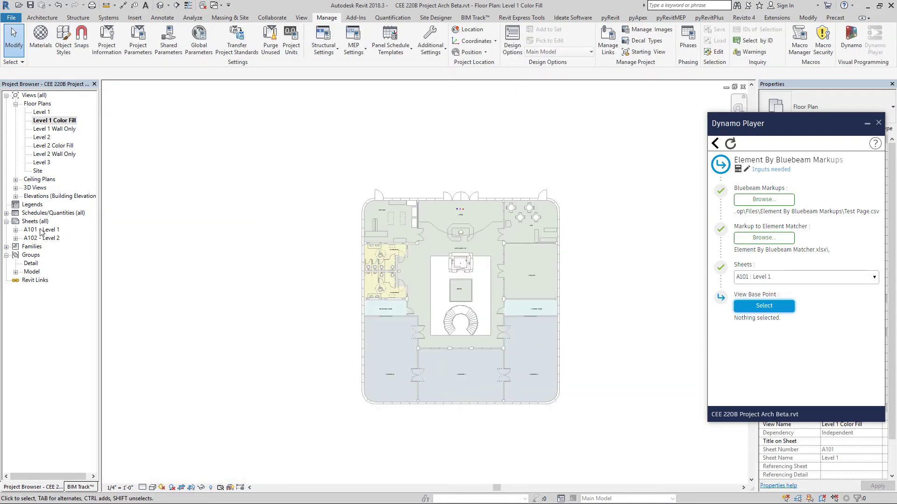
- Open sheet A101 - Level 1 and activate its floor plan viewport for editing
double_click(41, 230)
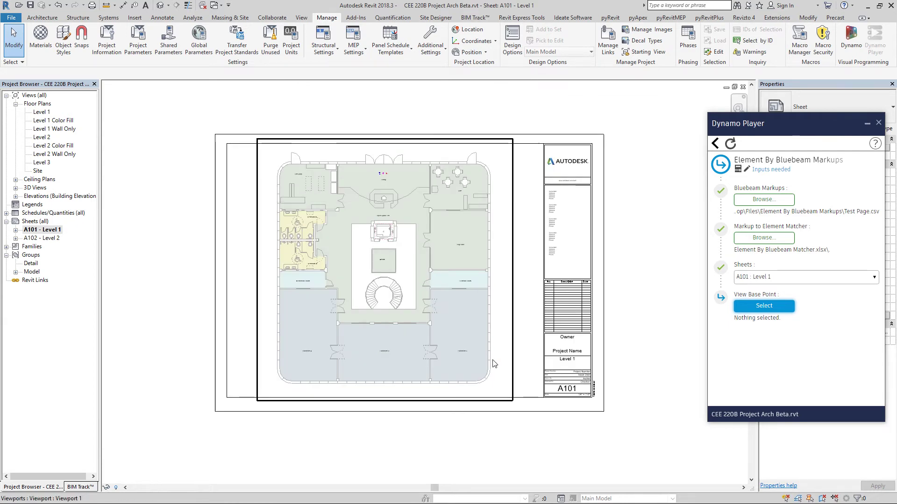
scroll(355, 215, "up", 3)
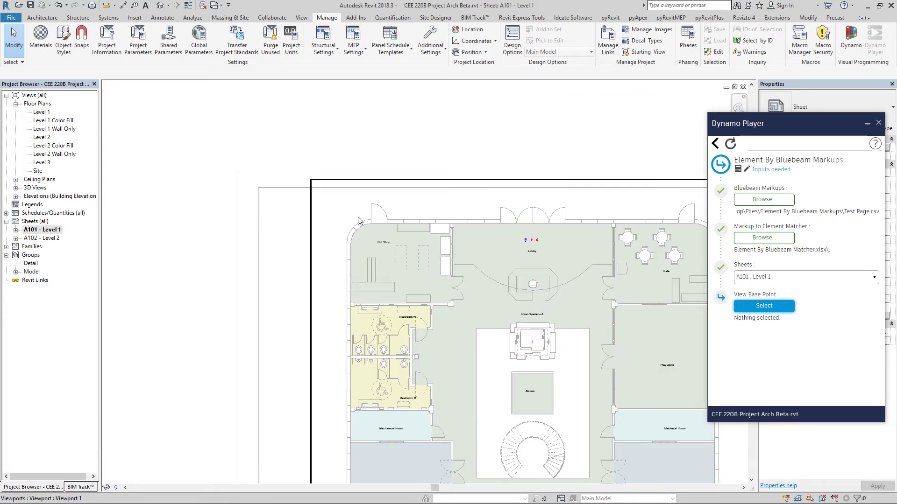
double_click(359, 221)
scroll(196, 153, "up", 2)
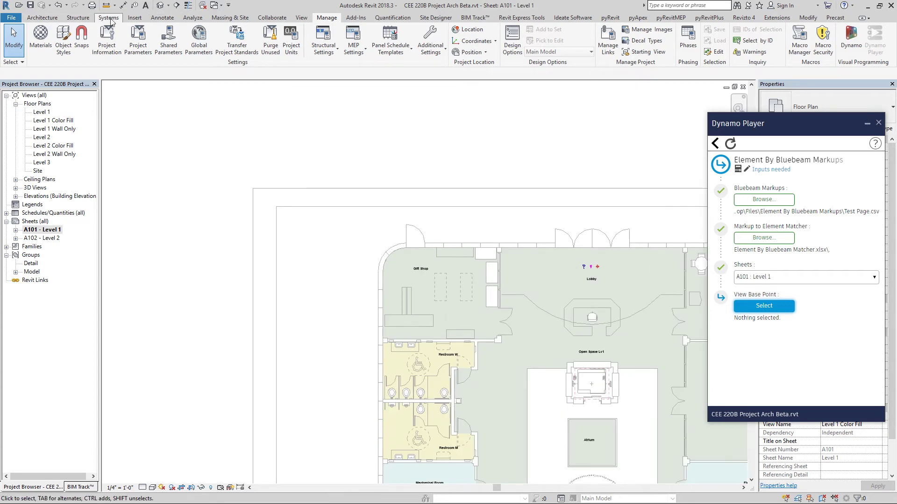
- Place a North Arrow 2 annotation symbol on the upper-left corner of the sheet border
left_click(776, 42)
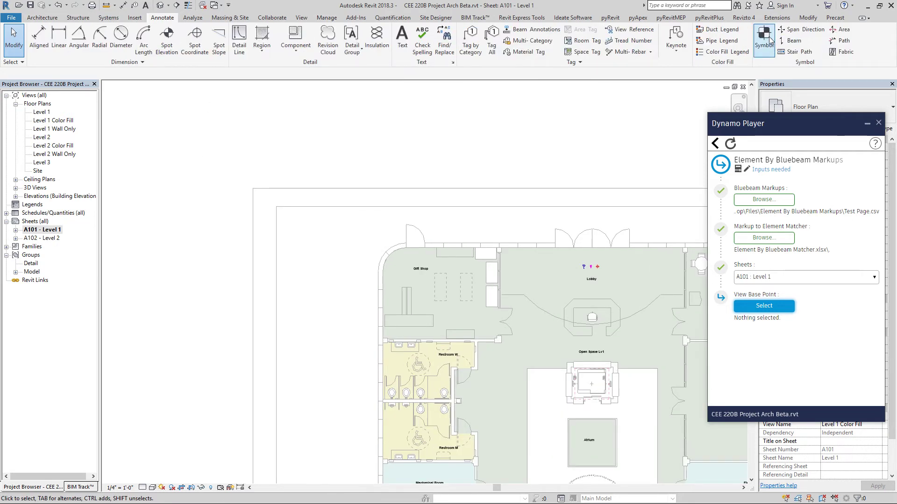
scroll(226, 200, "up", 2)
scroll(280, 177, "up", 5)
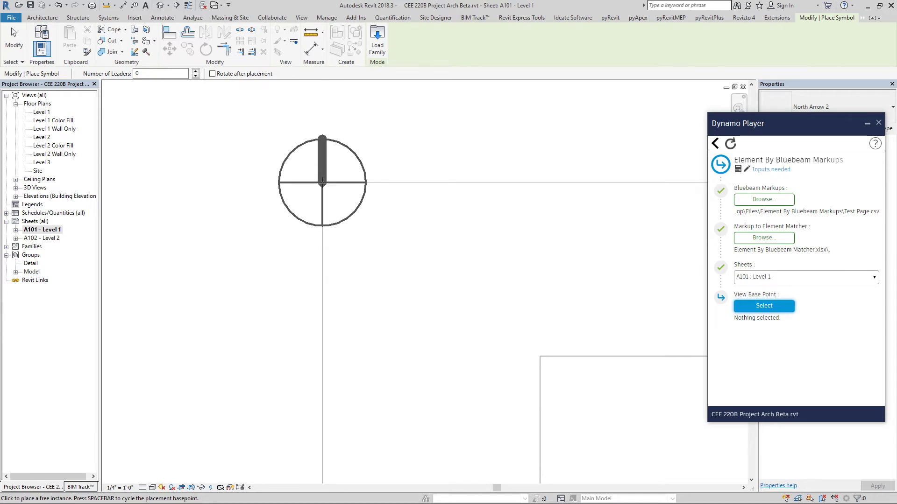
left_click(322, 182)
scroll(229, 252, "down", 6)
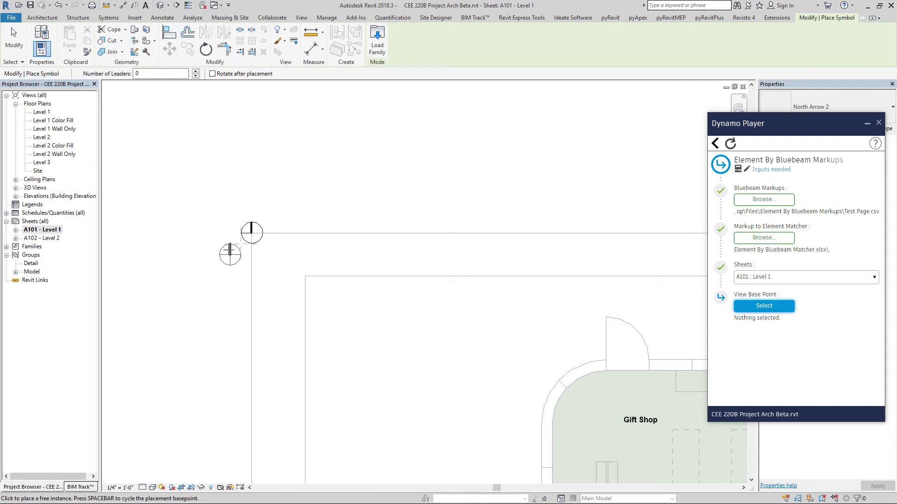
key("Escape")
key("Escape")
- Assign the North Arrow 2 symbol at the sheet corner as the script's View Base Point
scroll(239, 240, "down", 3)
scroll(240, 238, "up", 5)
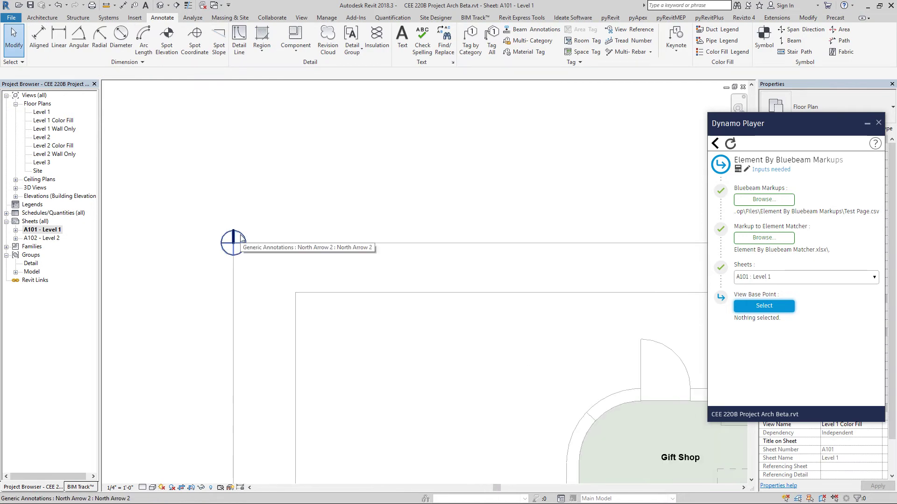
left_click(241, 239)
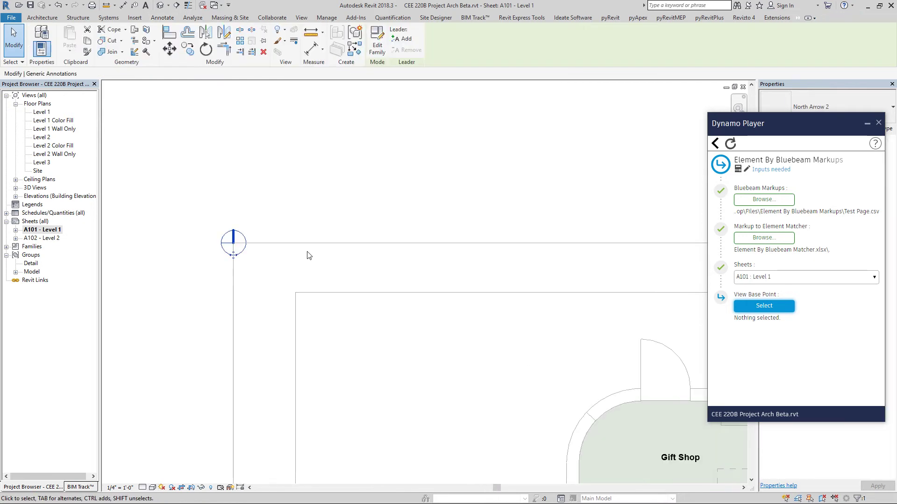
left_click(757, 304)
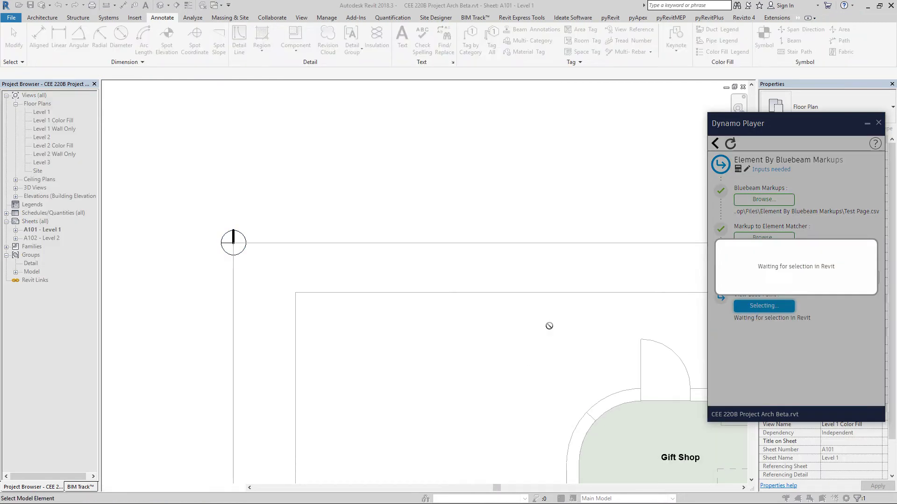
left_click(244, 241)
scroll(285, 203, "down", 5)
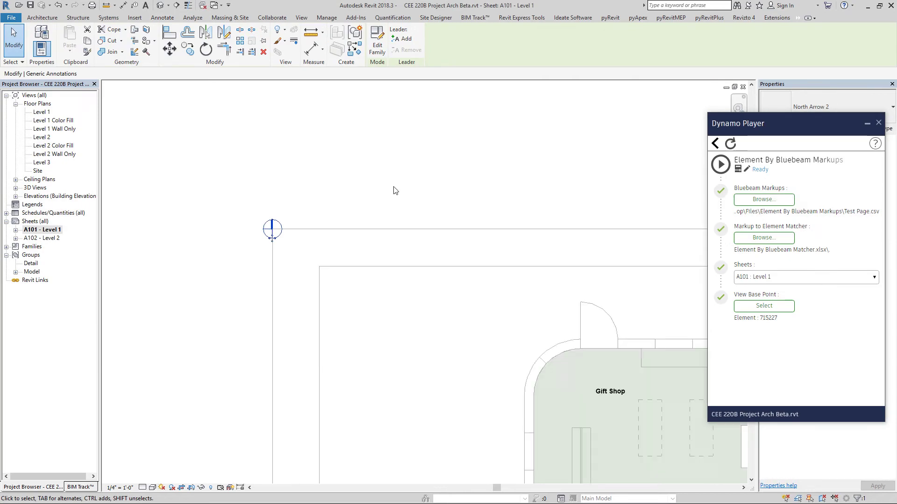
- Choose A101 : Level 1 as the script's Sheets input
scroll(277, 356, "down", 3)
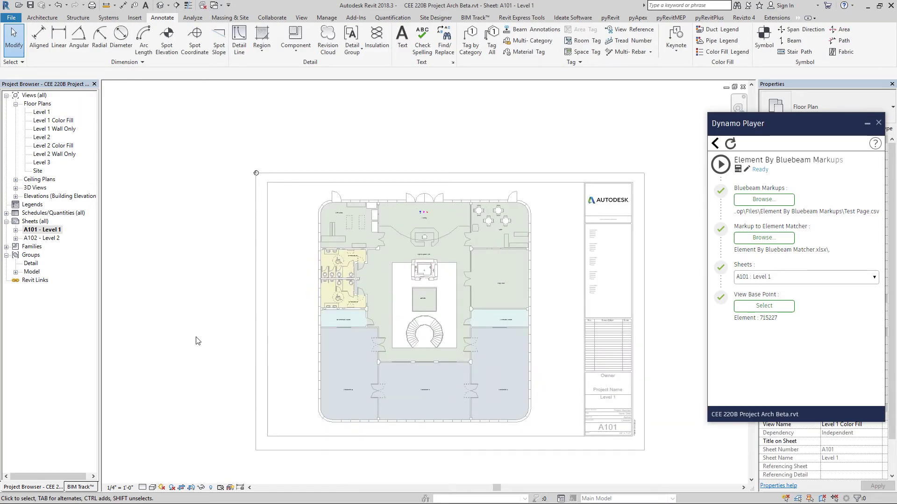
scroll(309, 299, "down", 2)
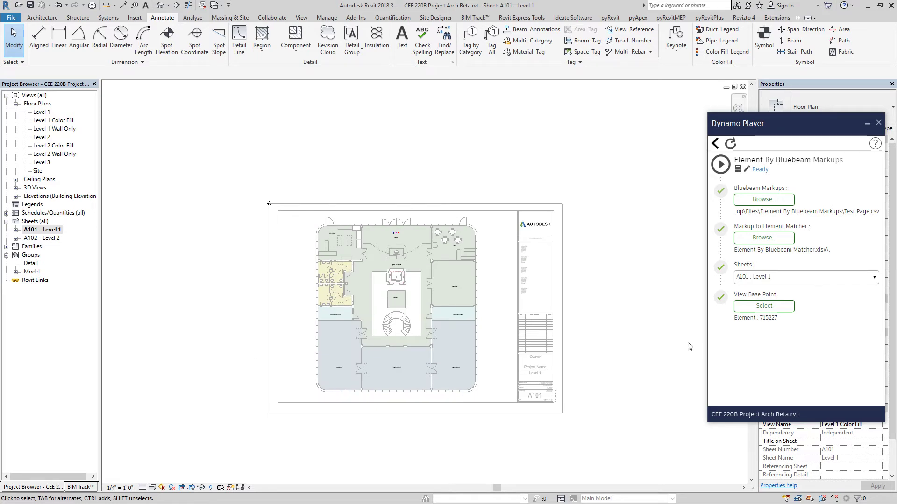
left_click(760, 278)
left_click(760, 289)
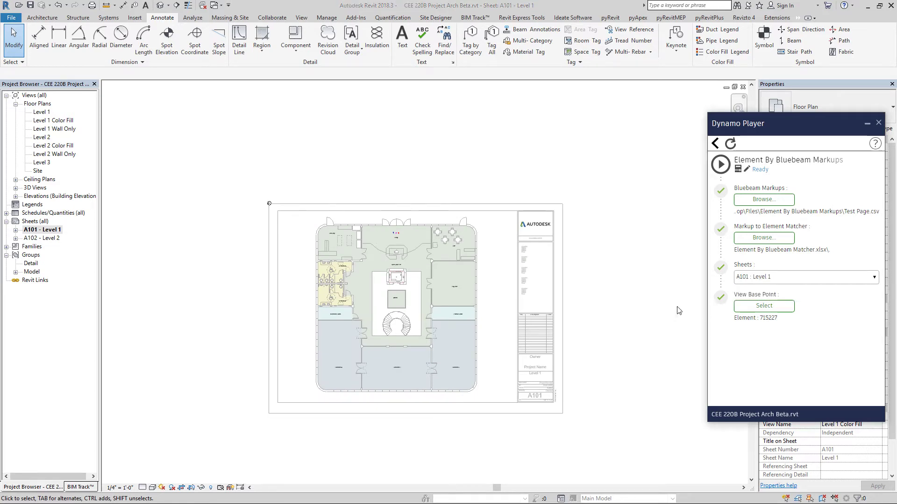
- Run the Element By Bluebeam Markups script and switch to the Test Page markups in a maximized Bluebeam Revu window
left_click(721, 164)
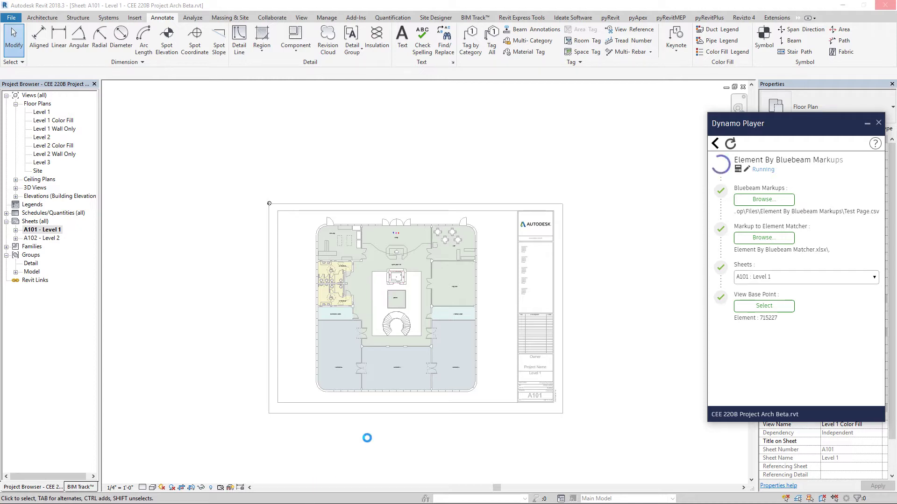
key("super")
left_click(381, 495)
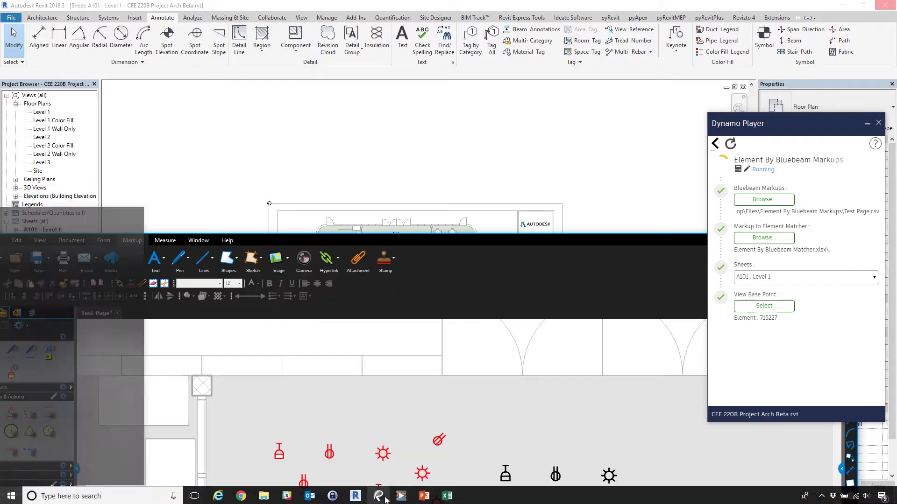
left_click_drag(453, 245, 517, 69)
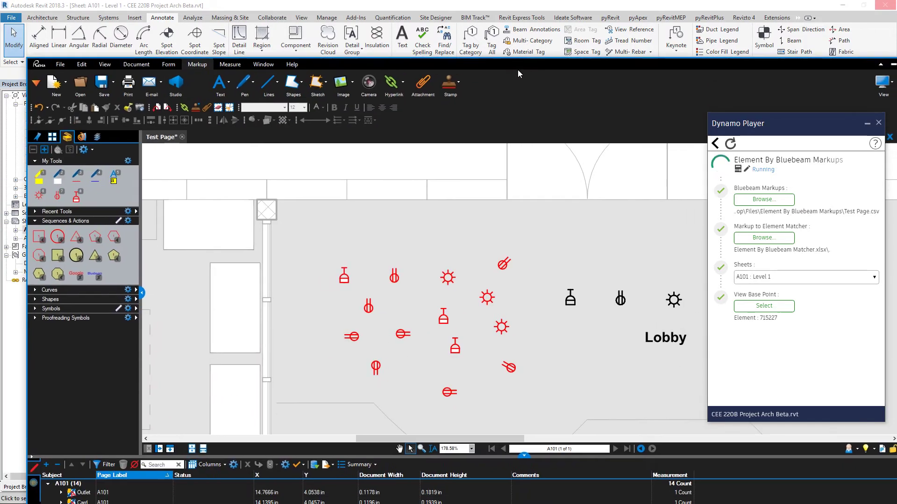
double_click(517, 69)
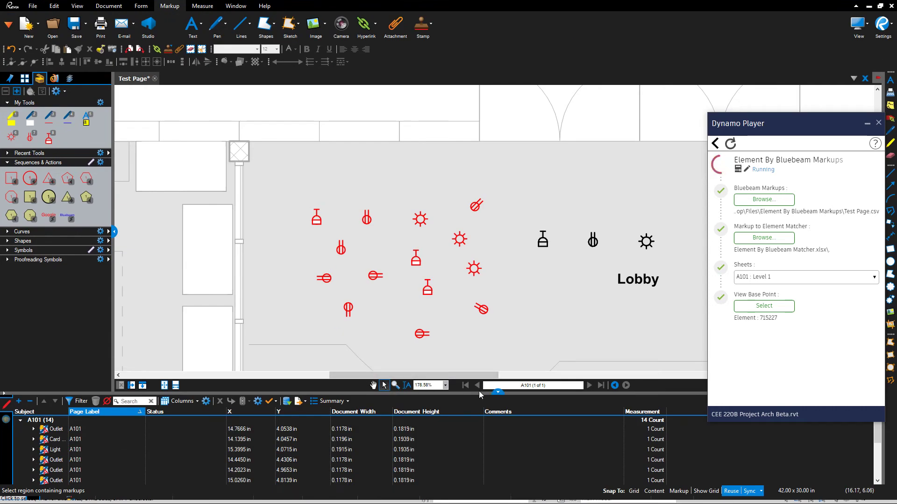
- Select a light markup in the lobby and examine its X and Y coordinates relative to the page's upper-left corner
left_click(426, 228)
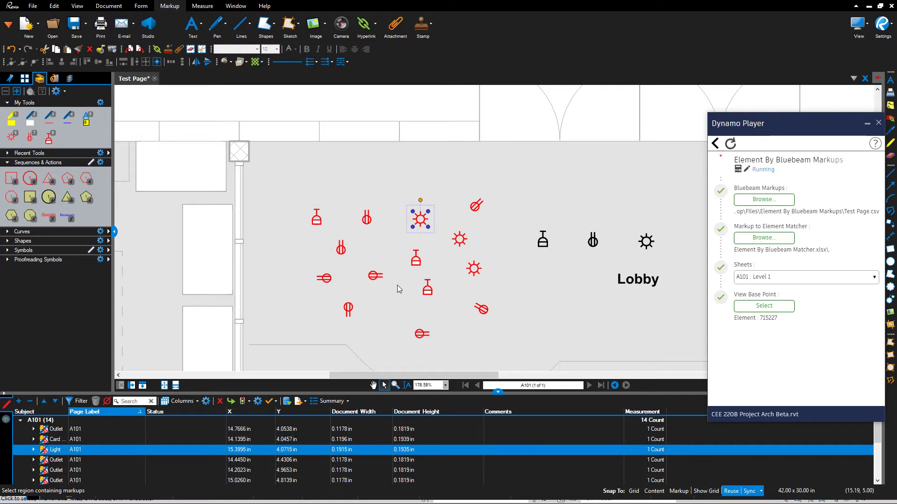
scroll(400, 289, "down", 2)
scroll(447, 315, "down", 2)
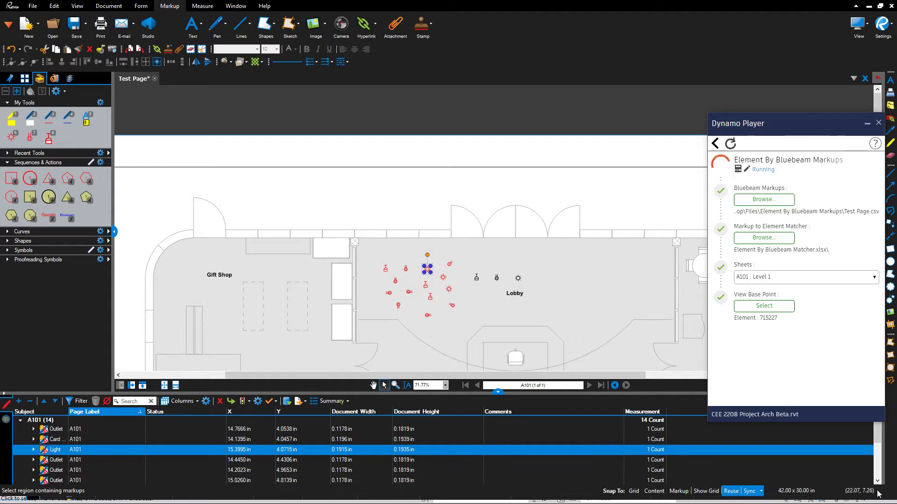
scroll(262, 239, "down", 4)
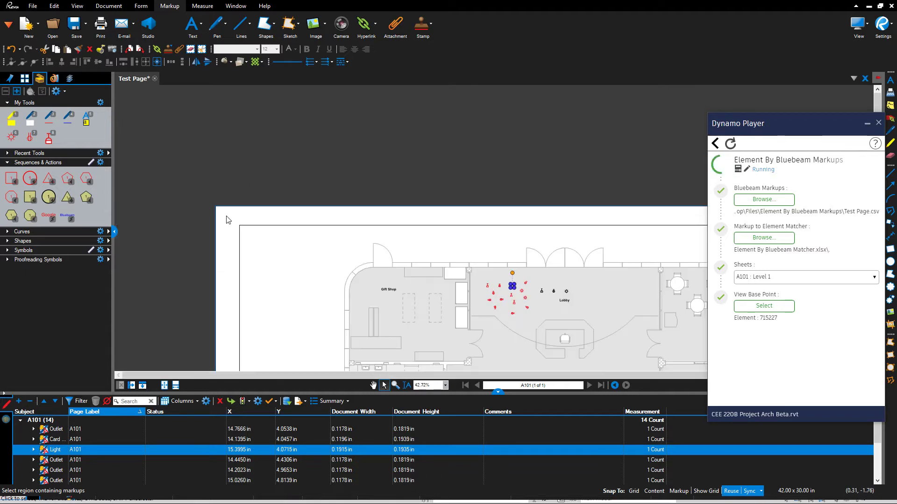
scroll(306, 219, "up", 6)
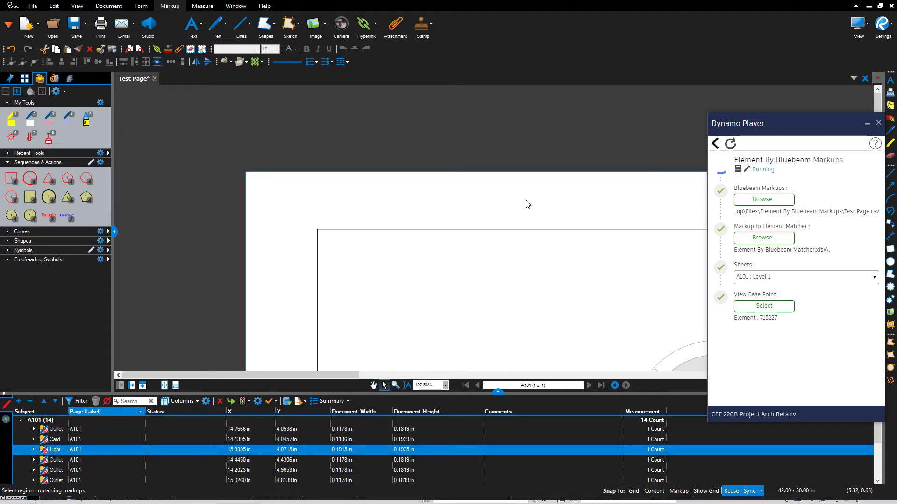
scroll(424, 214, "down", 5)
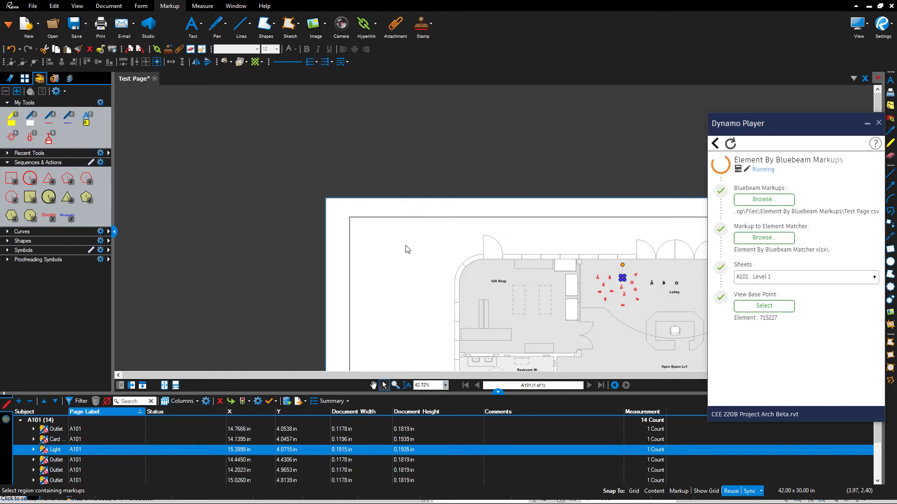
left_click(411, 232)
scroll(366, 239, "up", 4)
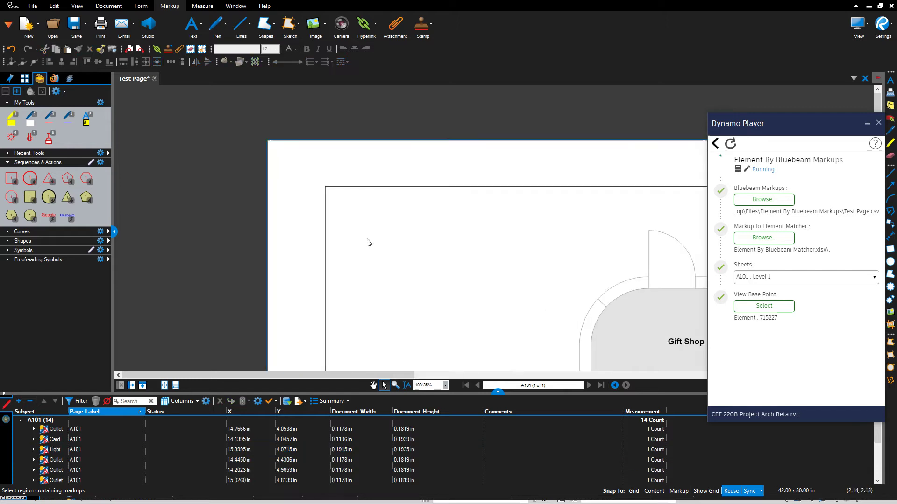
- Place a light markup inside the page's upper-left corner and select it to check its X and Y coordinates
left_click(11, 137)
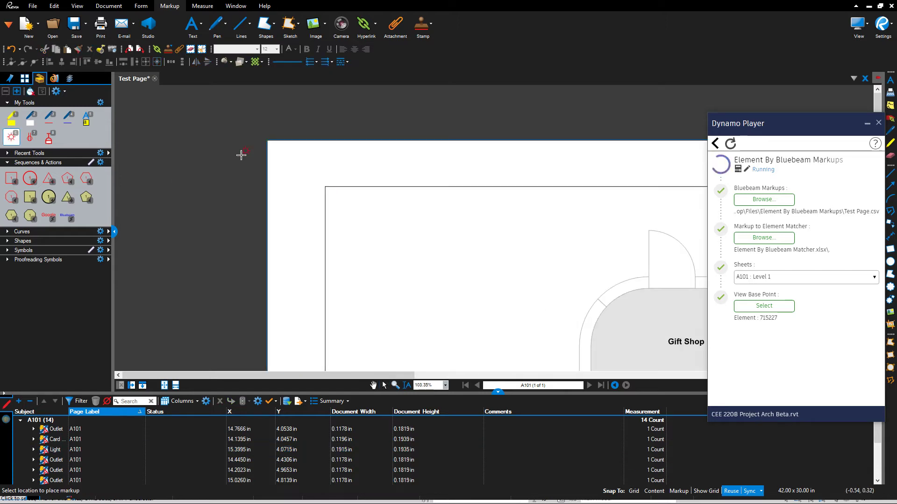
scroll(240, 154, "up", 3)
scroll(345, 140, "up", 3)
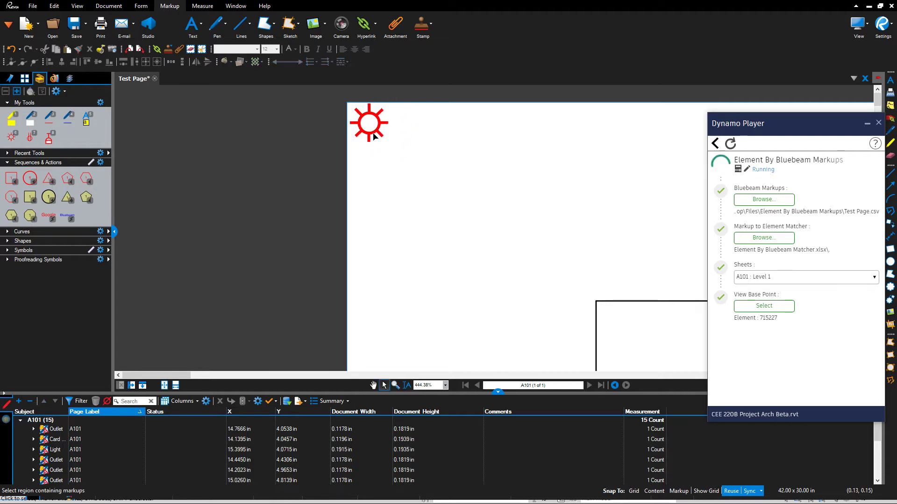
left_click(349, 141)
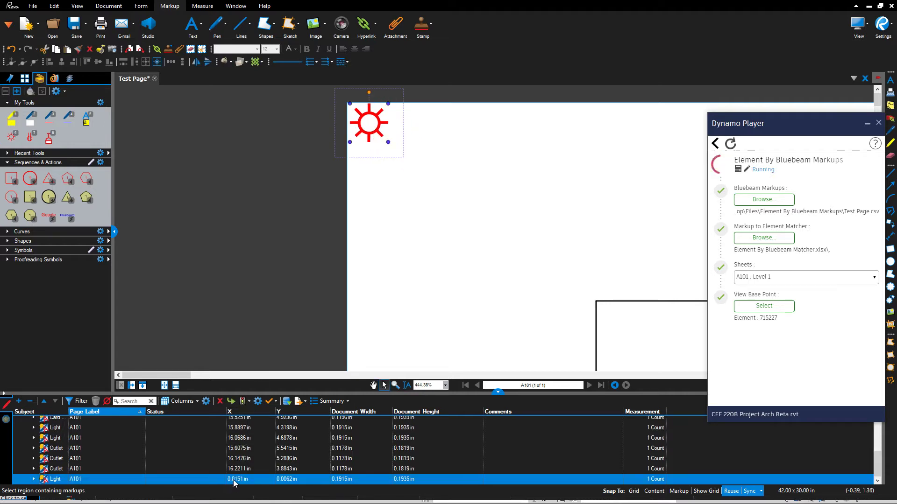
- Nudge the corner light markup closer to the page corner, to about X 0.005 in and Y 0.003 in
scroll(357, 97, "up", 4)
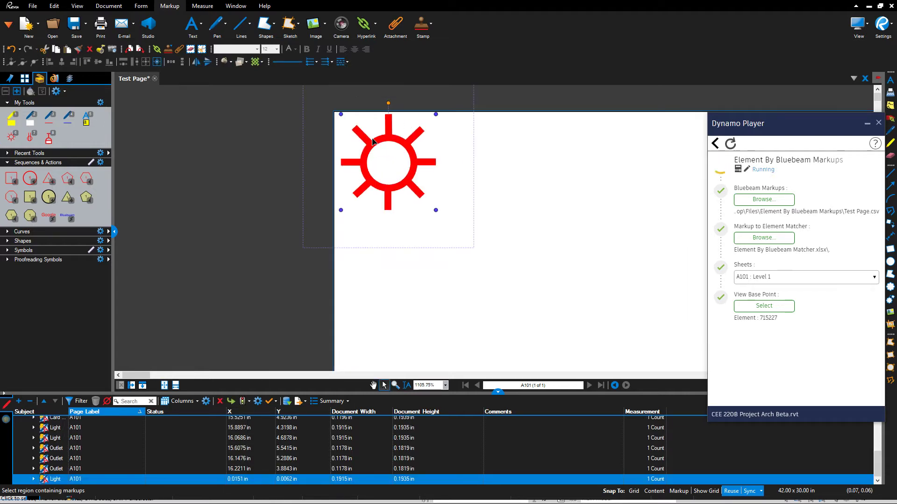
left_click_drag(367, 144, 369, 145)
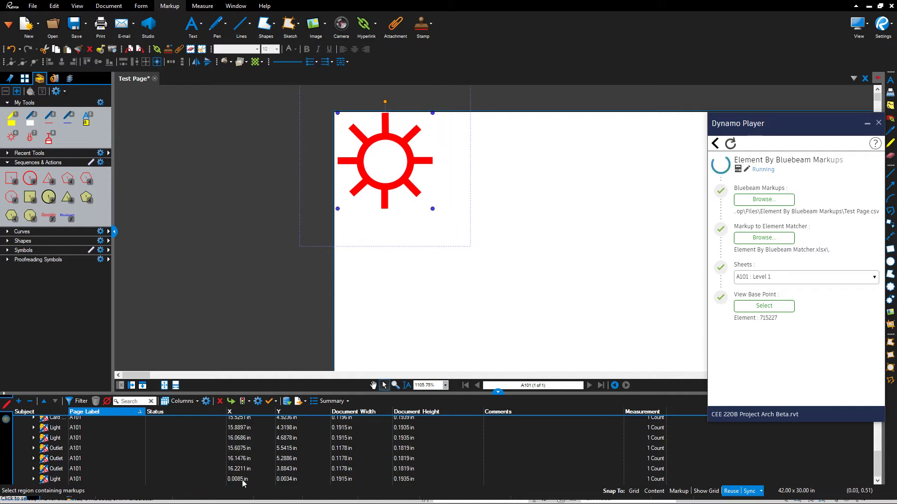
left_click(261, 480)
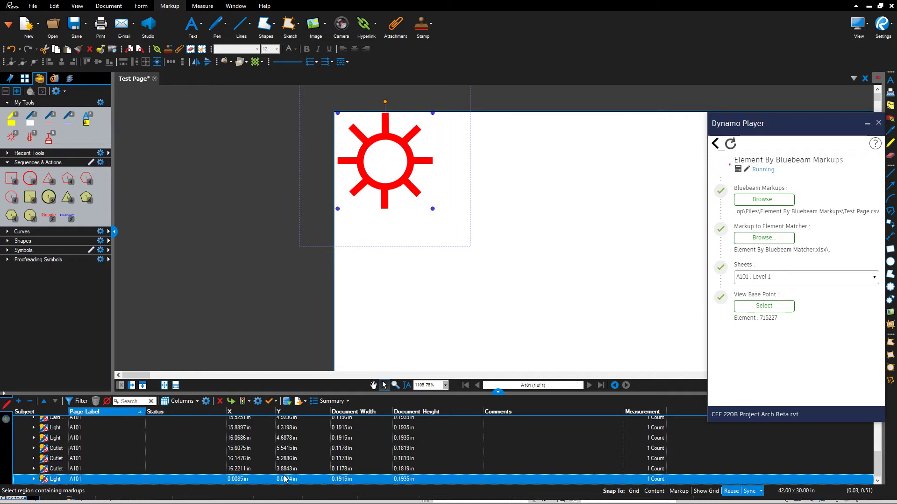
left_click_drag(372, 149, 369, 148)
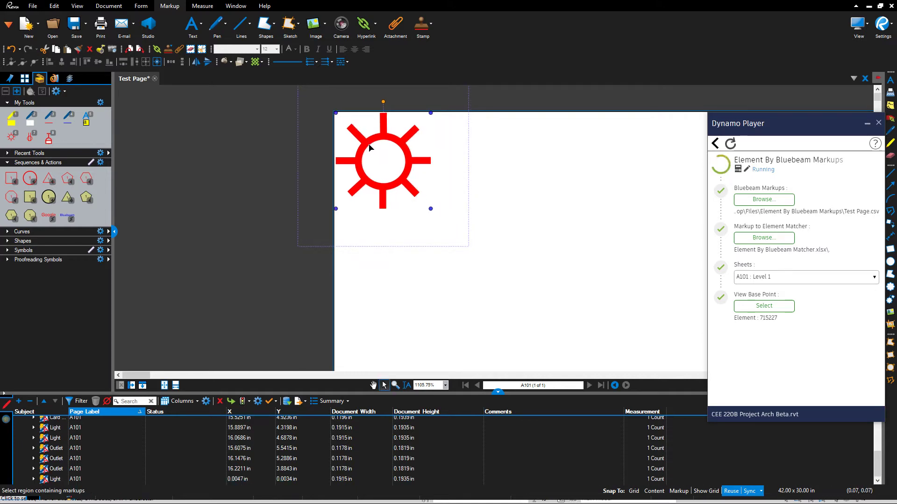
left_click(507, 266)
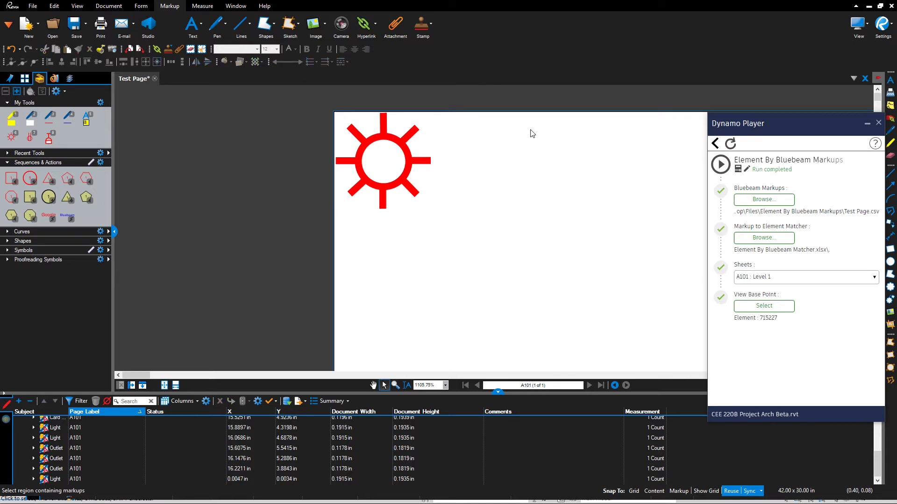
left_click(370, 150)
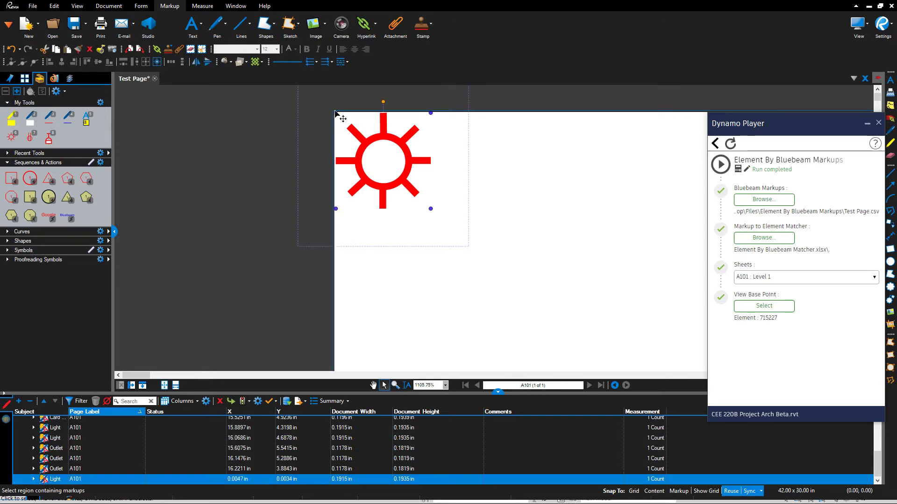
- Place a second light markup at about X 0.41 in and Y 0.12 in and select it to check its coordinates
left_click(12, 137)
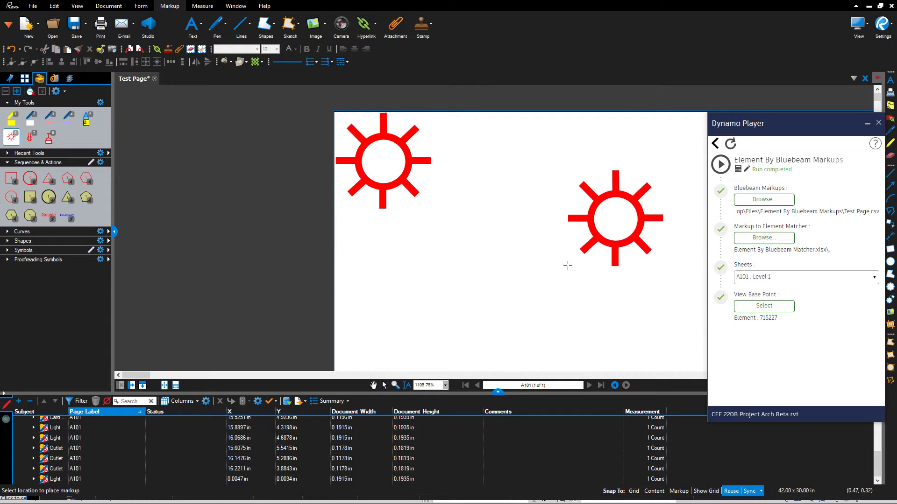
left_click(537, 267)
key("Escape")
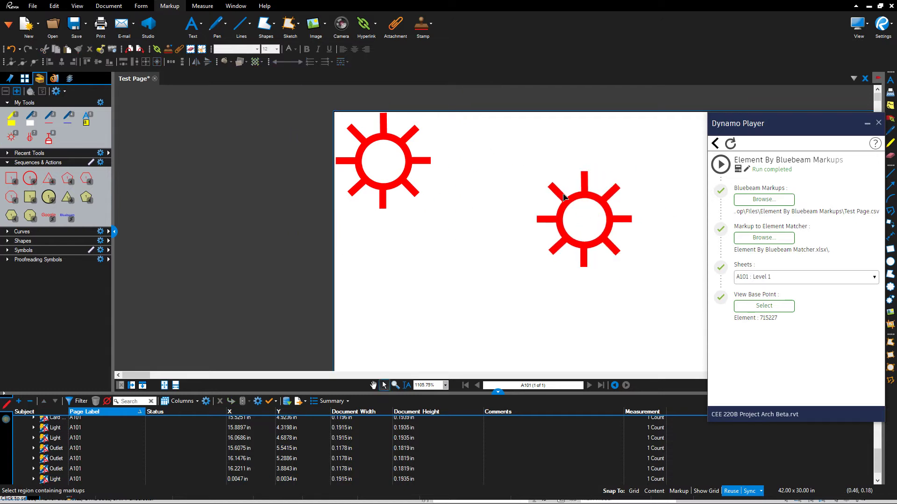
left_click(564, 198)
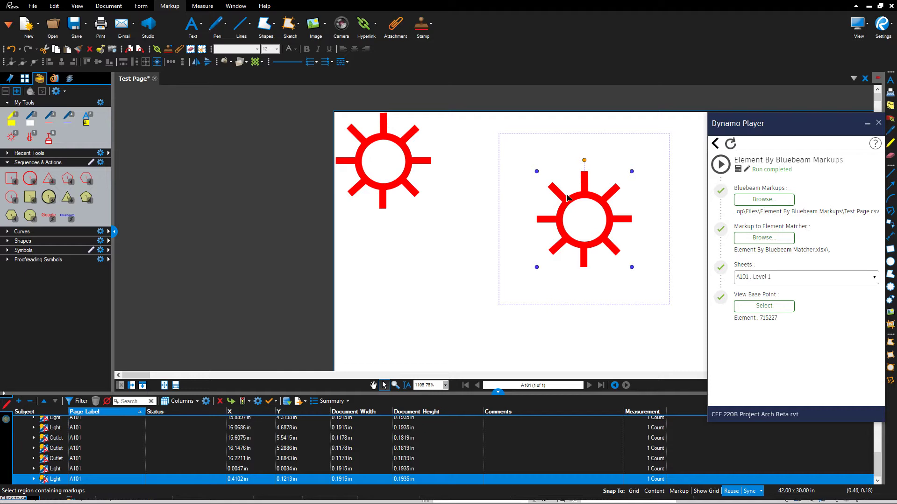
- Delete both test light markups near the page corner and return to the lobby area of the plan
key("Delete")
left_click(402, 208)
key("Delete")
scroll(273, 220, "down", 5)
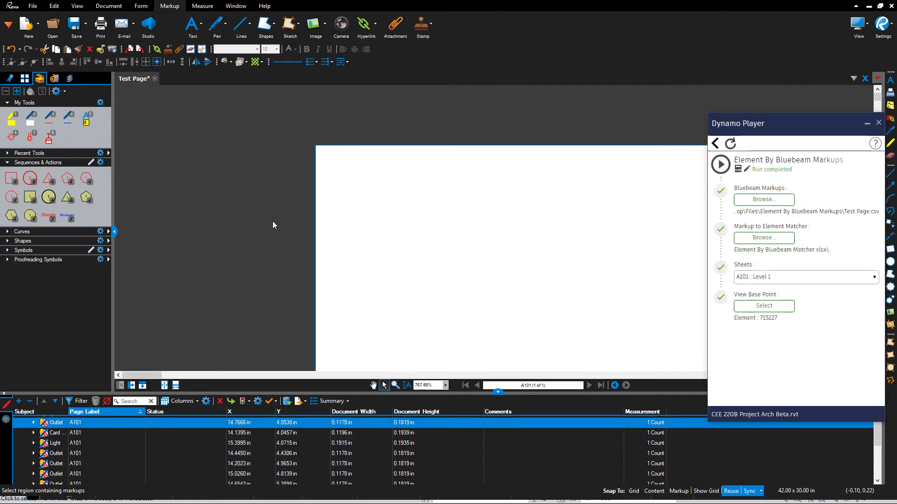
scroll(378, 306, "up", 3)
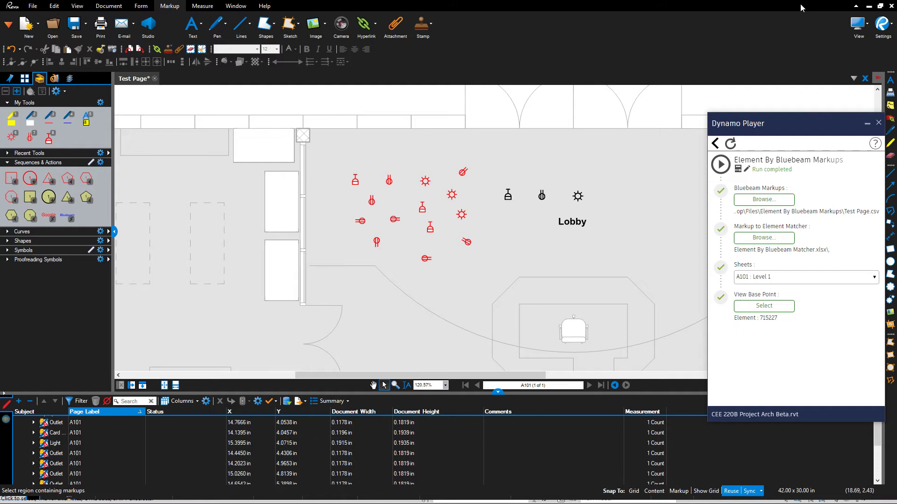
scroll(661, 250, "down", 5)
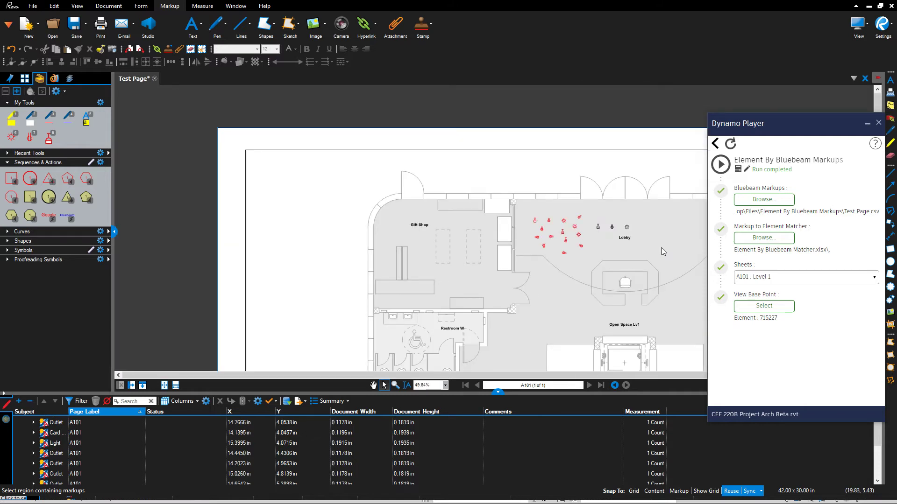
- Switch back to Revit and examine the placed card readers, outlets and lights in the lobby, checking one outlet's position and rotation
left_click_drag(676, 7, 522, 127)
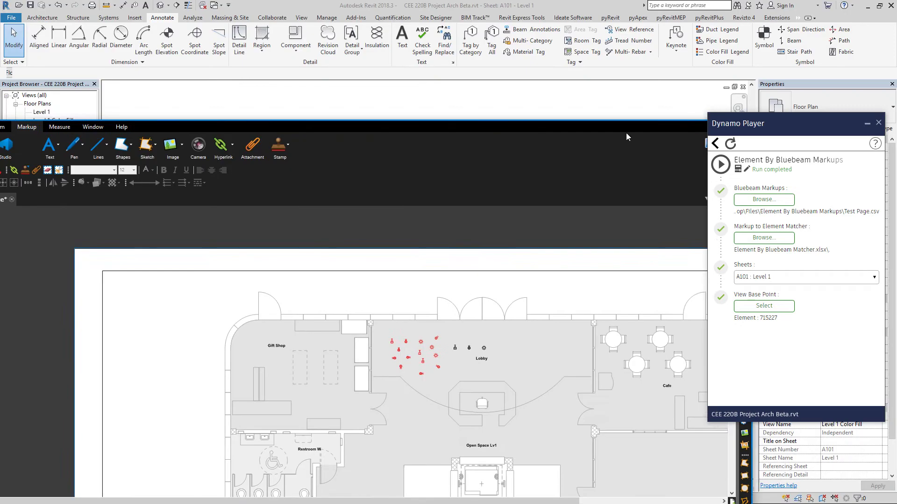
left_click_drag(627, 137, 508, 121)
left_click(577, 113)
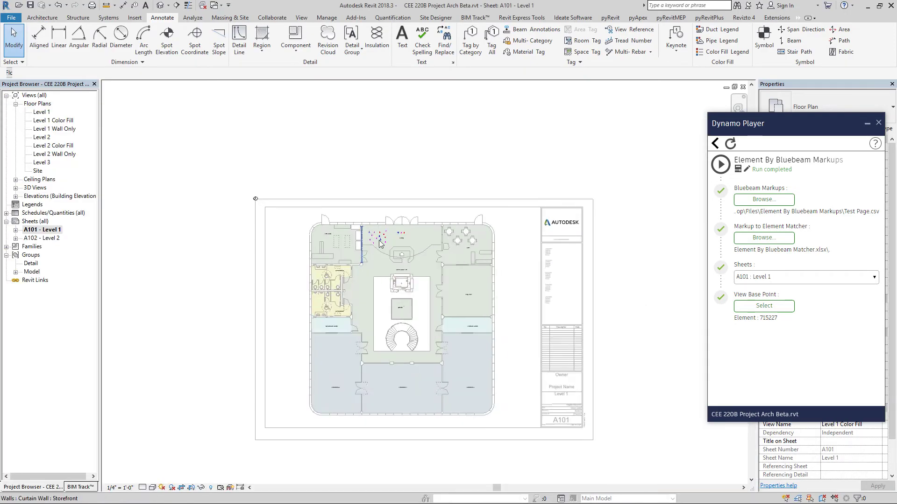
scroll(432, 243, "up", 6)
scroll(430, 239, "up", 1)
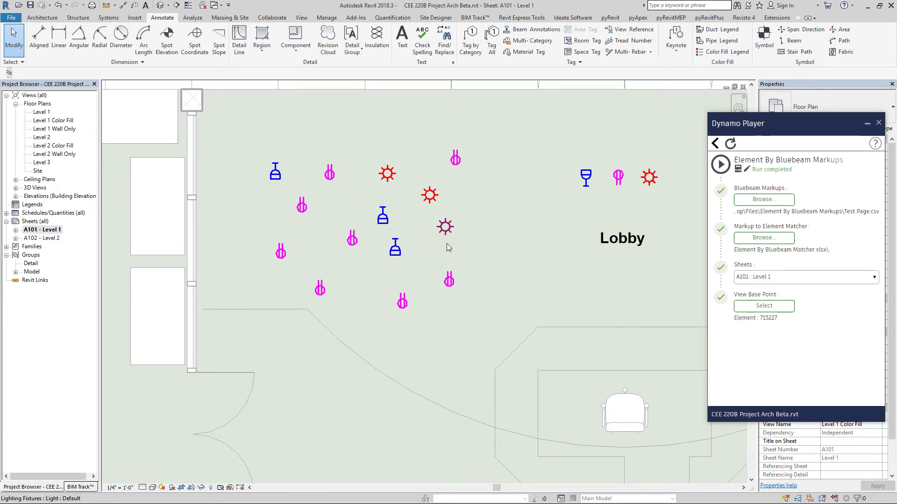
left_click(448, 280)
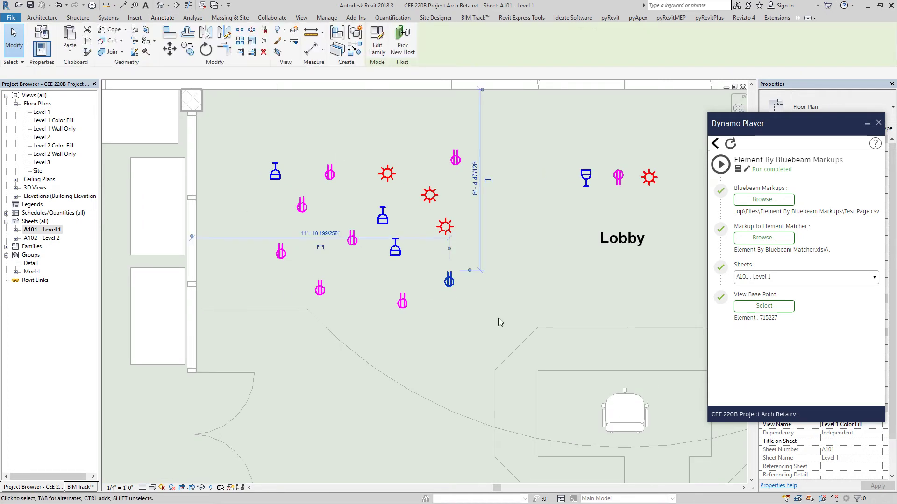
left_click(507, 299)
scroll(489, 303, "down", 1)
scroll(488, 307, "down", 1)
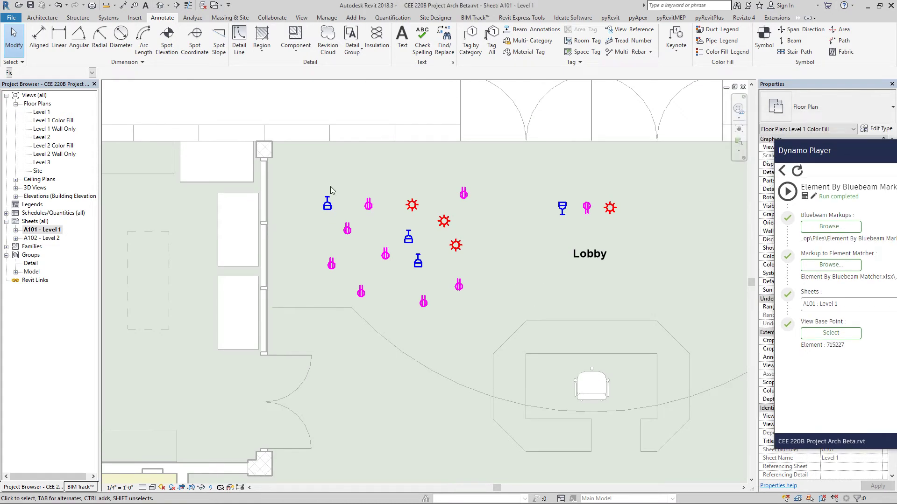
- Open the print setup for the Bluebeam PDF printer and set the paper size to ARCH_E1 (30.00 x 42.00 inches)
left_click(11, 18)
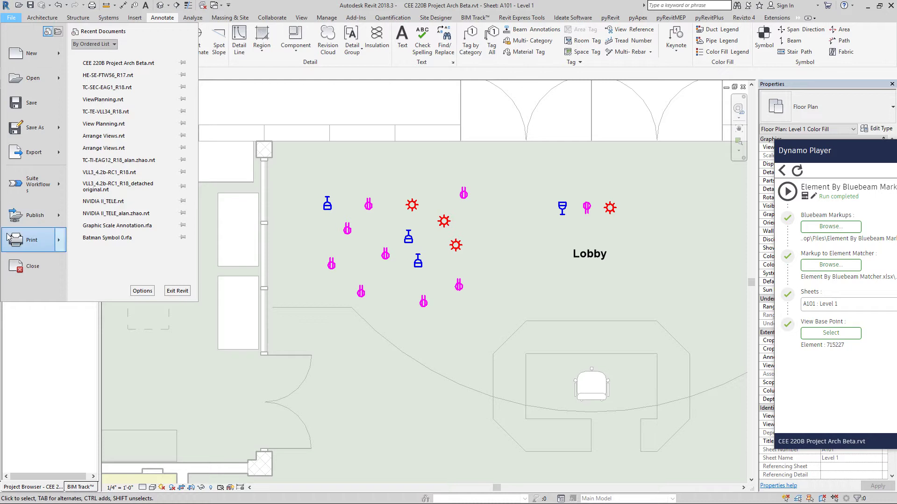
mouse_move(31, 240)
left_click(127, 82)
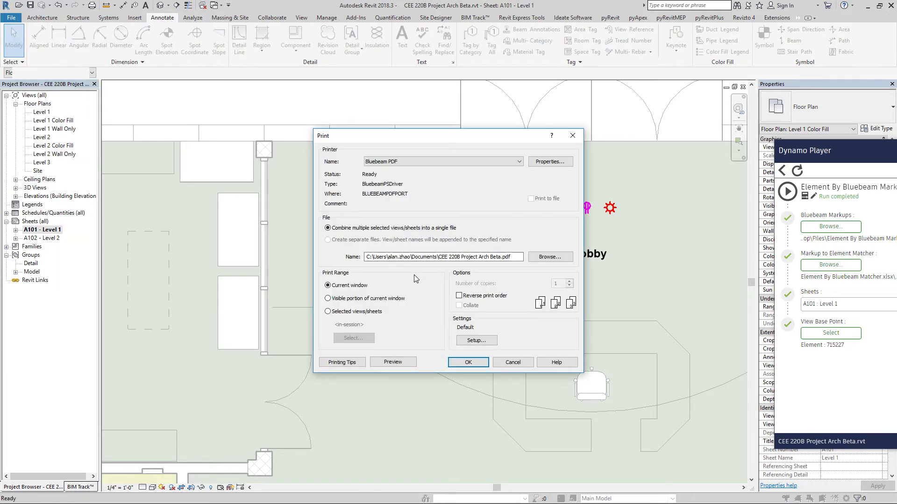
left_click(477, 341)
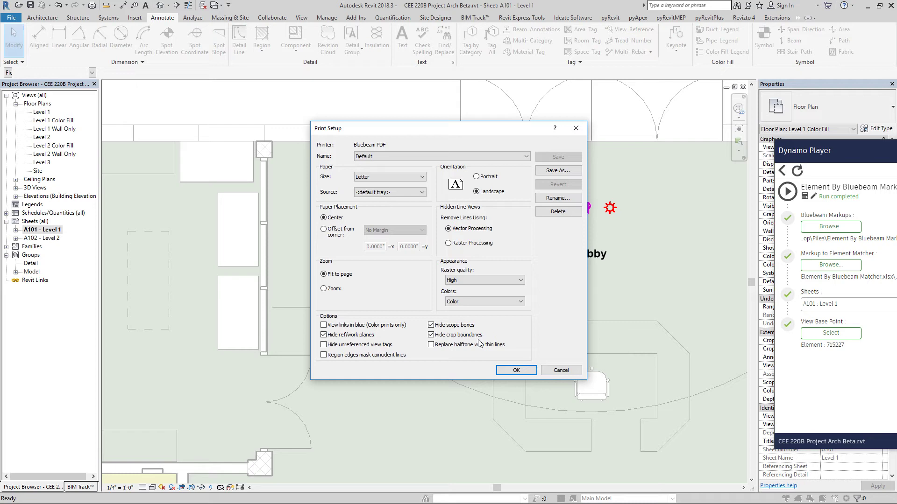
left_click(400, 180)
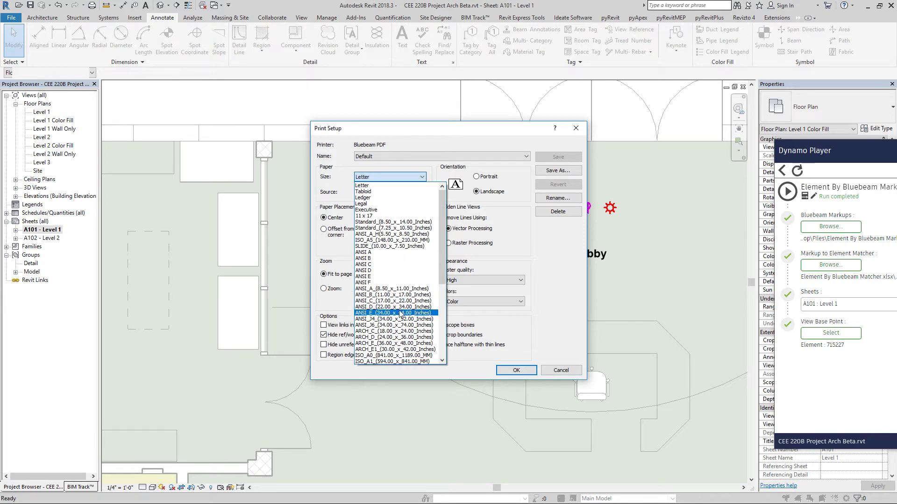
left_click(395, 350)
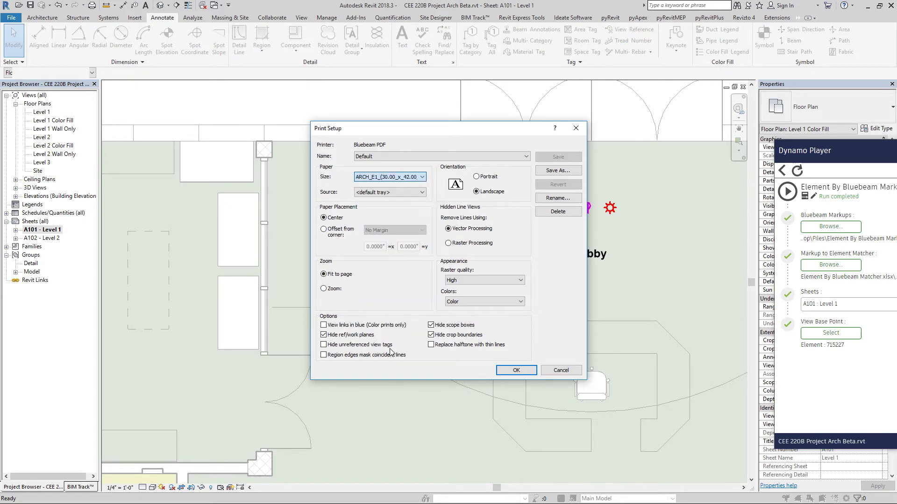
- Set the print setup to 100% zoom, offset from corner with No Margin, and Black Lines colors
left_click(323, 289)
left_click(324, 229)
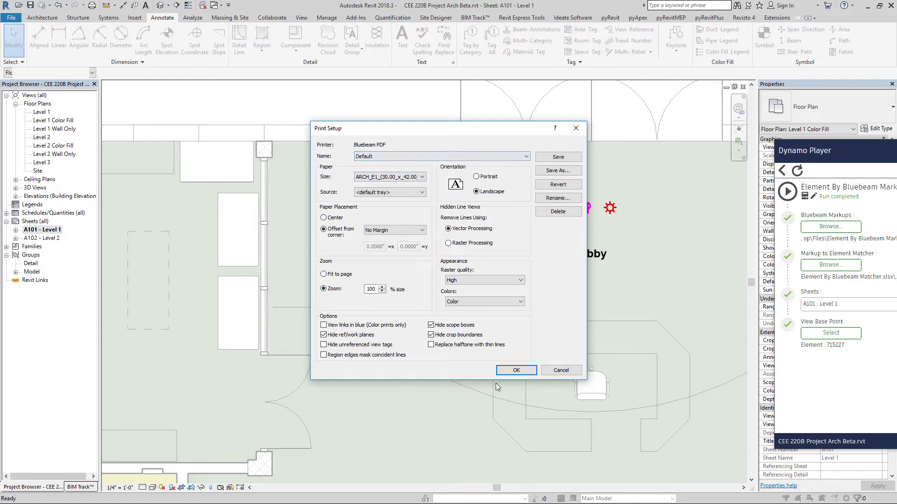
left_click(472, 301)
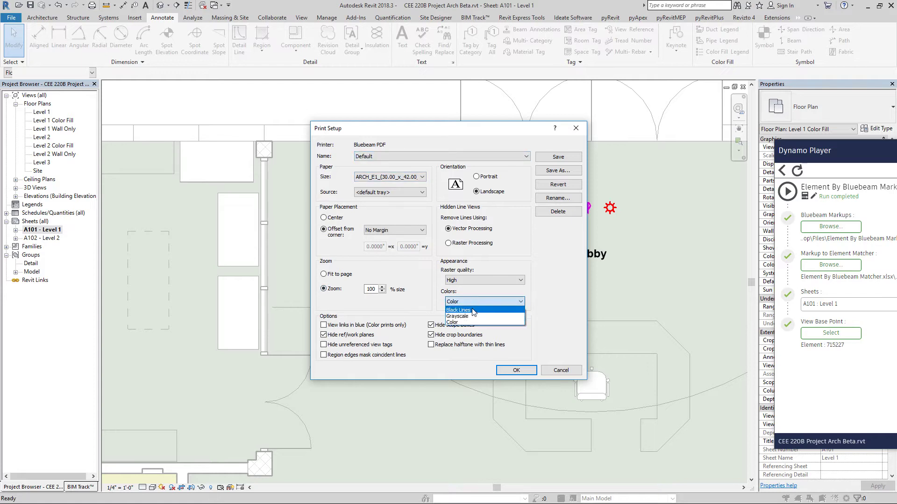
left_click(474, 317)
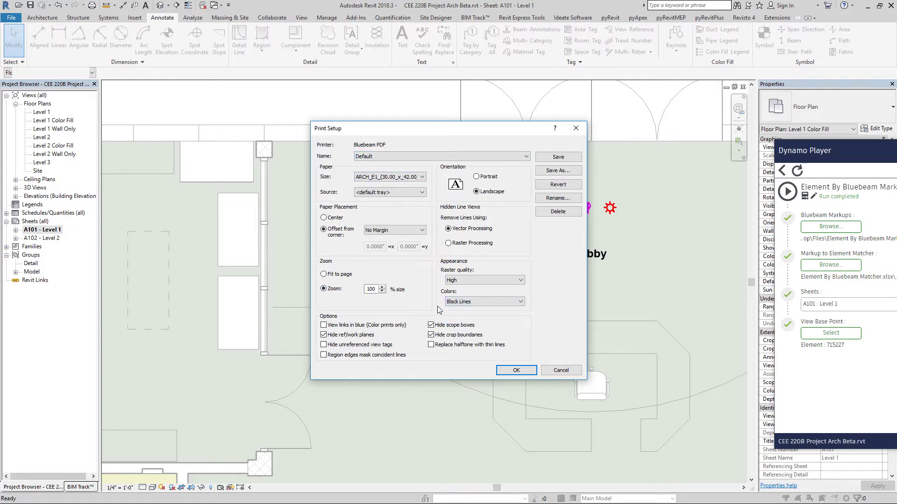
left_click(515, 371)
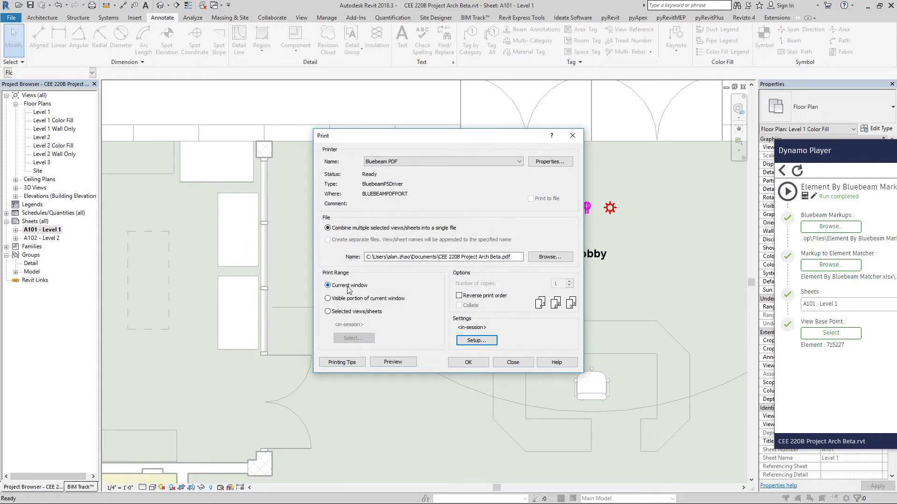
- Limit the print range to selected views/sheets, hide the views from the list and choose only sheet A101 - Level 1
left_click(343, 312)
left_click(352, 338)
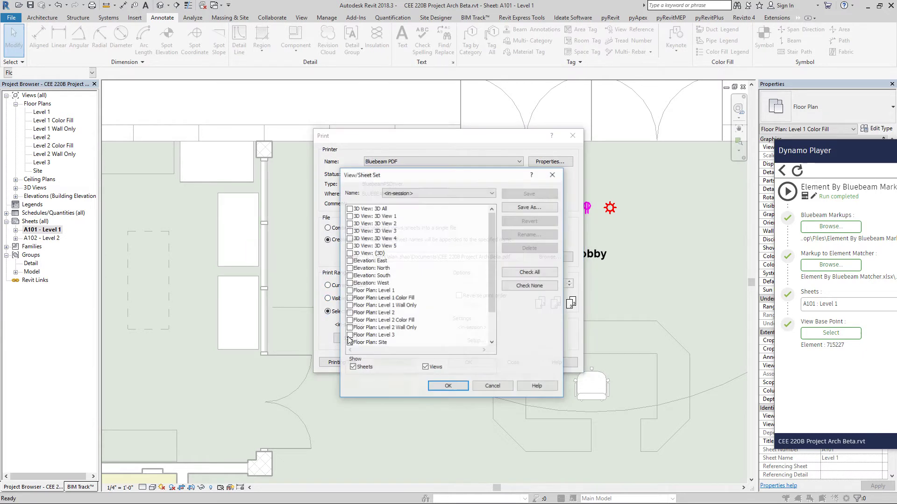
left_click(425, 369)
left_click(350, 209)
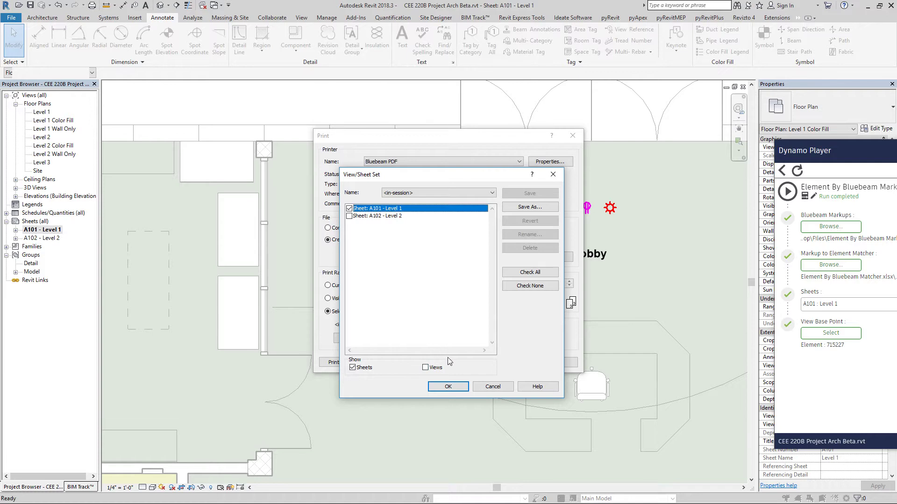
left_click(448, 387)
left_click(468, 262)
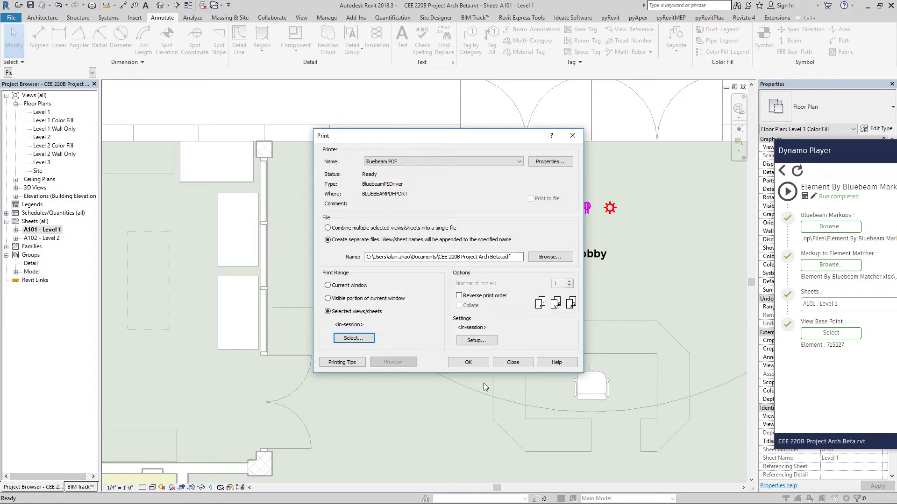
- Print the sheet as a separate PDF named Test Result in the Element By Bluebeam Markups folder, dismissing the repeated save dialog
left_click(474, 362)
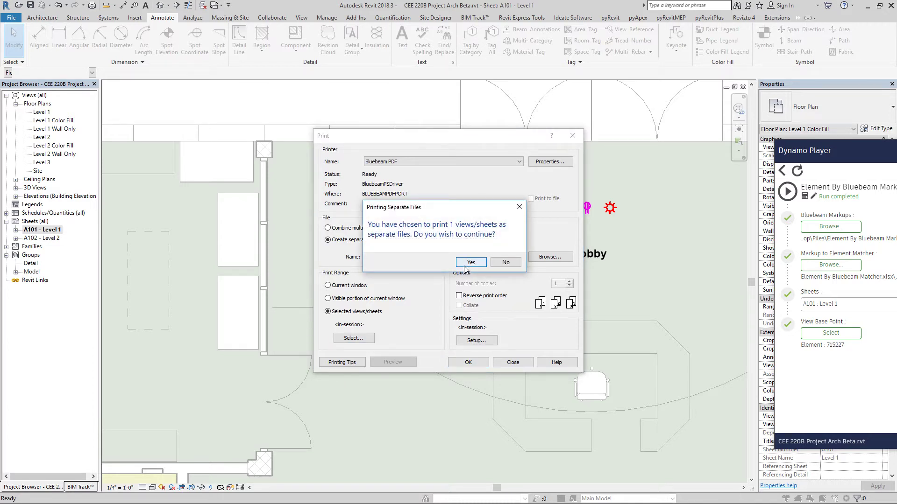
left_click(465, 265)
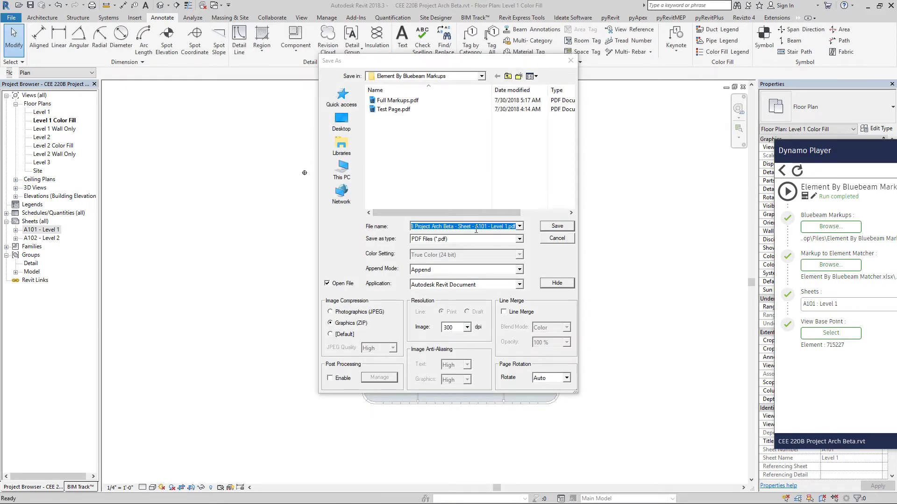
type("Test")
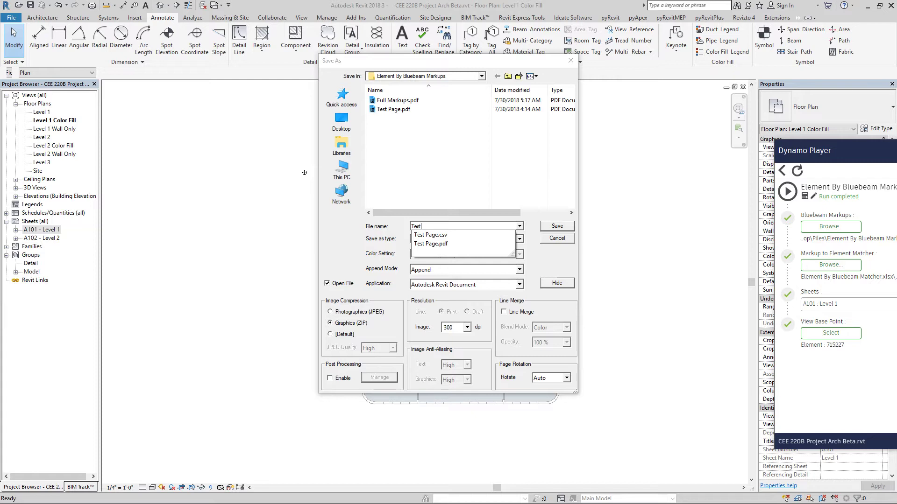
type(" Result")
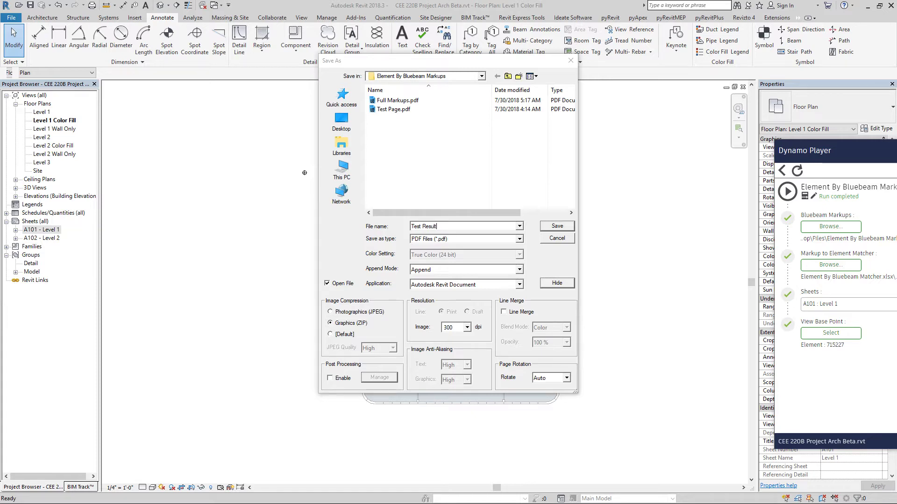
key("Return")
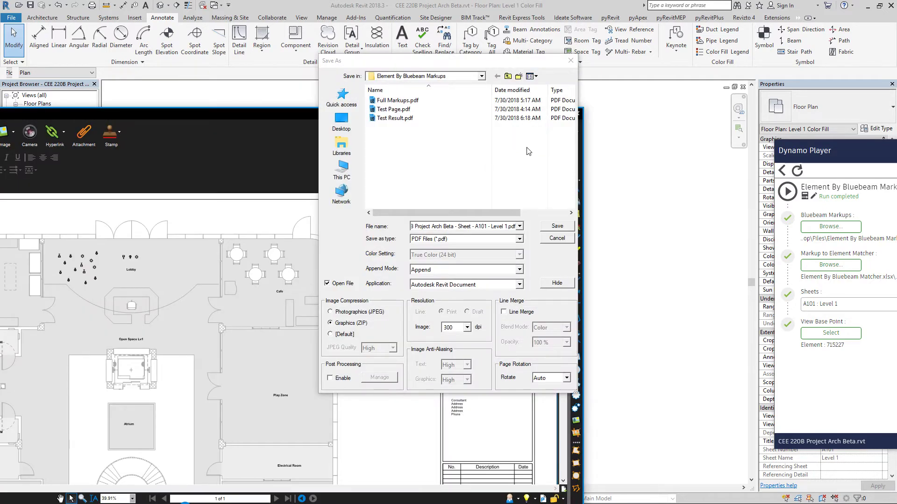
left_click(556, 238)
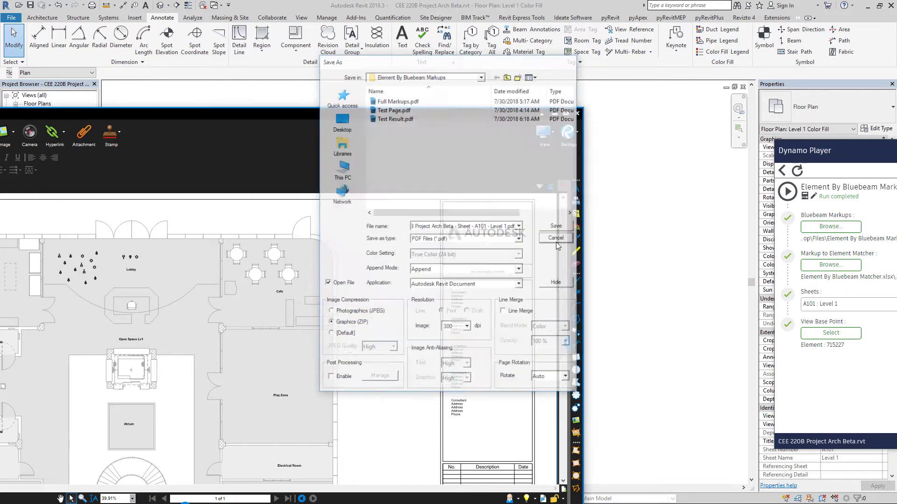
- Switch to Bluebeam Revu, return to the Test Page document, maximize the window and hide the markups list
double_click(640, 103)
left_click_drag(640, 61, 664, 57)
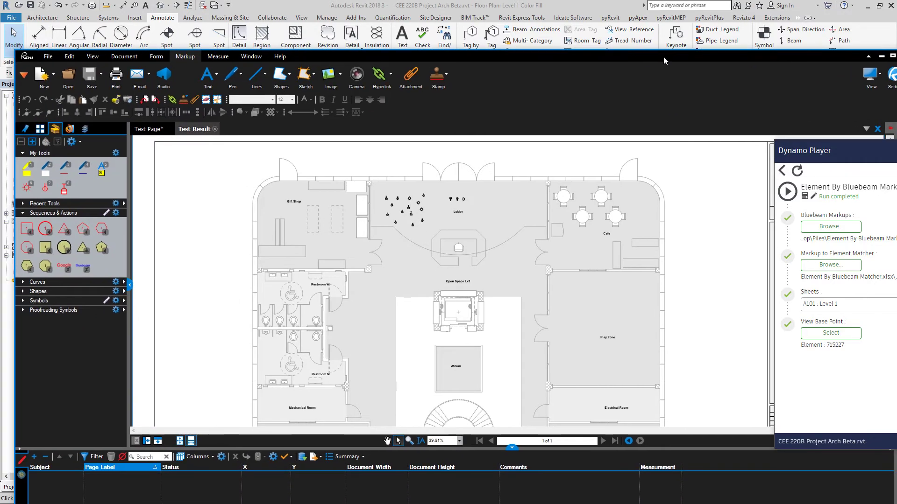
scroll(396, 215, "down", 5)
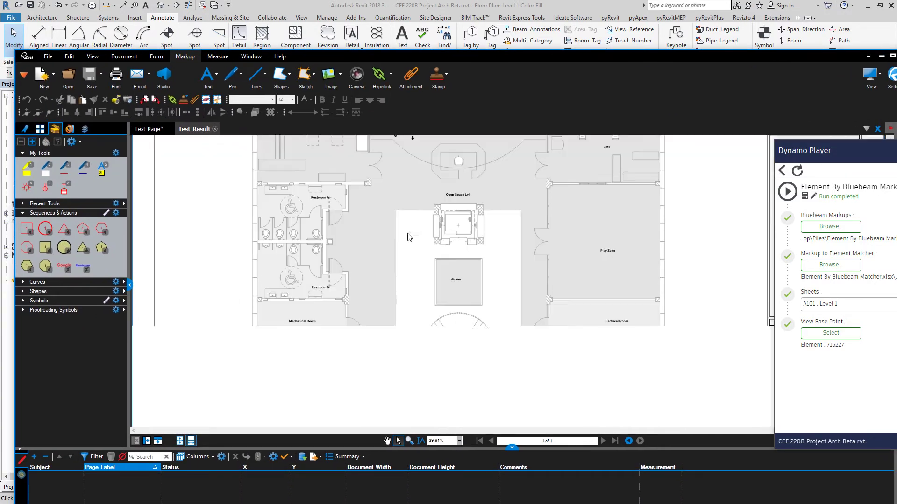
left_click(148, 129)
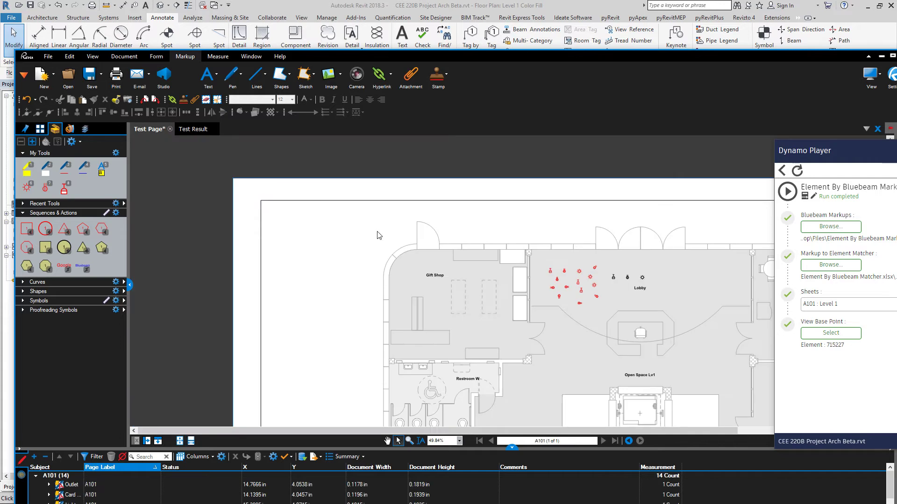
scroll(377, 233, "down", 3)
left_click_drag(593, 55, 571, 31)
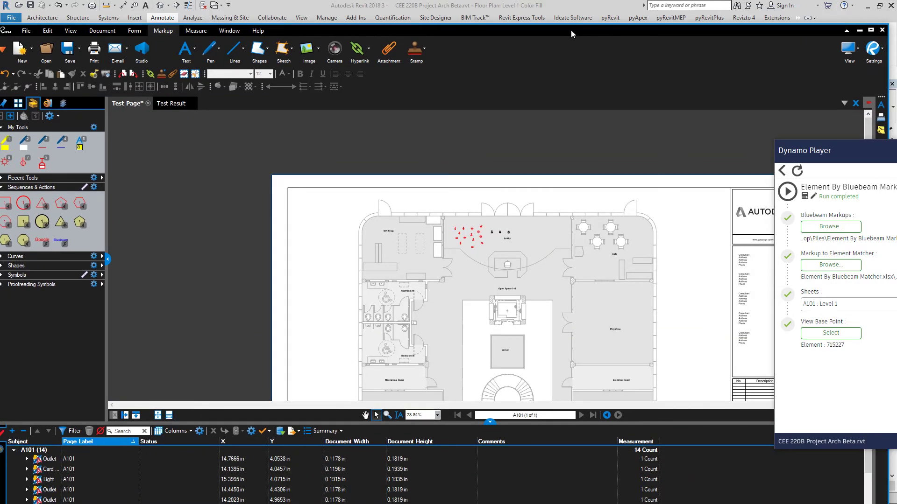
double_click(570, 29)
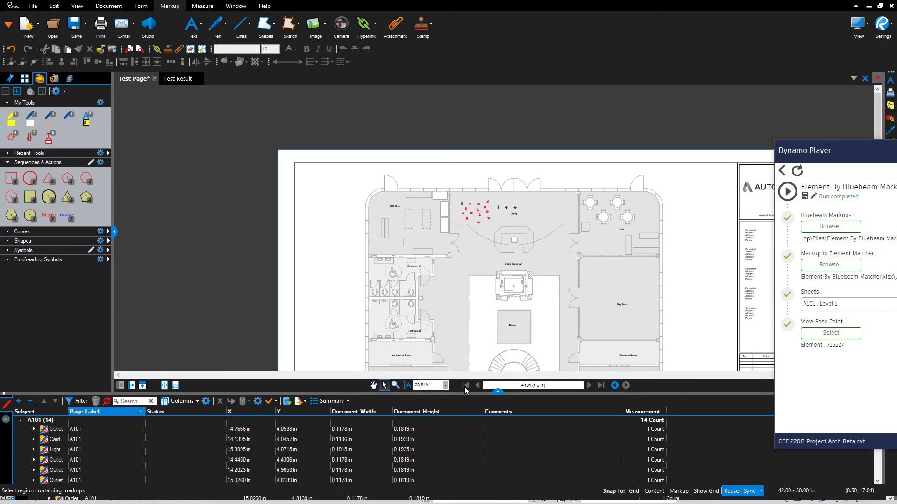
left_click(498, 391)
scroll(470, 216, "up", 7)
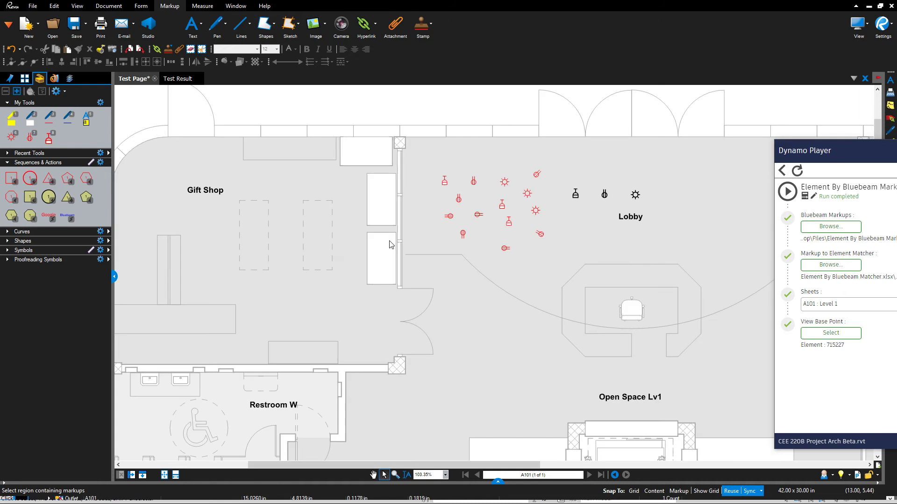
- Flatten all markups on all pages of Test Page without allowing markup recovery
left_click(109, 6)
left_click(407, 25)
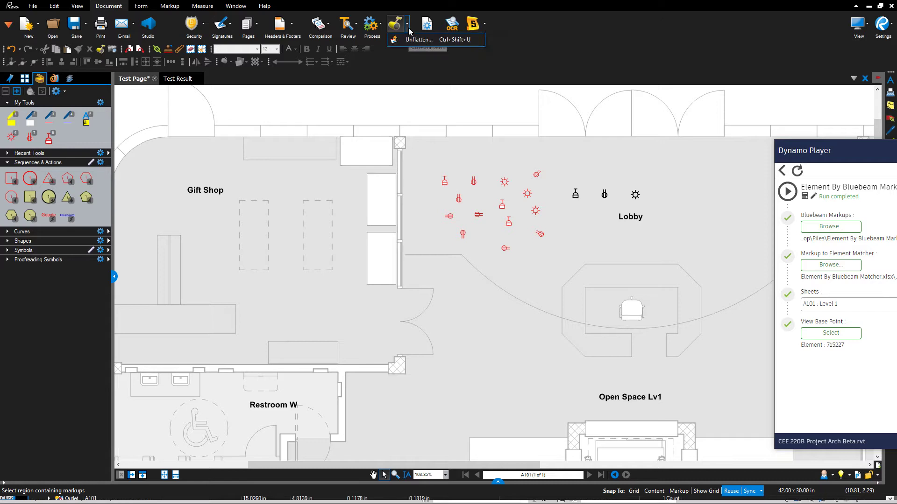
left_click(396, 24)
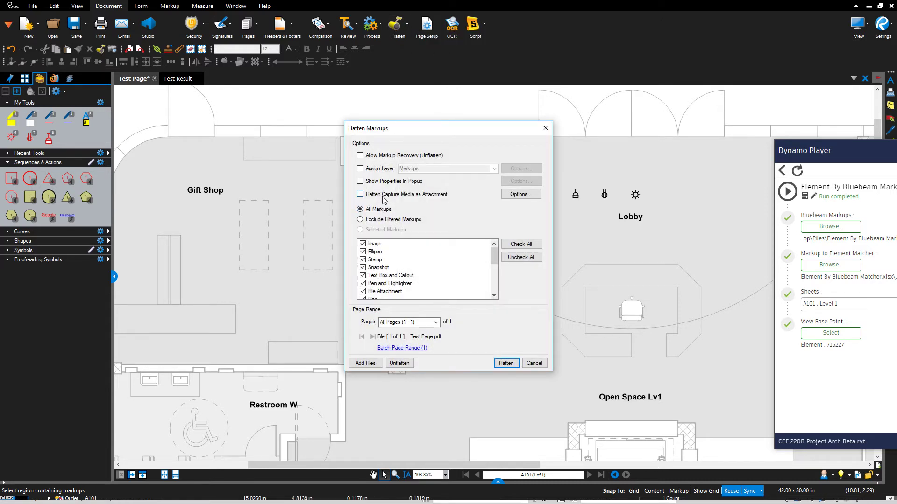
left_click(505, 363)
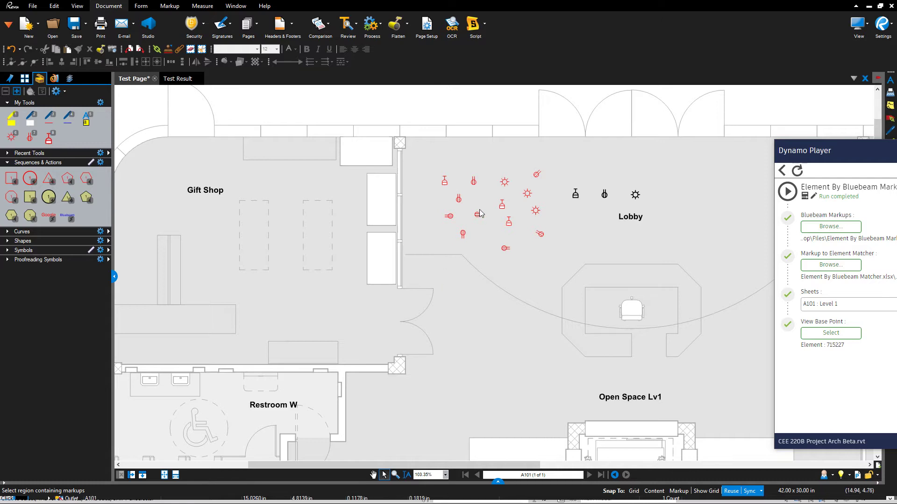
- Create an overlay of Test Page.pdf in red and Test Result.pdf in green
scroll(461, 227, "down", 3)
scroll(469, 208, "up", 6)
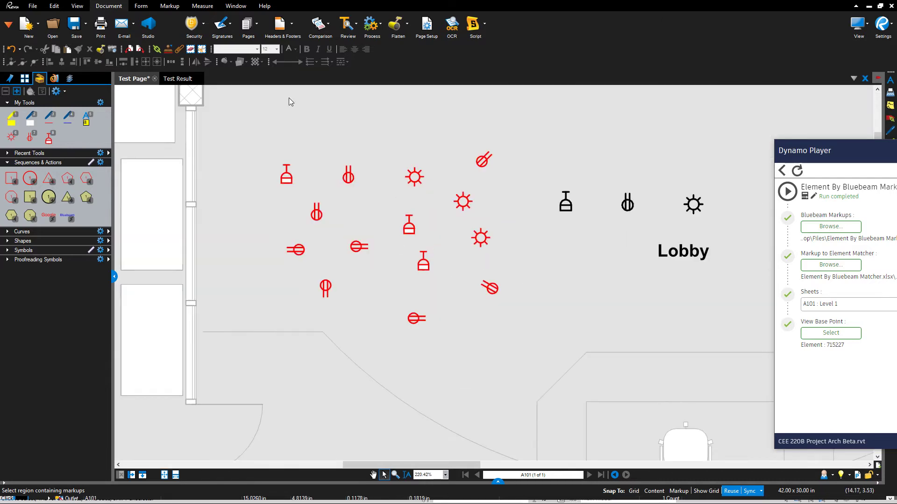
left_click(329, 30)
left_click(330, 51)
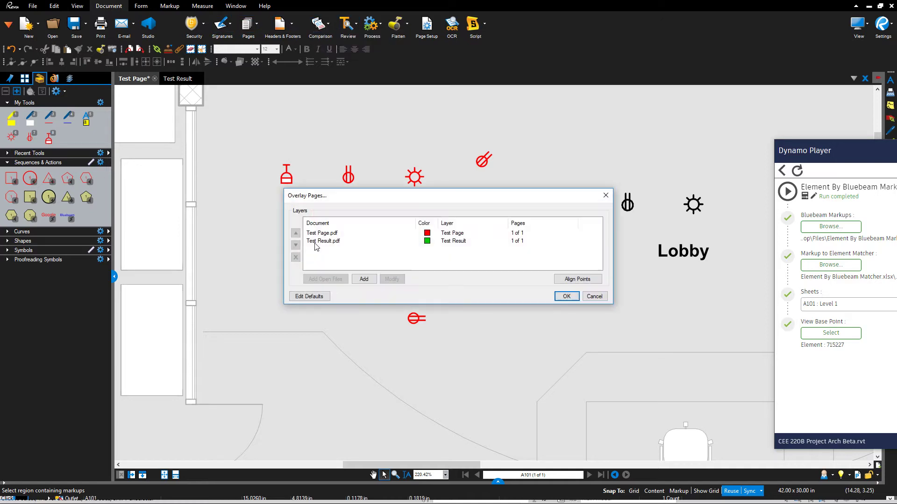
left_click(566, 296)
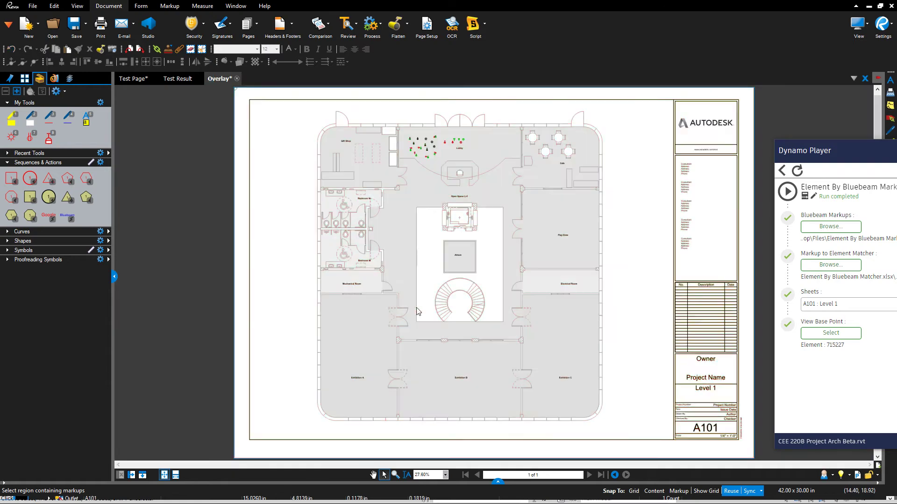
- Examine the lobby in the overlay, comparing the card readers, outlets and lights of Test Page and Test Result
scroll(426, 149, "up", 3)
scroll(430, 154, "up", 4)
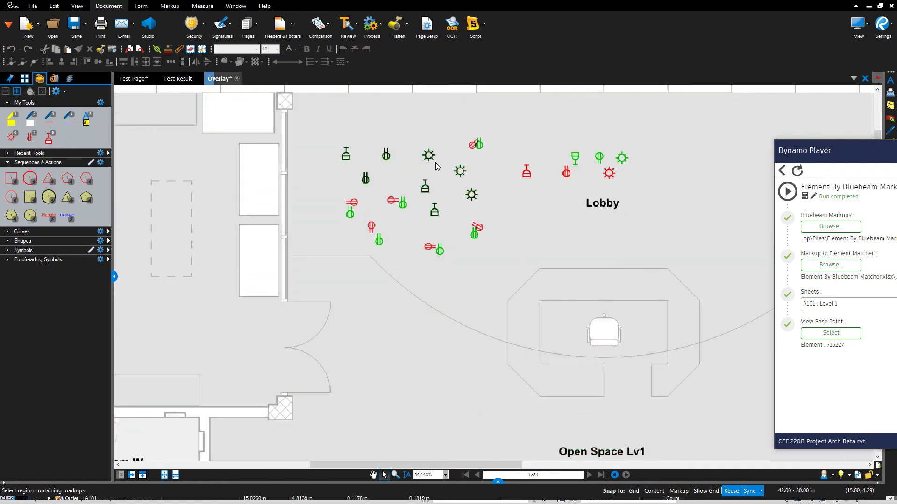
scroll(556, 158, "up", 2)
left_click_drag(564, 180, 701, 208)
scroll(702, 208, "down", 2)
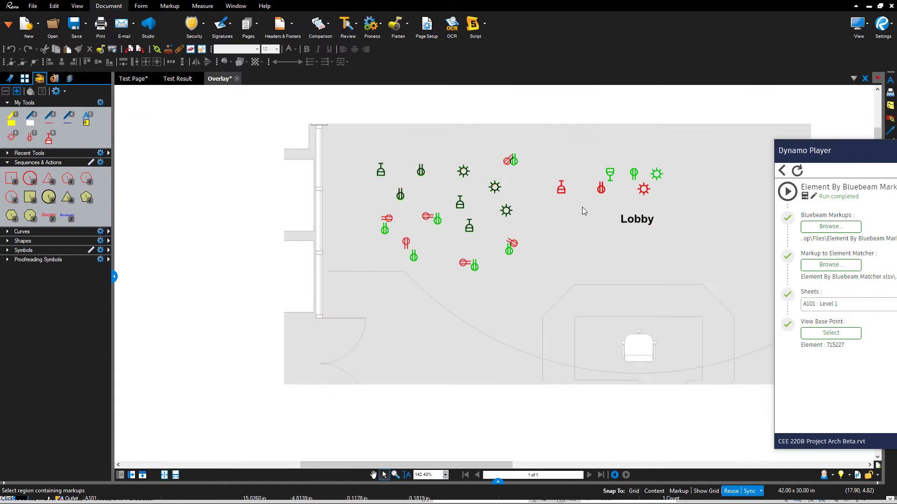
scroll(521, 201, "up", 5)
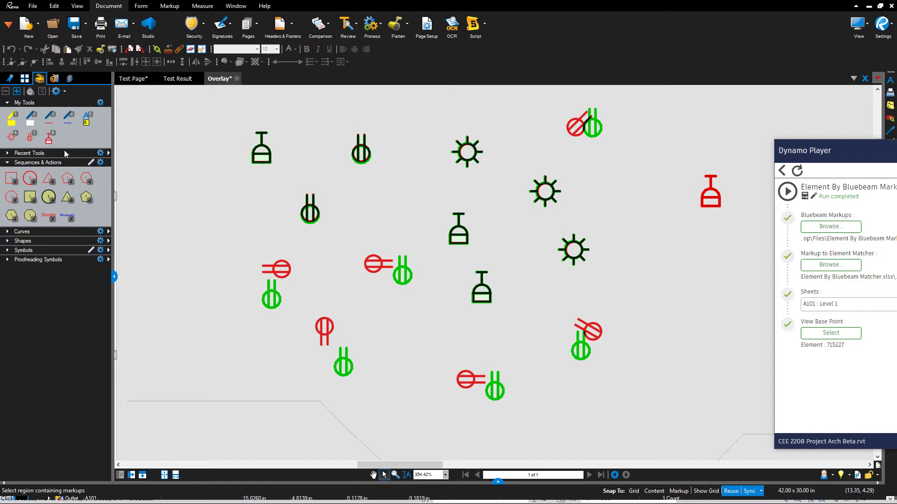
- Preview the card reader, outlet and light markup symbols over the overlay to check their insertion points, without placing any
left_click(49, 140)
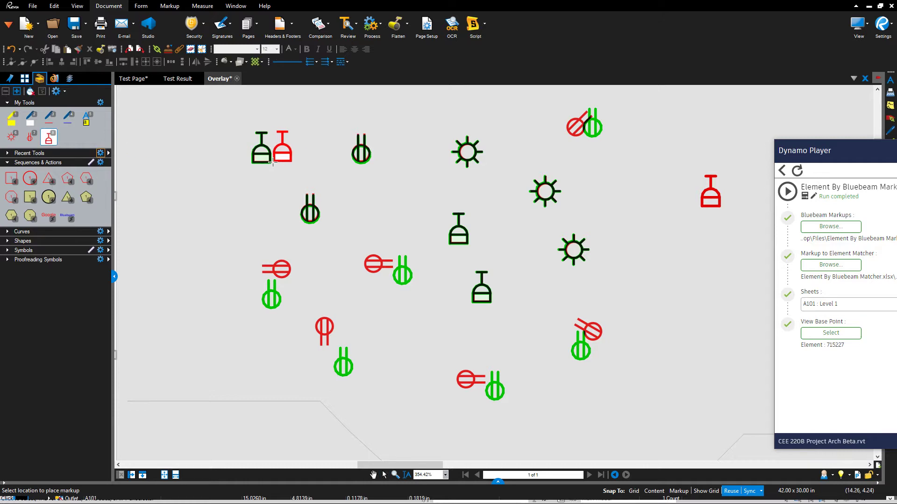
left_click(30, 136)
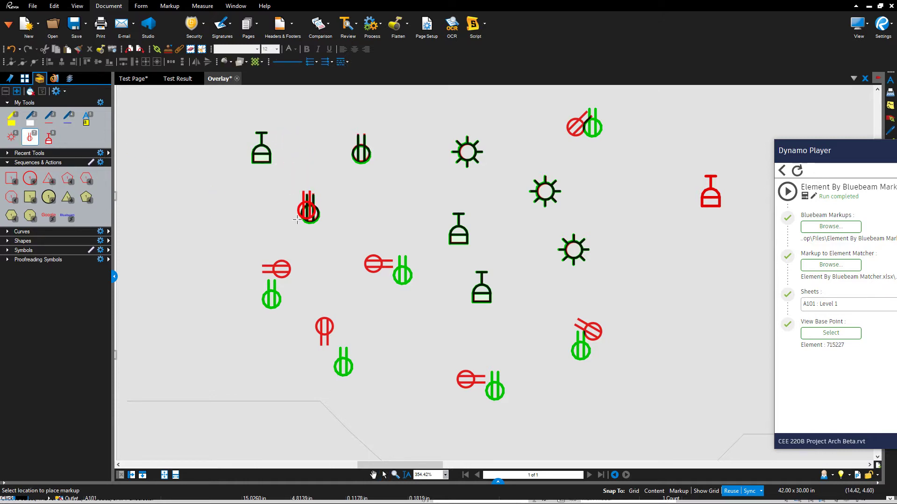
key("Escape")
left_click(11, 137)
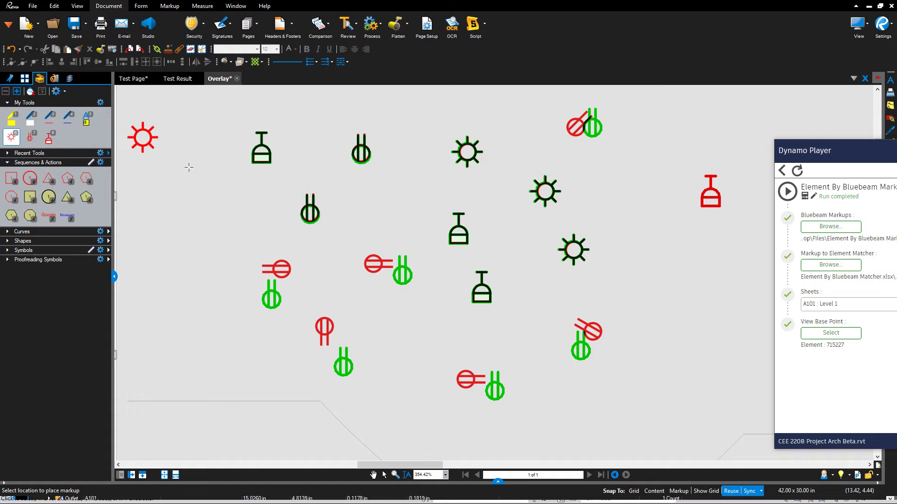
left_click(560, 266)
- Examine the rotated outlets up close, comparing their positions and rotations between the red markups and the green printed elements
scroll(587, 136, "up", 4)
scroll(583, 143, "down", 5)
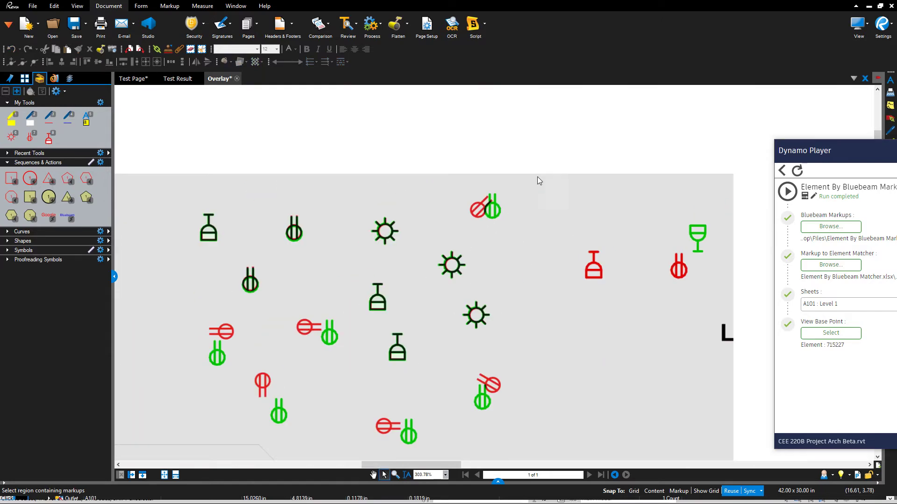
scroll(484, 206, "down", 2)
scroll(481, 377, "up", 2)
scroll(480, 379, "up", 3)
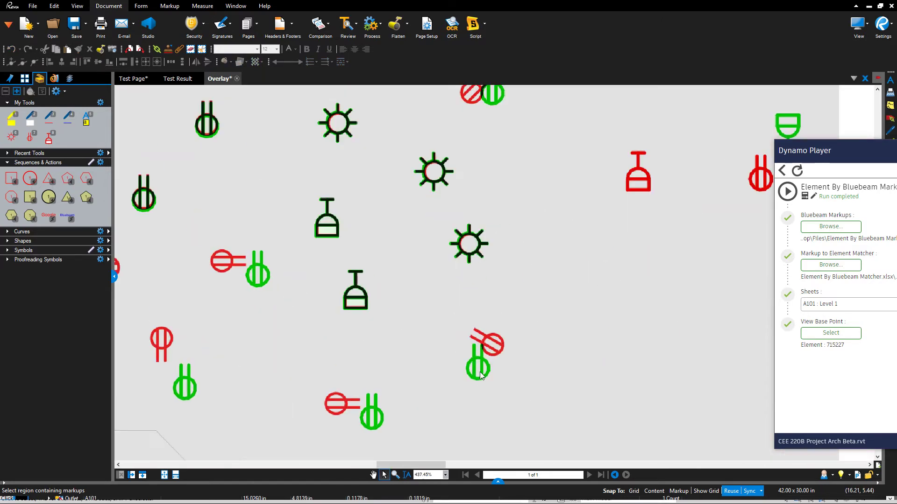
scroll(480, 380, "down", 1)
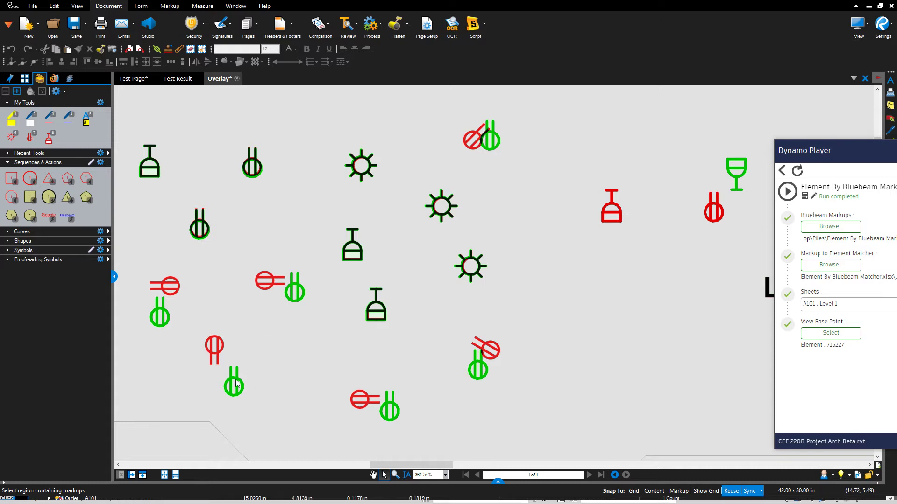
scroll(393, 369, "down", 3)
scroll(280, 336, "up", 3)
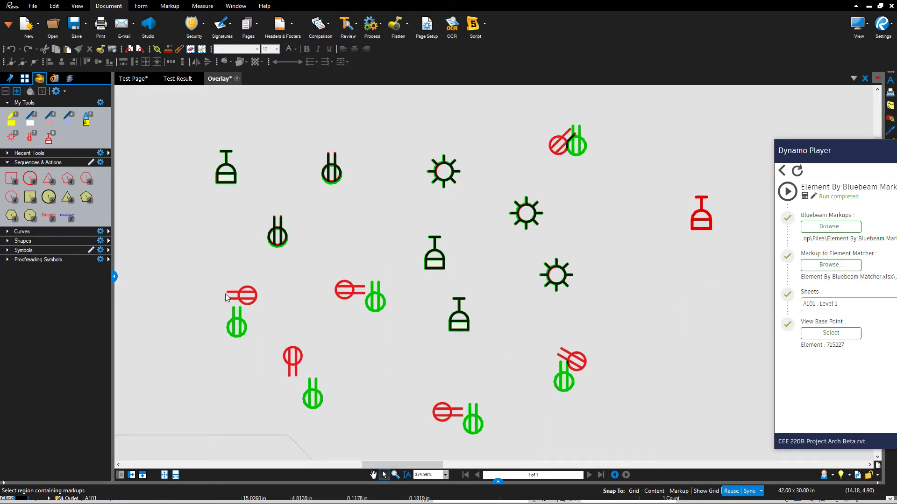
- Compare the outlet markups on Test Page with the overlay, examining the offsets of the rotated outlets
left_click(139, 78)
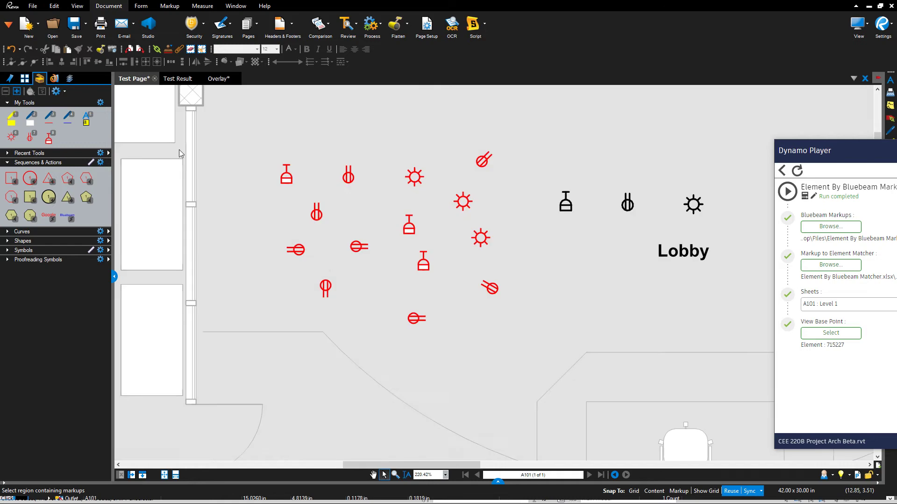
left_click(216, 80)
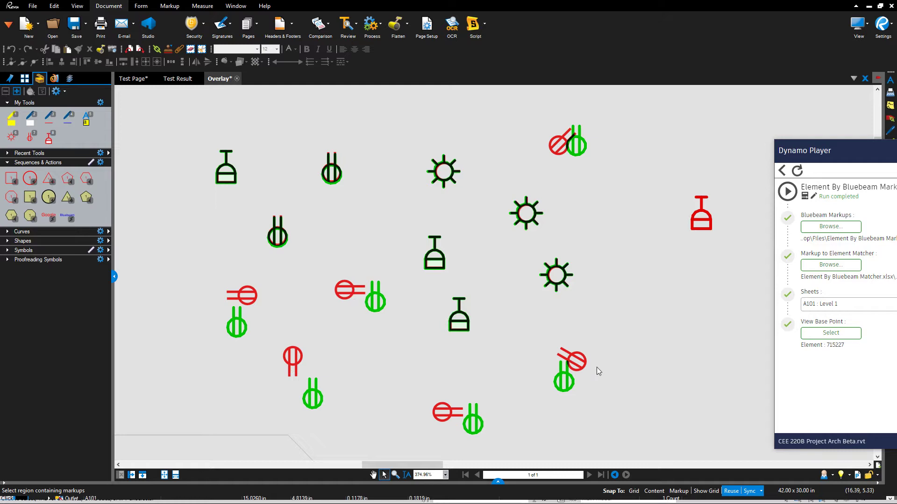
scroll(576, 368, "down", 5)
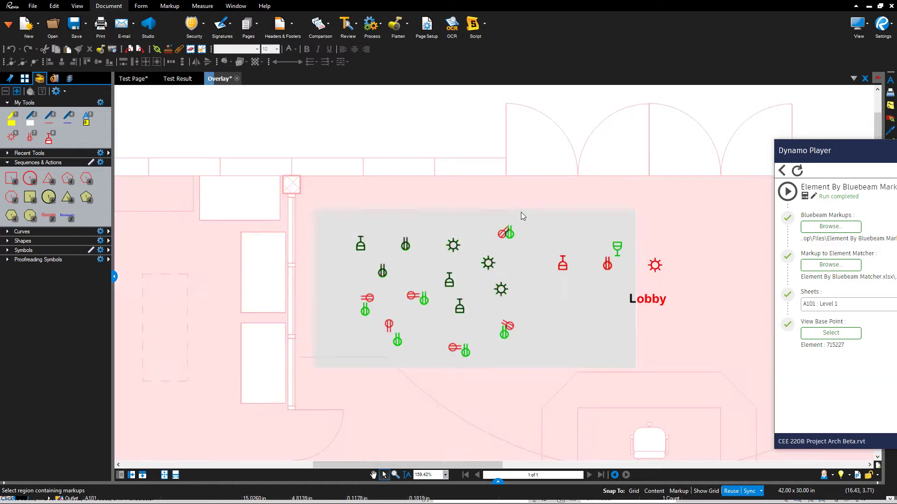
scroll(519, 219, "up", 6)
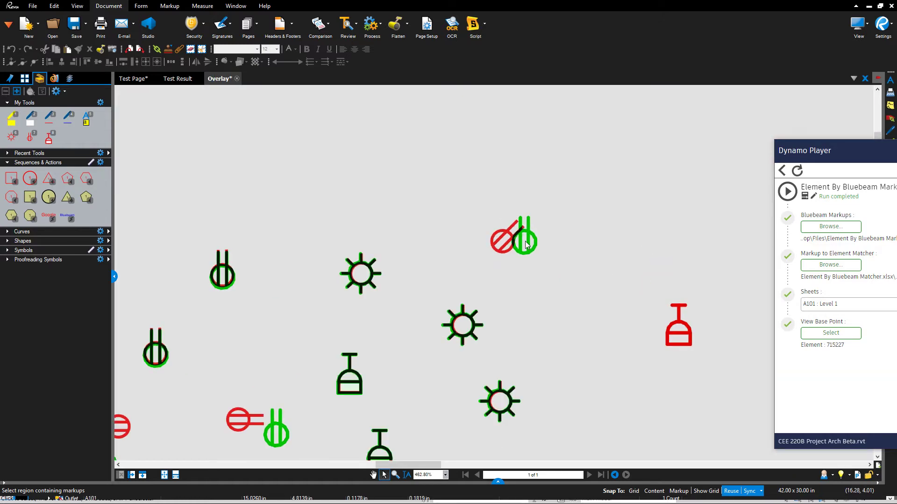
scroll(517, 239, "down", 4)
scroll(450, 365, "up", 2)
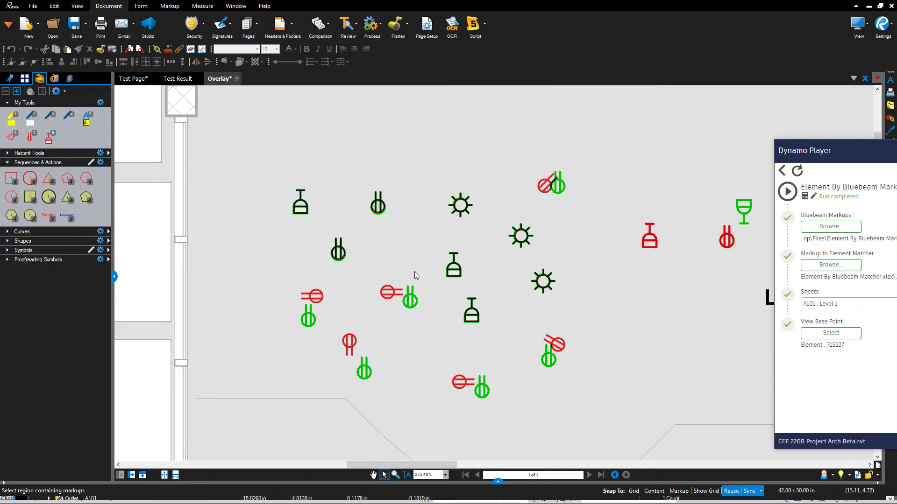
- Place an outlet markup at the upper-left corner of the Test Page sheet with the Markups list shown
left_click(132, 79)
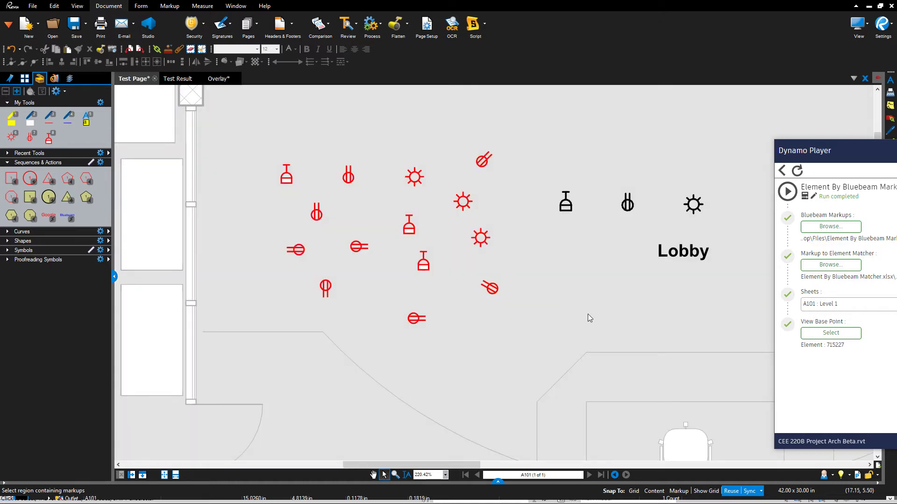
scroll(588, 319, "down", 5)
scroll(348, 219, "up", 10)
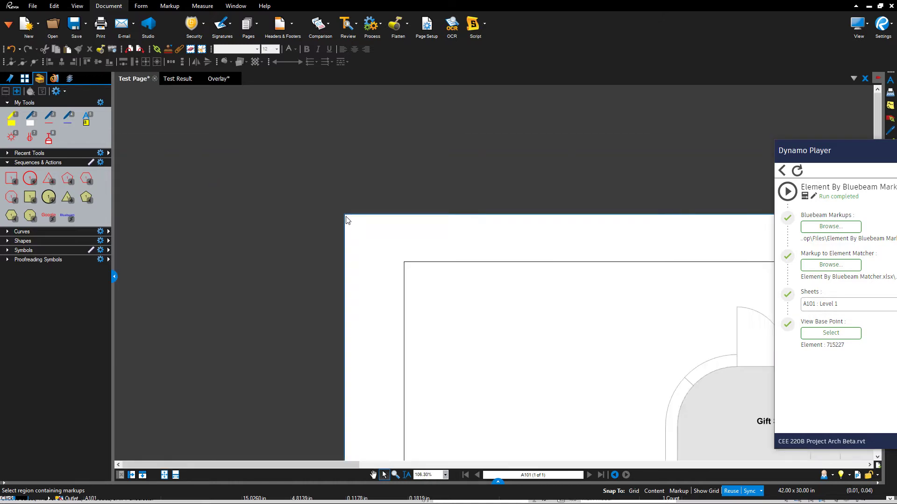
scroll(348, 220, "up", 2)
left_click(357, 484)
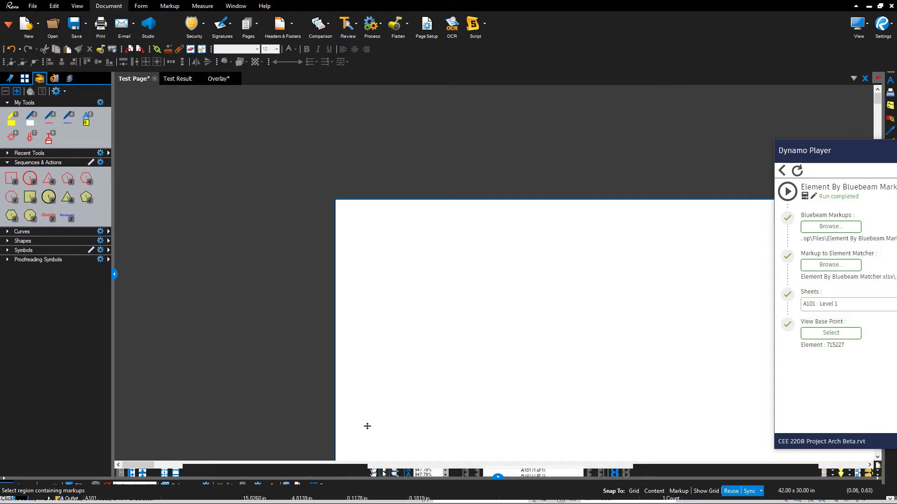
left_click(30, 137)
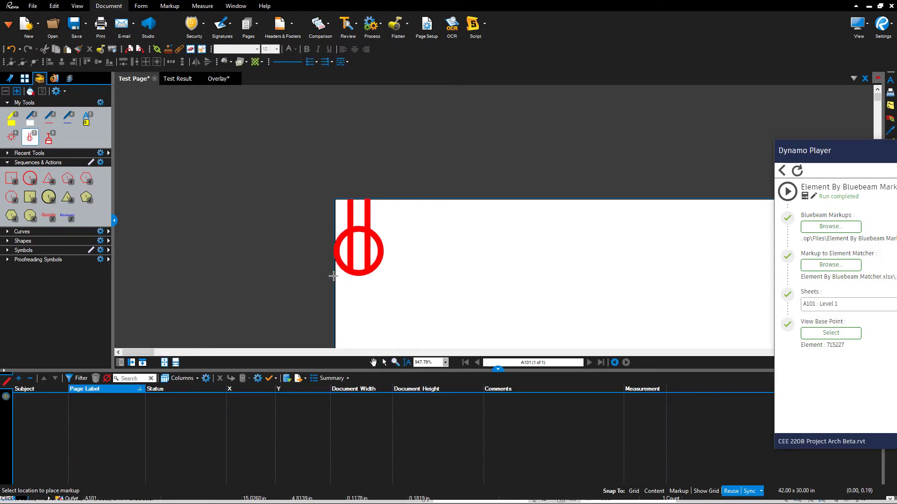
left_click(333, 276)
key("Escape")
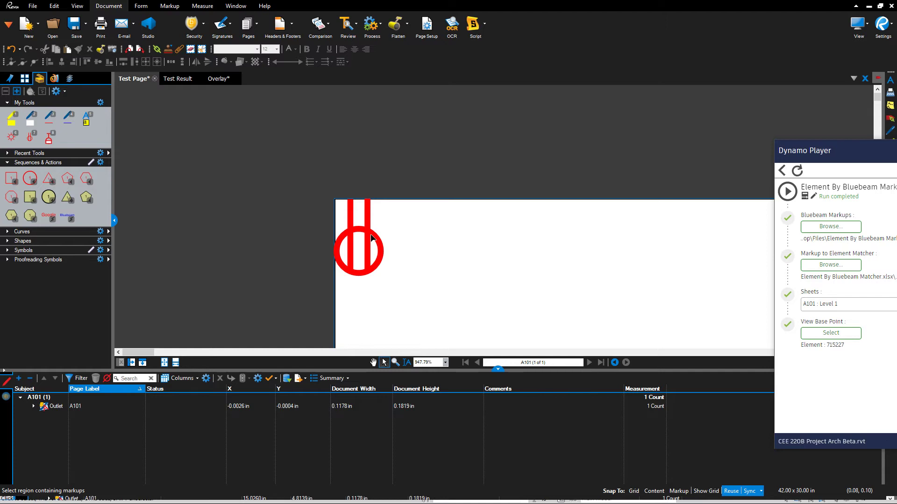
- Check the outlet's bounding box against the sheet corner and move the outlet inward to about X 0.15 in, Y 0.09 in
left_click(372, 237)
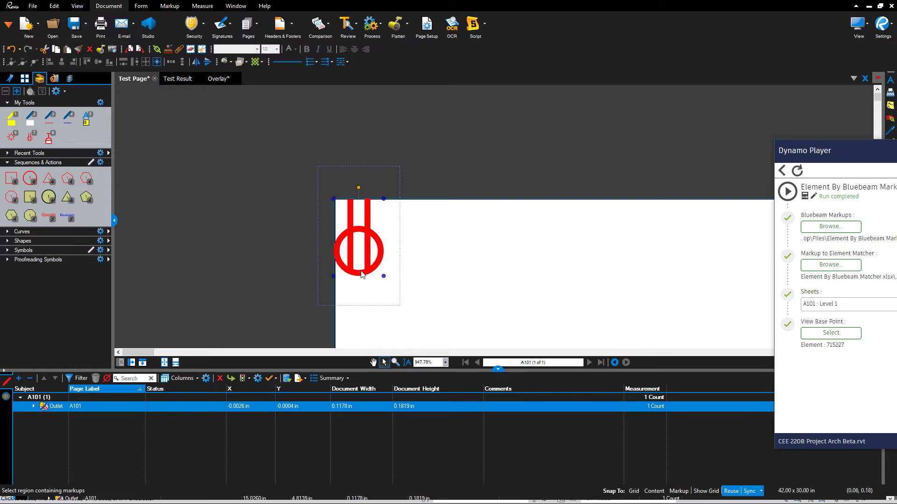
left_click(446, 214)
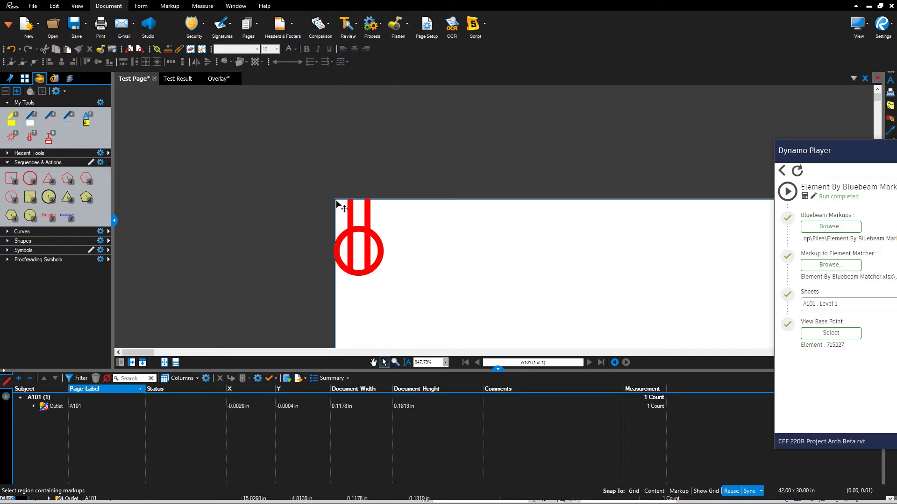
left_click(355, 231)
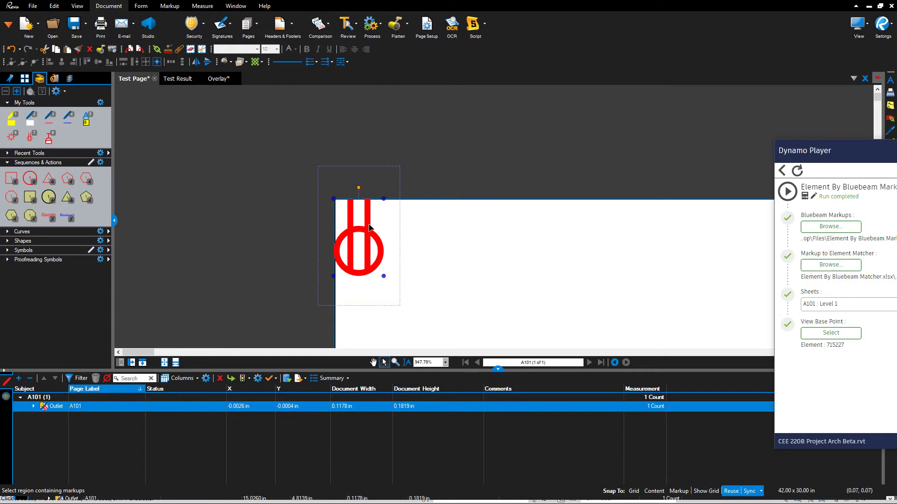
mouse_move(363, 231)
left_mouse_down()
mouse_move(497, 241)
mouse_move(433, 271)
mouse_move(373, 238)
left_mouse_up()
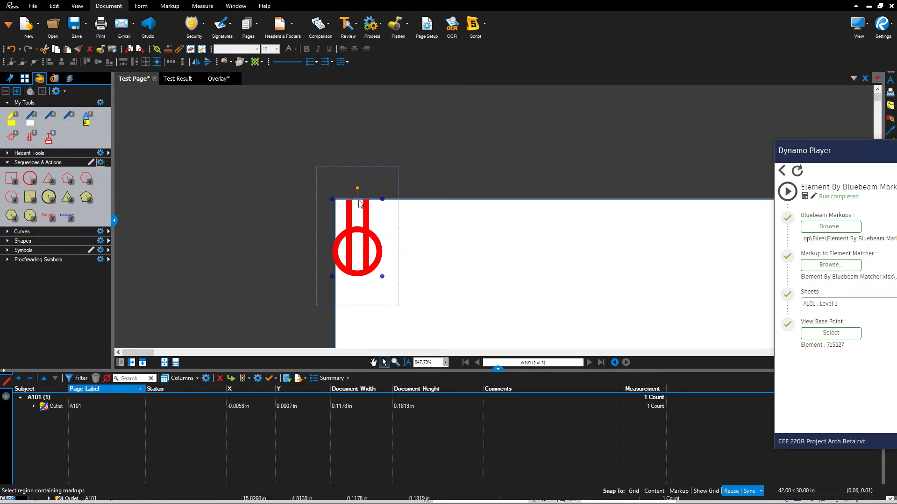
scroll(358, 202, "up", 4)
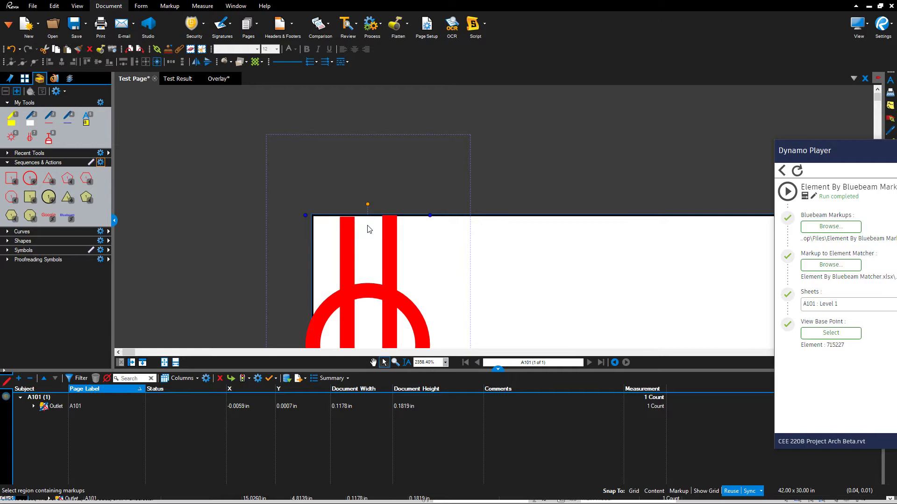
scroll(369, 220, "down", 4)
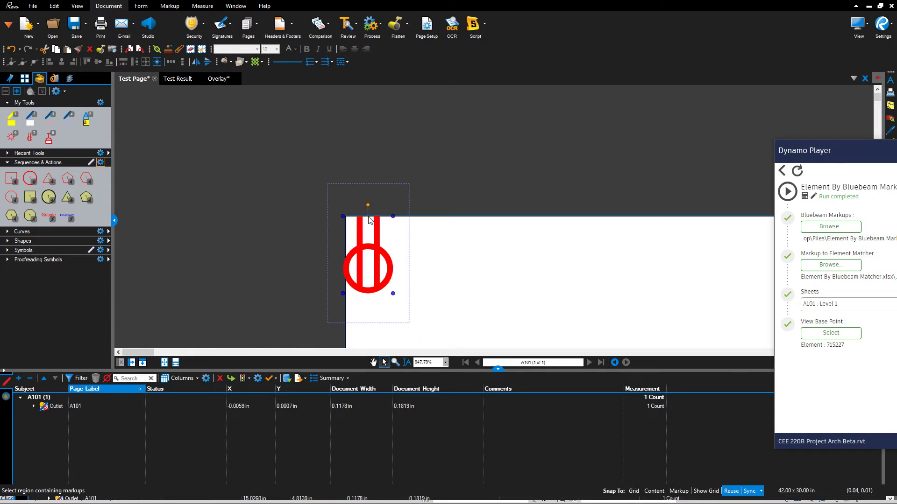
left_click_drag(369, 219, 434, 260)
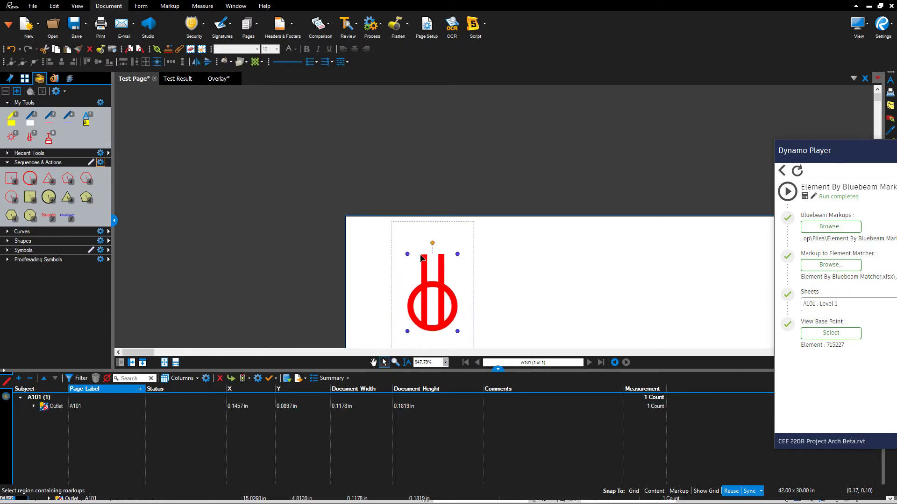
scroll(435, 260, "down", 1)
scroll(435, 330, "up", 2)
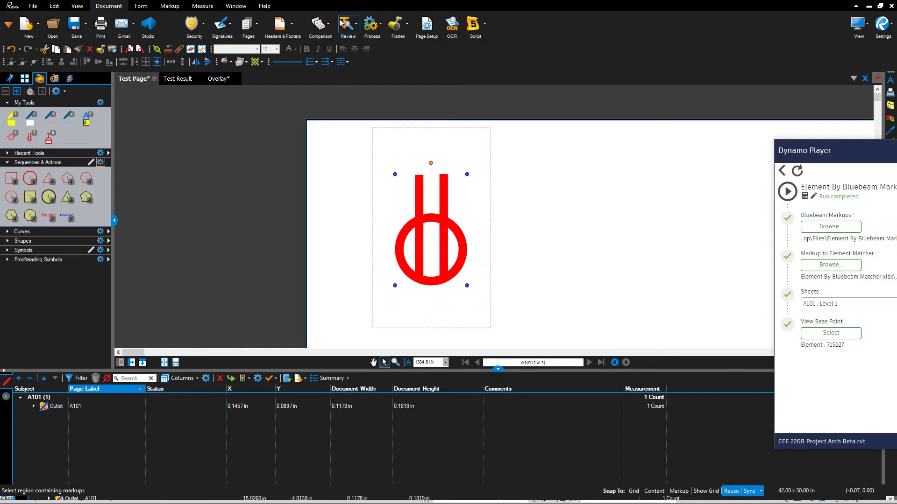
- Draw a vertical line about 0.11 in long between the outlet's prongs, from its rotation handle into the circle
left_click(169, 6)
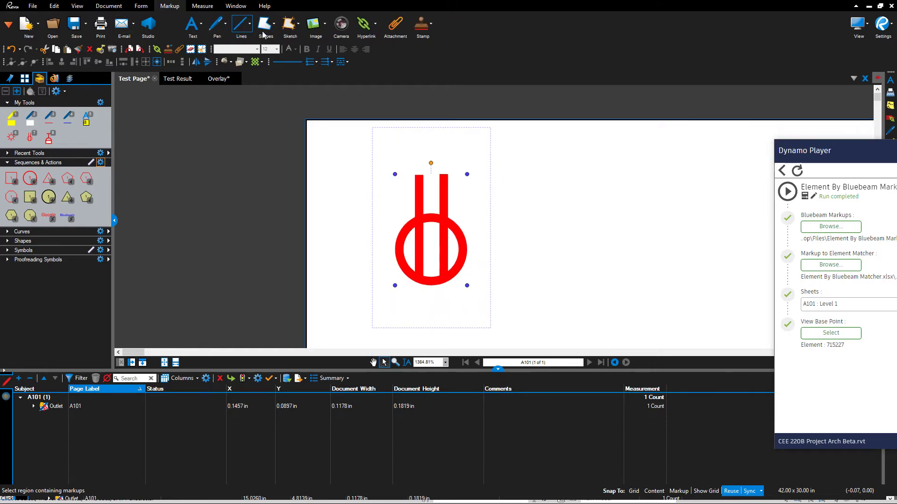
left_click(249, 24)
left_click(254, 41)
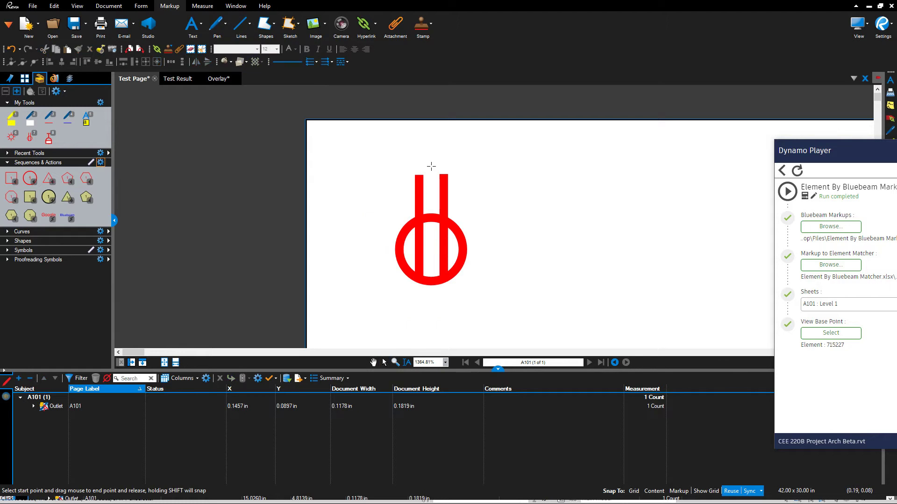
left_click_drag(431, 163, 431, 231)
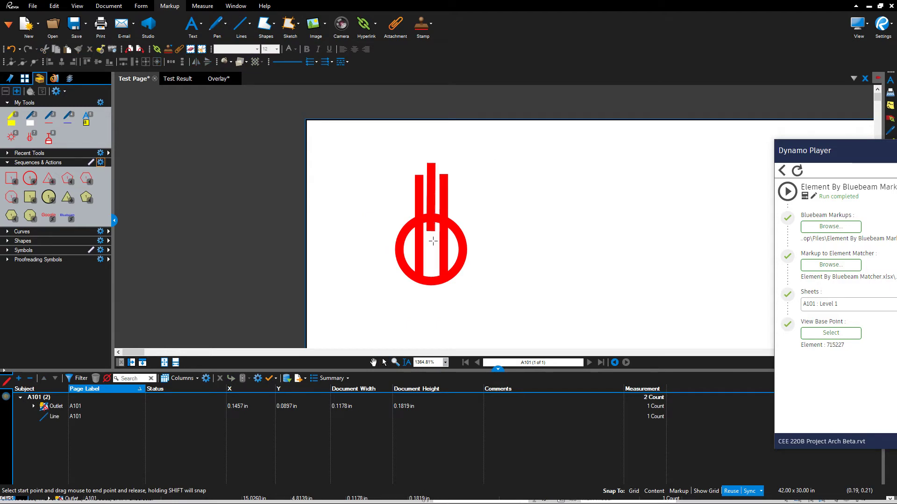
left_click(430, 193)
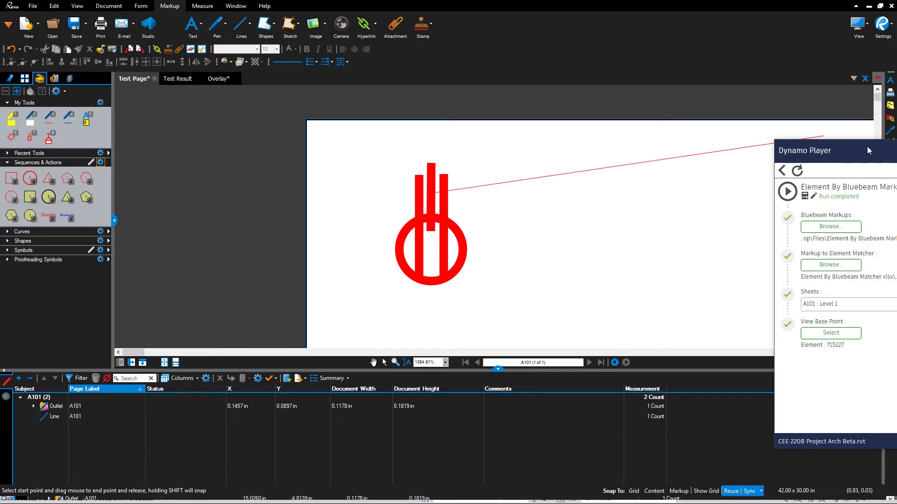
key("Escape")
- Move the Dynamo Player window out of the way, show the markup properties and color the vertical line bright green
left_click_drag(820, 151, 805, 352)
left_click(884, 218)
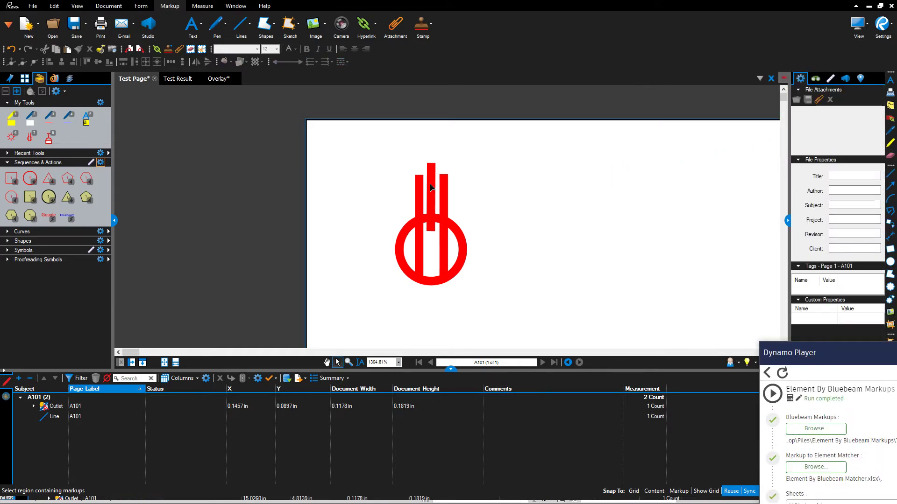
left_click(434, 204)
left_click(829, 199)
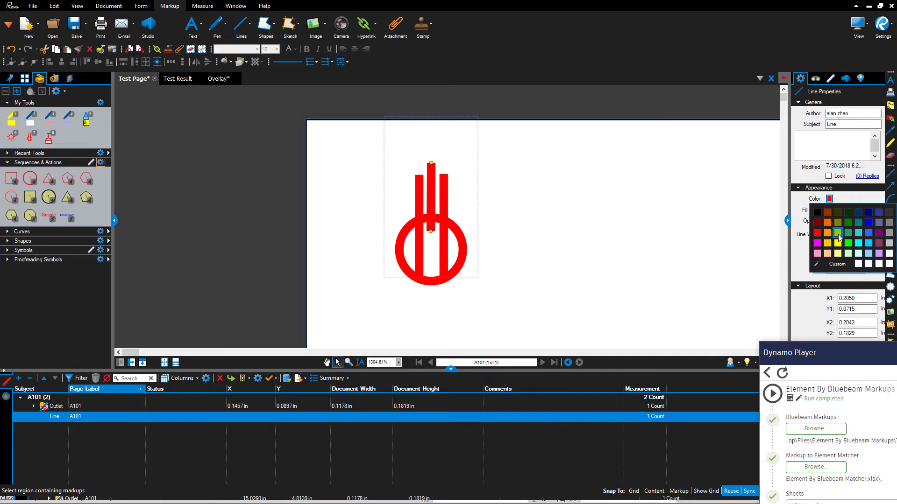
left_click(838, 236)
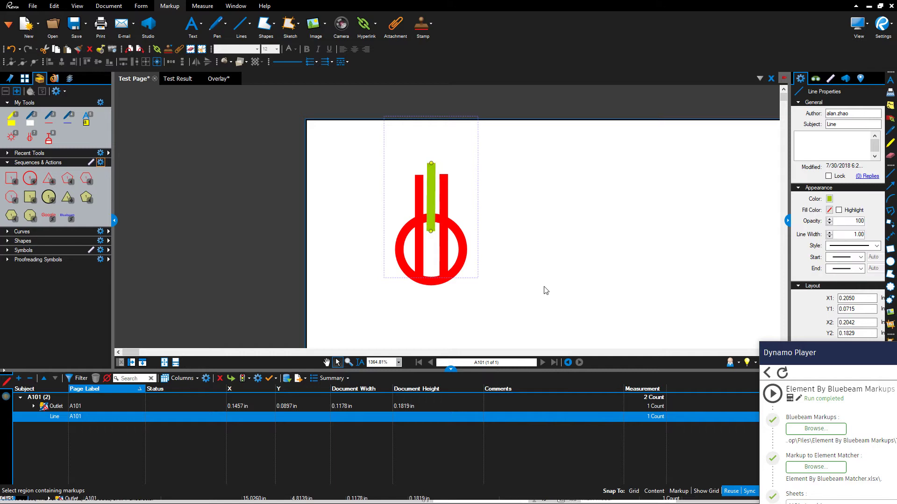
left_click(829, 199)
left_click(850, 244)
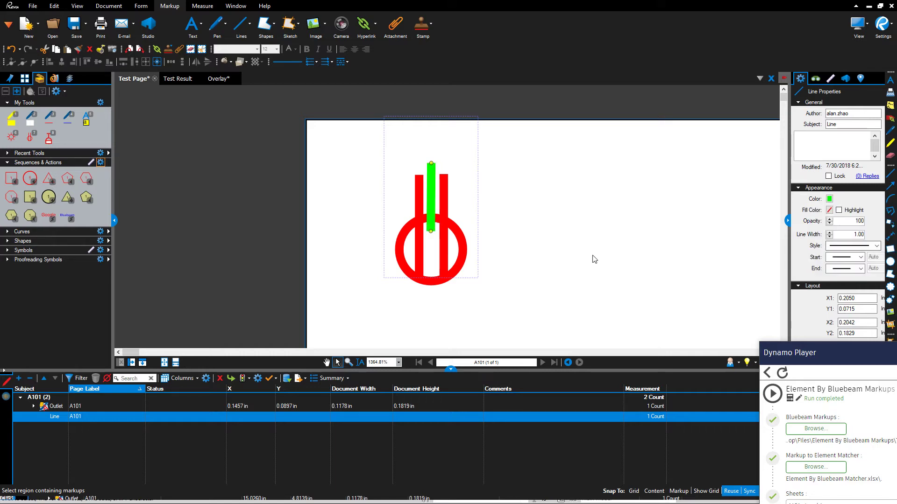
left_click(608, 244)
left_click(449, 216)
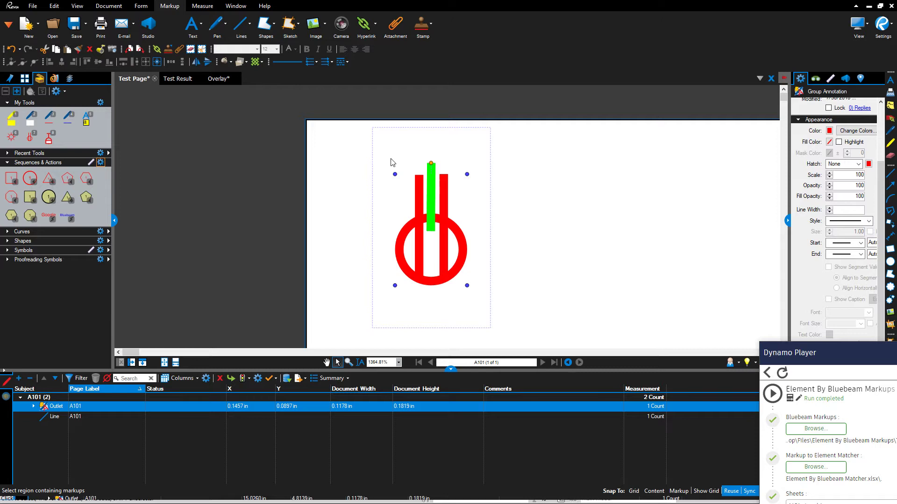
left_click(249, 24)
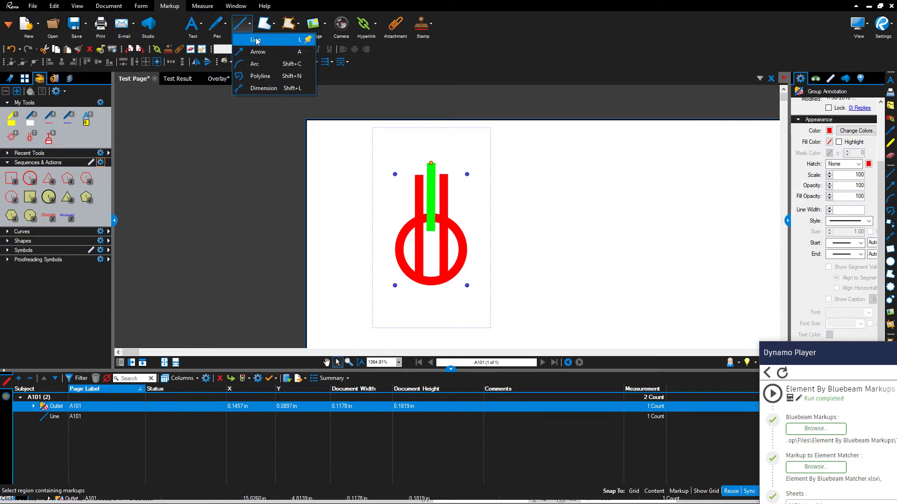
left_click(257, 53)
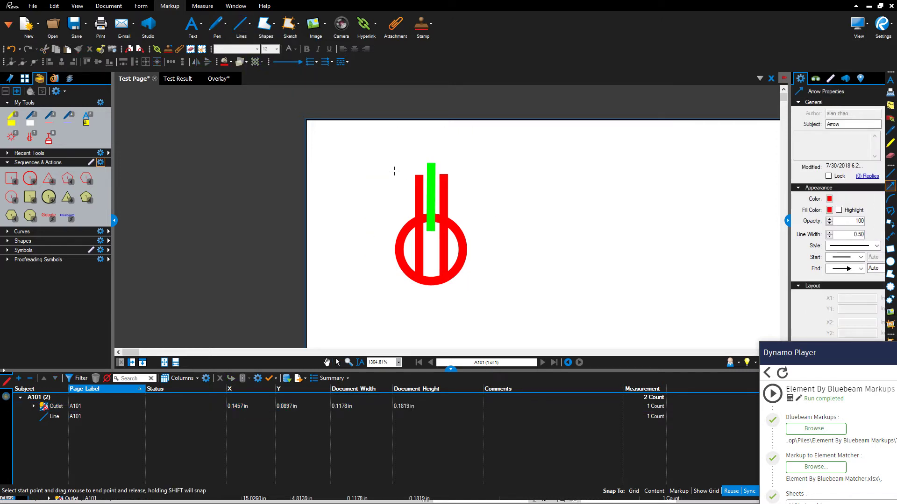
left_click_drag(394, 172, 487, 172)
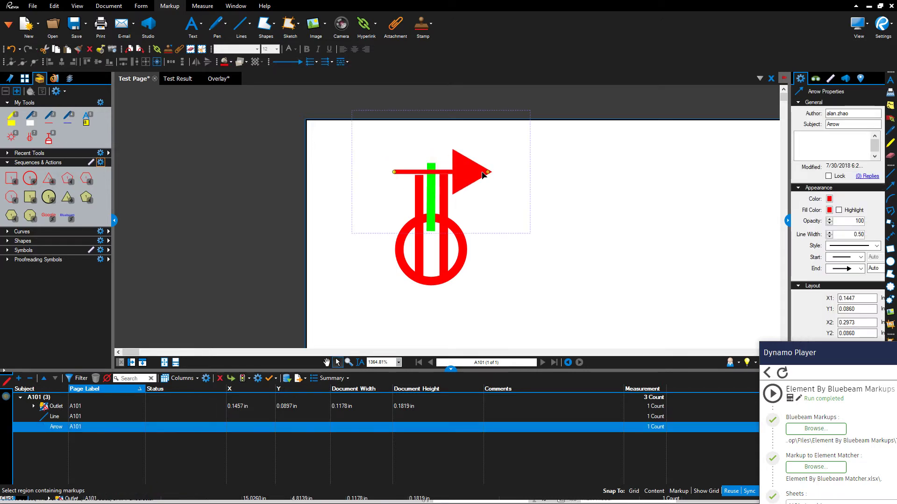
key("ctrl+z")
- Draw a horizontal line about 0.05 in long from the outlet's upper-left corner to the vertical line and color it bright green
left_click(249, 24)
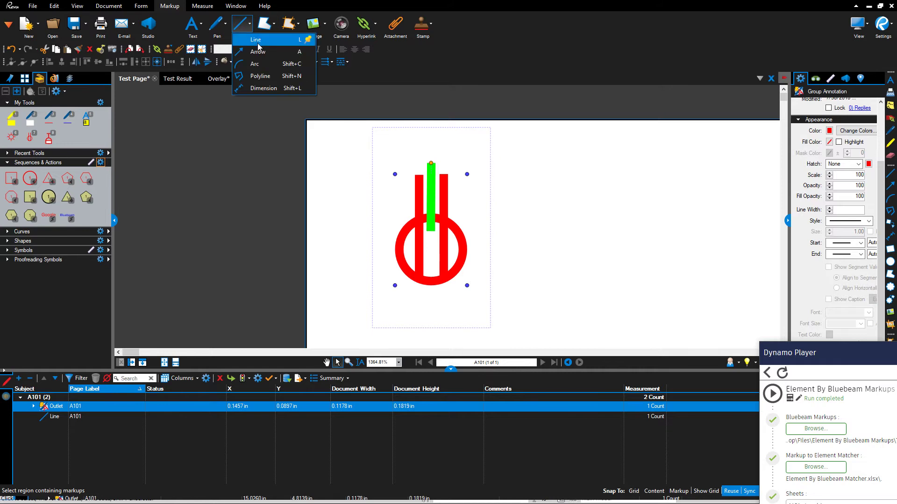
left_click(260, 44)
left_click_drag(395, 172, 427, 173)
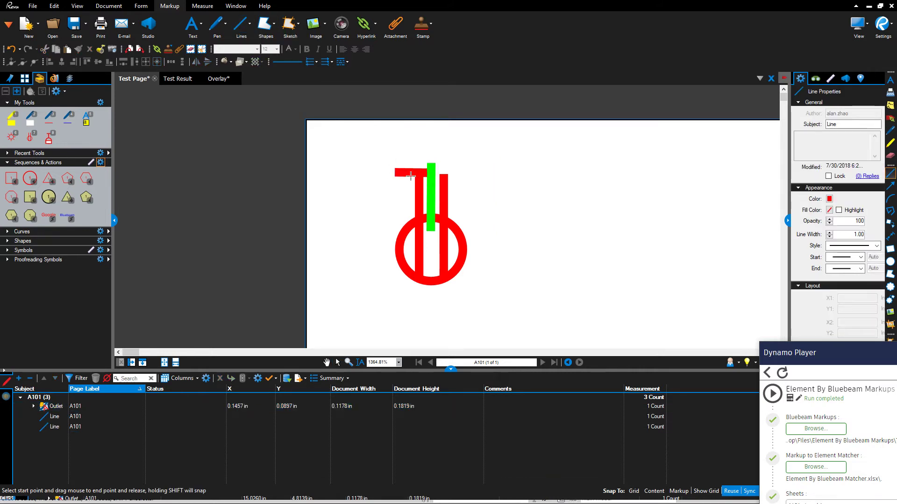
key("Escape")
left_click(404, 174)
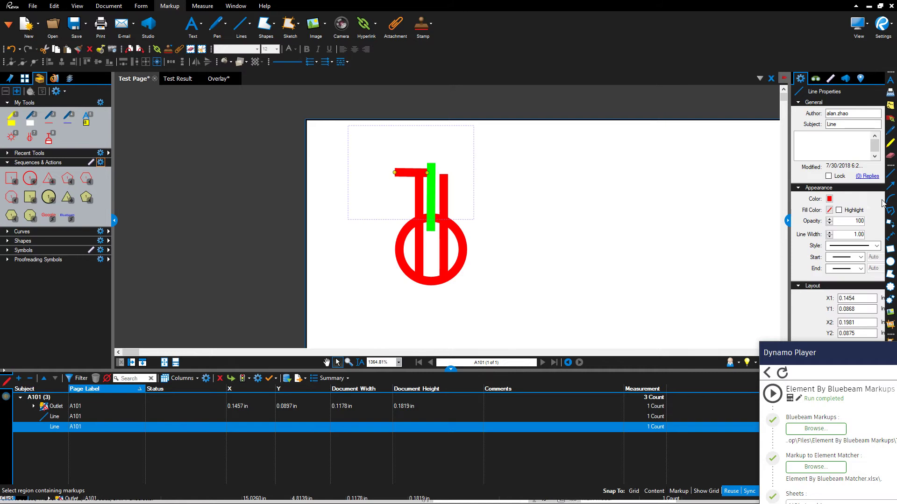
left_click(829, 199)
left_click(843, 239)
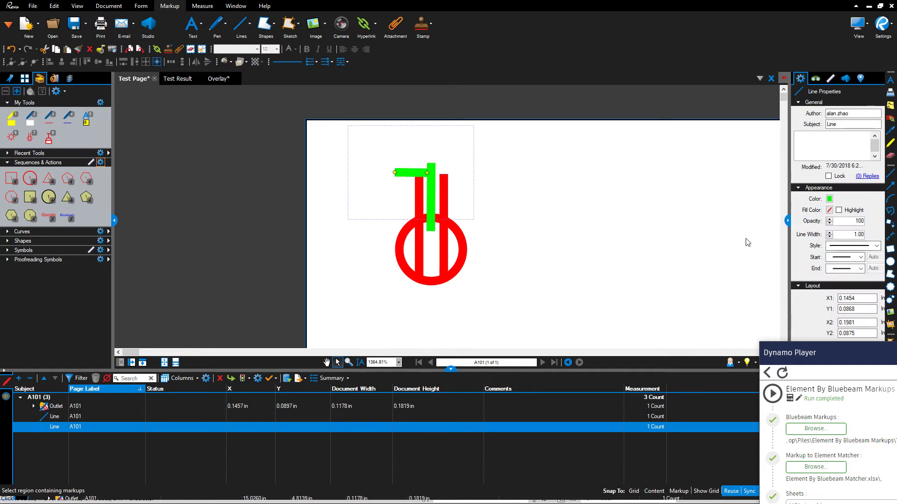
- Delete the two green lines drawn over the outlet markup
mouse_move(430, 196)
left_mouse_down()
mouse_move(434, 212)
mouse_move(432, 205)
left_mouse_up()
key("Delete")
key("Delete")
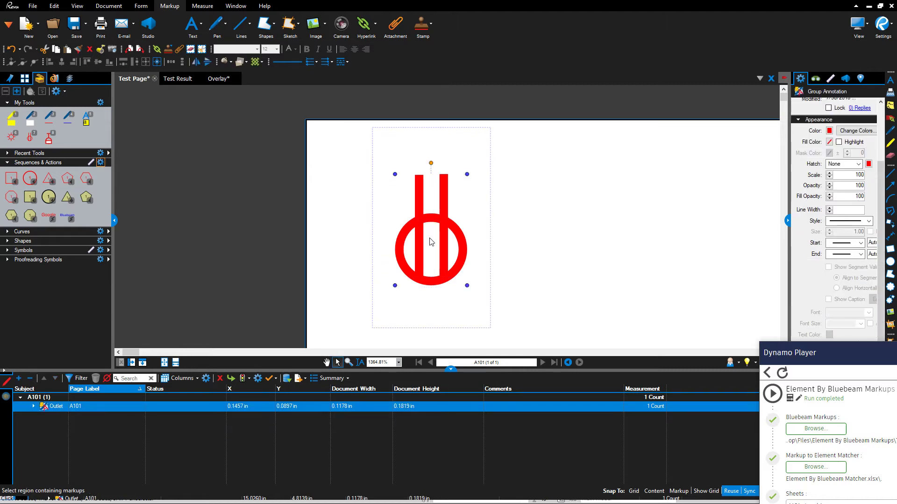
- Rotate the outlet markup a quarter turn counterclockwise and move it to about X 0.49 in, Y 0.31 in on the page
left_click(433, 229)
left_click(441, 229)
left_click_drag(431, 164, 313, 234)
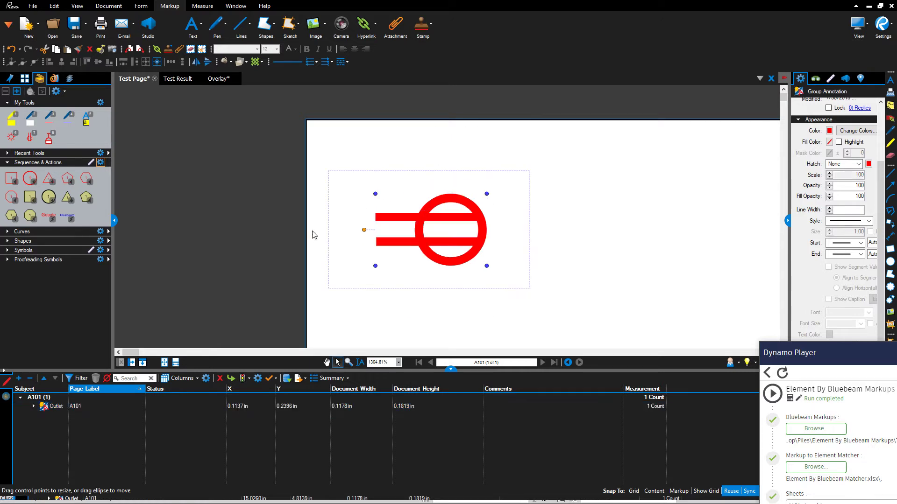
left_click_drag(464, 262, 406, 200)
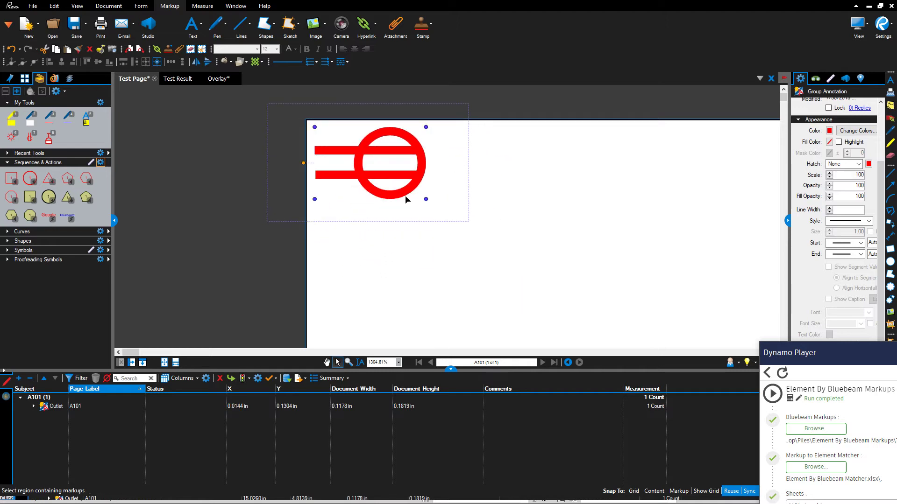
left_click(536, 229)
left_click(380, 194)
left_click_drag(380, 194, 671, 304)
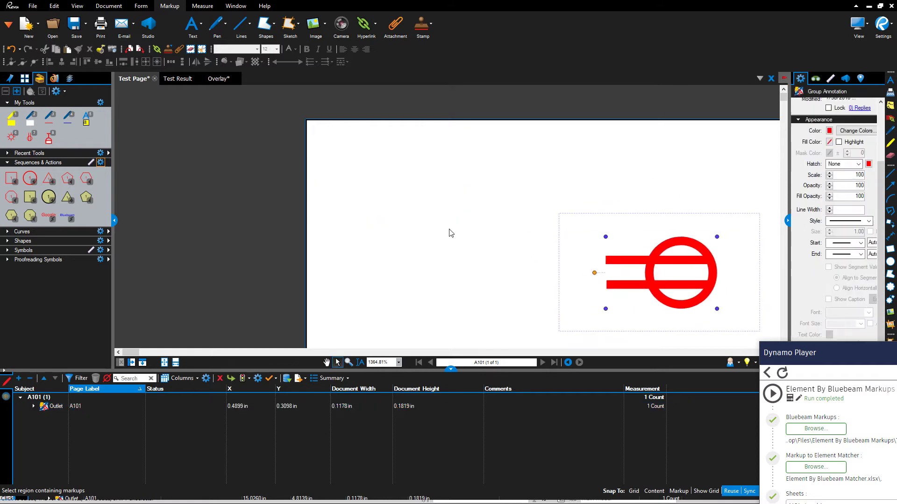
- Paste a copy of the rotated outlet, fit it against the page's upper-left corner, and move it back inward
left_click(349, 169)
key("ctrl+v")
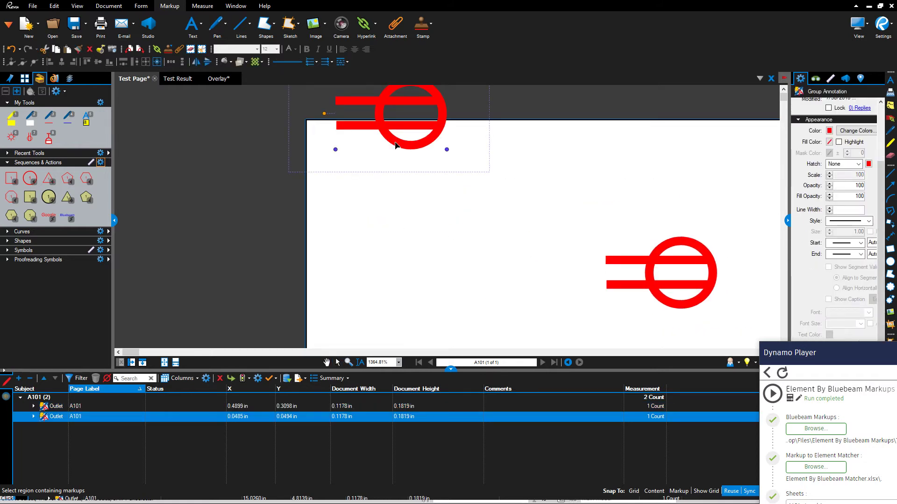
left_click_drag(395, 146, 370, 188)
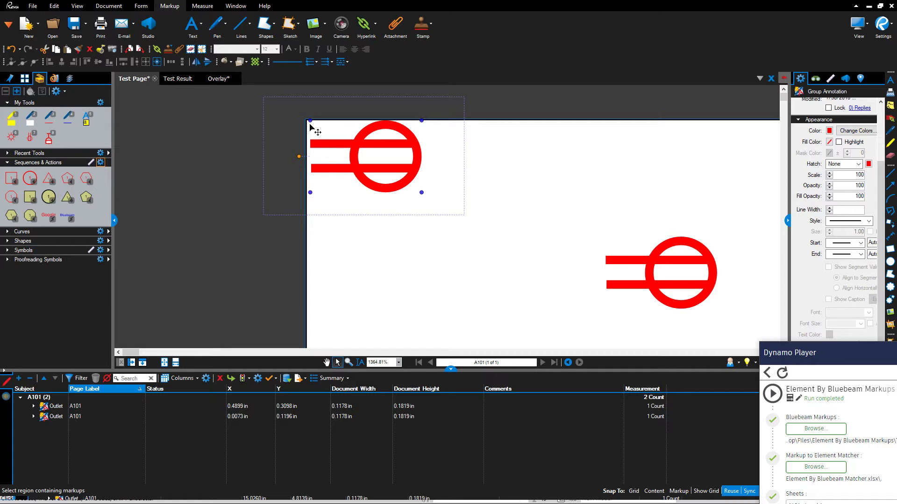
left_click(290, 420)
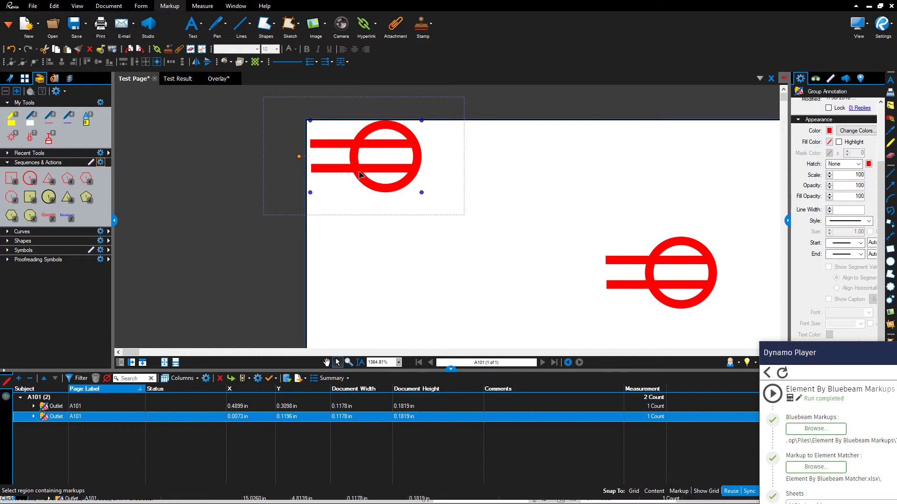
left_click_drag(364, 175, 364, 171)
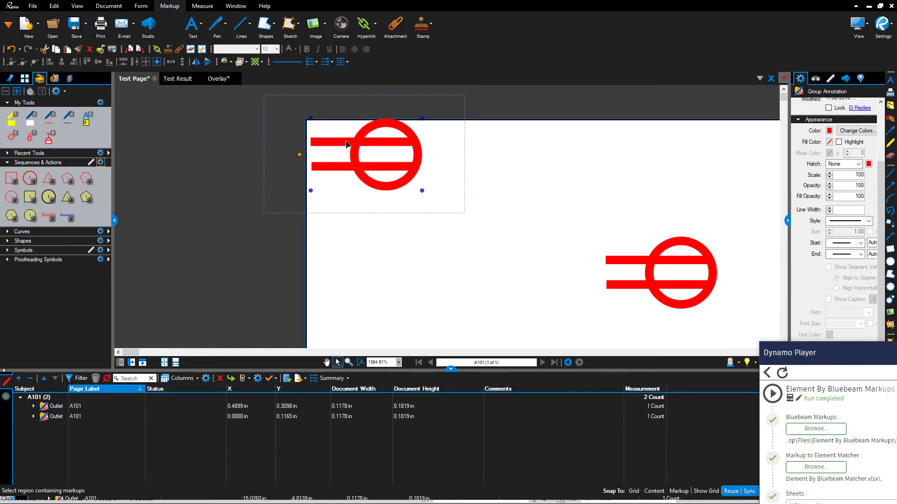
left_click_drag(356, 141, 467, 188)
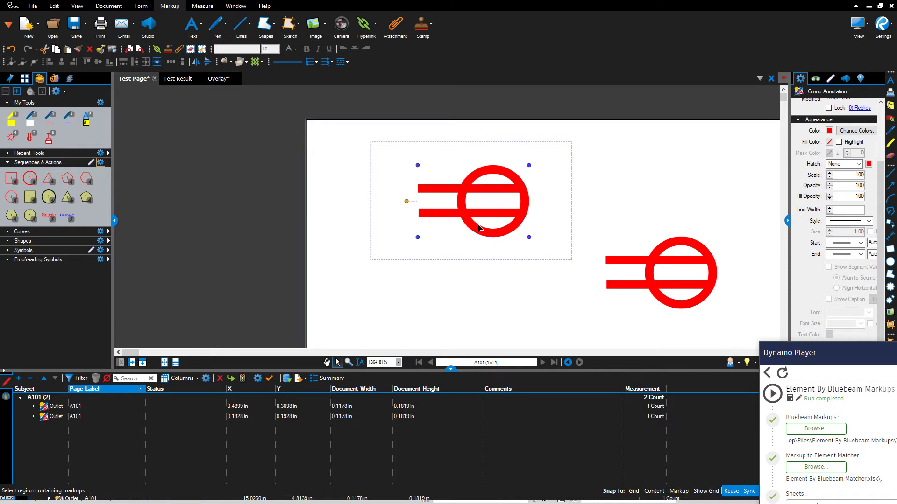
- Place an upright outlet from the saved tools and arrange it below and to the left of the rotated copy
left_click(29, 139)
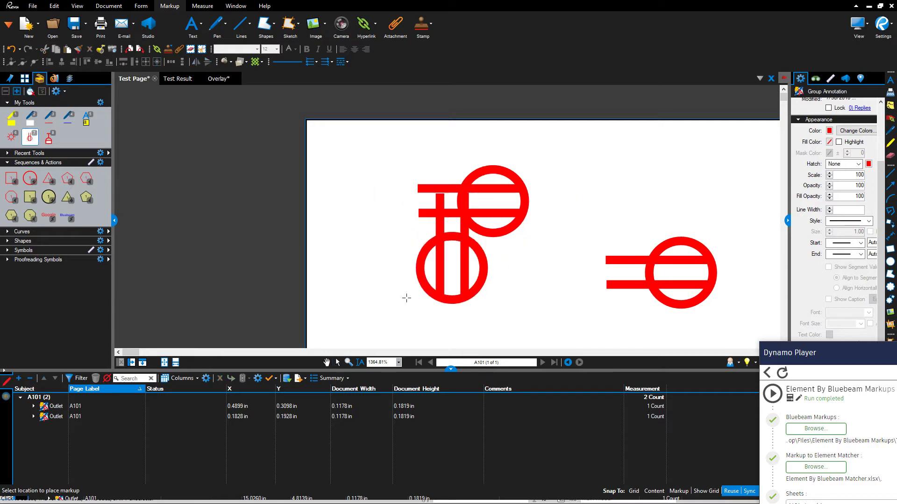
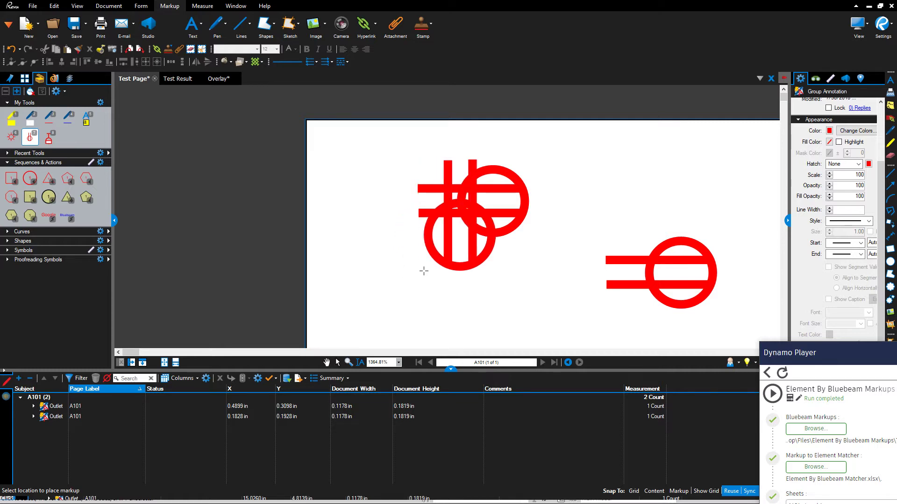
left_click(424, 271)
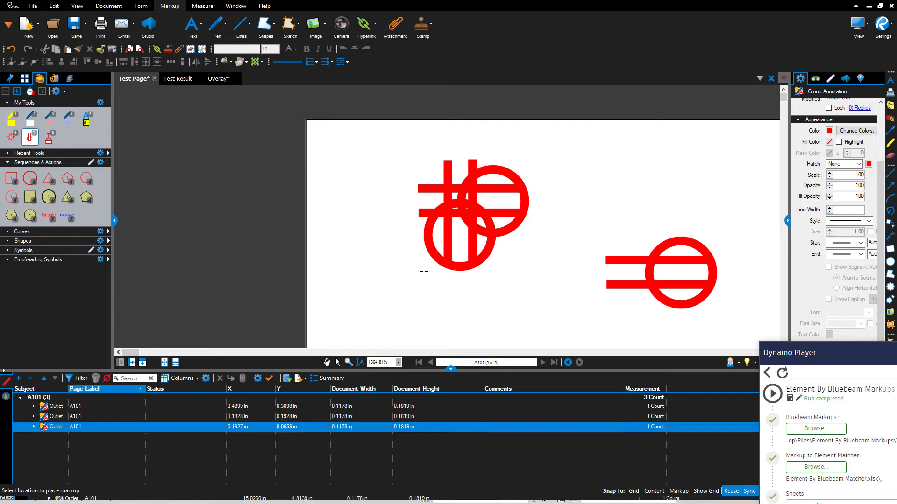
key("Escape")
left_click(460, 273)
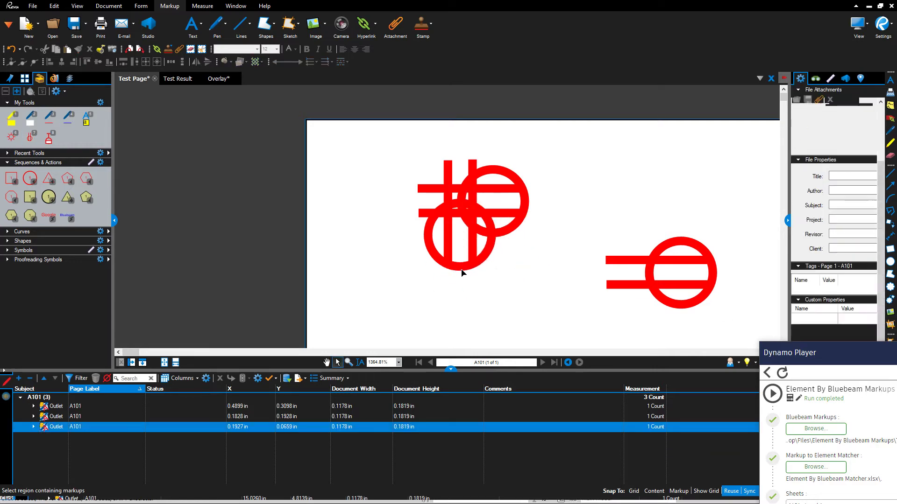
left_click_drag(459, 270, 416, 309)
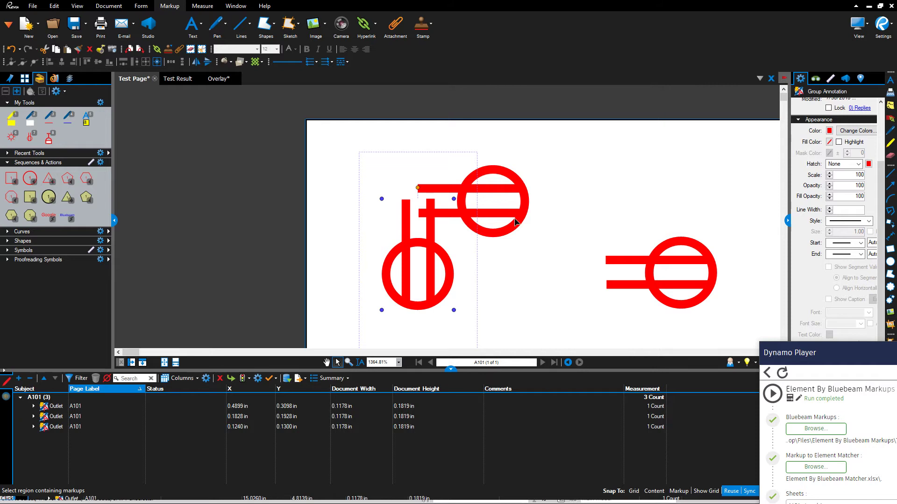
left_click_drag(515, 221, 516, 213)
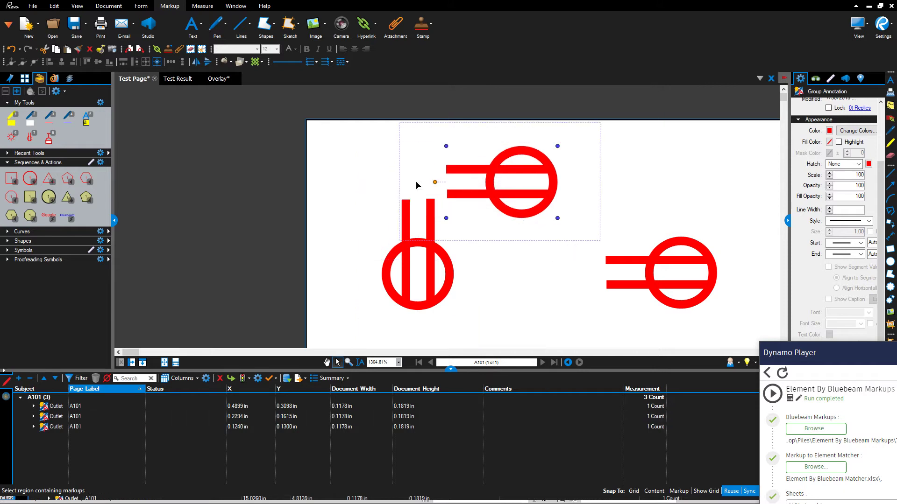
- Delete the upright outlet and the rotated copy beside it, keeping the original rotated outlet
left_click(444, 308)
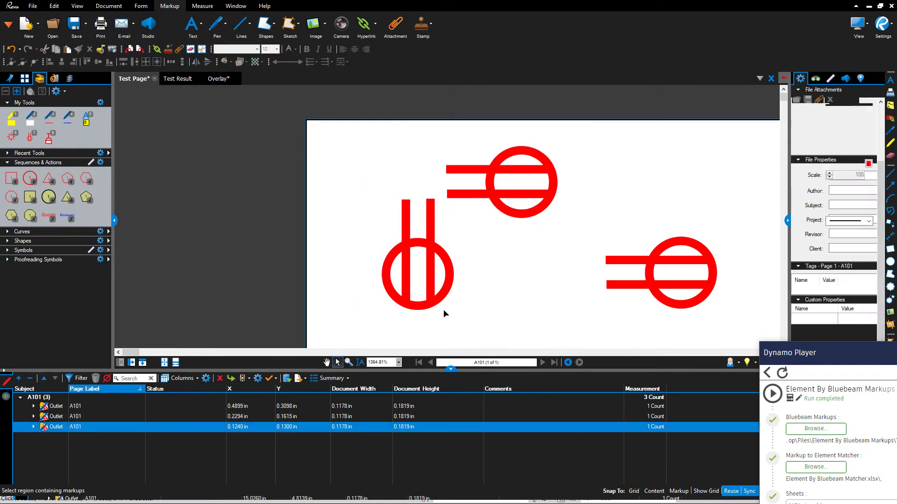
key("Delete")
left_click(525, 215)
key("Delete")
left_click(456, 321)
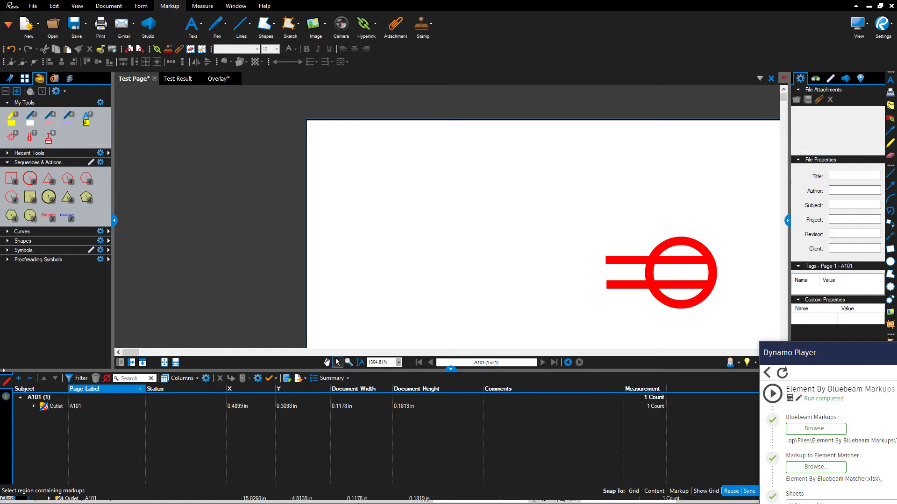
- Switch to the Element By Bluebeam Matcher.xlsx workbook in Excel and shift its window slightly
key("super")
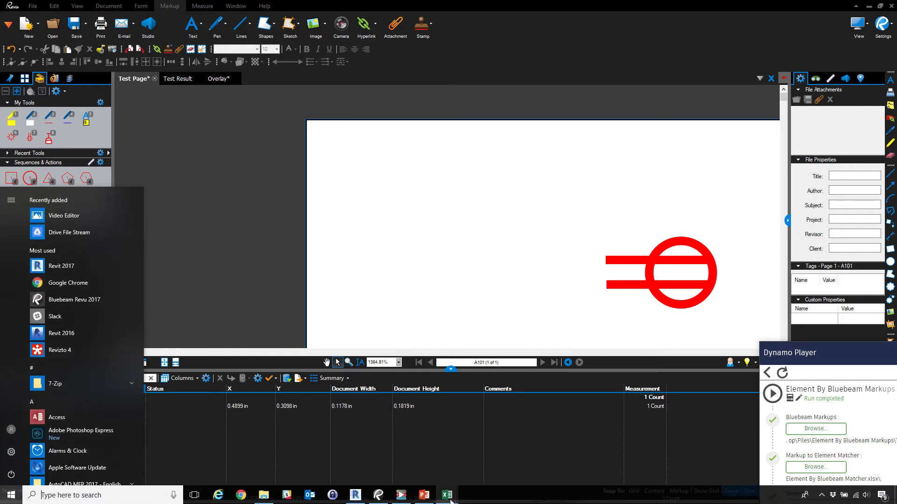
mouse_move(447, 495)
left_click(472, 472)
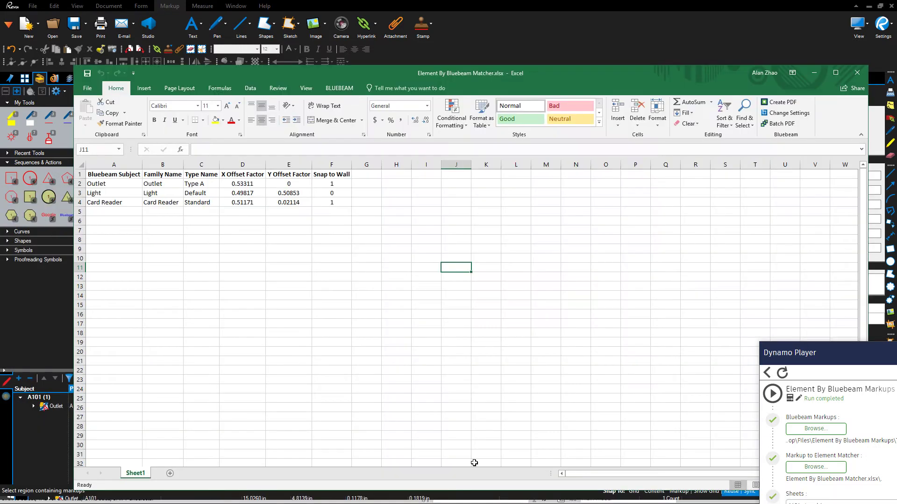
left_click(516, 389)
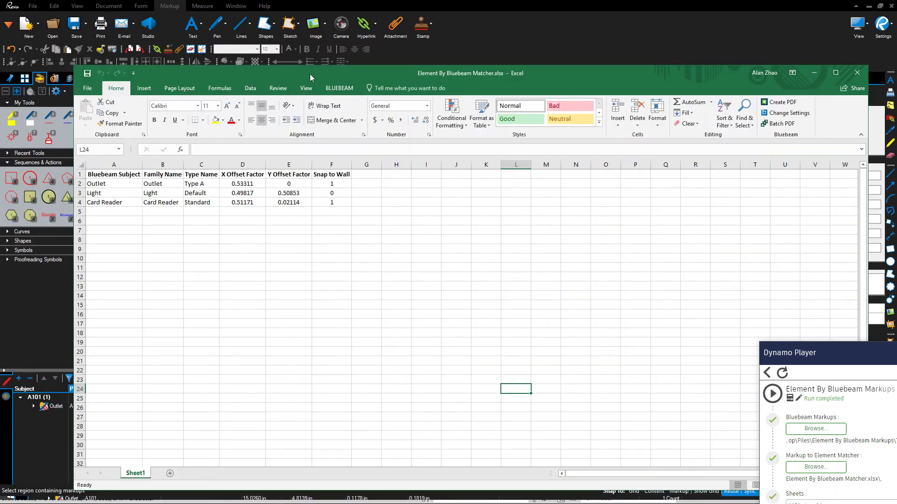
left_click_drag(309, 74, 334, 72)
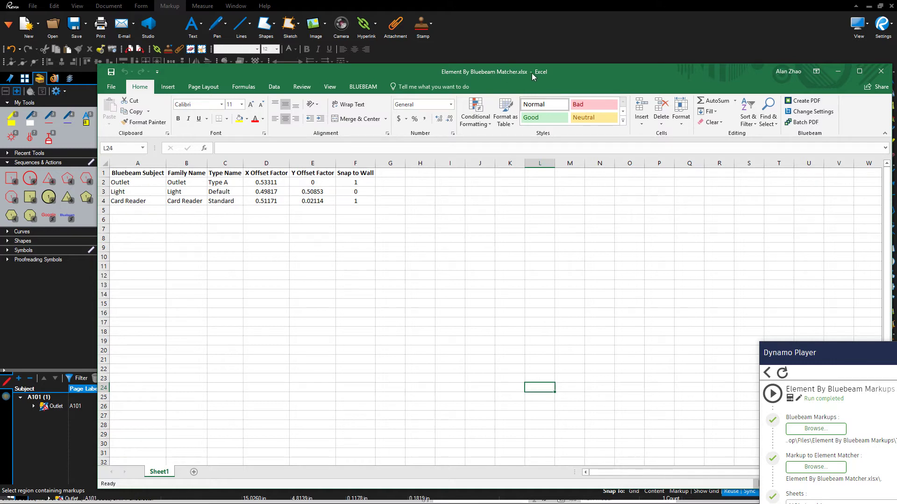
- Examine the outlet's subject, family and type names and the X and Y offset factors of the listed elements
left_click(140, 184)
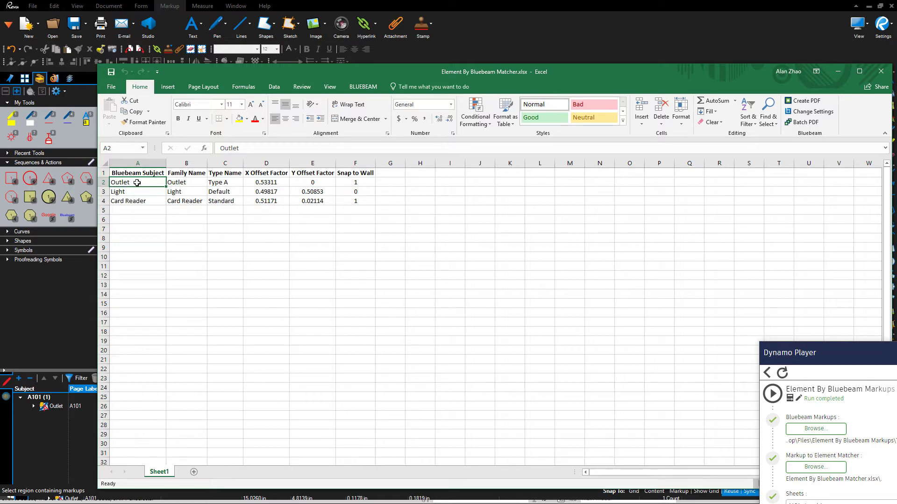
left_click(177, 182)
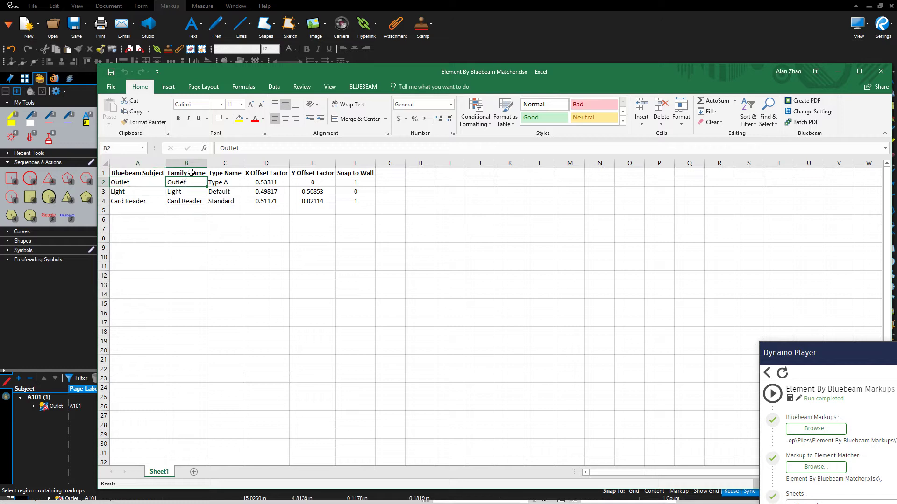
left_click(229, 182)
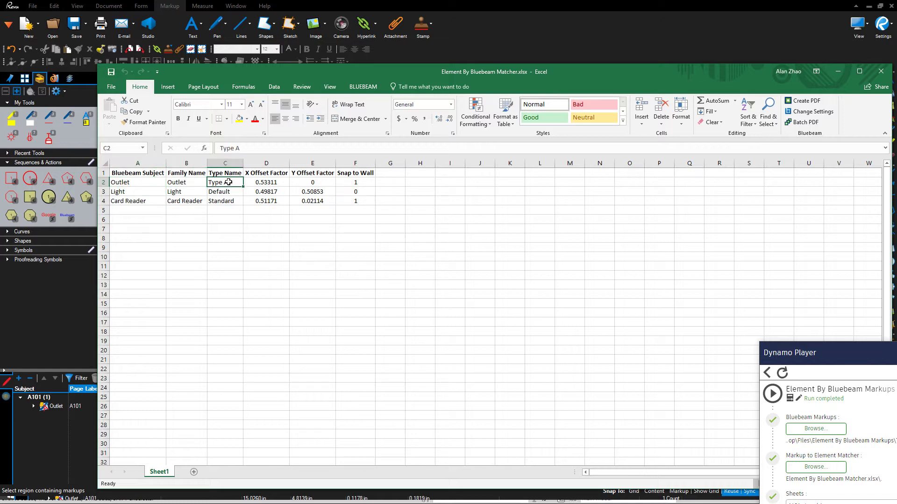
left_click(275, 267)
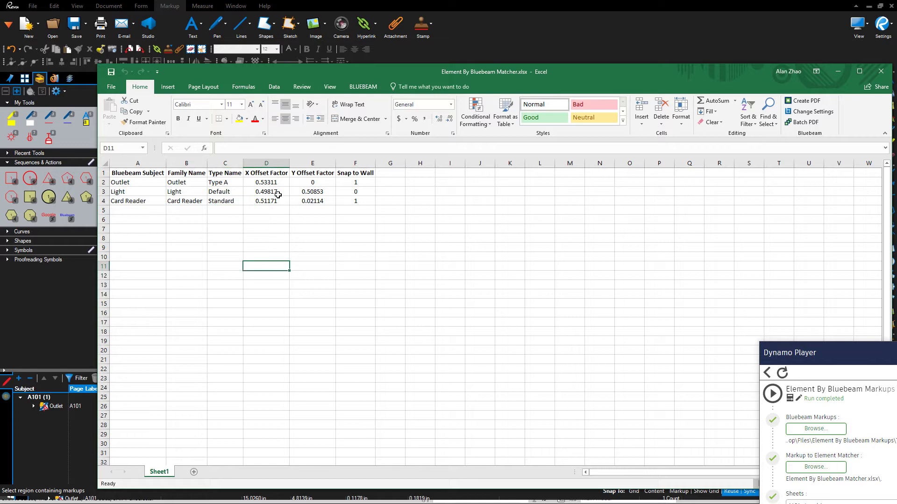
left_click(275, 184)
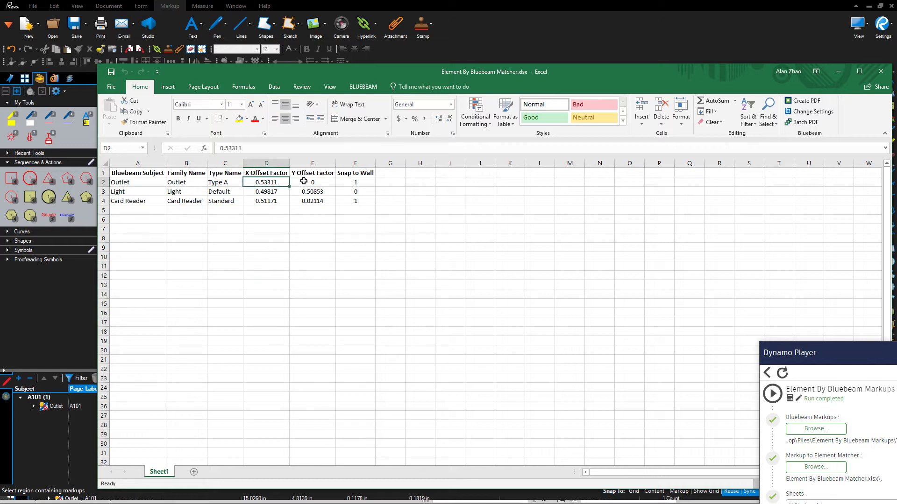
key("Down")
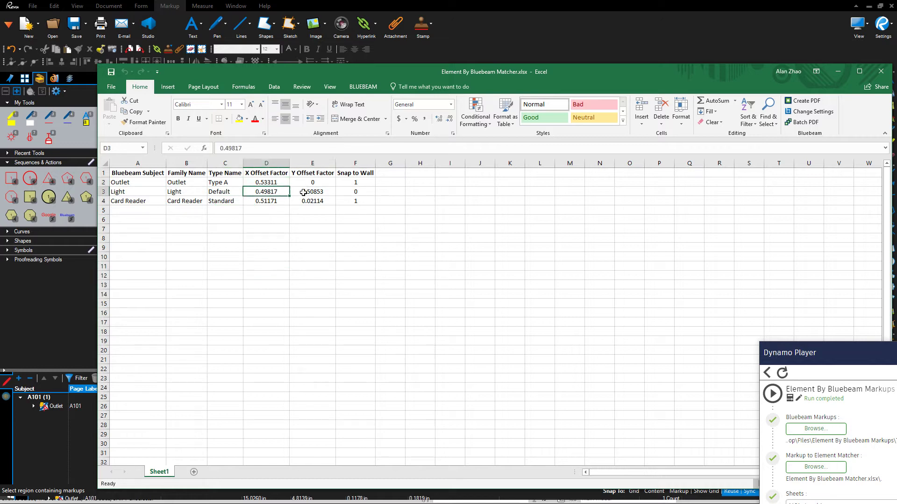
key("Tab")
key("Return")
key("Tab")
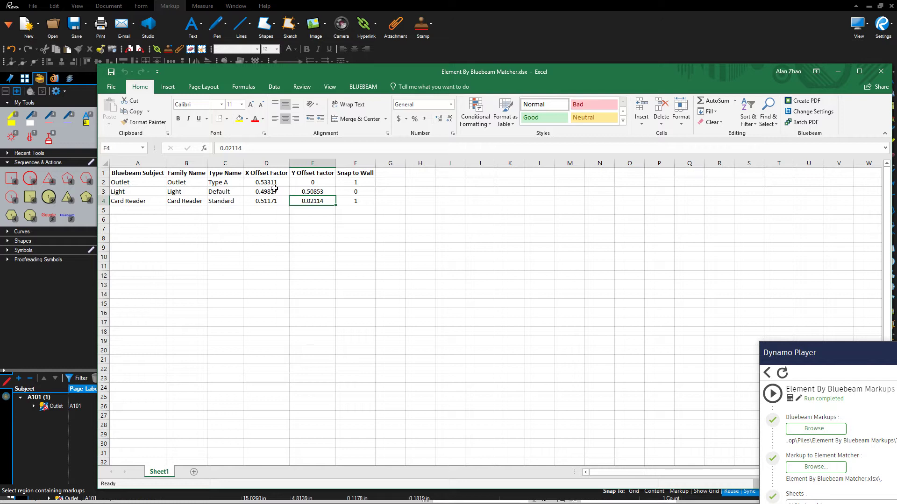
- Return to the Overlay document in Bluebeam Revu and inspect how the upright card reader and outlet line up
key("super+Down")
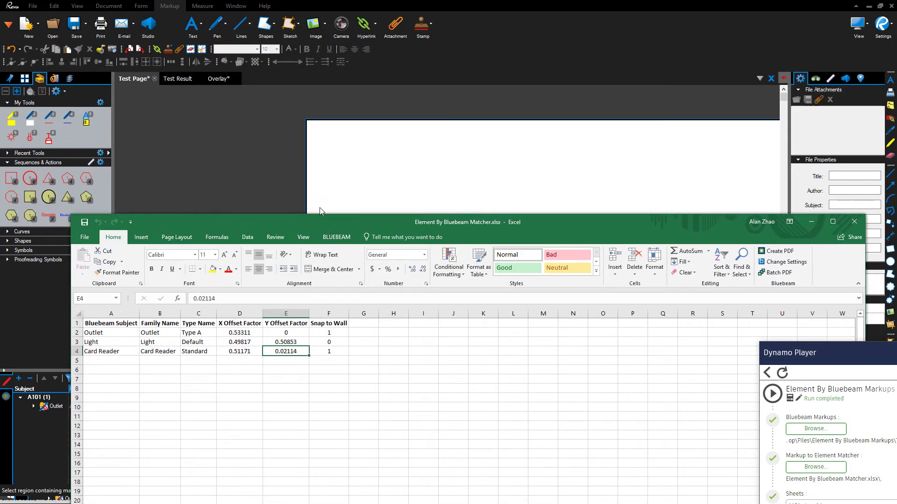
scroll(327, 203, "up", 6)
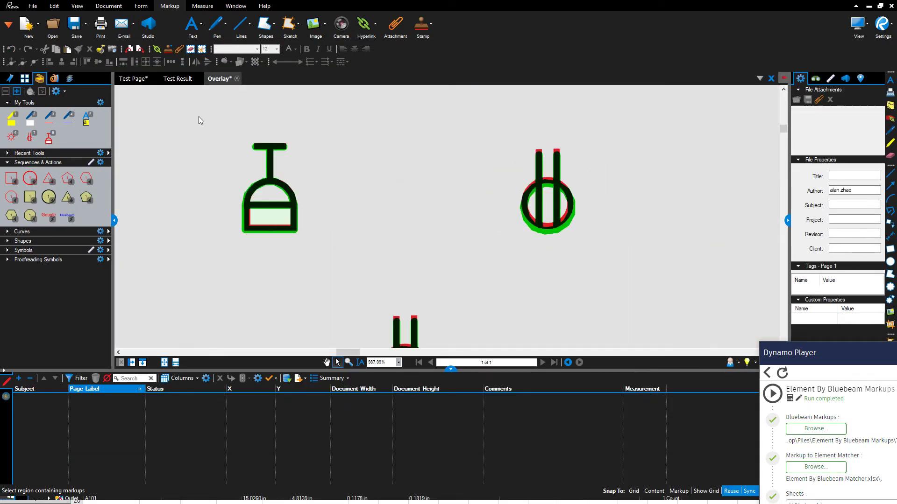
left_click_drag(198, 117, 404, 290)
left_click_drag(212, 129, 394, 298)
left_click_drag(464, 126, 652, 311)
- Compare the red and green positions of the rotated outlets across the overlay around the lobby
scroll(408, 119, "down", 5)
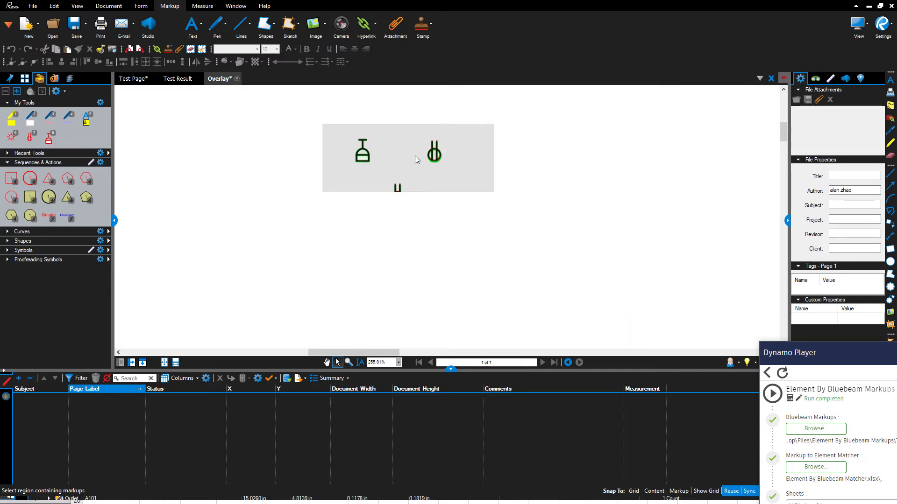
scroll(386, 260, "up", 1)
scroll(385, 259, "up", 3)
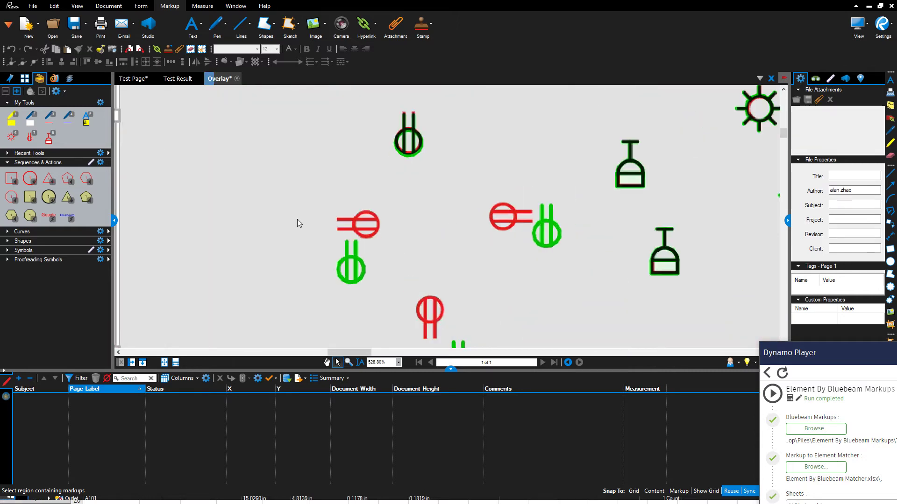
left_click_drag(286, 196, 416, 303)
scroll(433, 278, "down", 3)
scroll(316, 194, "up", 2)
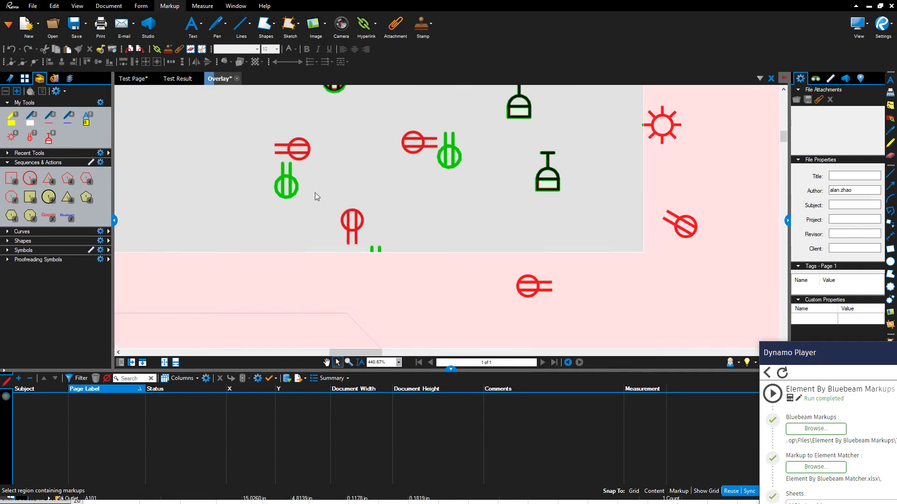
left_click_drag(314, 191, 426, 321)
left_click_drag(372, 110, 504, 226)
scroll(474, 251, "down", 3)
scroll(474, 251, "up", 3)
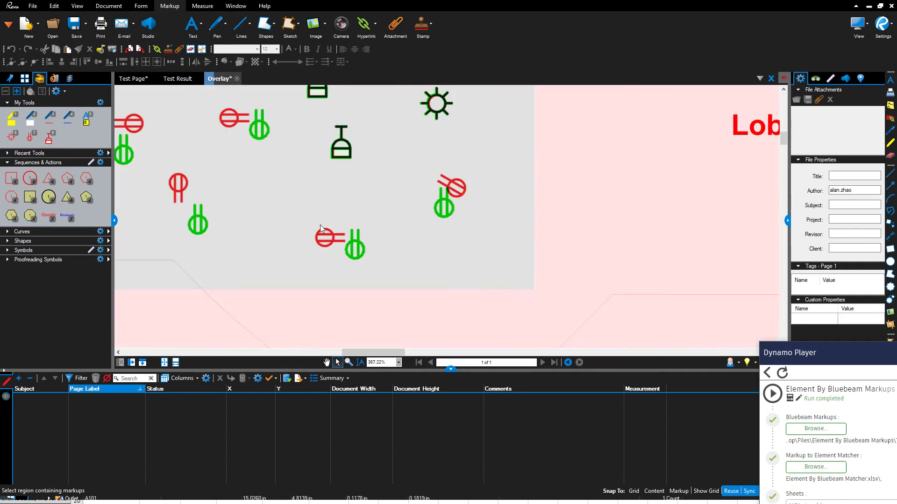
scroll(496, 256, "down", 4)
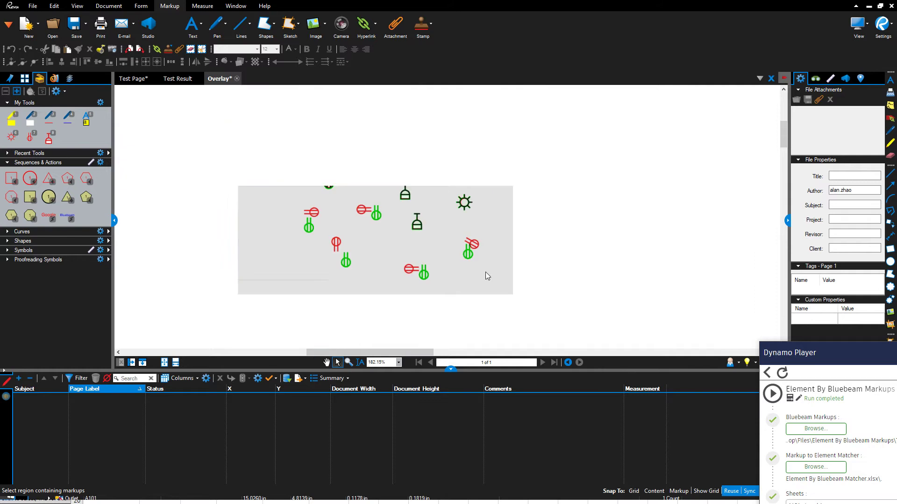
scroll(485, 274, "up", 2)
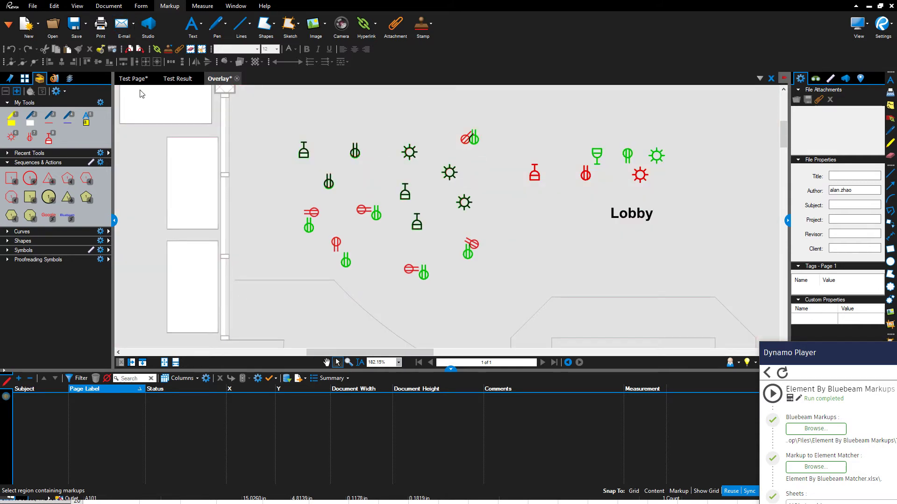
- Switch to the Test Page document in Bluebeam Revu and delete the sideways outlet near the sheet's corner
left_click(134, 79)
scroll(402, 201, "down", 6)
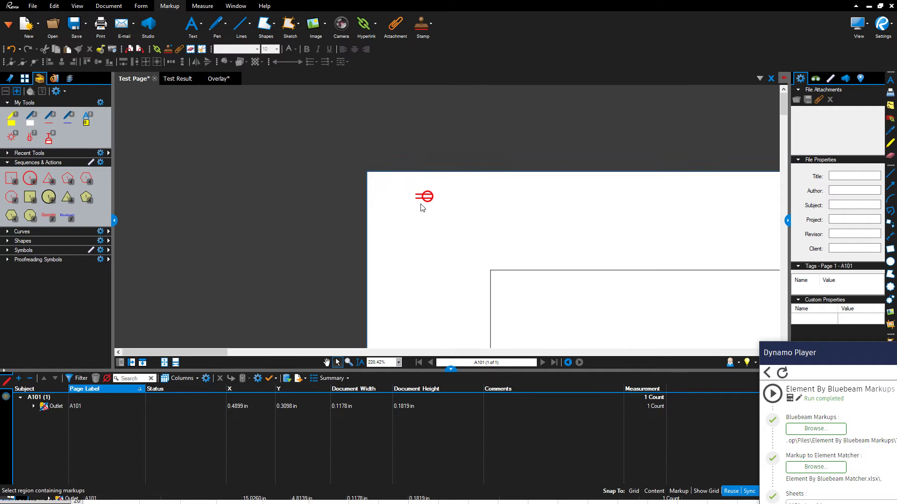
left_click(417, 200)
key("Delete")
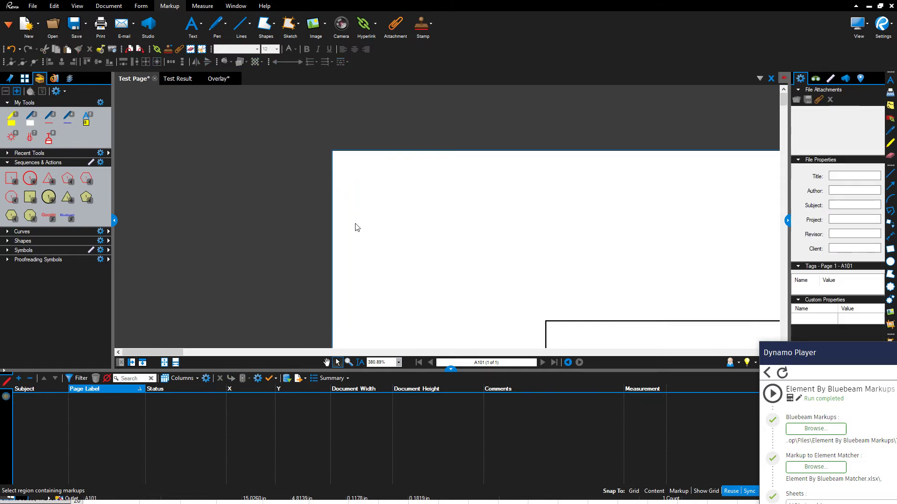
- Place a new outlet markup near the upper-left corner of the sheet and rotate it to 270°
left_click(30, 137)
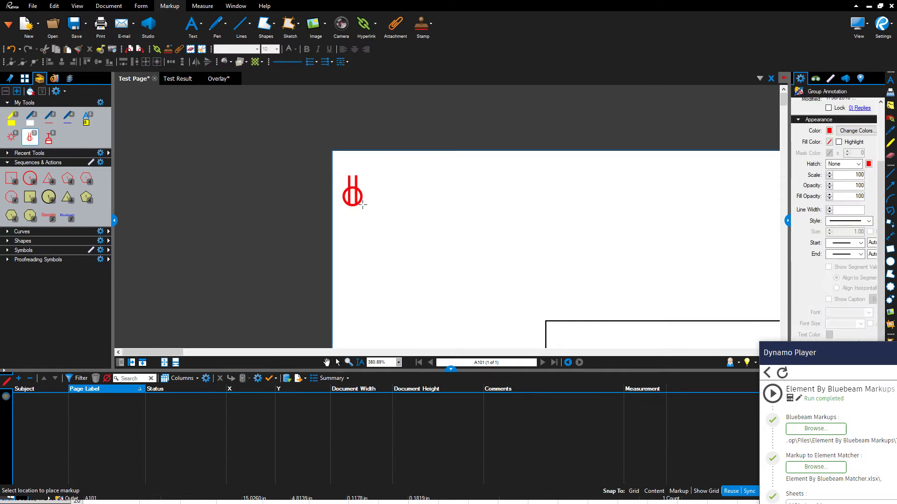
left_click(379, 208)
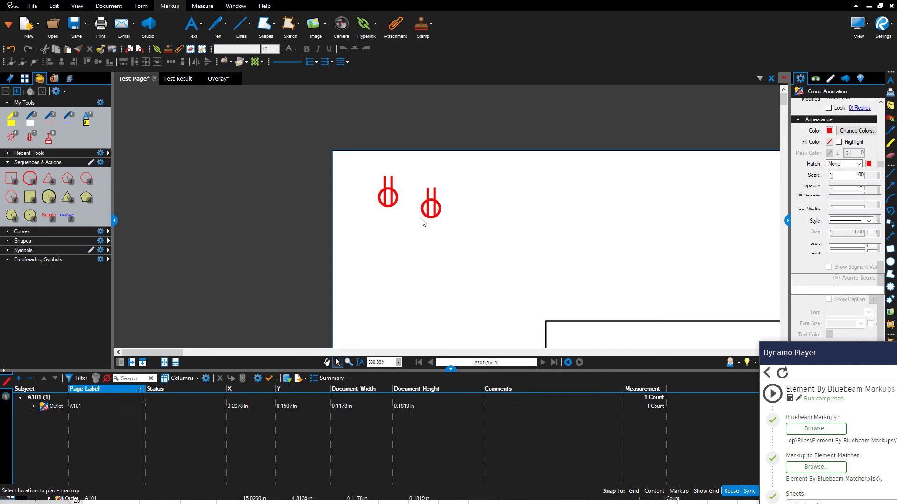
key("Escape")
left_click(402, 218)
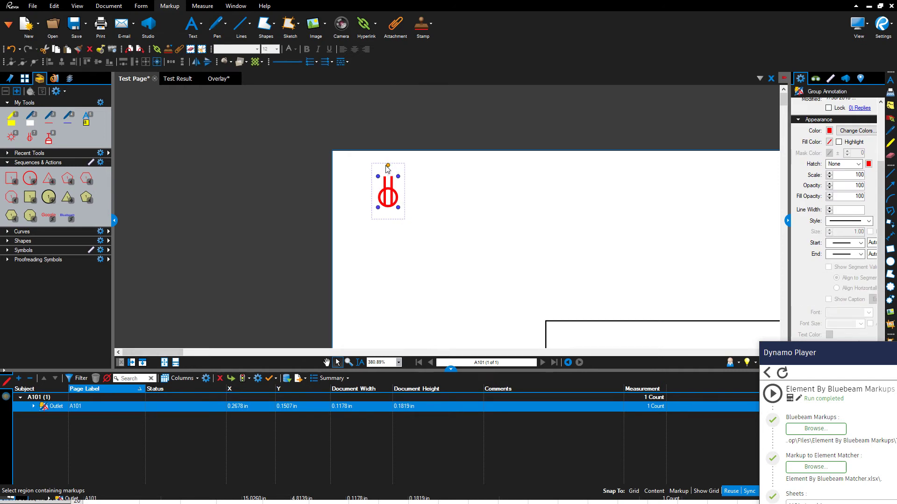
left_click_drag(388, 167, 352, 190)
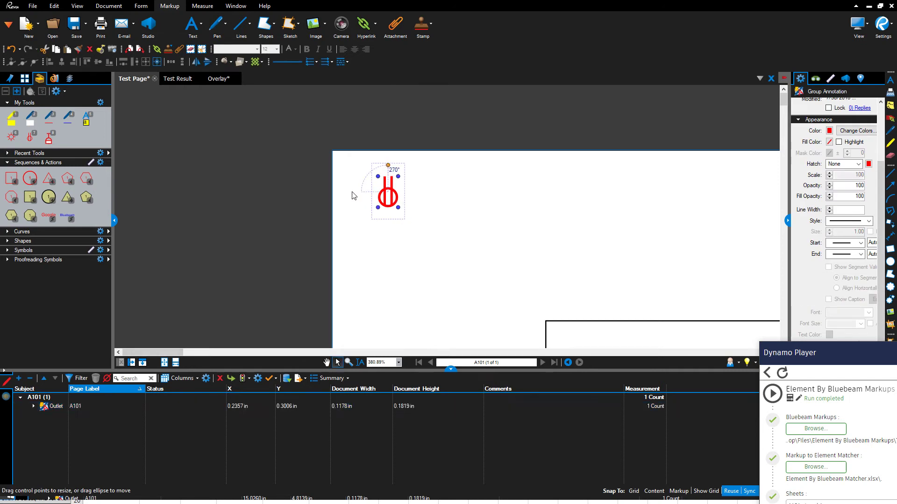
- Remove the rotated outlet markup from the test page
left_click(477, 234)
left_click(386, 195)
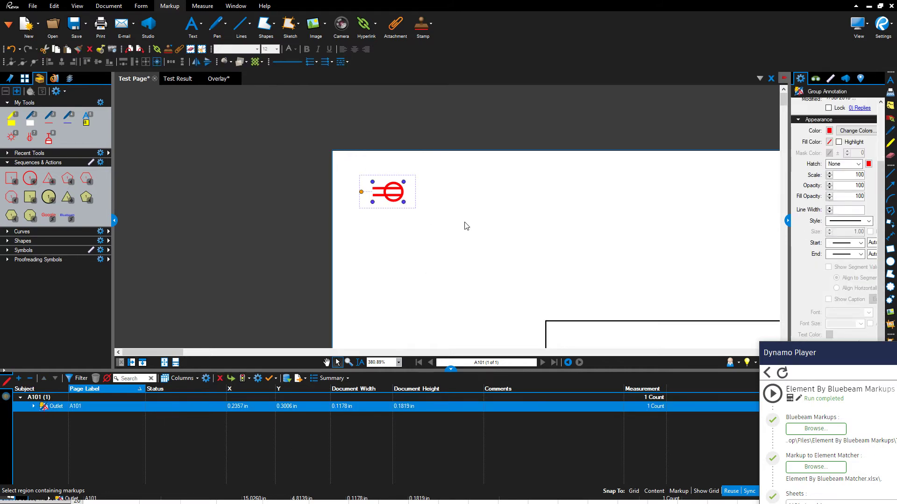
key("Delete")
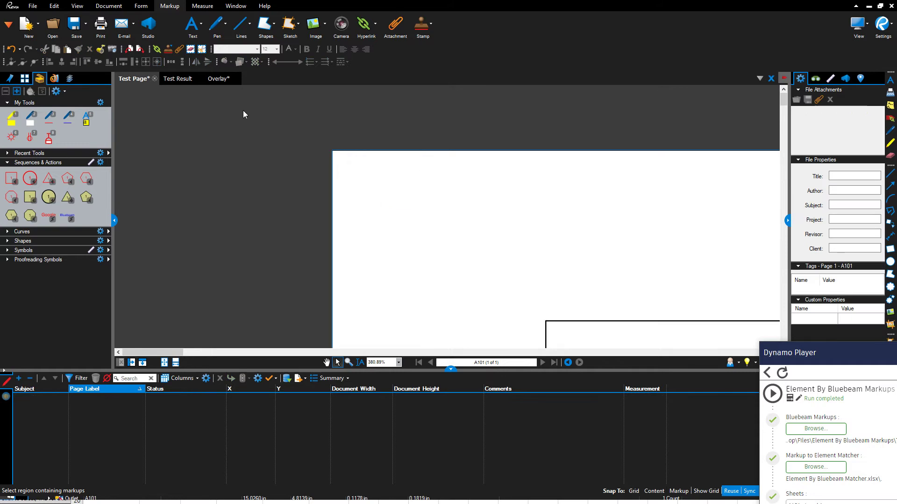
- Return to the Overlay document and compare the red and green positions of the sideways outlets up close
left_click(214, 78)
scroll(312, 229, "up", 2)
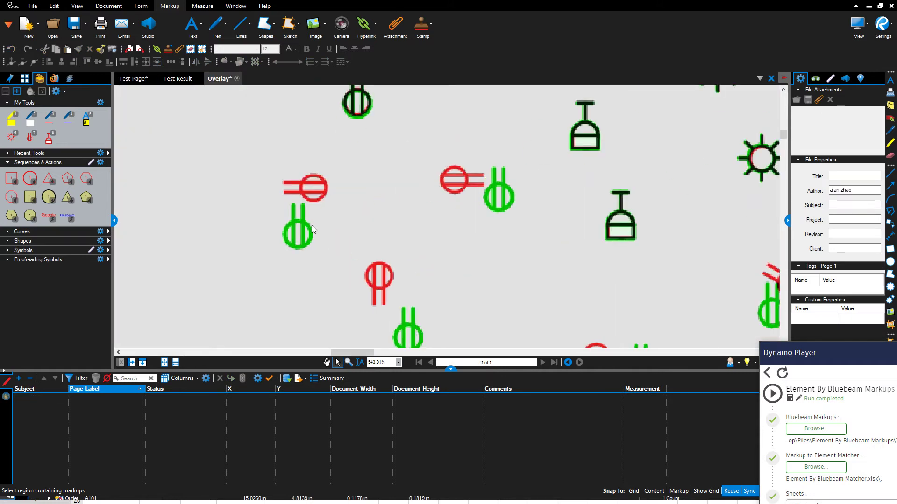
left_click_drag(251, 158, 382, 273)
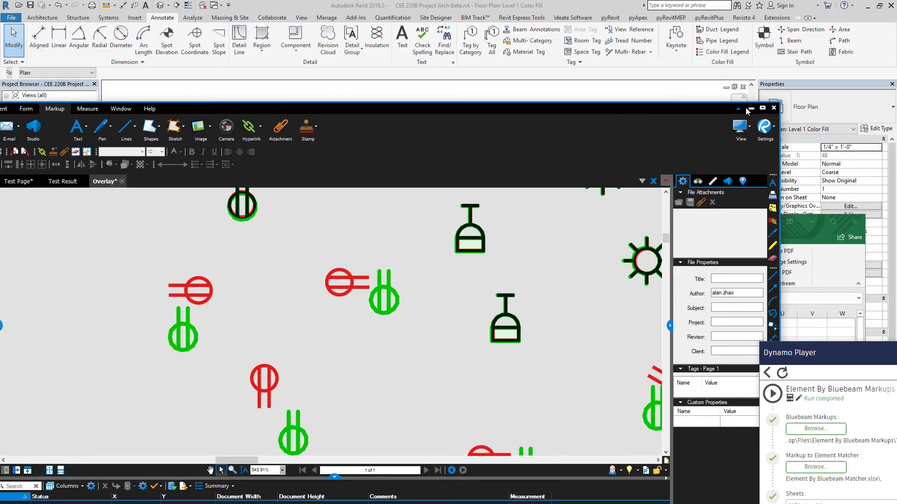
- Switch to the Level 1 Color Fill floor plan in Revit and bring up the symbols placed in the lobby
key("alt+Tab")
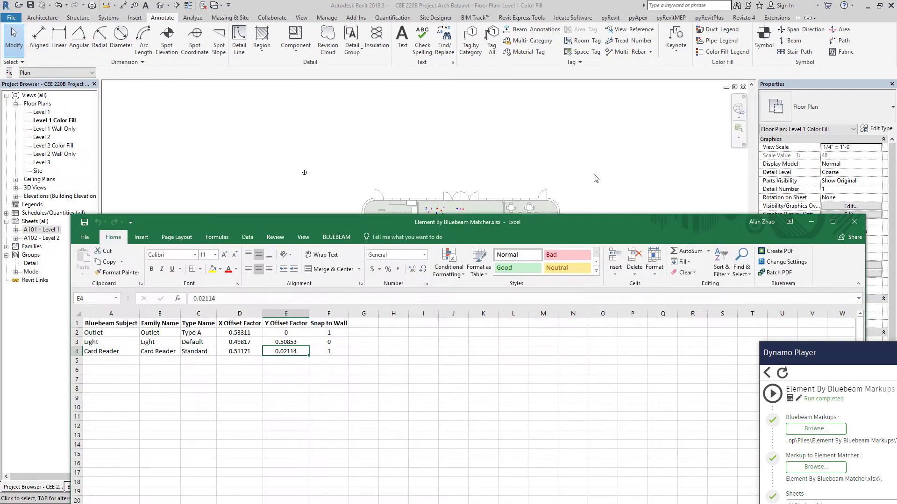
left_click(430, 168)
scroll(442, 217, "up", 5)
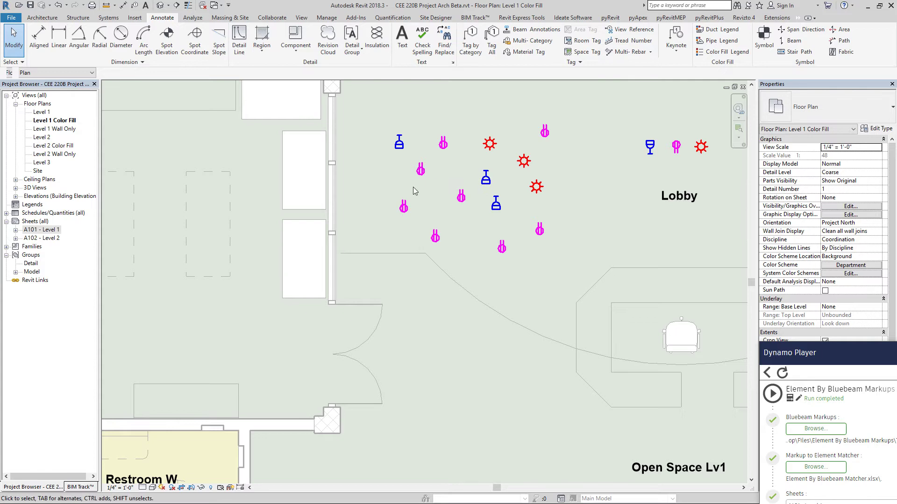
- Place two more Type A outlets against adjacent faces of the wall column below the Gift Shop's double door
left_click(419, 173)
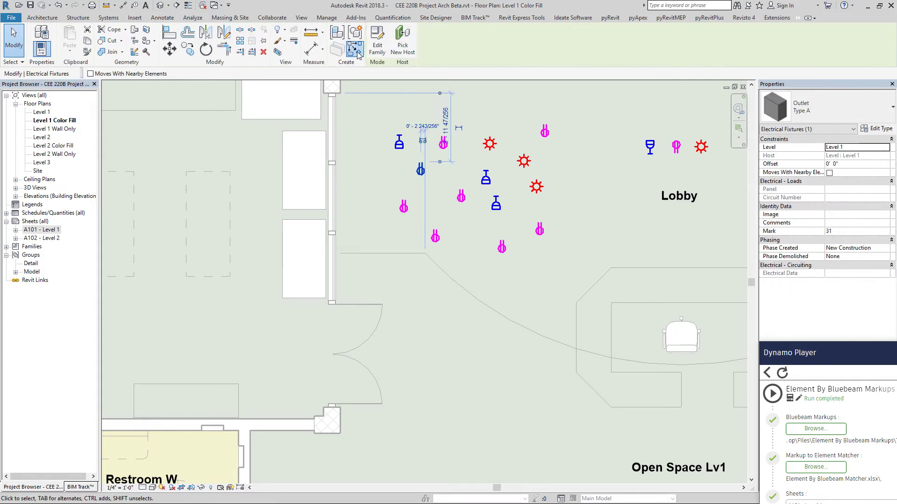
key("c")
key("s")
scroll(323, 410, "up", 4)
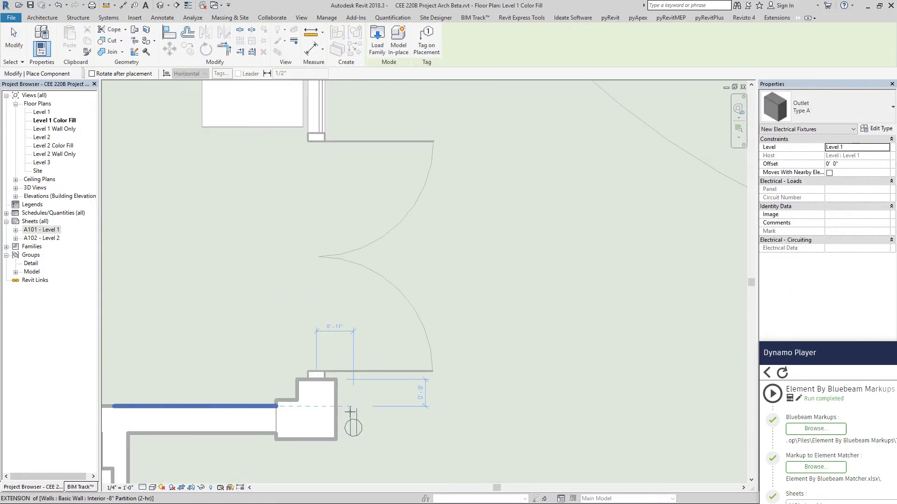
scroll(340, 411, "down", 5)
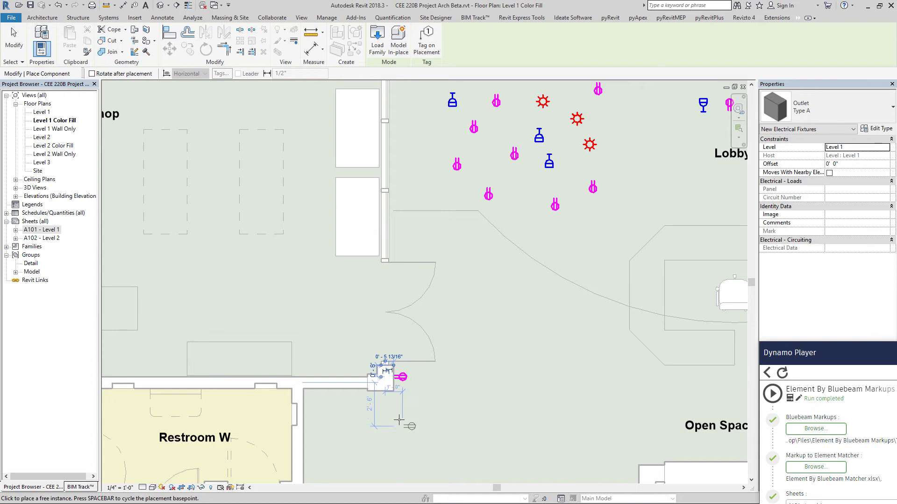
scroll(373, 367, "up", 4)
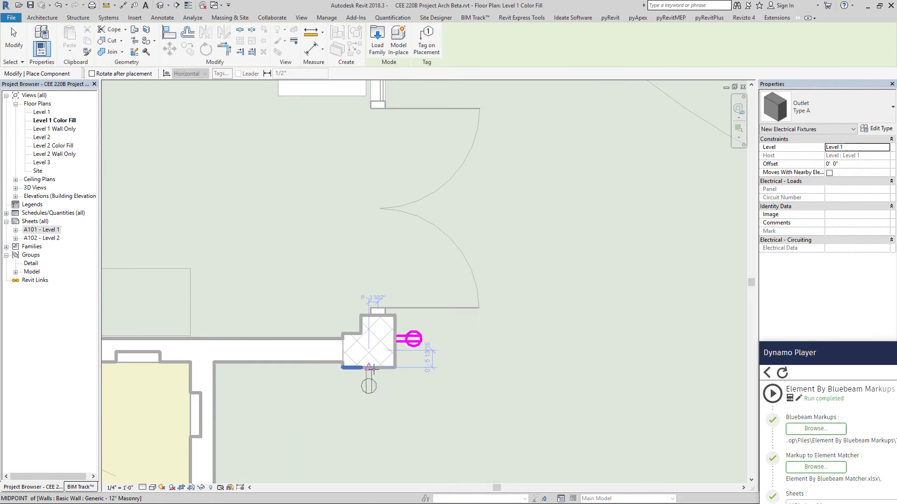
left_click(369, 370)
key("Escape")
key("Escape")
- Delete both outlets attached to the wall column
left_click(422, 346)
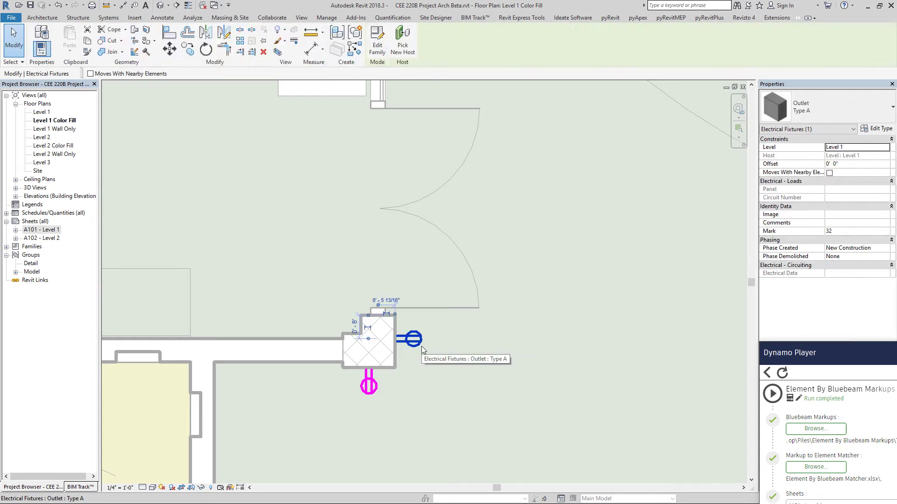
key("Delete")
left_click(371, 391)
key("Delete")
scroll(381, 438, "down", 5)
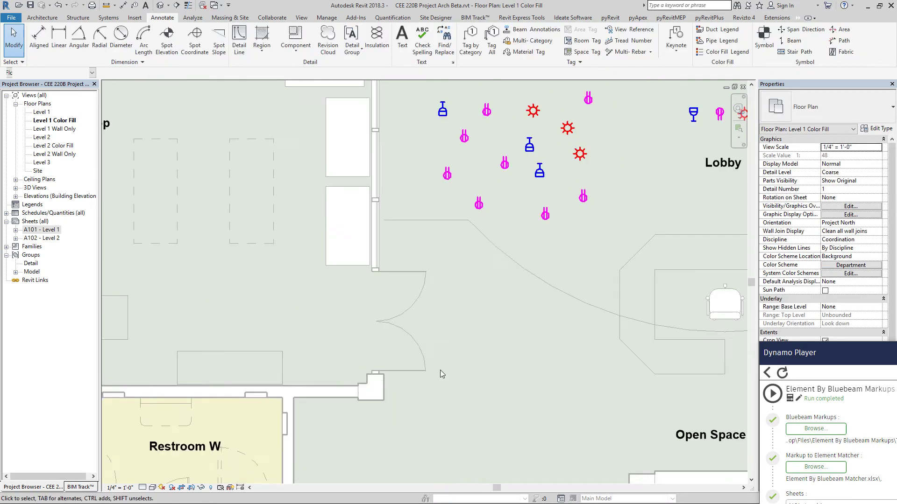
- Examine the orientation and placement of the lobby's outlets, lights and card readers, checking a card reader and an outlet individually
scroll(514, 183, "up", 1)
scroll(514, 183, "up", 2)
left_click_drag(351, 102, 612, 326)
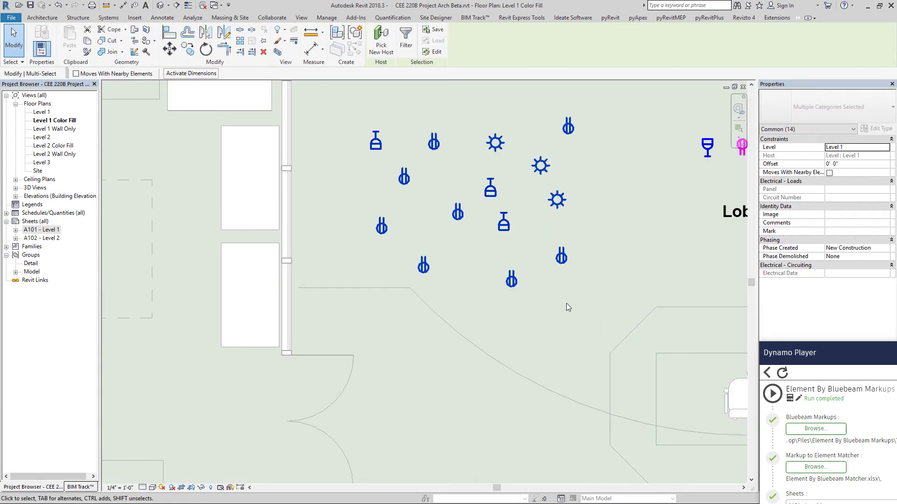
left_click(564, 300)
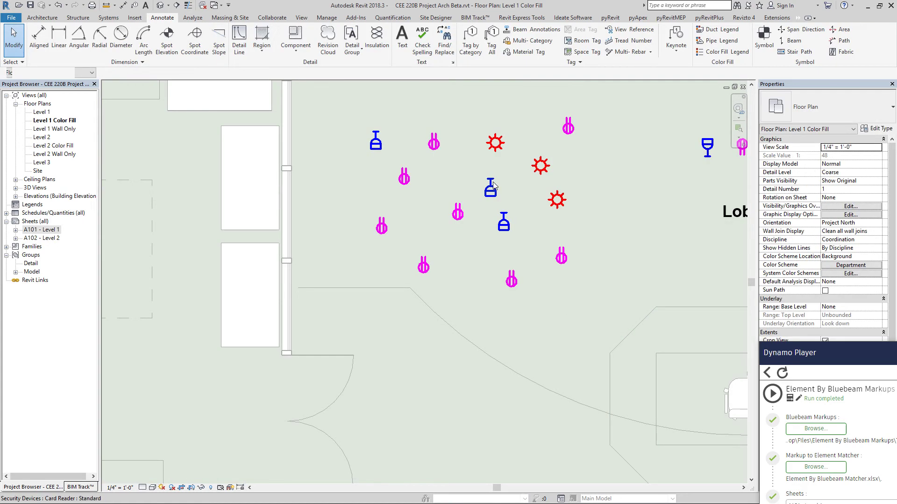
scroll(493, 190, "up", 1)
left_click(362, 141)
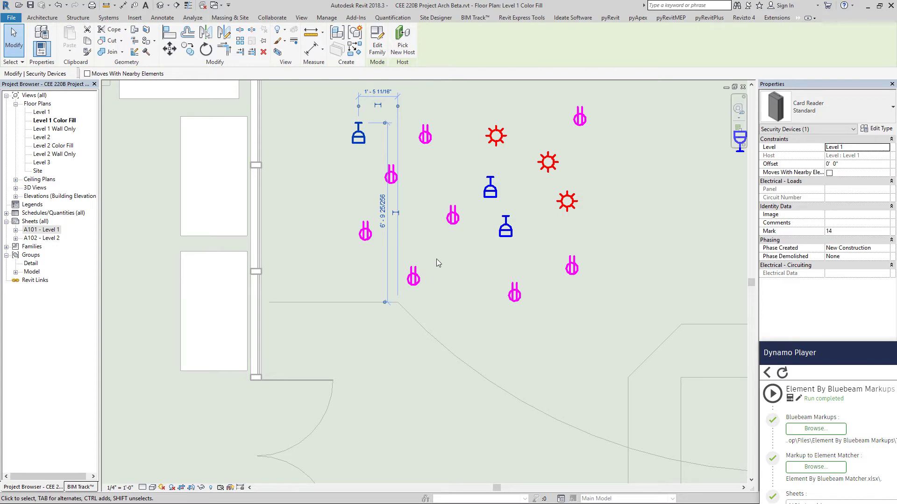
scroll(383, 187, "down", 4)
scroll(335, 194, "up", 5)
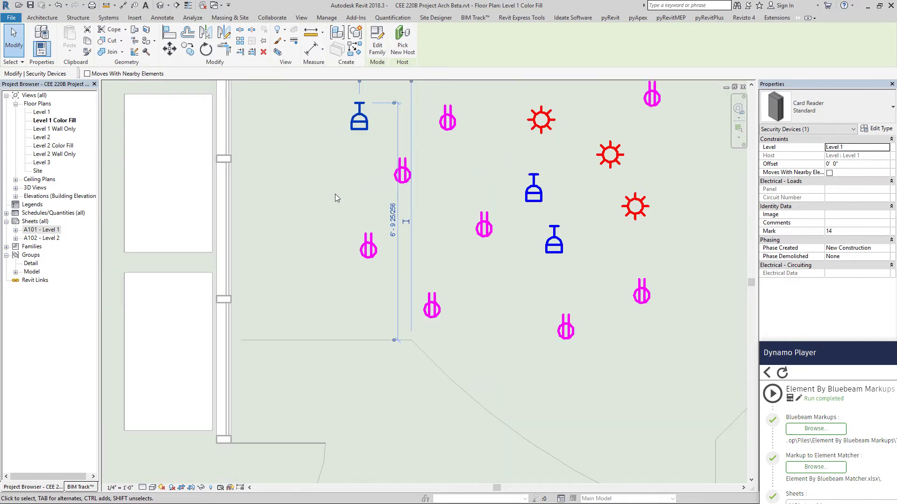
scroll(359, 165, "down", 3)
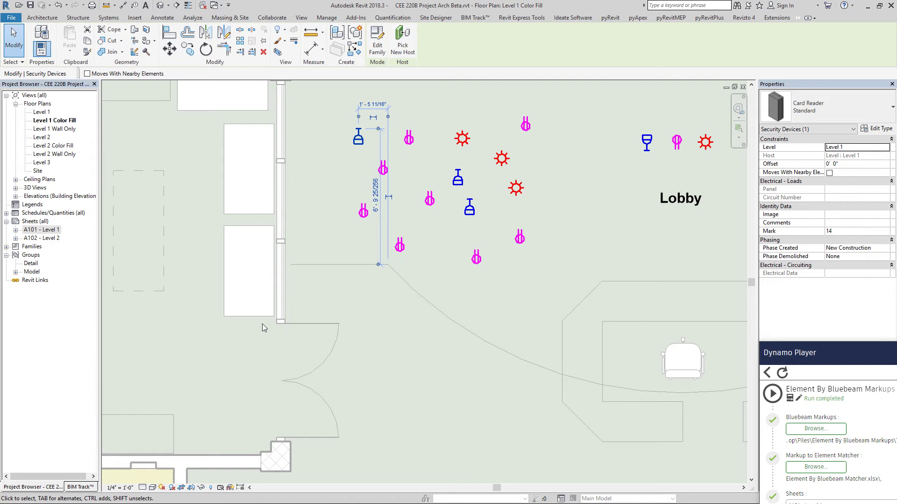
left_click(537, 240)
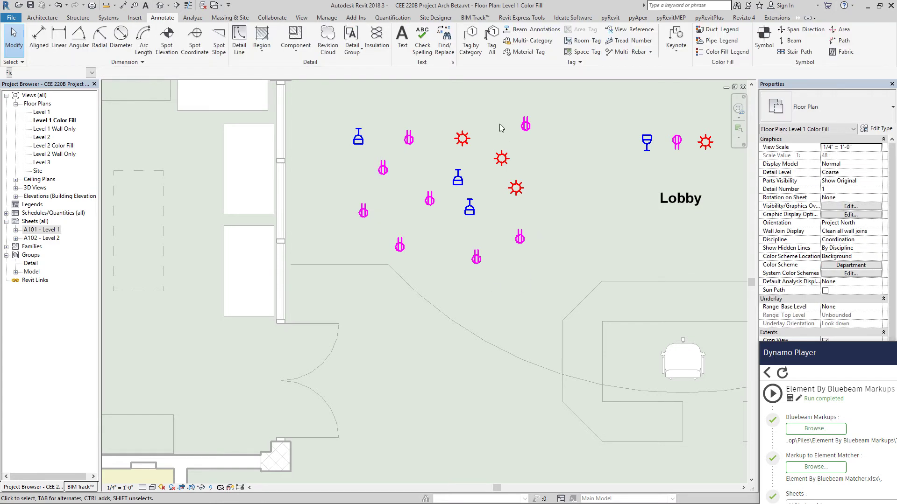
left_click(383, 169)
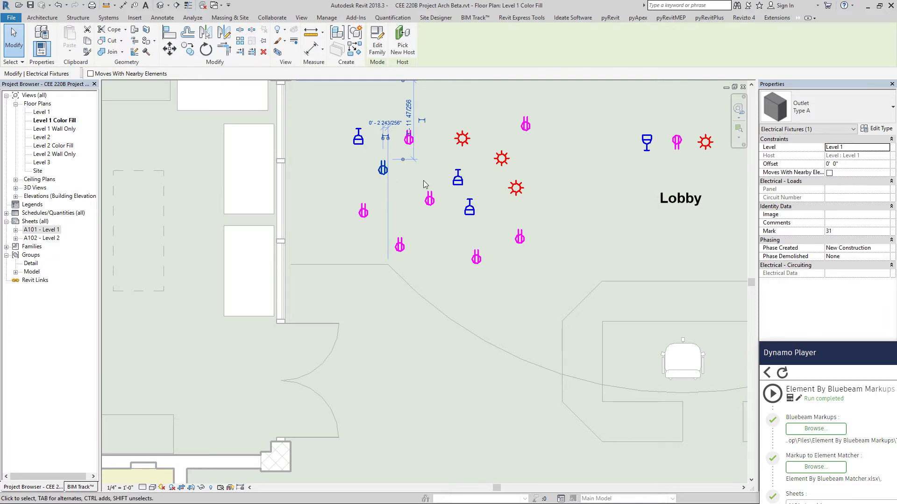
- Delete all the placed outlets, lights and card readers in the lobby, including the three above the Lobby label
left_click_drag(324, 104, 582, 296)
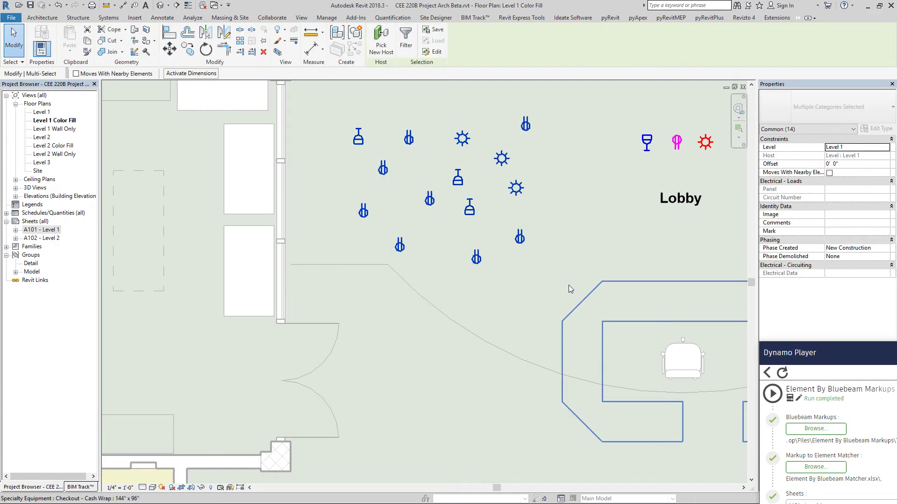
key("Delete")
mouse_move(477, 272)
middle_mouse_down()
mouse_move(403, 306)
mouse_move(387, 325)
middle_mouse_up()
scroll(490, 180, "down", 3)
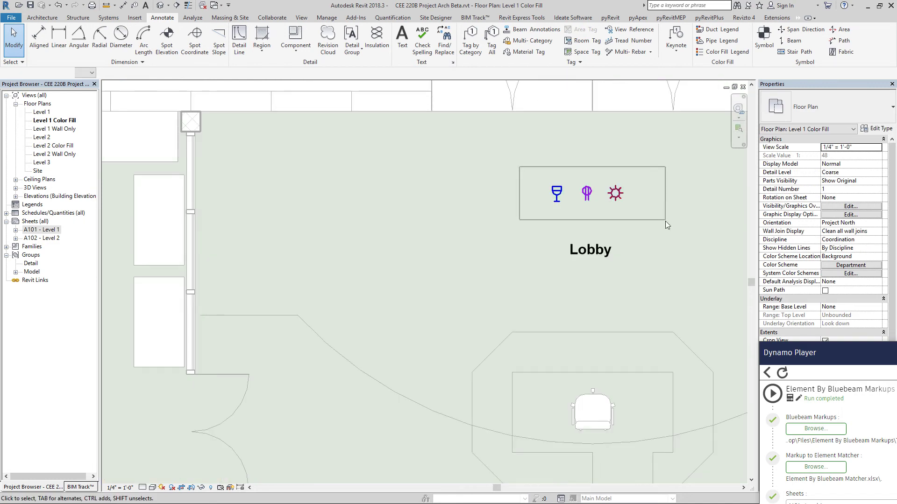
scroll(471, 183, "down", 5)
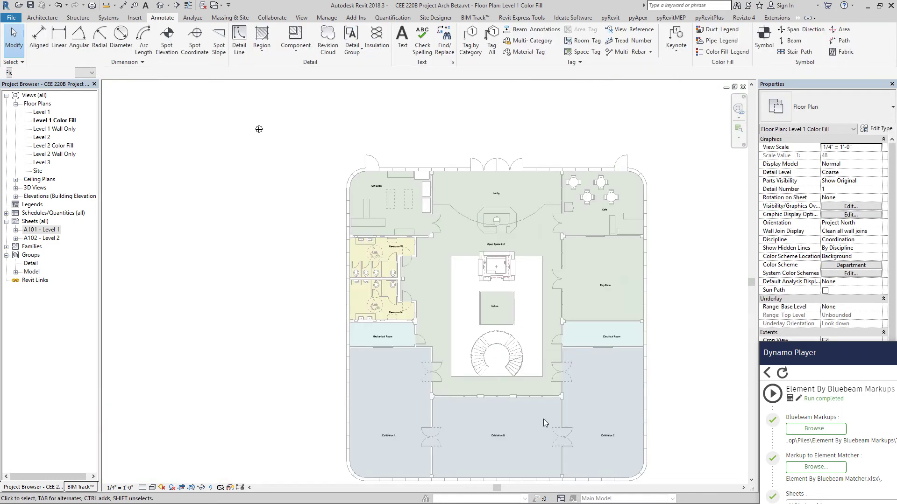
- Return Dynamo Player to its script list and move its window clear of the floor plan
scroll(540, 448, "up", 3)
scroll(540, 448, "down", 1)
left_click_drag(844, 351, 729, 148)
left_click(654, 168)
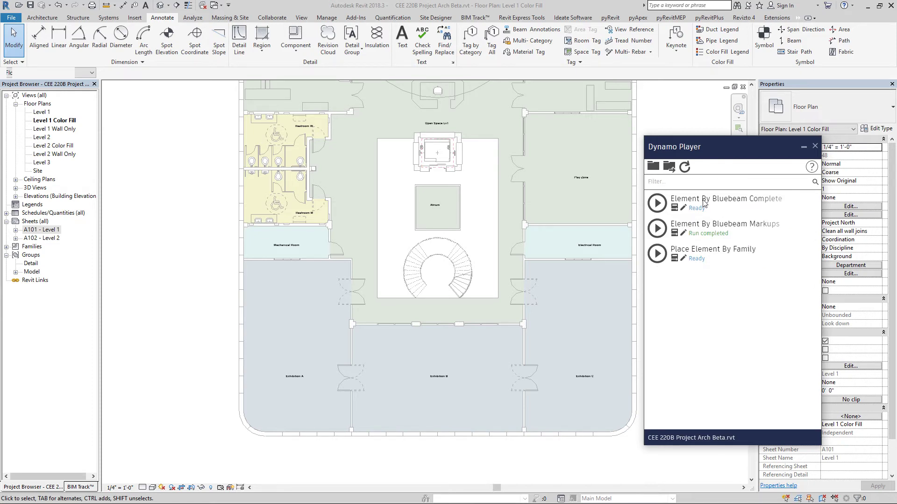
left_click_drag(722, 145, 797, 155)
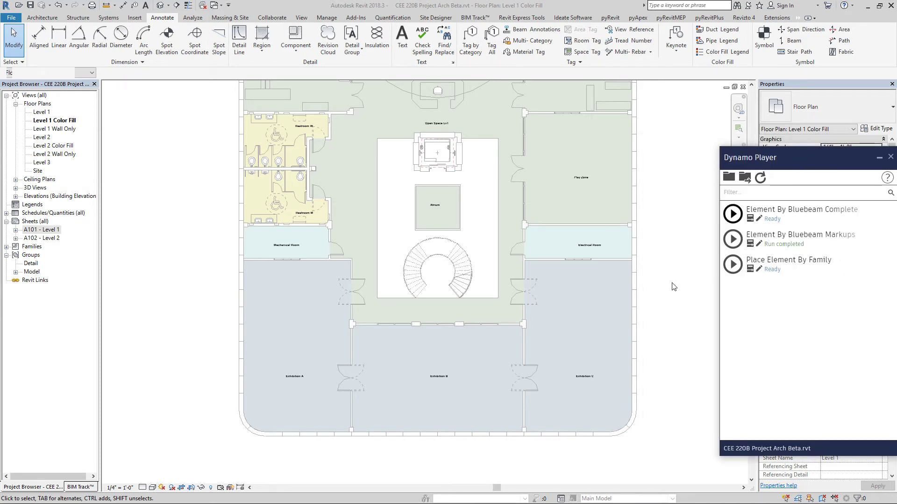
- Delete the circular generic annotation marker outside the building's upper-left corner
scroll(495, 315, "down", 3)
scroll(593, 285, "up", 5)
scroll(599, 278, "down", 4)
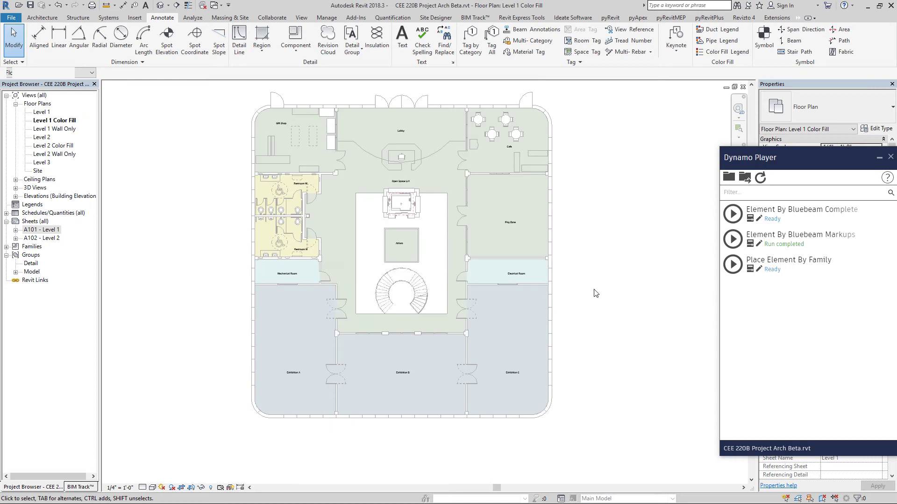
left_click(274, 186)
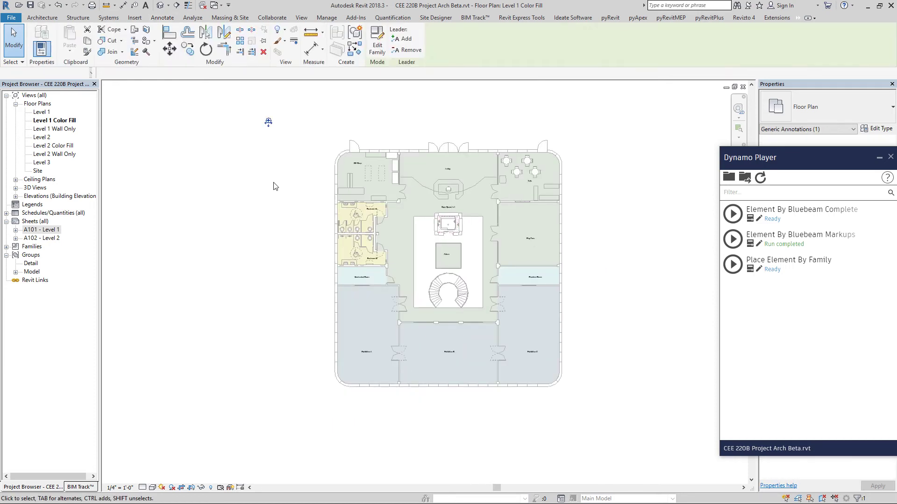
left_click(276, 196)
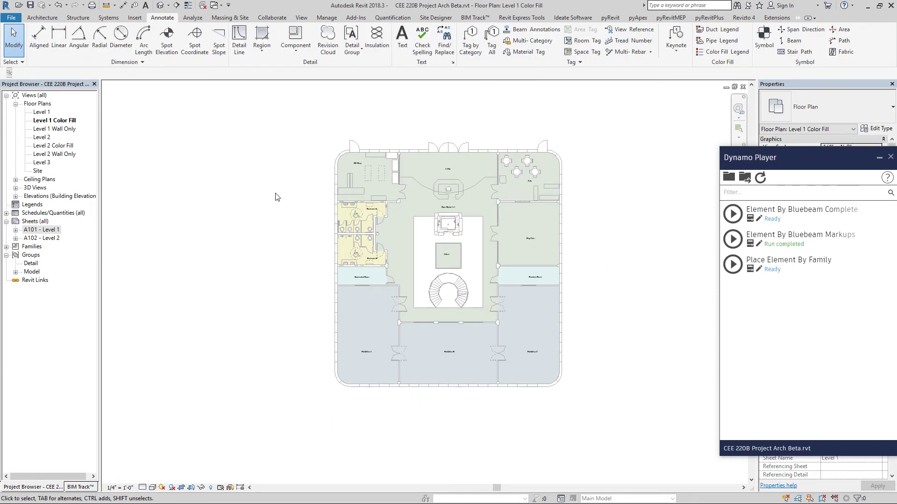
- Open sheet A101 - Level 1 and show the whole sheet
double_click(40, 229)
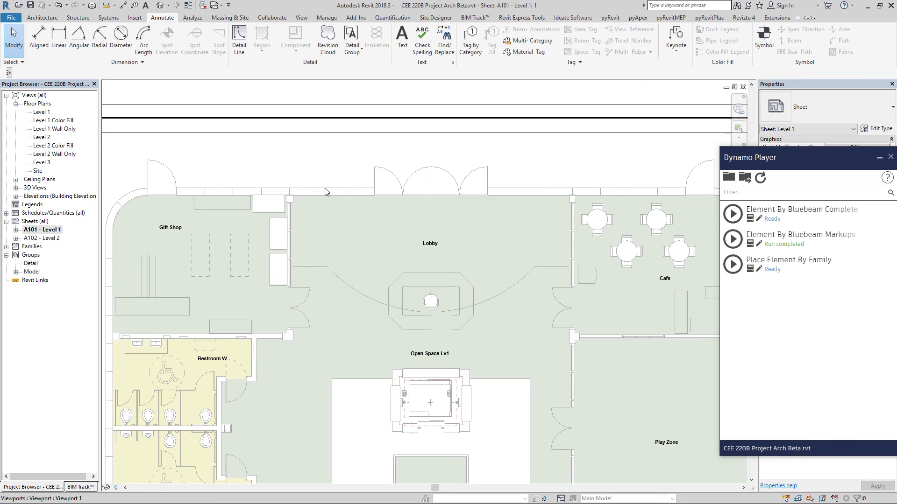
scroll(324, 192, "down", 8)
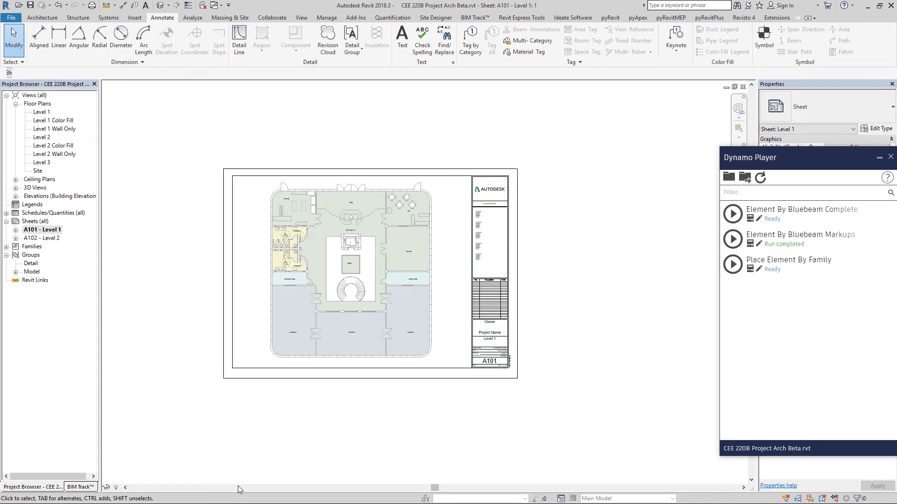
- Switch to Bluebeam Revu and close the Overlay, Test Page and Test Result documents, discarding their unsaved changes
key("super")
left_click(382, 498)
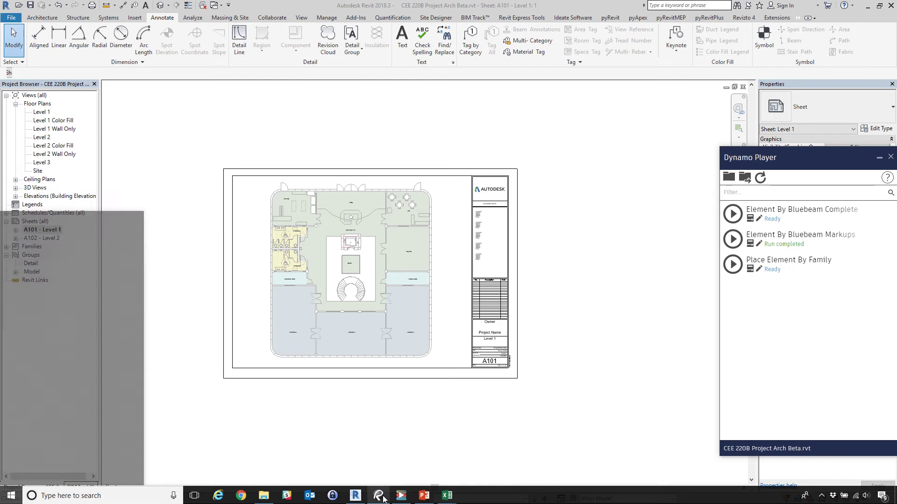
left_click_drag(492, 66, 497, 64)
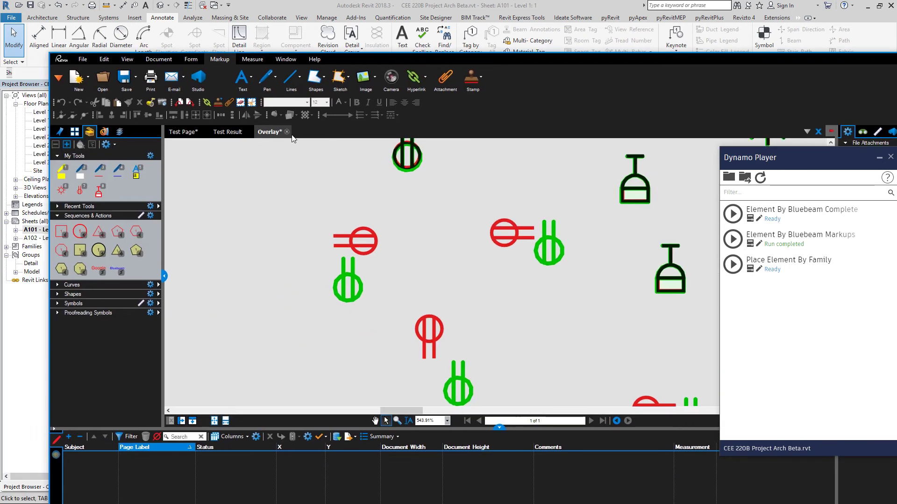
left_click(285, 132)
left_click(536, 353)
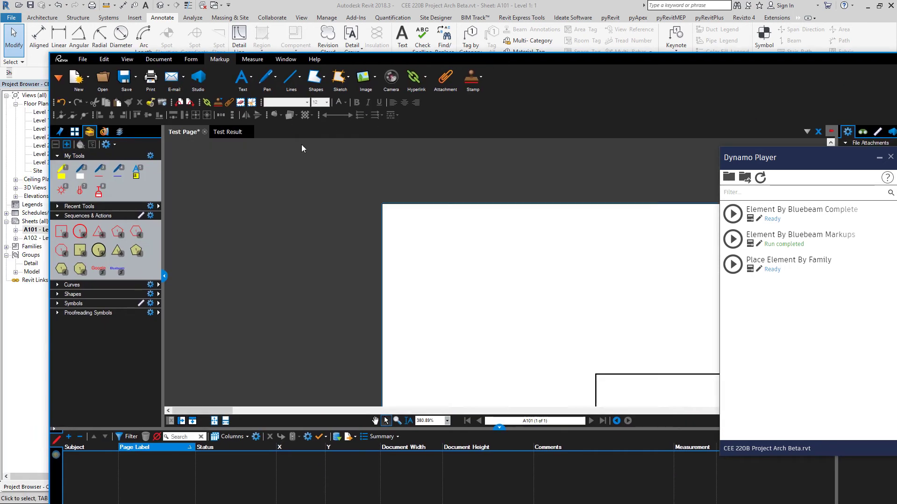
left_click(203, 135)
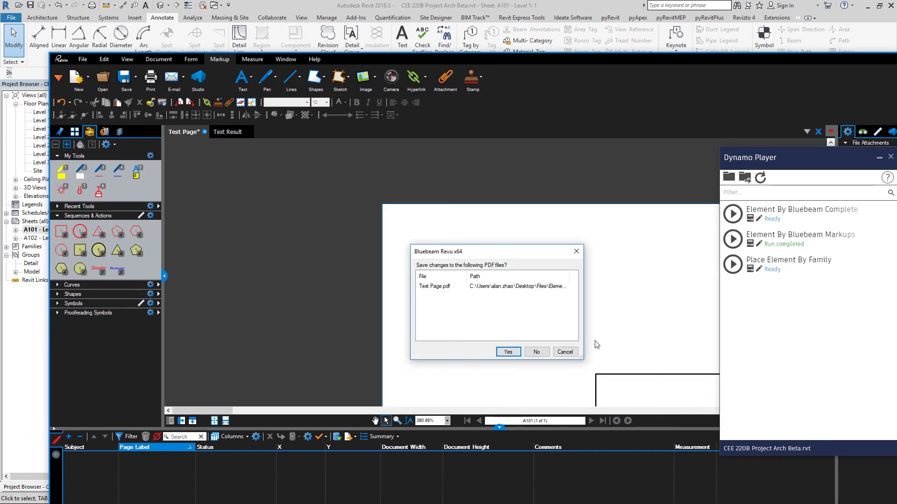
left_click(537, 351)
scroll(394, 300, "down", 2)
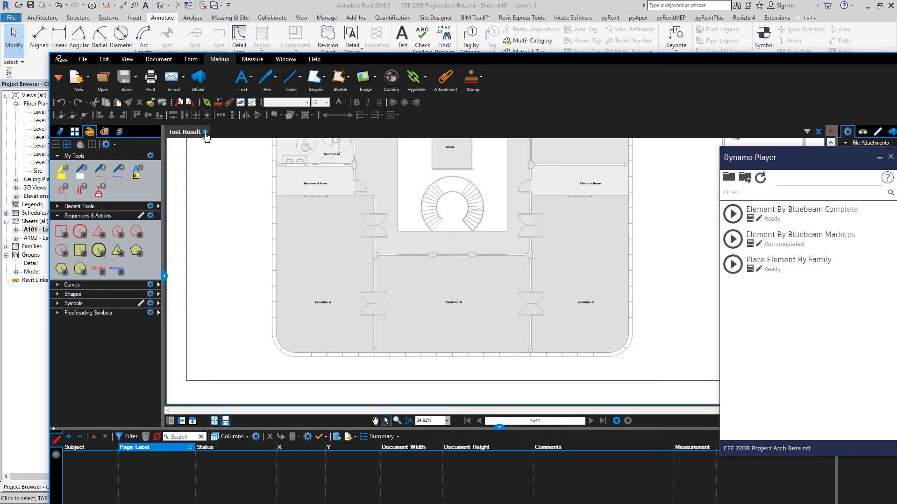
left_click(205, 132)
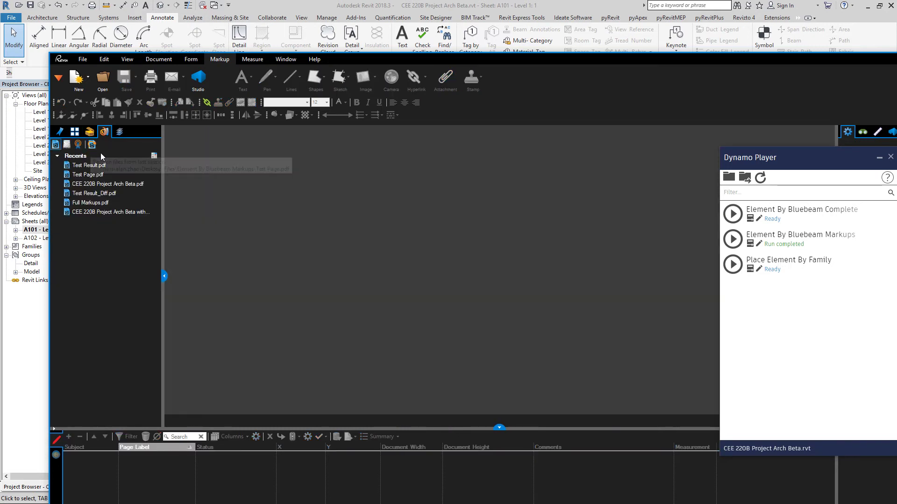
- Open the recent file Full Markups.pdf in a maximized Revu window and collapse the markups list to enlarge the page view
left_click(94, 202)
double_click(468, 59)
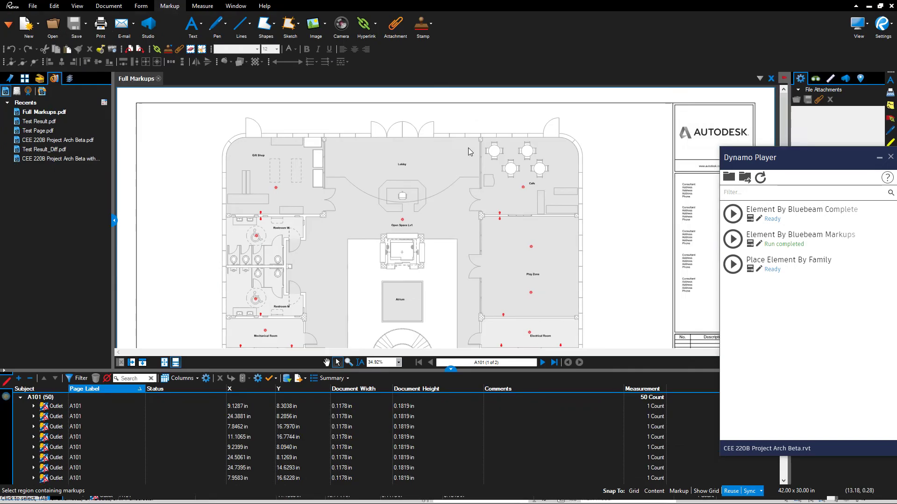
left_click_drag(526, 370, 526, 500)
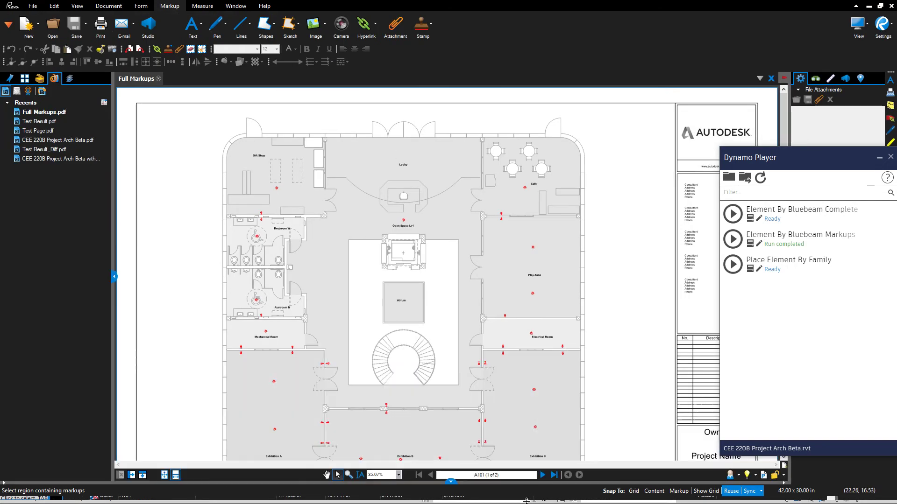
- Look over the marked-up A101 plan and move the Dynamo Player window clear of the sheet's Autodesk title block
scroll(500, 346, "down", 5)
scroll(500, 360, "up", 5)
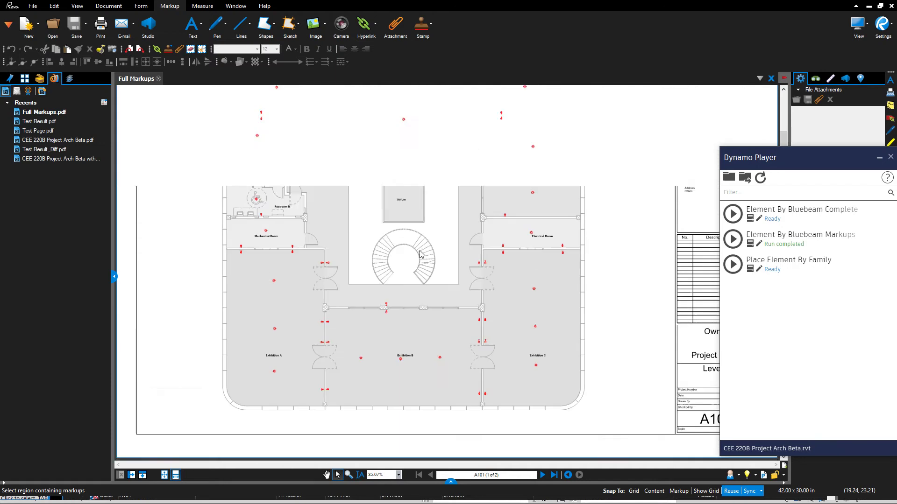
left_click_drag(822, 157, 847, 212)
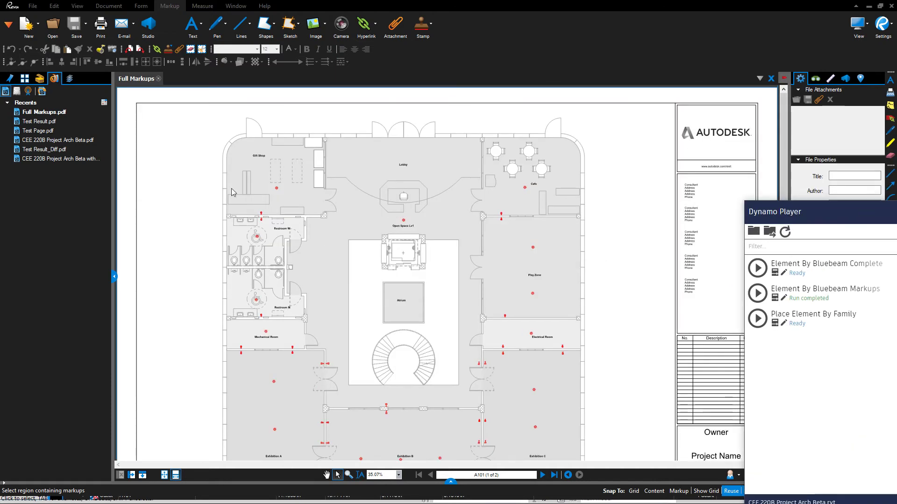
- Show the page thumbnails and view the markups on sheet A102
left_click(25, 78)
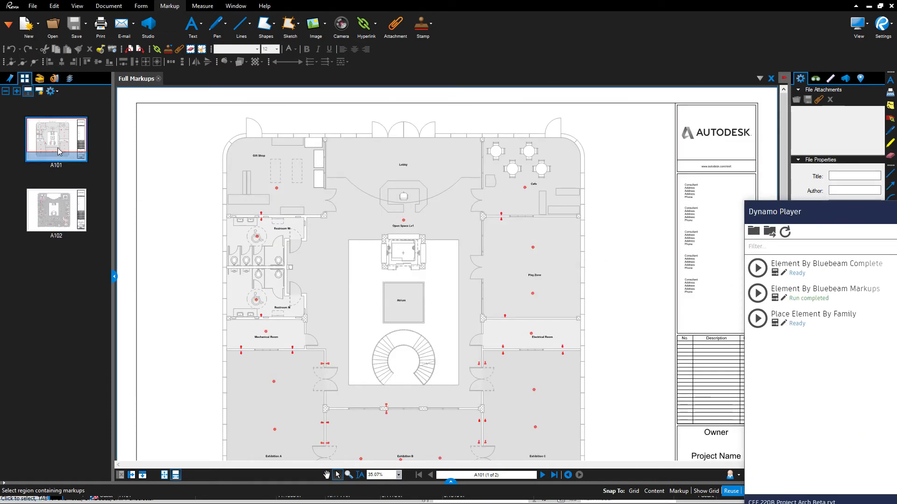
left_click(67, 203)
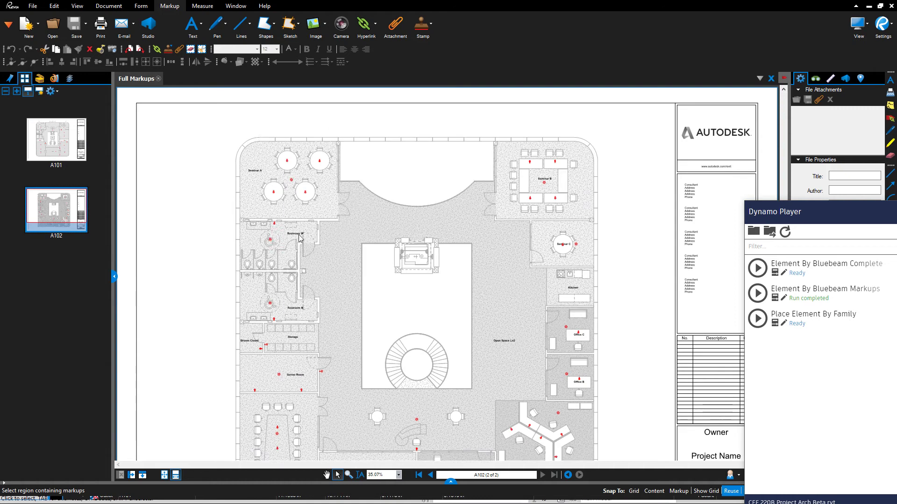
scroll(290, 444, "down", 3)
- Open the Markups list, collapse its page groups, and shrink the list to leave more room for the drawing
left_click(335, 492)
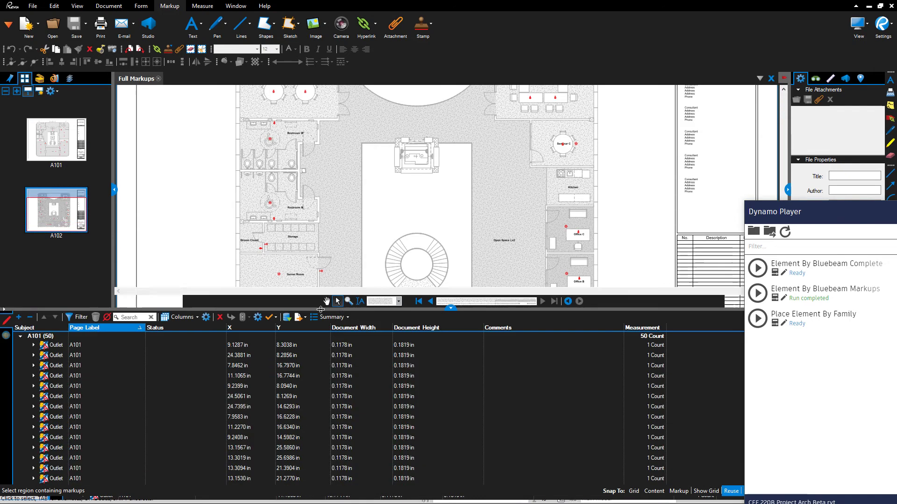
left_click(30, 314)
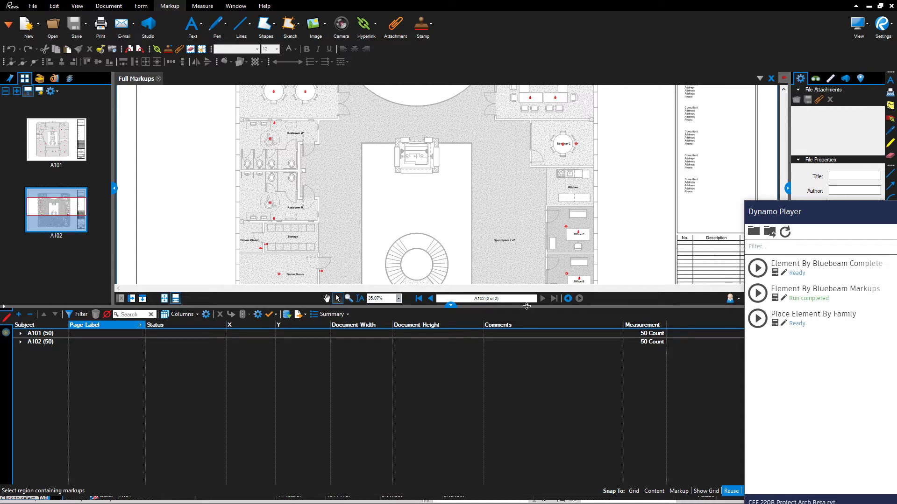
left_click_drag(527, 306, 526, 438)
- Return to sheet A101 and examine the outlet and light markups around the Mechanical Room up close
left_click(56, 139)
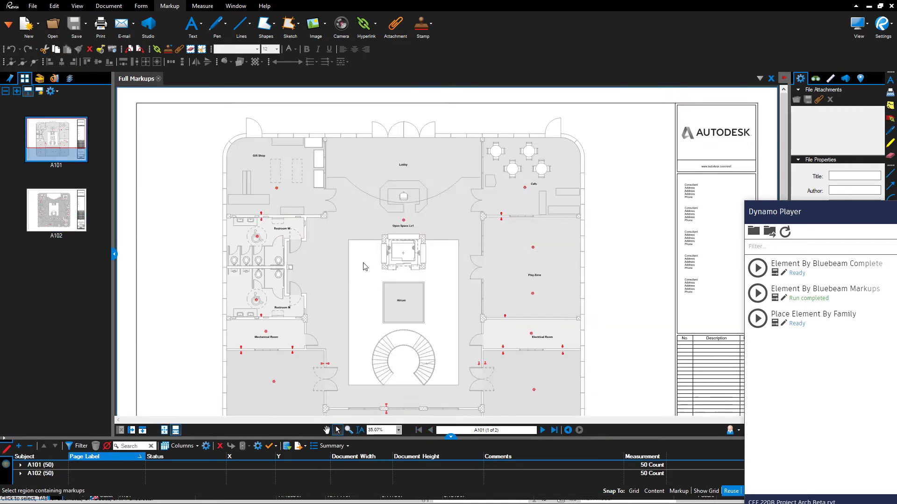
scroll(365, 266, "down", 3)
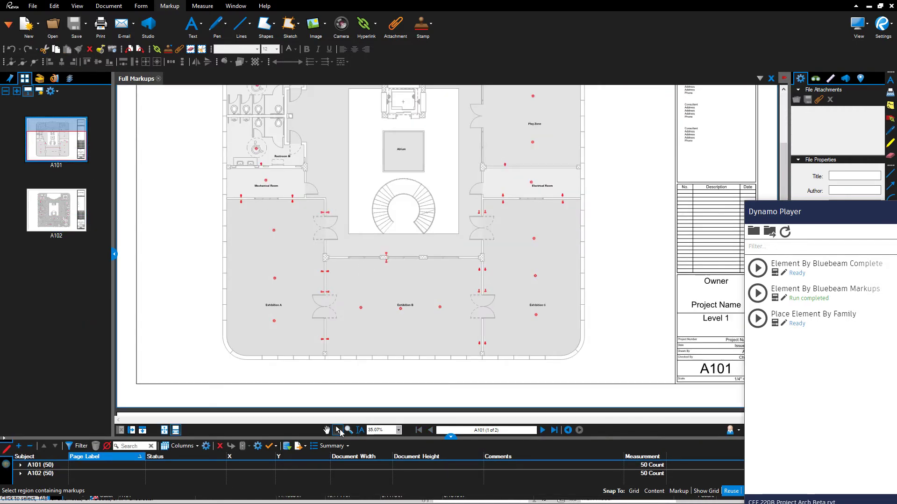
left_click(349, 431)
scroll(275, 192, "down", 2, "ctrl")
scroll(274, 193, "up", 5, "ctrl")
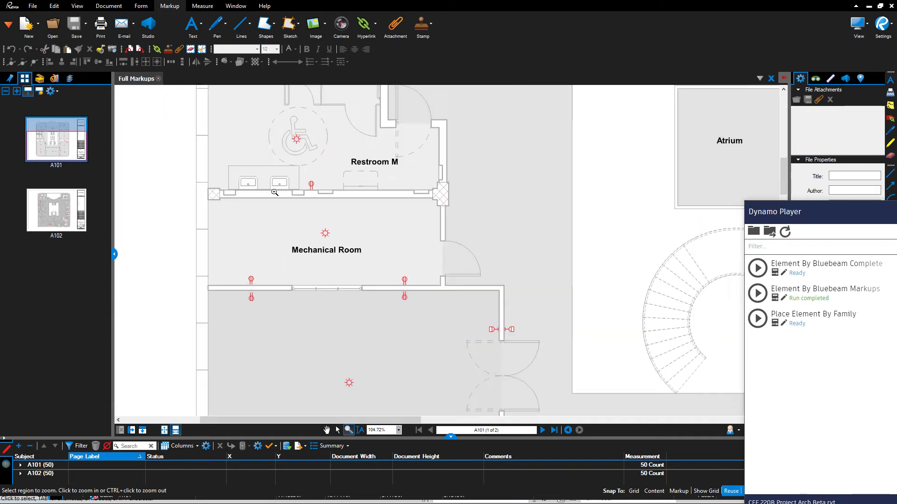
scroll(274, 192, "up", 2, "ctrl")
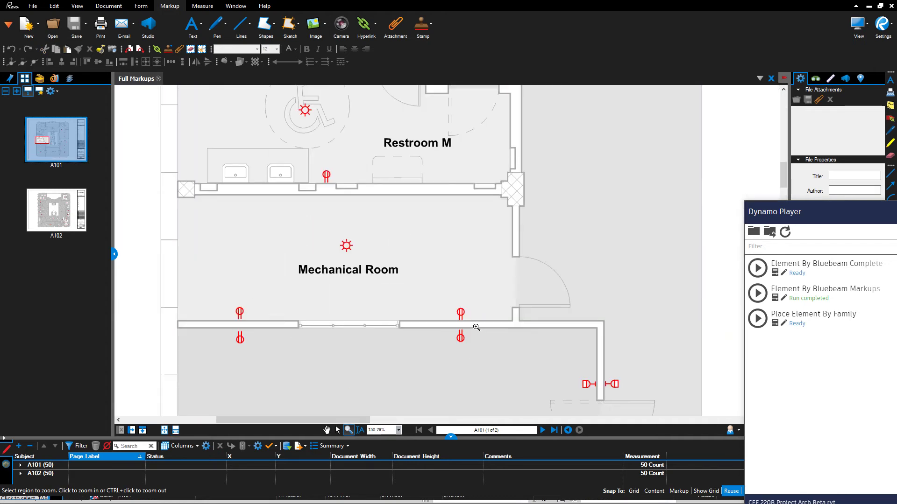
scroll(476, 328, "down", 3, "ctrl")
scroll(419, 277, "up", 4, "ctrl")
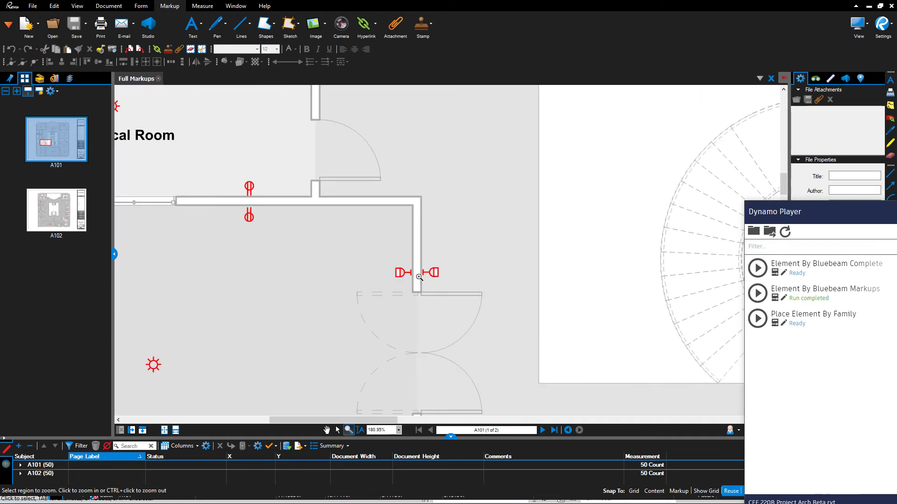
- Examine the light and wall device markups around Exhibition A and its double doors
left_click(327, 431)
scroll(427, 327, "down", 3)
scroll(427, 328, "down", 3)
left_click_drag(421, 341, 530, 254)
scroll(392, 267, "down", 6)
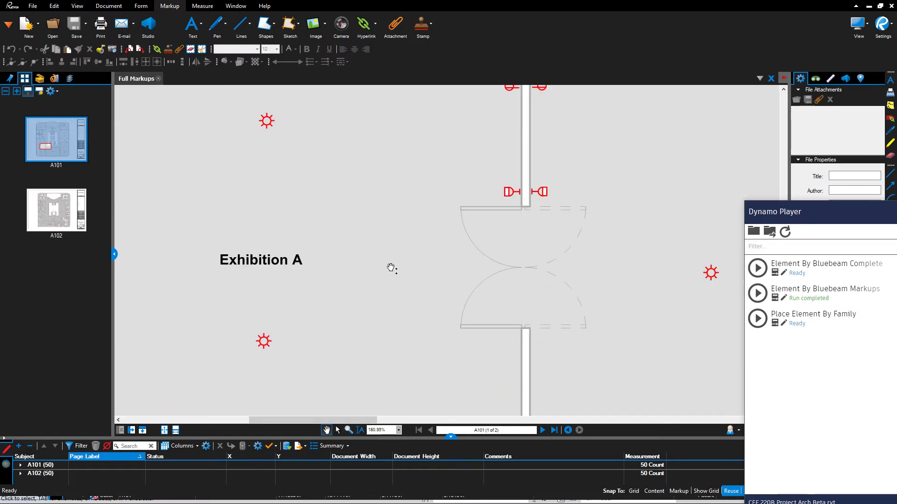
left_click(337, 430)
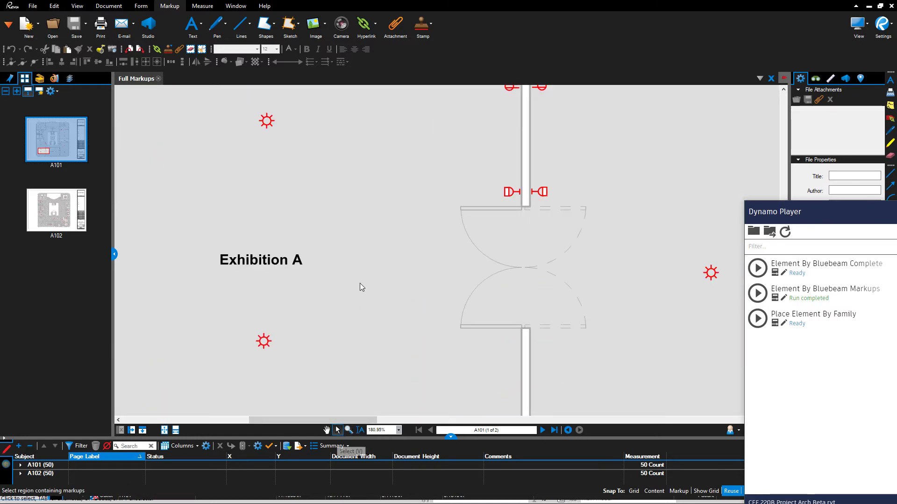
scroll(360, 284, "up", 5)
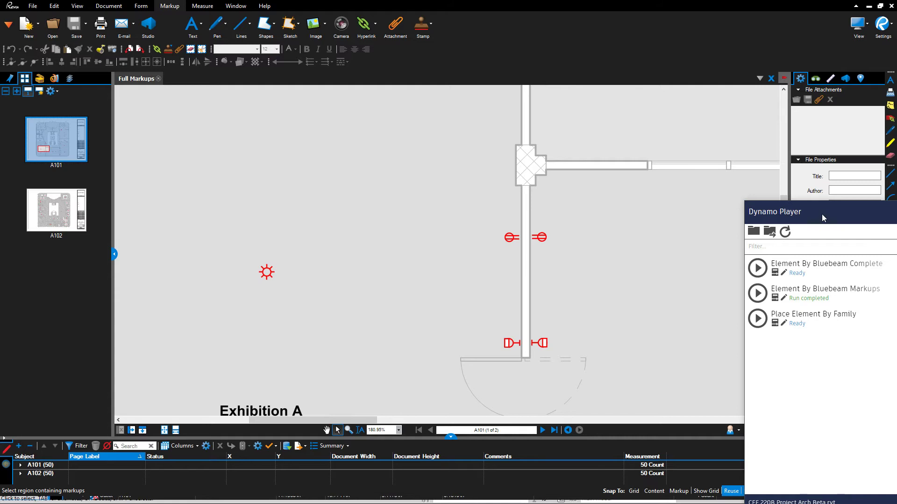
- Move the Dynamo Player window clear of the drawing area and fit sheet A101 to the view width
left_click_drag(823, 218, 847, 289)
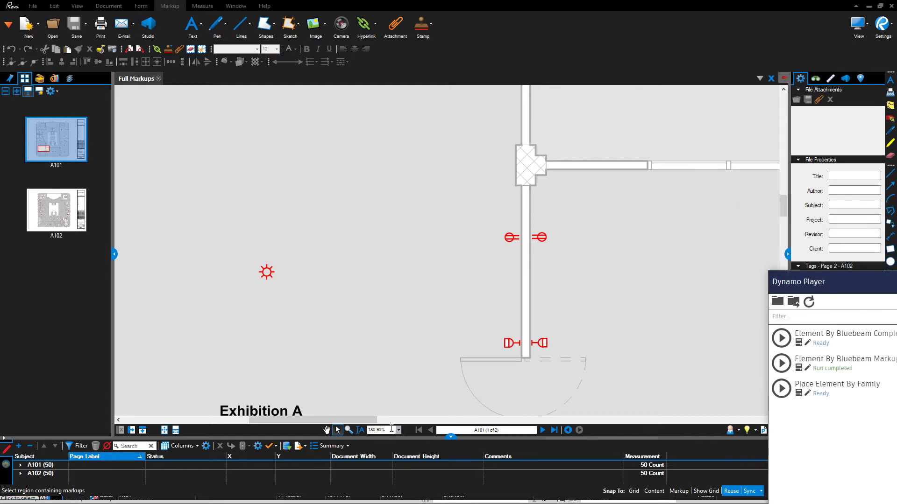
left_click(398, 430)
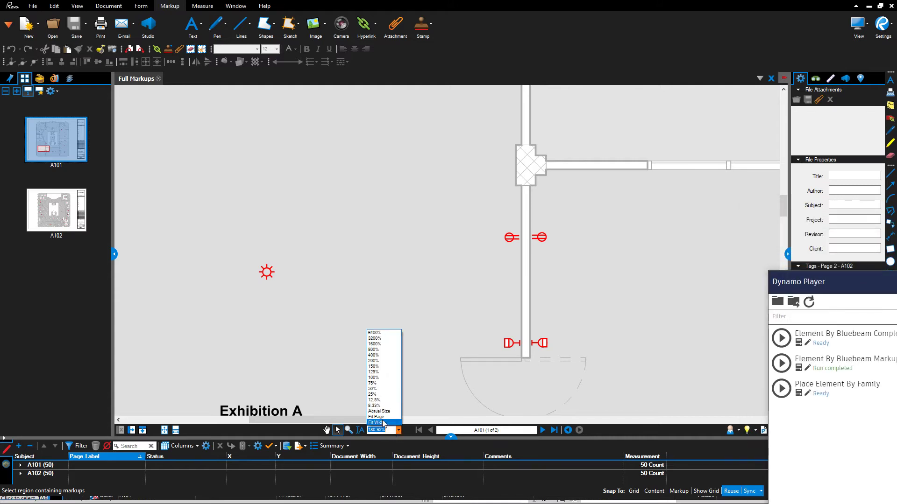
left_click(383, 422)
scroll(354, 316, "up", 2)
scroll(262, 256, "down", 1)
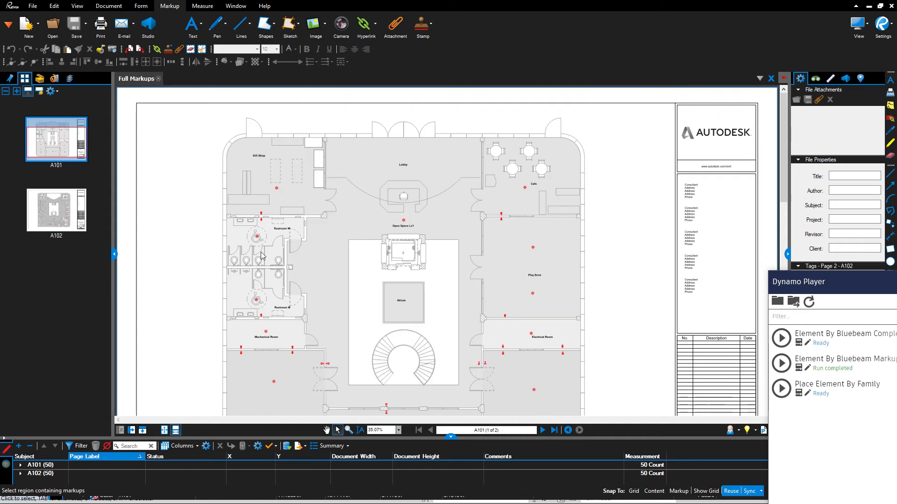
- Examine the markups on sheet A101 from Restroom W across to the Electrical Room and Exhibition C
left_click(348, 430)
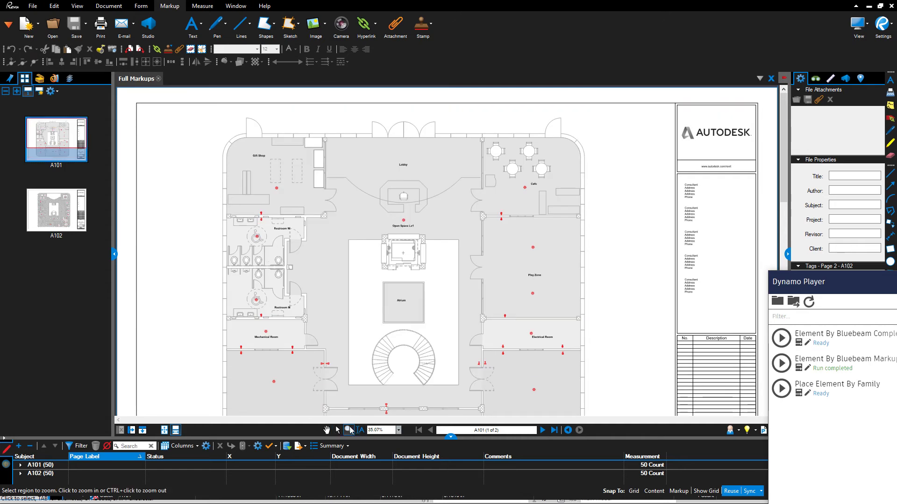
left_click(270, 199)
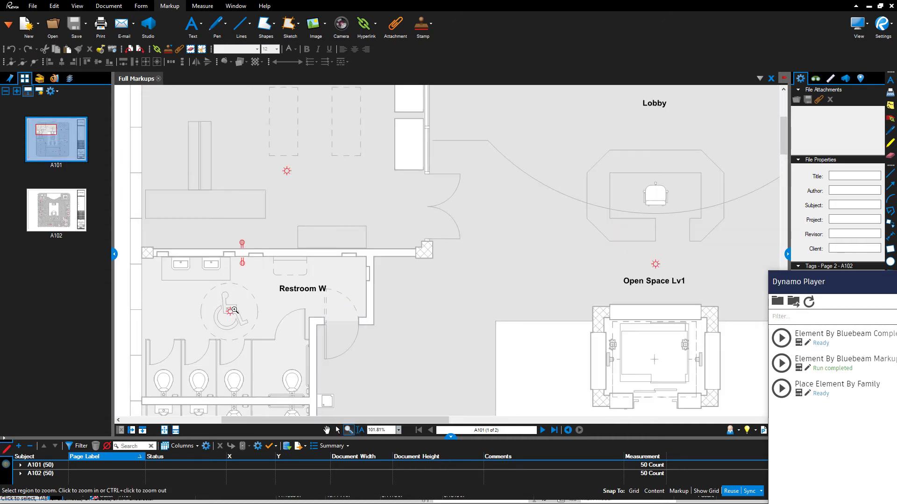
scroll(318, 188, "down", 5)
scroll(546, 180, "up", 4)
scroll(546, 181, "down", 4)
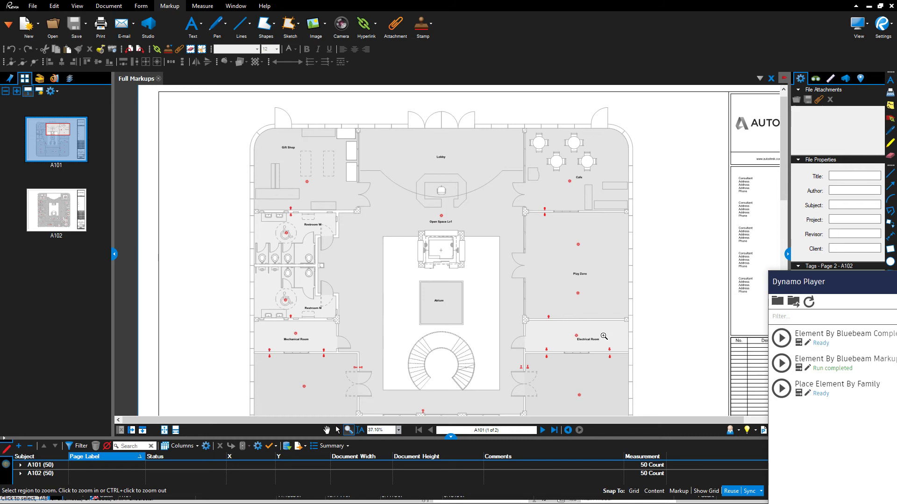
scroll(580, 366, "up", 4)
middle_click_drag(575, 367, 532, 140)
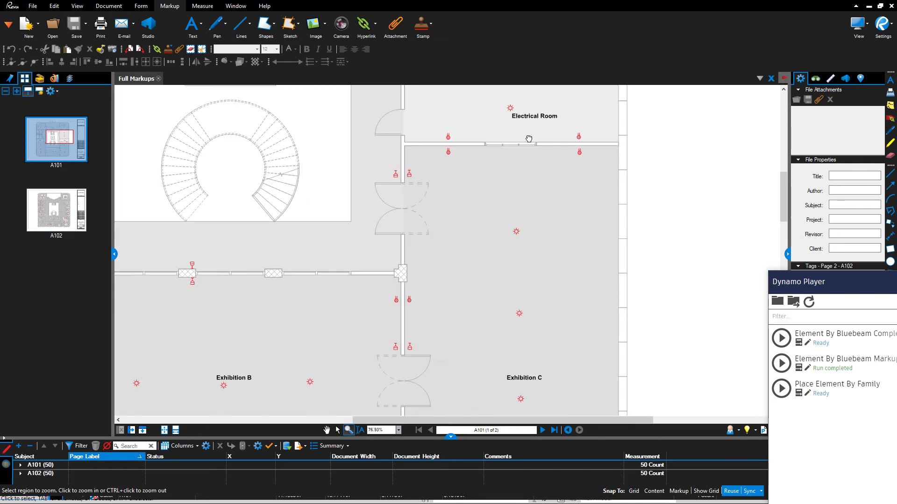
- Compare the orientation of the paired wall device markups beside Exhibition A with those near the Electrical Room
scroll(432, 237, "down", 2)
scroll(615, 252, "down", 1)
scroll(351, 247, "up", 8)
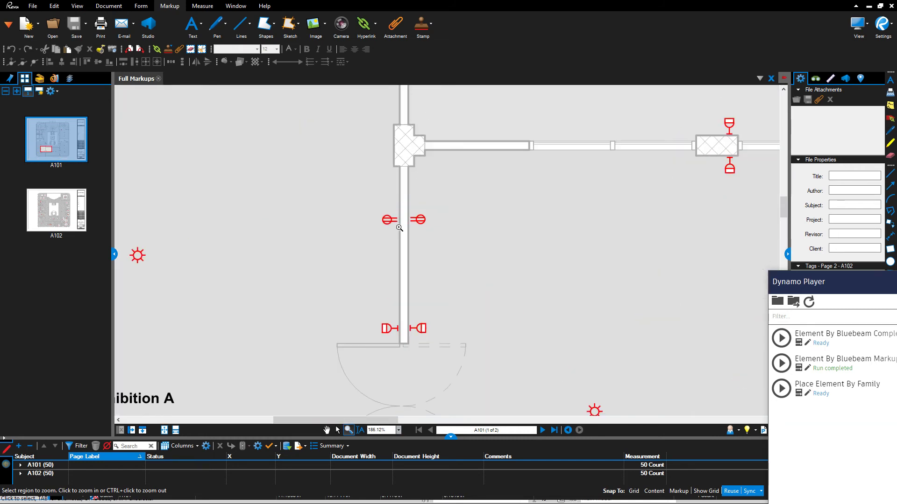
scroll(383, 221, "down", 4)
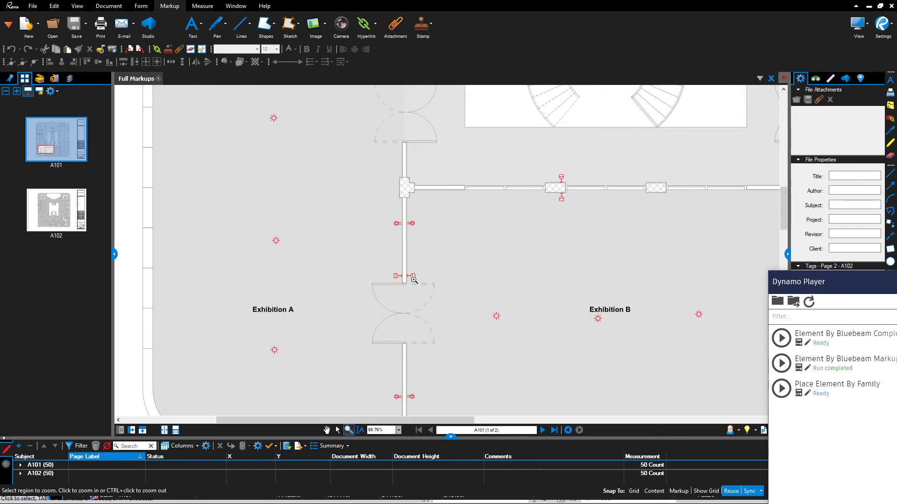
mouse_move(444, 325)
middle_mouse_down()
mouse_move(444, 255)
mouse_move(435, 335)
middle_mouse_up()
scroll(463, 154, "up", 2)
middle_click_drag(463, 155, 464, 332)
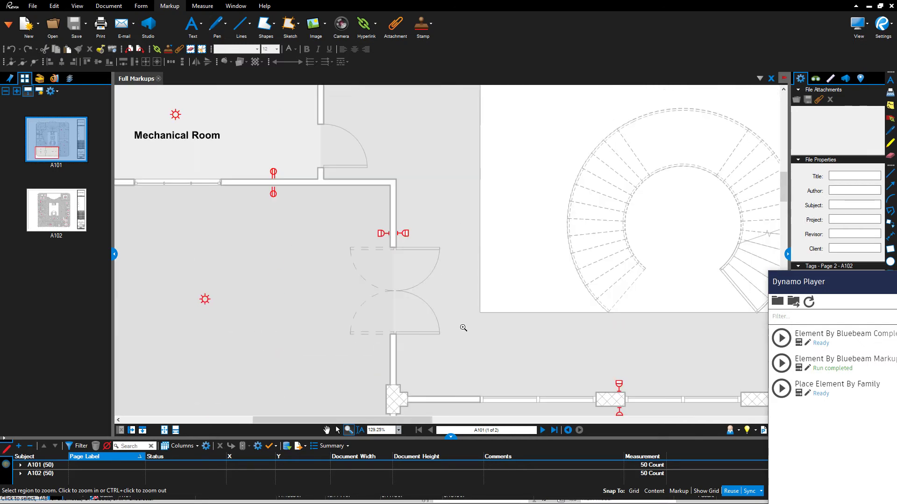
scroll(270, 180, "down", 5)
scroll(705, 159, "up", 6)
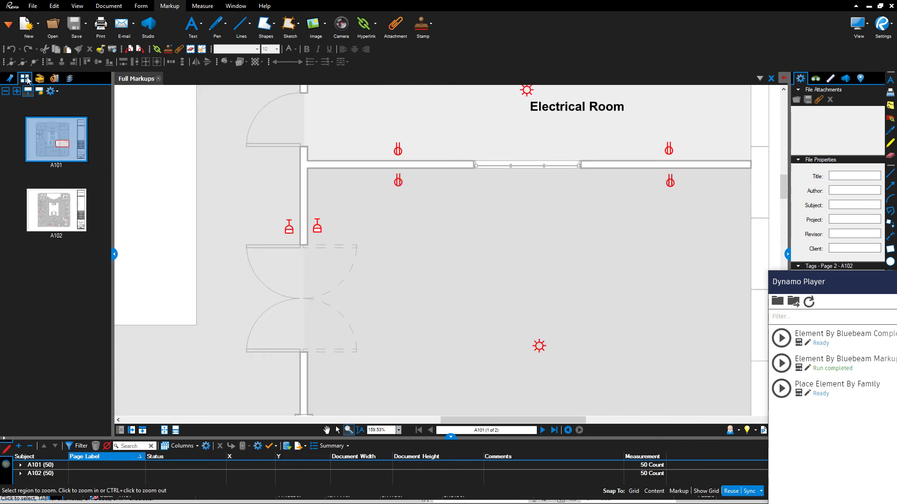
- Place a trial round outlet symbol from the custom tools below the Electrical Room wall, and delete it
left_click(39, 78)
left_click(30, 137)
left_click(482, 215)
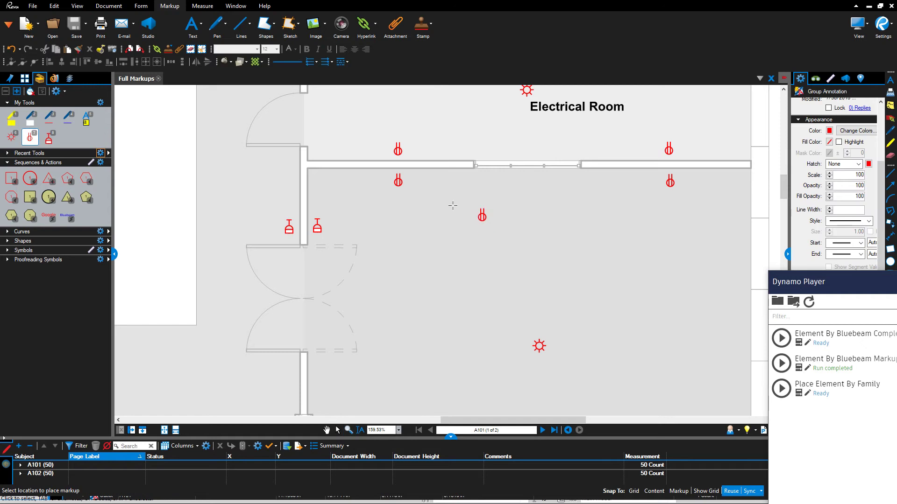
left_click(432, 184)
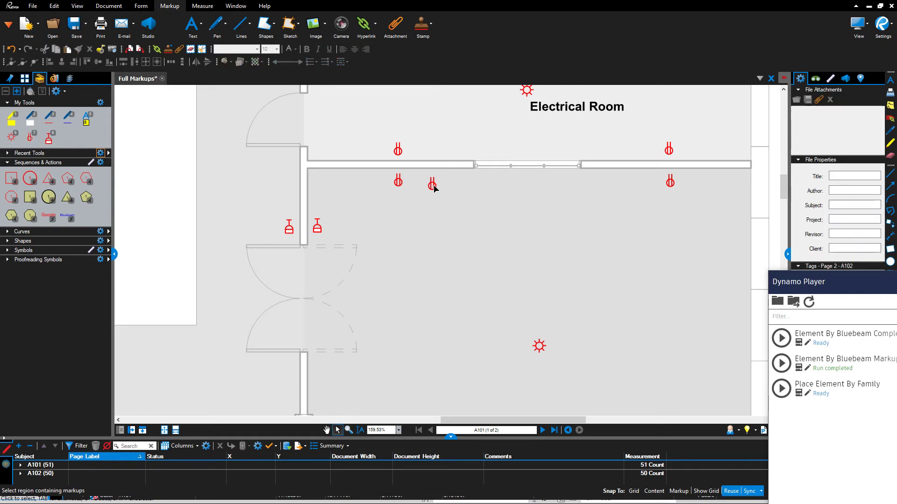
left_click(432, 185)
key("Delete")
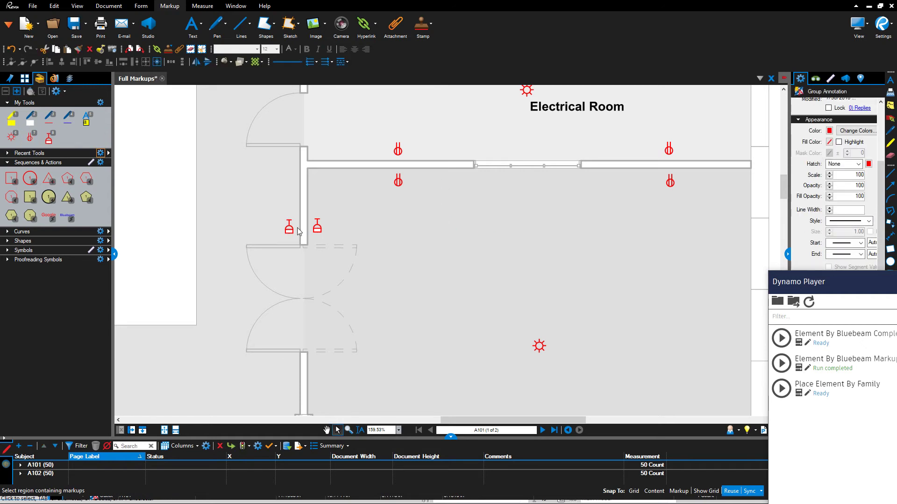
- Place a trial copy of the other wall device symbol beside the double doors below the Electrical Room, and delete it
left_click(47, 140)
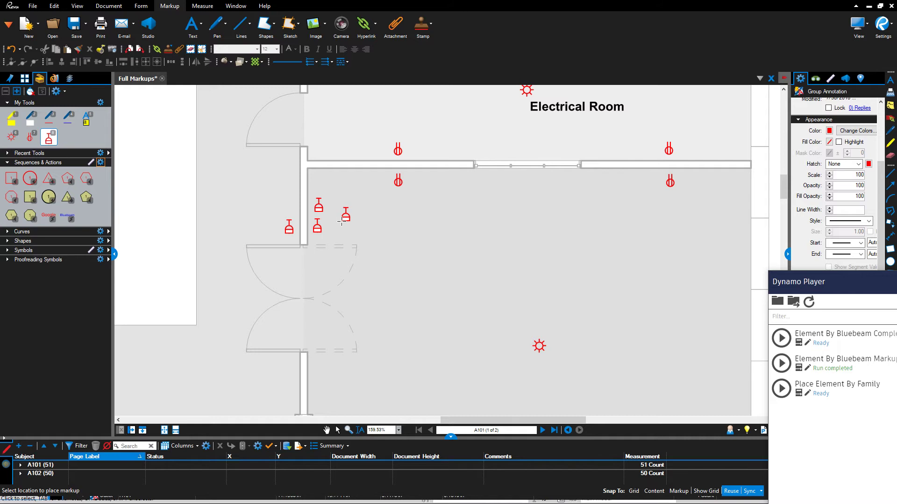
key("Escape")
left_click(322, 210)
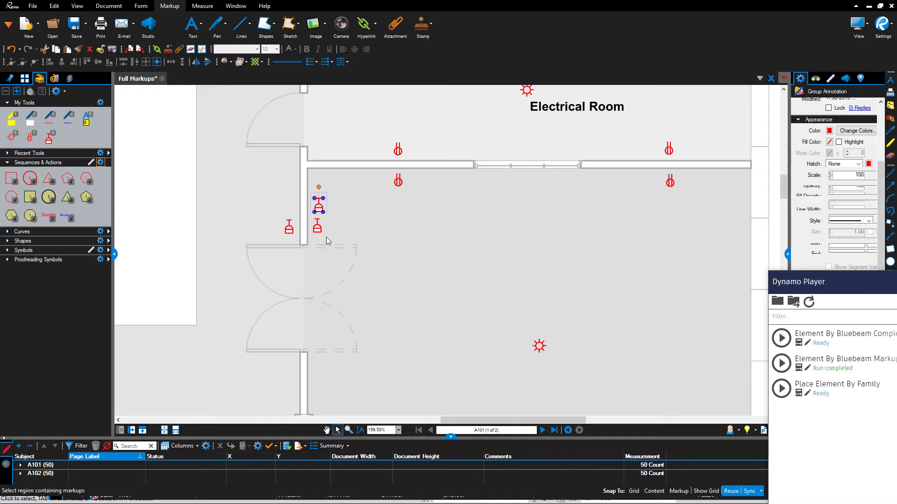
- Examine the paired wall device markups along Exhibition C's wall and the surrounding rooms on sheet A101
scroll(340, 189, "down", 5)
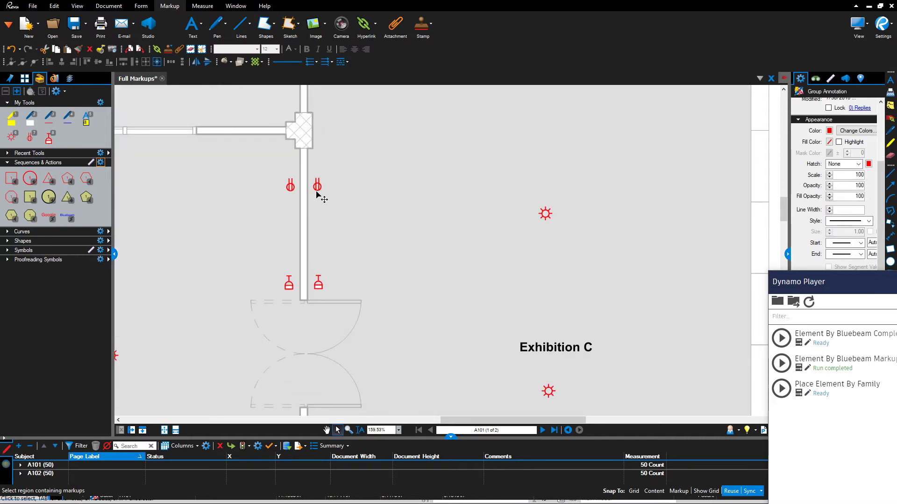
left_click_drag(262, 168, 433, 241)
left_click(244, 227)
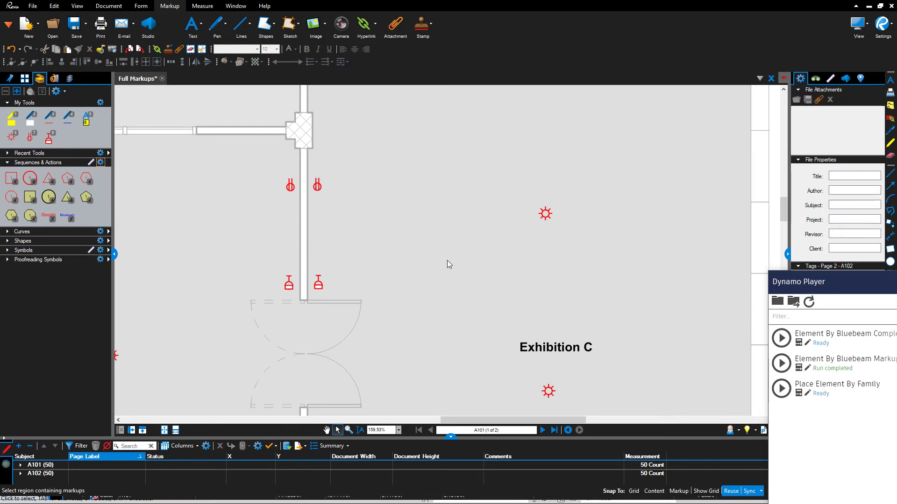
left_click(349, 430)
scroll(411, 294, "down", 2)
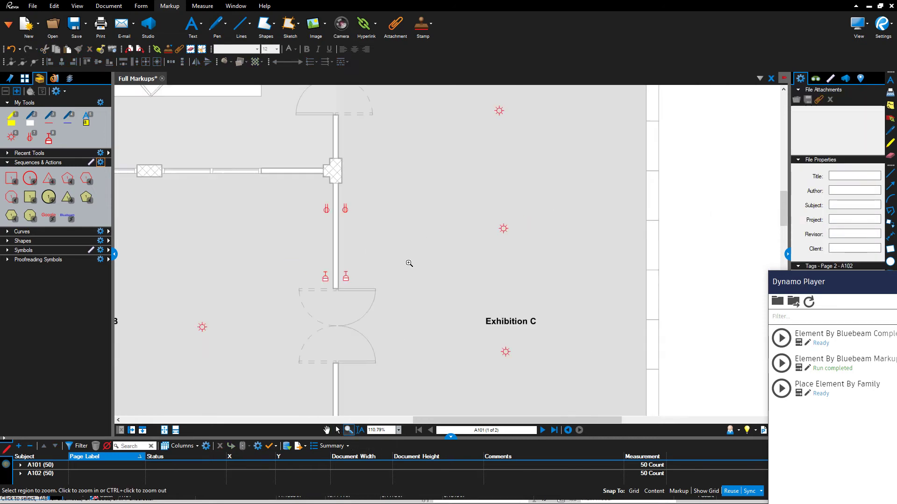
scroll(465, 335, "down", 1)
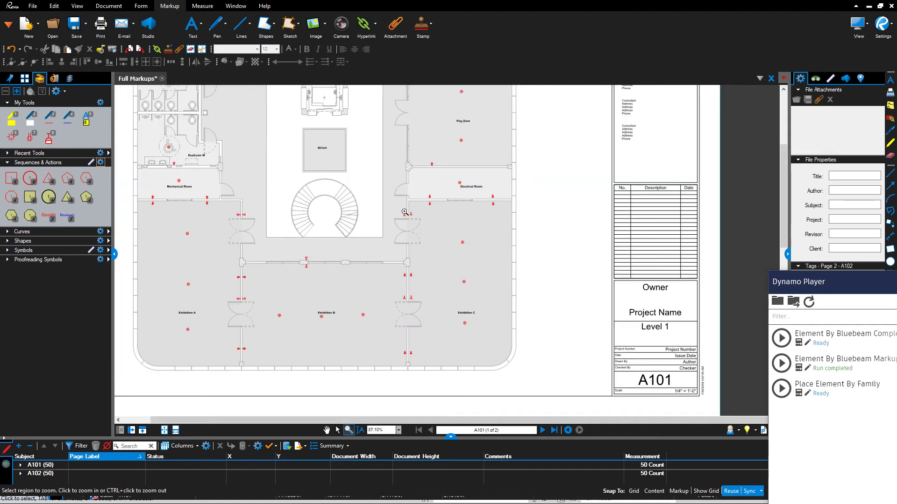
scroll(184, 180, "up", 2)
scroll(208, 258, "down", 2)
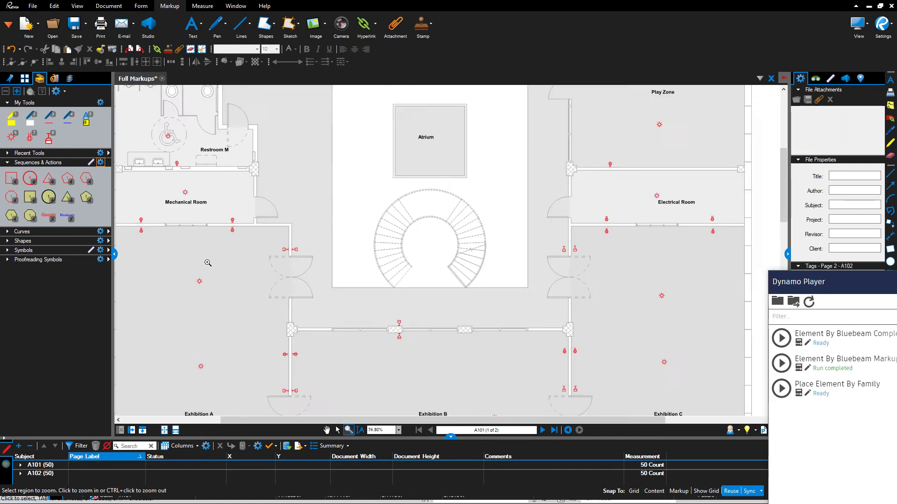
- Bring back the page thumbnails and view the Level 2 markups on sheet A102
left_click(24, 79)
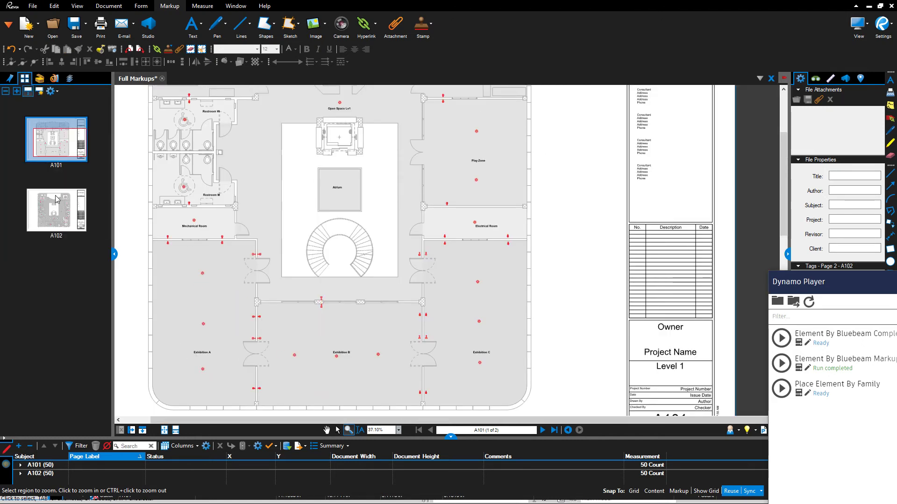
left_click(57, 211)
scroll(341, 283, "down", 1)
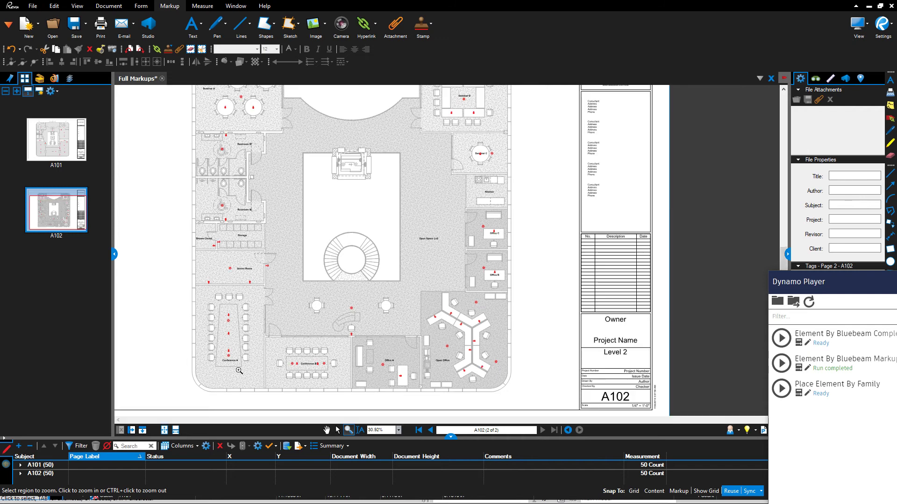
- Examine the light and outlet markups in Conference A, Conference B, Office A and the Open Office on sheet A102
left_click(269, 331)
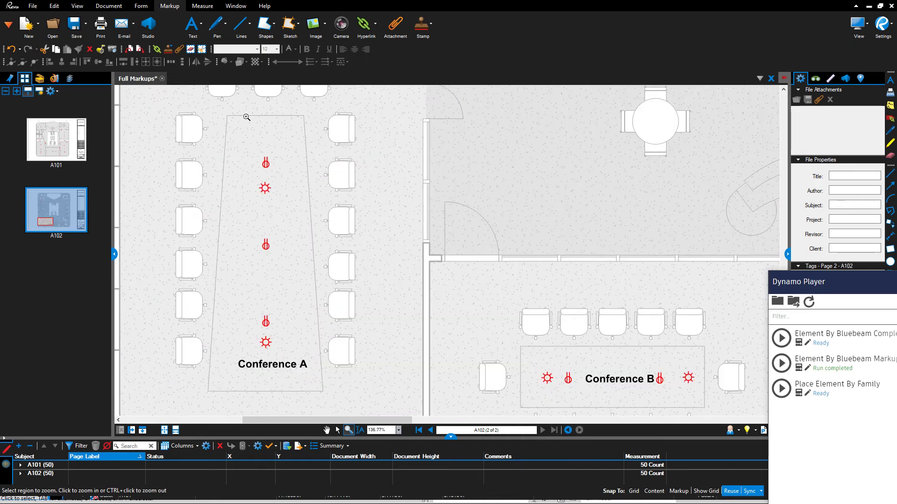
scroll(317, 353, "down", 5)
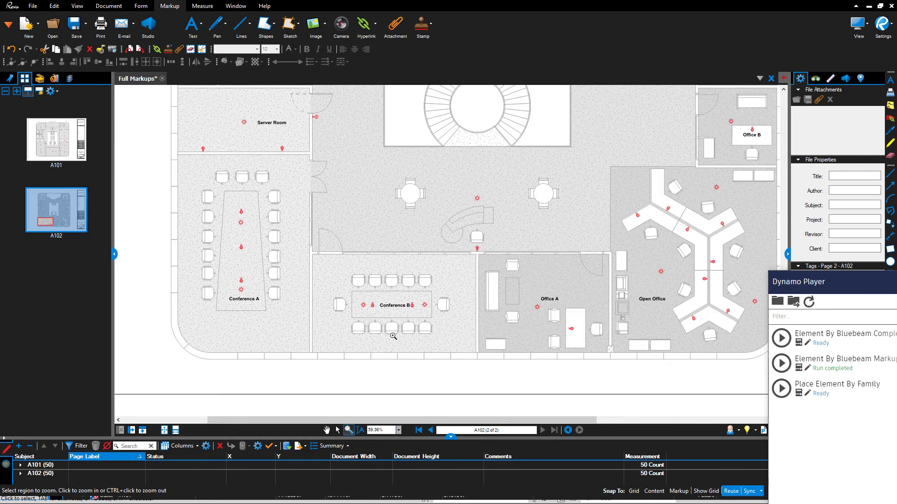
scroll(374, 320, "up", 3)
scroll(374, 320, "down", 3)
scroll(642, 231, "up", 4)
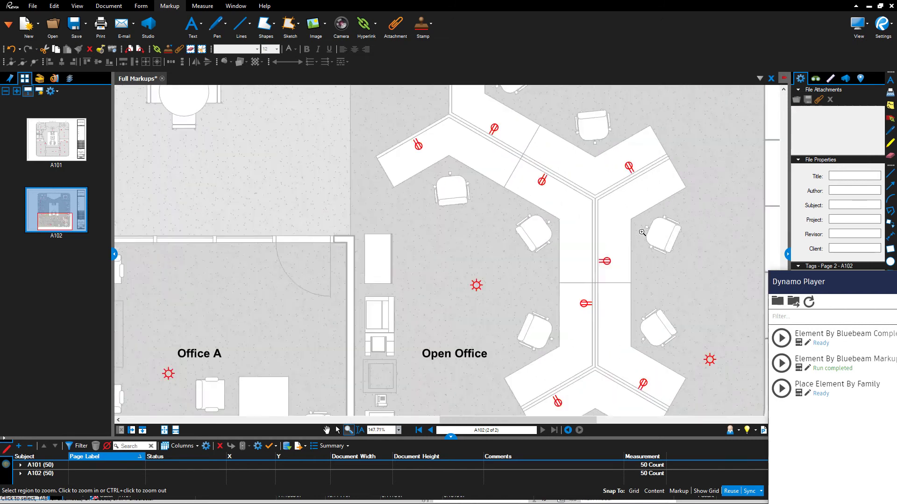
scroll(576, 248, "down", 3)
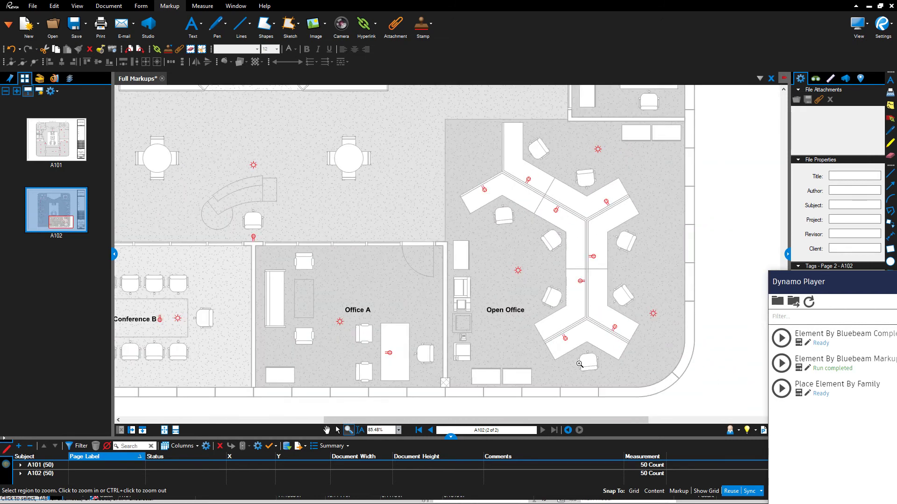
scroll(598, 224, "down", 2)
scroll(616, 207, "up", 5)
scroll(575, 237, "down", 4)
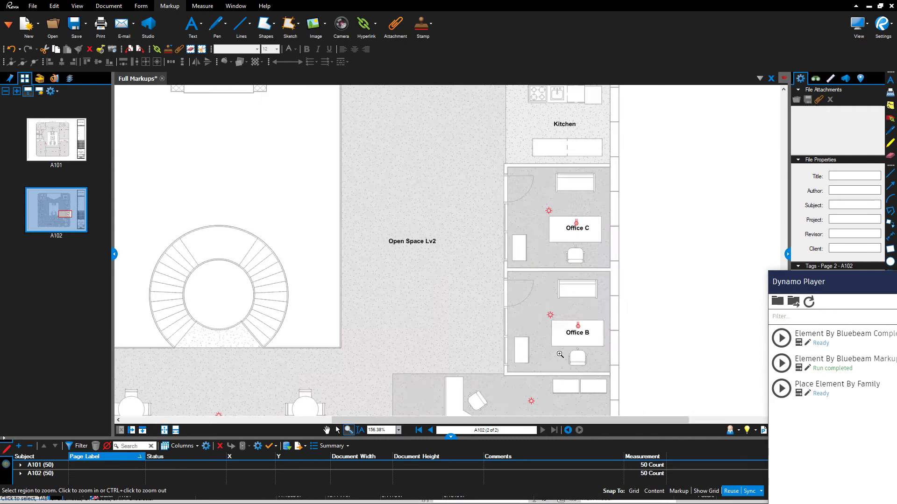
- Examine the light and outlet markups in Seminar B, Seminar C and Seminar A on sheet A102
scroll(537, 119, "up", 6)
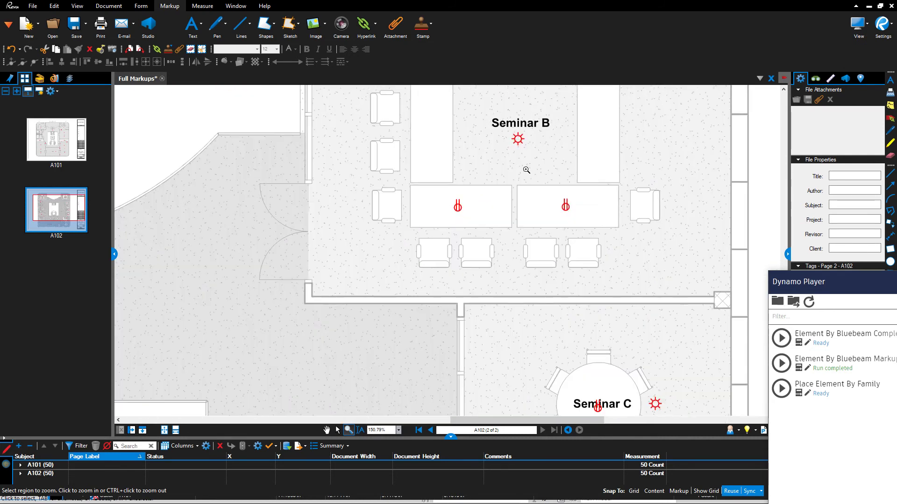
scroll(607, 243, "down", 7)
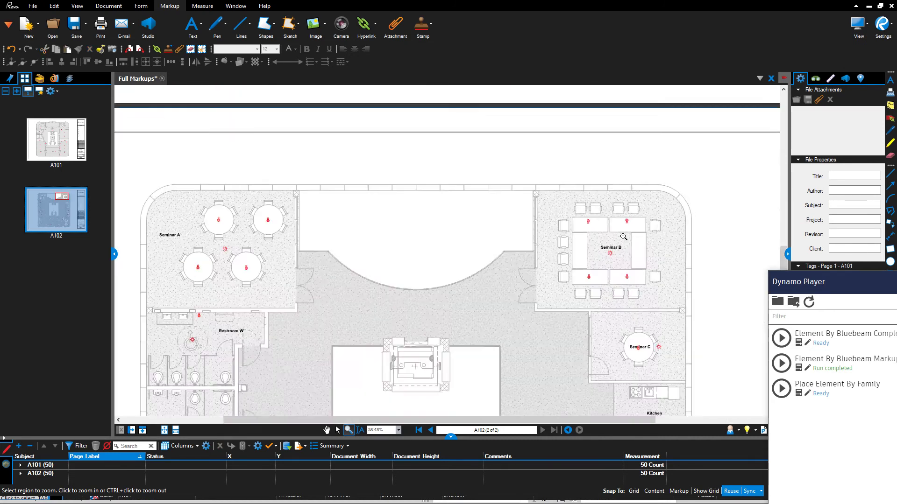
scroll(362, 247, "up", 7)
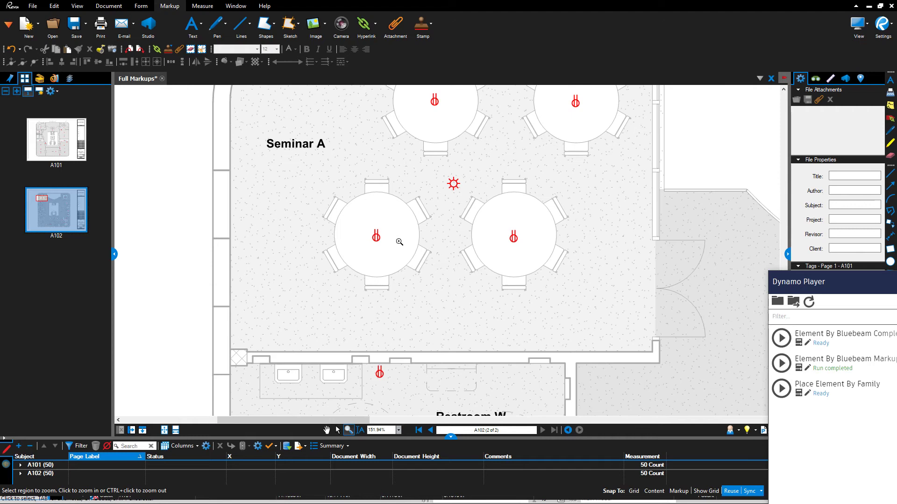
scroll(500, 239, "down", 8)
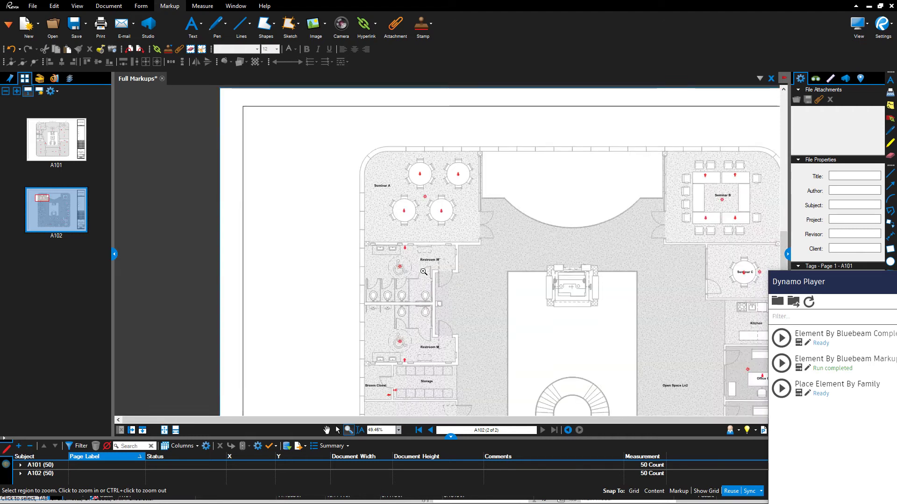
- Examine the device markups around the Server Room, Storage and Broom Closet, and return to the whole of sheet A102
scroll(411, 363, "up", 5)
scroll(518, 289, "up", 6)
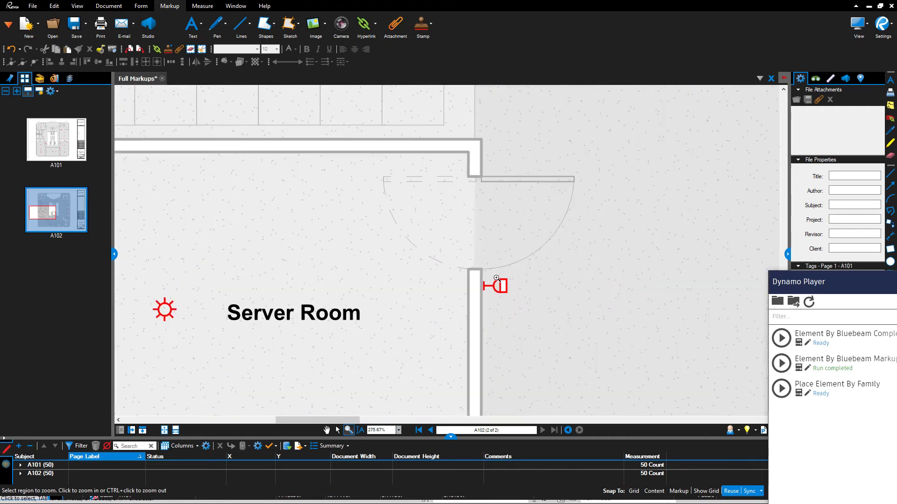
scroll(486, 286, "down", 2)
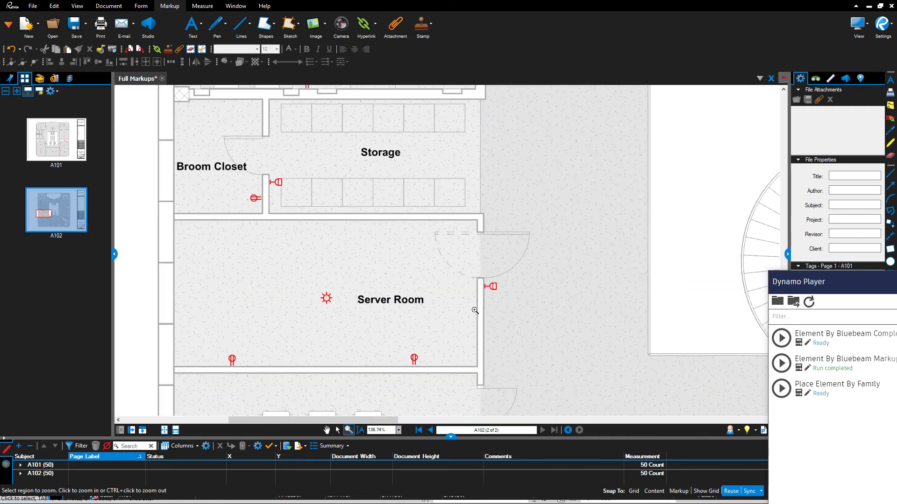
scroll(348, 322, "down", 2)
scroll(350, 332, "down", 2)
scroll(344, 240, "up", 4)
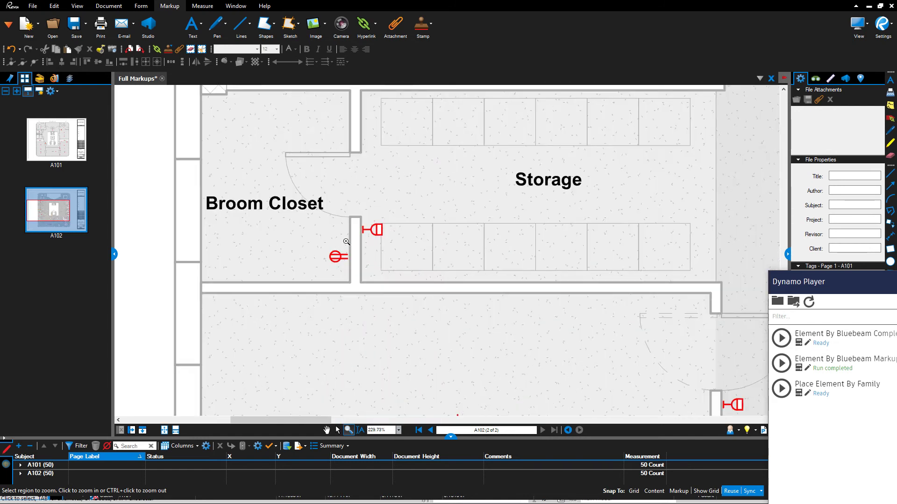
scroll(364, 249, "down", 10)
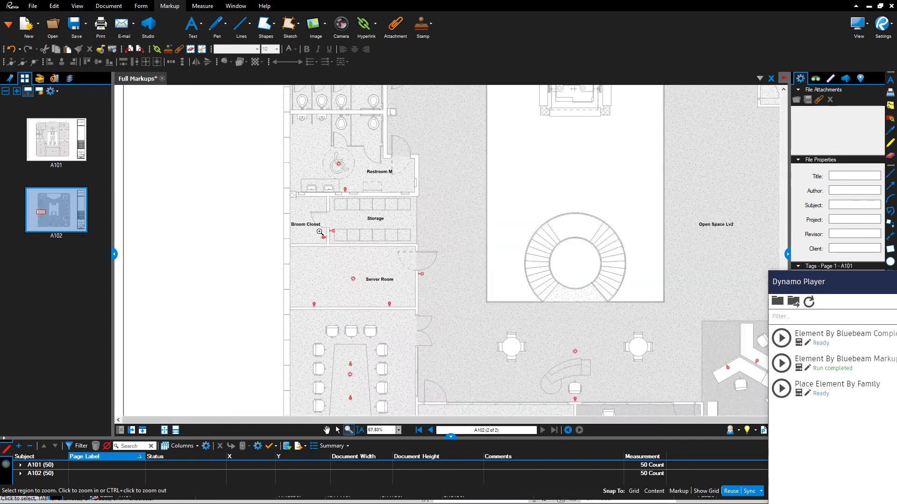
scroll(387, 314, "down", 1)
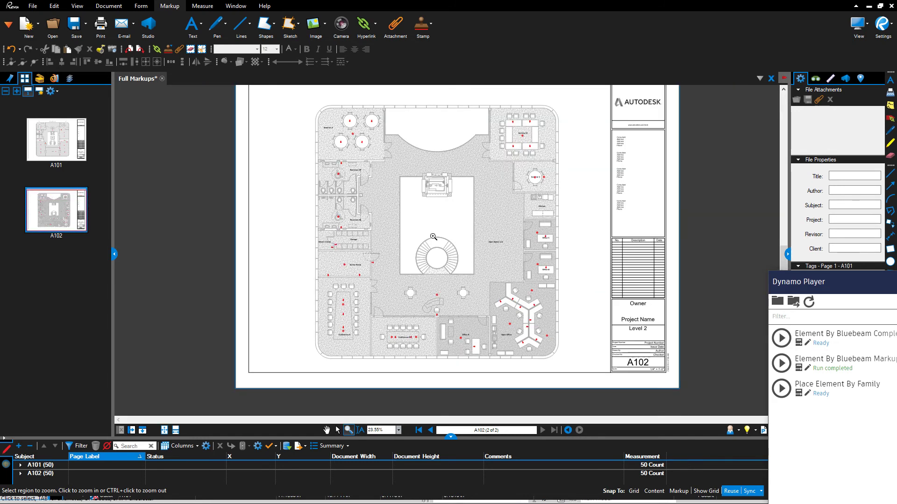
- Leave the zoom mode and make the markups list slightly taller
key("Escape")
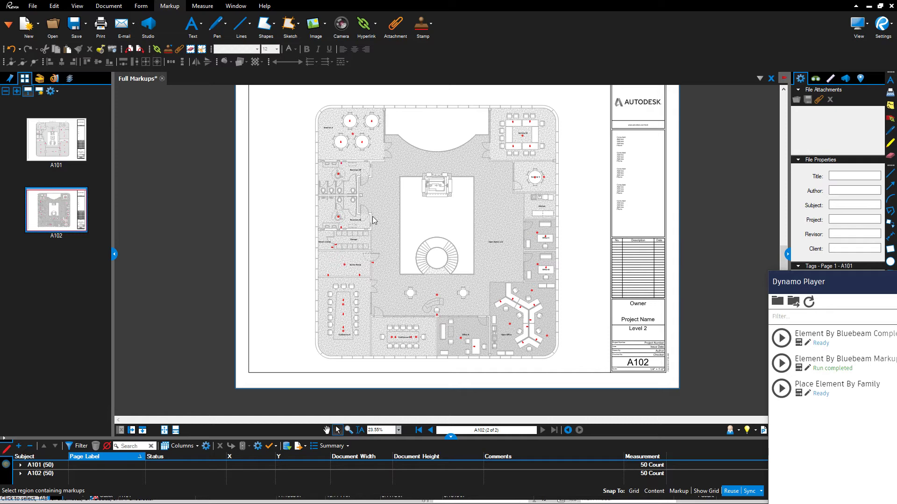
left_click_drag(622, 438, 583, 356)
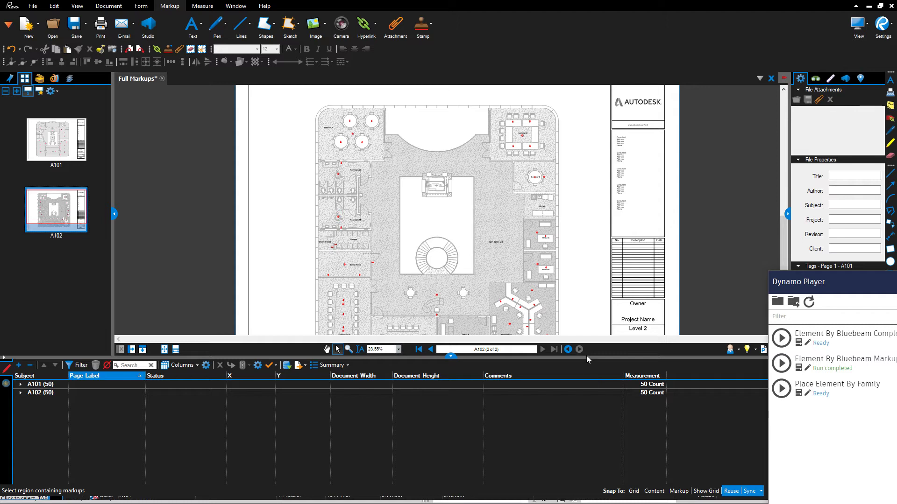
left_click_drag(588, 358, 583, 417)
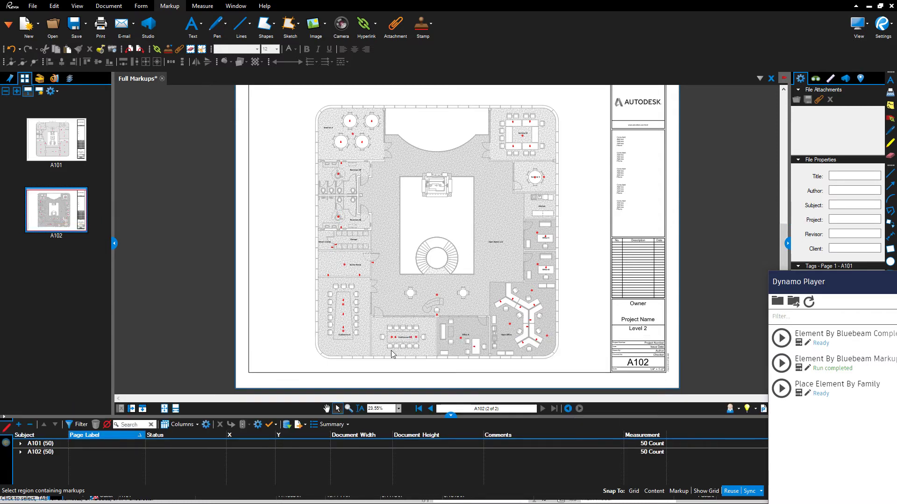
- Compare the markups on the Level 1 and Level 2 sheets, ending on sheet A102
scroll(392, 353, "up", 5)
scroll(392, 354, "down", 2)
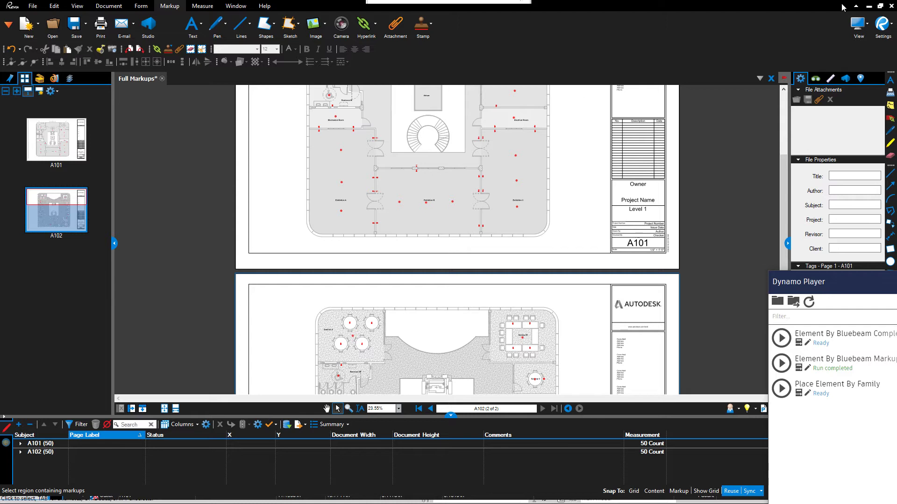
scroll(434, 240, "down", 3)
scroll(434, 240, "down", 1)
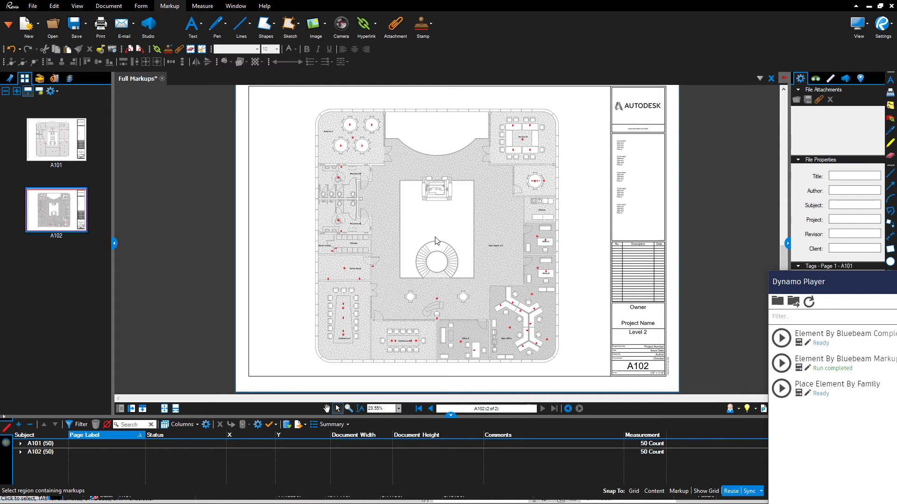
scroll(537, 136, "up", 2)
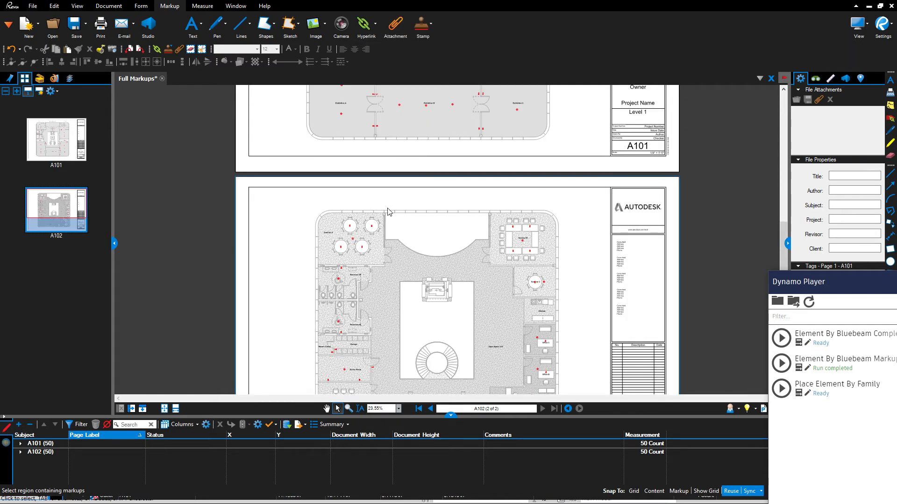
scroll(388, 211, "down", 2)
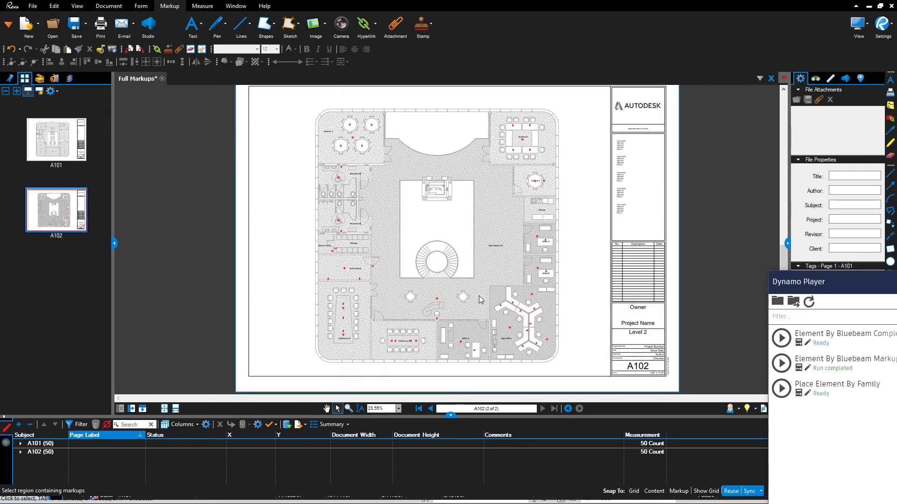
- Switch to Revit and open the Level 2 Color Fill floor plan at the Open Office
left_click(869, 6)
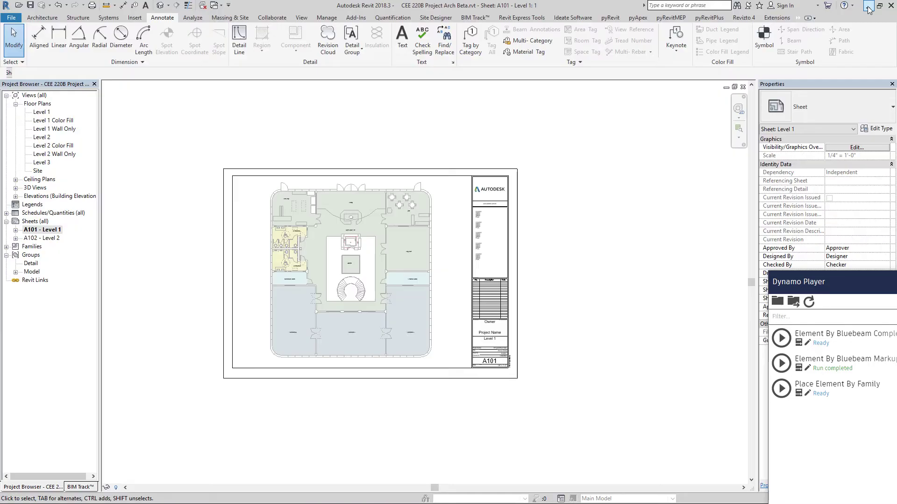
double_click(50, 146)
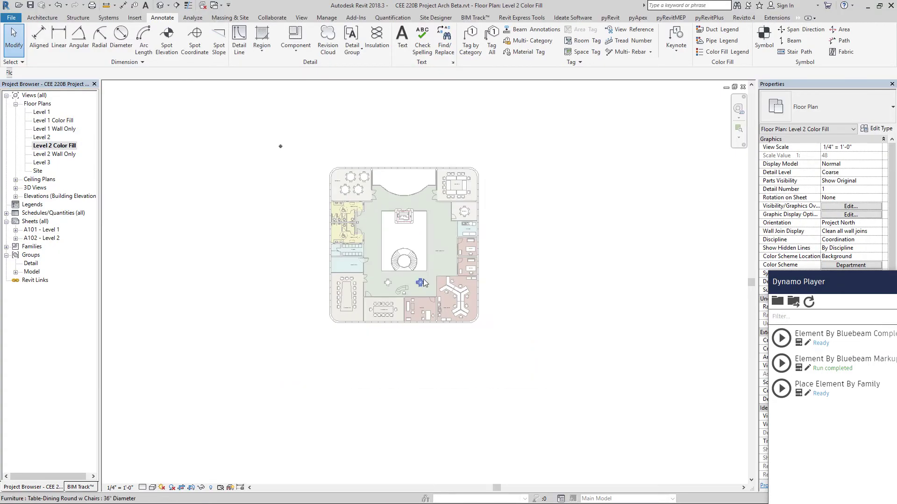
scroll(531, 325, "up", 5)
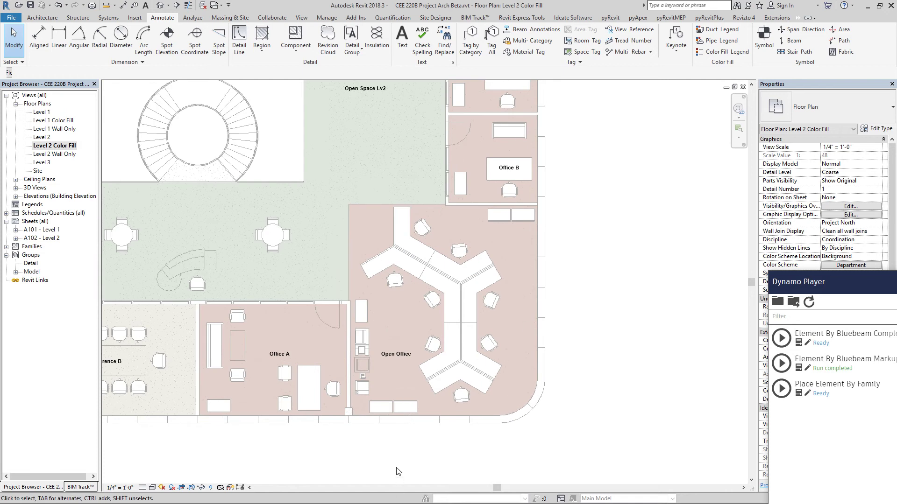
- Switch back to Bluebeam Revu and examine the angled outlet markups on the Open Office workstations of sheet A102
key("super")
left_click(390, 495)
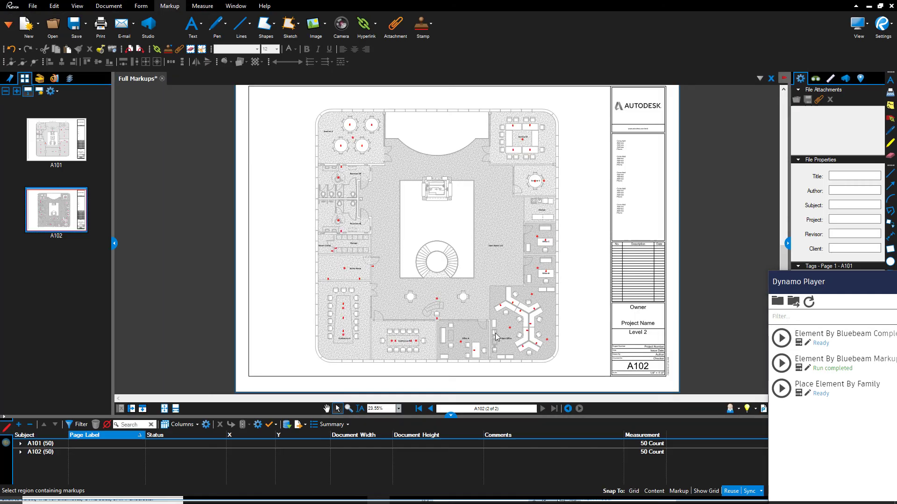
scroll(523, 337, "up", 2)
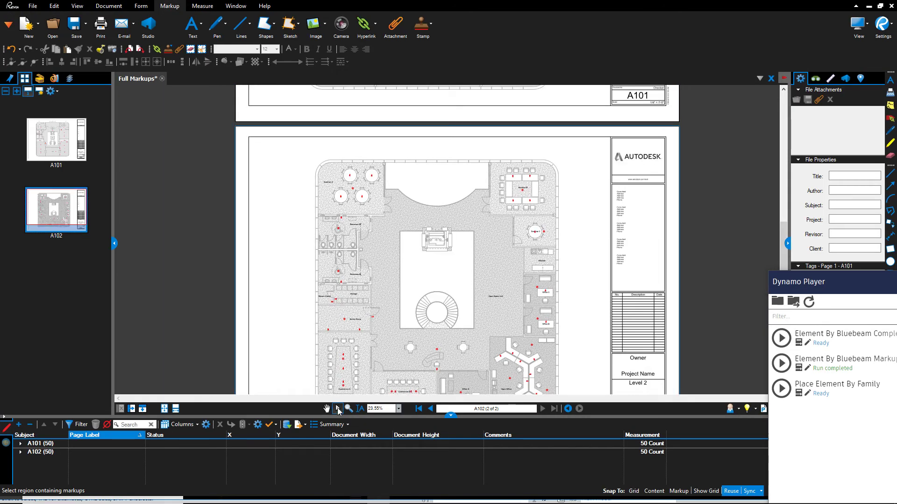
left_click(348, 408)
left_click(493, 280)
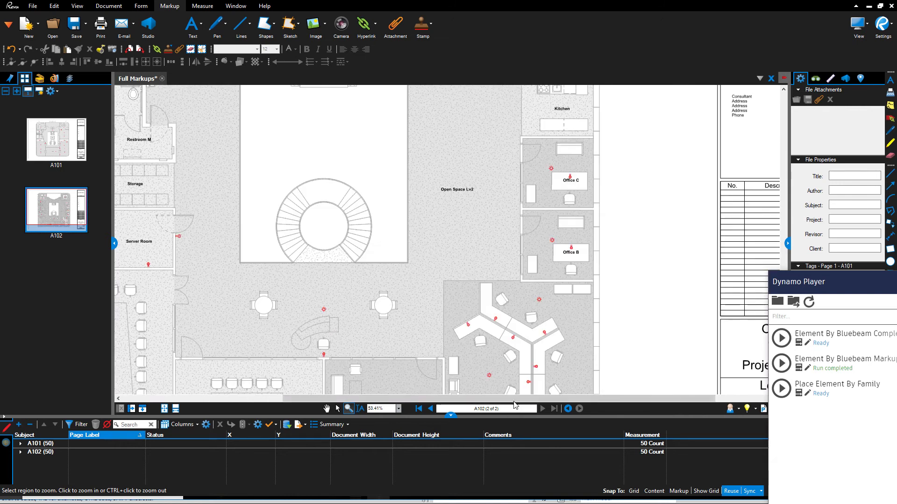
scroll(467, 280, "down", 3, "ctrl")
scroll(491, 299, "up", 5, "ctrl")
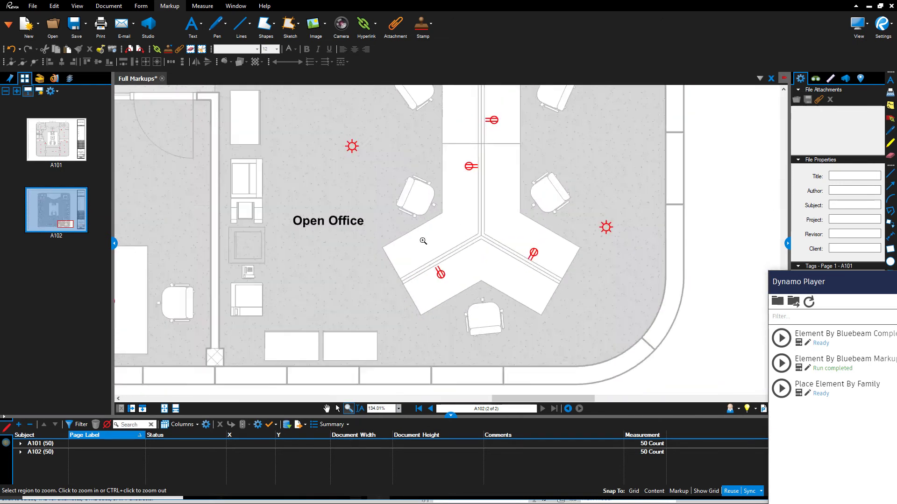
scroll(423, 241, "up", 1, "ctrl")
scroll(402, 196, "down", 3, "ctrl")
scroll(374, 145, "up", 4, "ctrl")
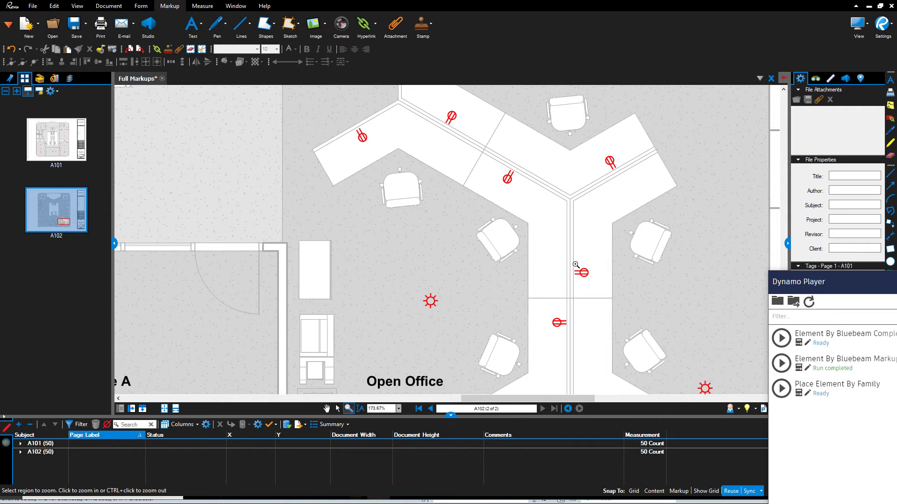
scroll(397, 228, "down", 3, "ctrl")
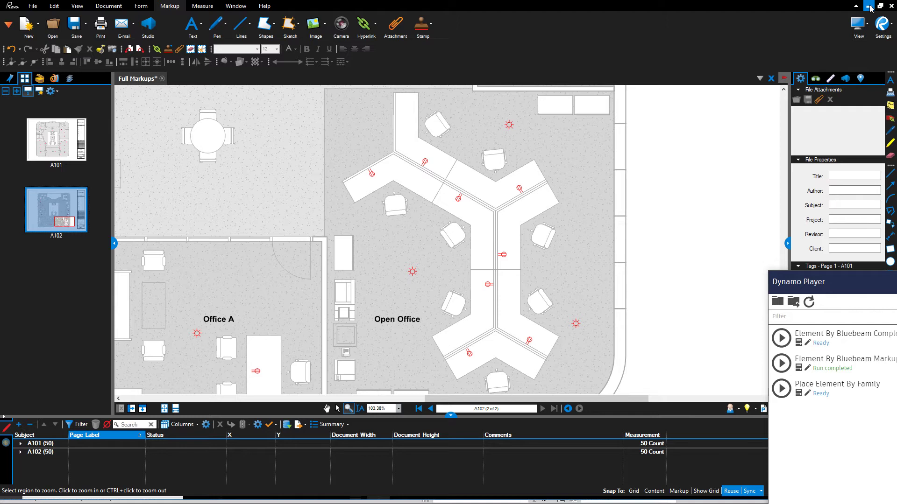
- Switch to Revit and place an Outlet Type A component on the back edge of the Open Office's upper-left angled workstation
left_click(869, 6)
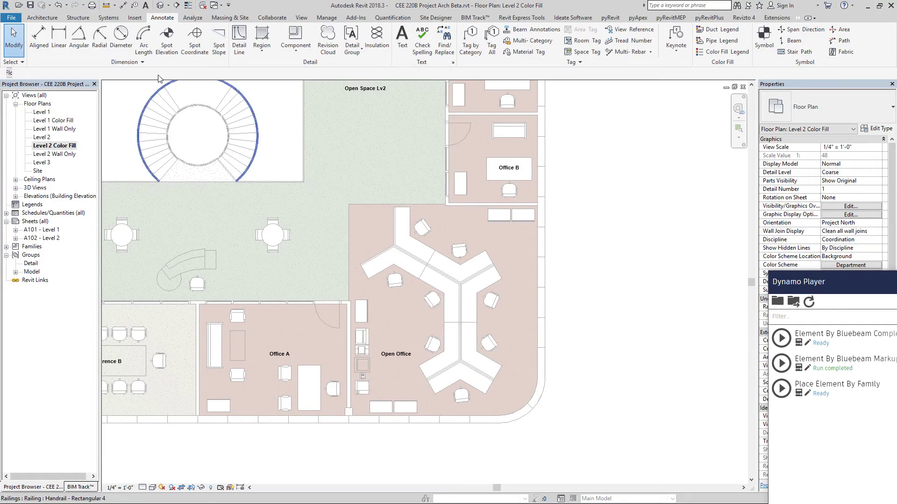
left_click(42, 17)
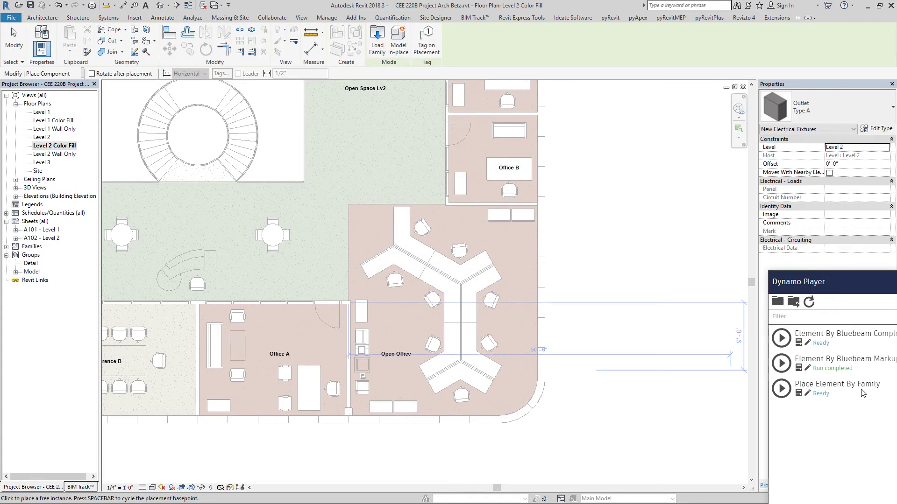
scroll(376, 259, "up", 4)
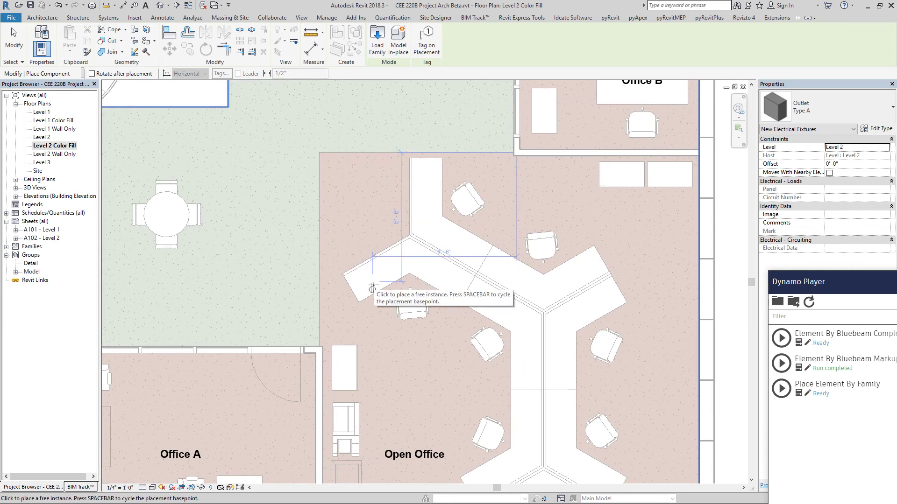
scroll(376, 257, "up", 3)
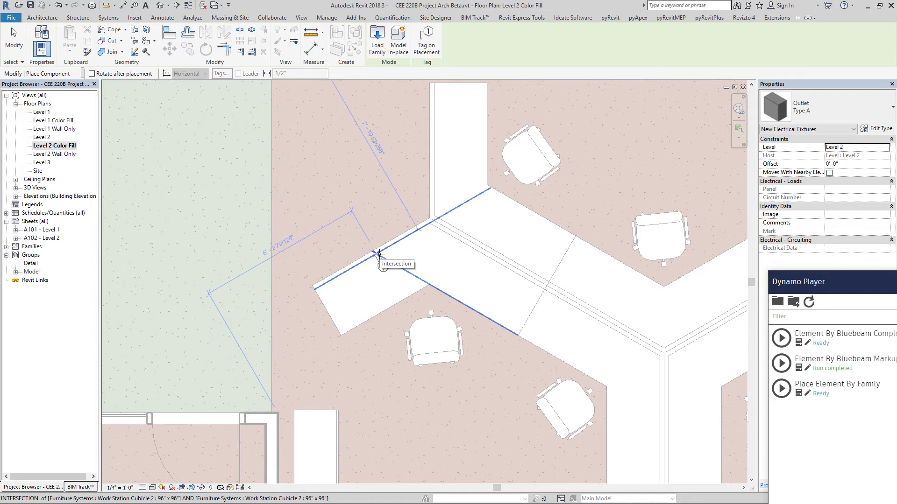
scroll(377, 254, "up", 2)
left_click(376, 253)
scroll(377, 254, "down", 4)
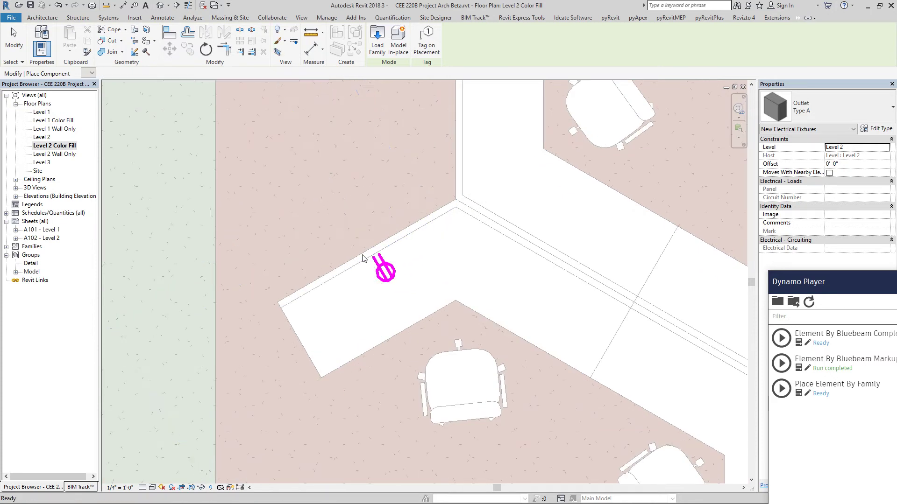
- Finish placing outlet components and move the Dynamo Player window fully into view over the floor plan
key("Escape")
key("Escape")
left_click_drag(824, 283, 693, 138)
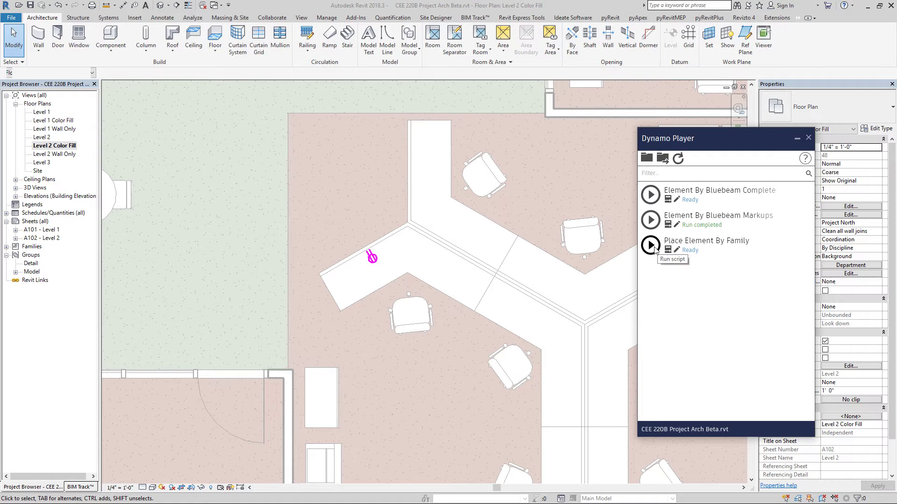
- Try to run the Place Element By Family script using the outlet on the Open Office's upper-left angled workstation
scroll(284, 324, "down", 3)
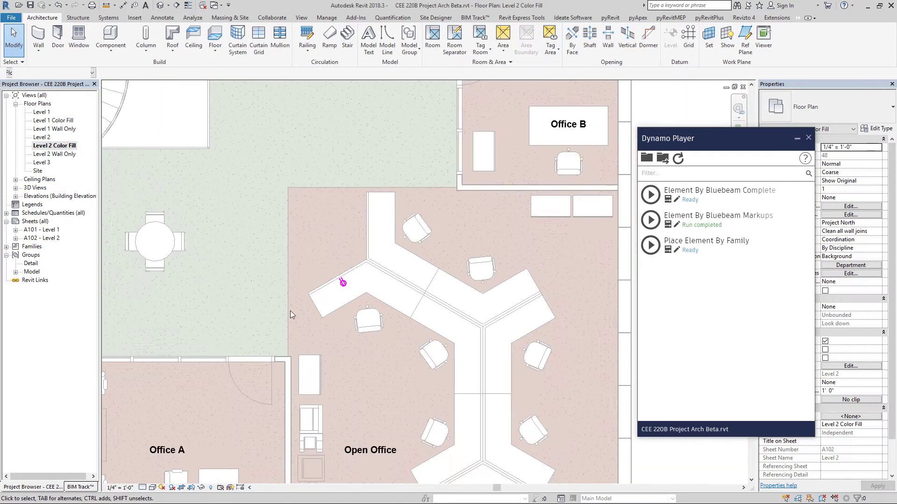
scroll(290, 310, "up", 4)
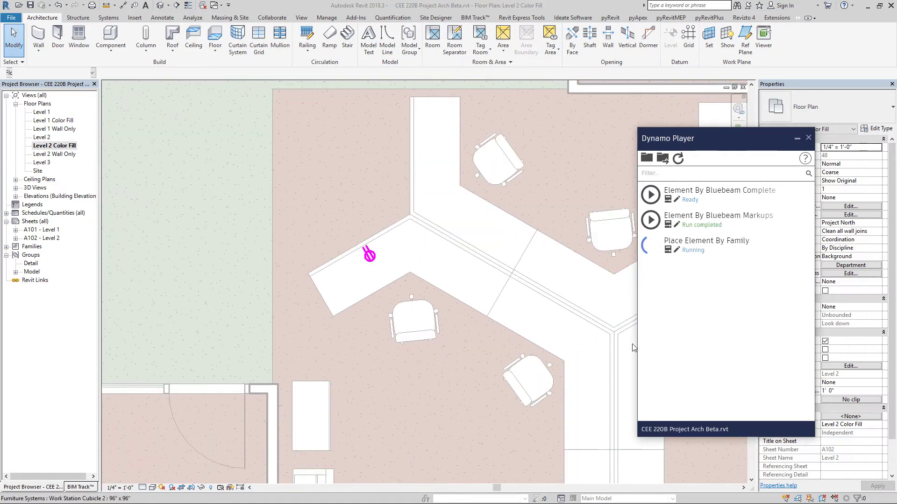
left_click(651, 245)
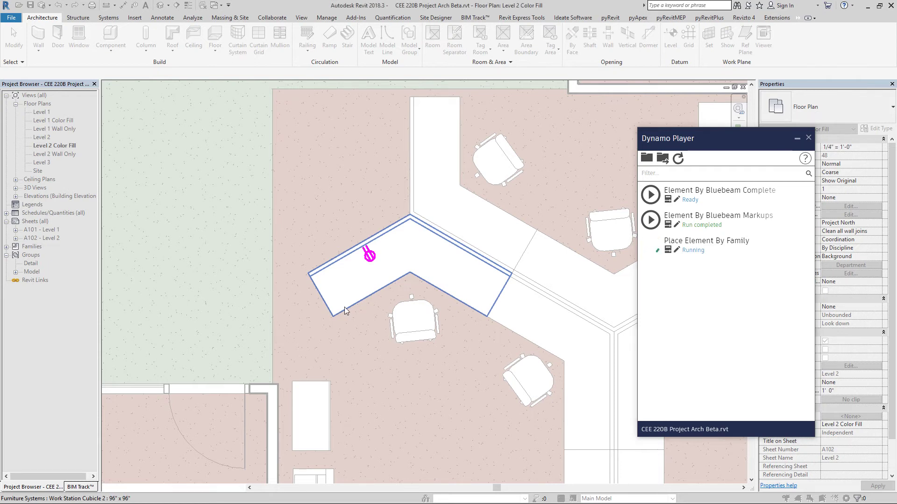
scroll(367, 262, "up", 2)
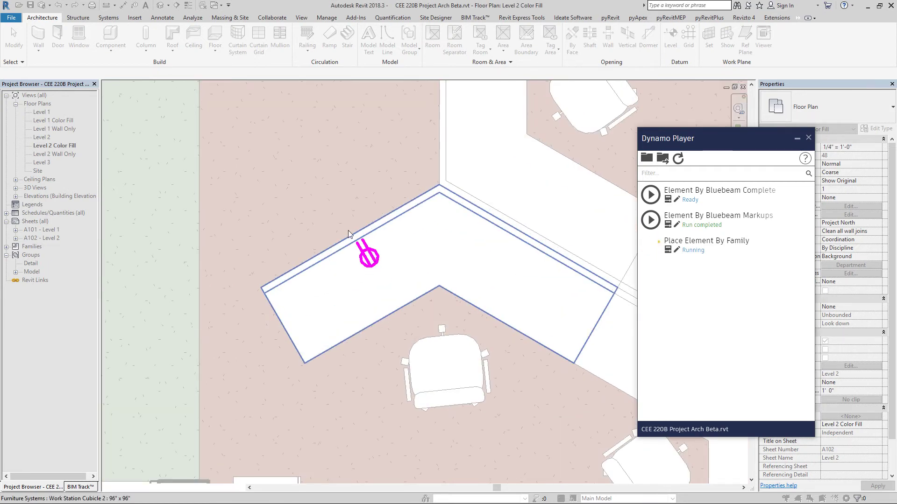
right_click(368, 258)
left_click(374, 261)
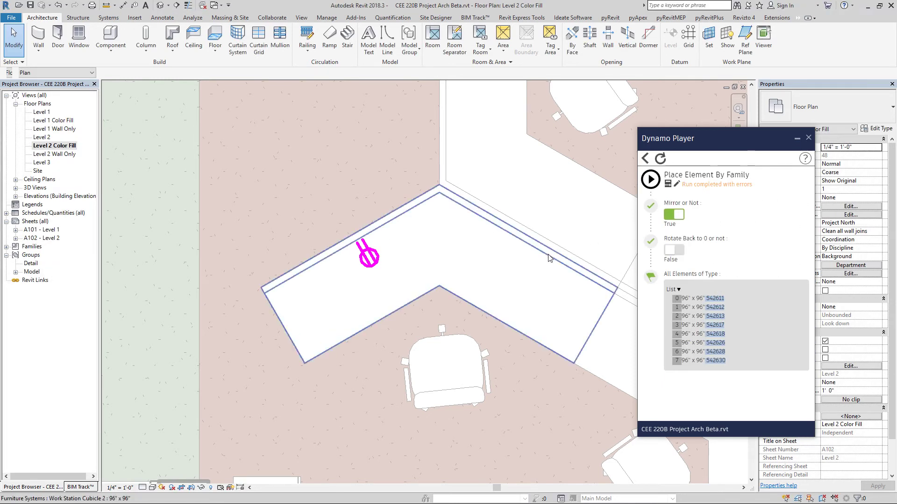
- Set the Level 2 Color Fill plan's visual style to Wireframe
scroll(321, 217, "down", 3)
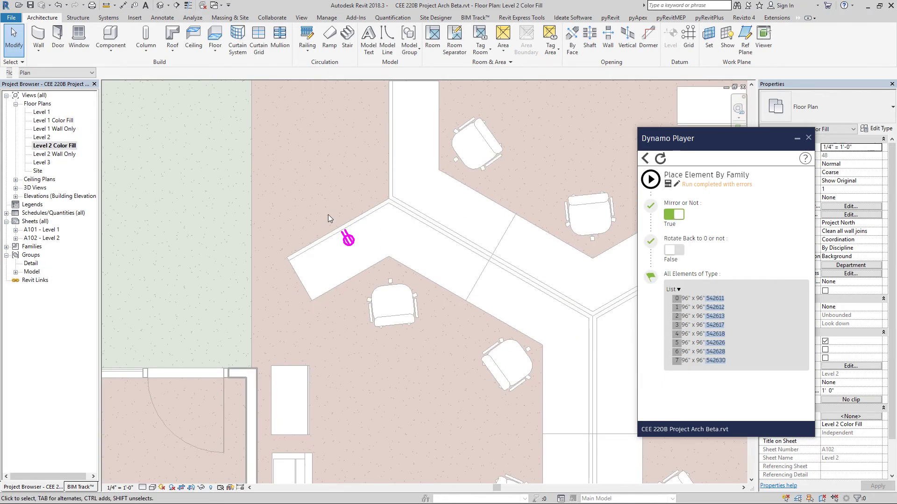
left_click(153, 487)
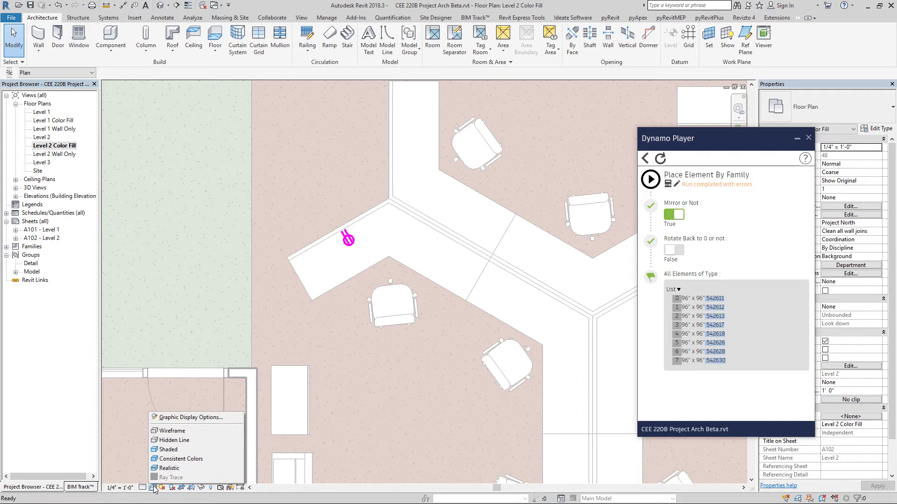
left_click(187, 430)
- Set Mirror or Not to False, run Place Element By Family for the outlet and its angled workstation, and check the other Open Office workstations
scroll(355, 244, "up", 3)
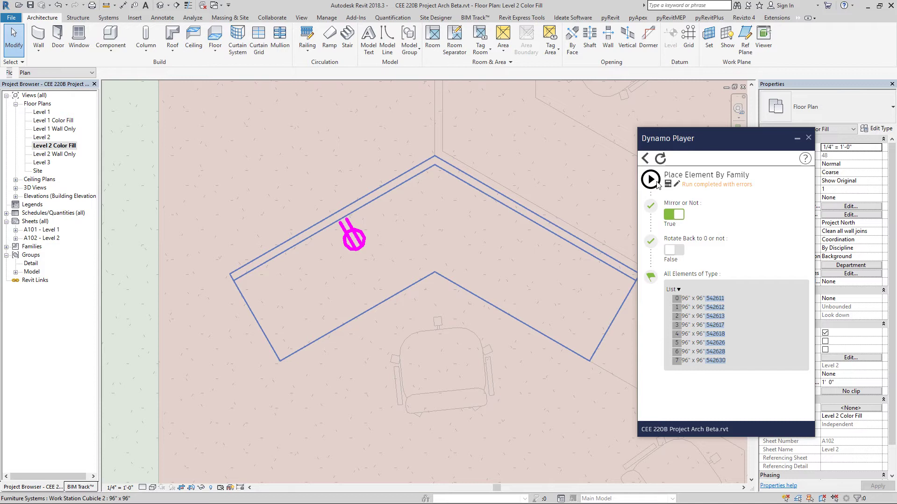
left_click(673, 214)
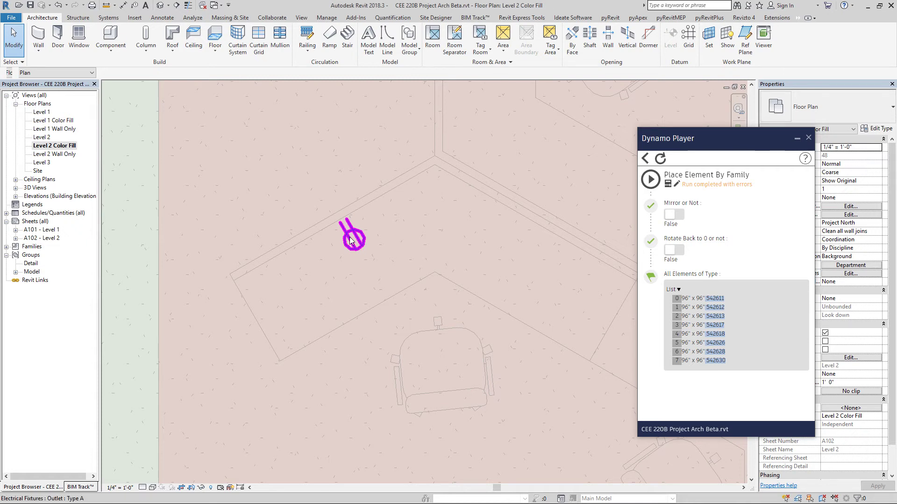
left_click_drag(682, 138, 770, 146)
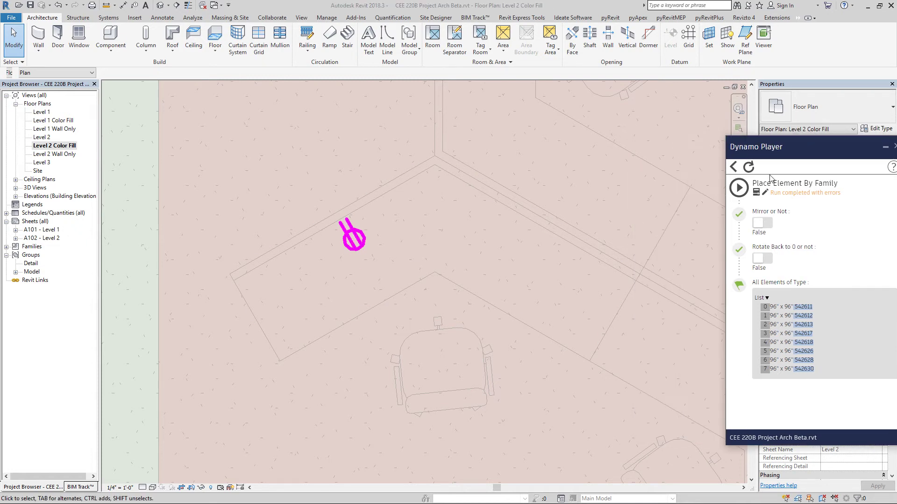
left_click(740, 190)
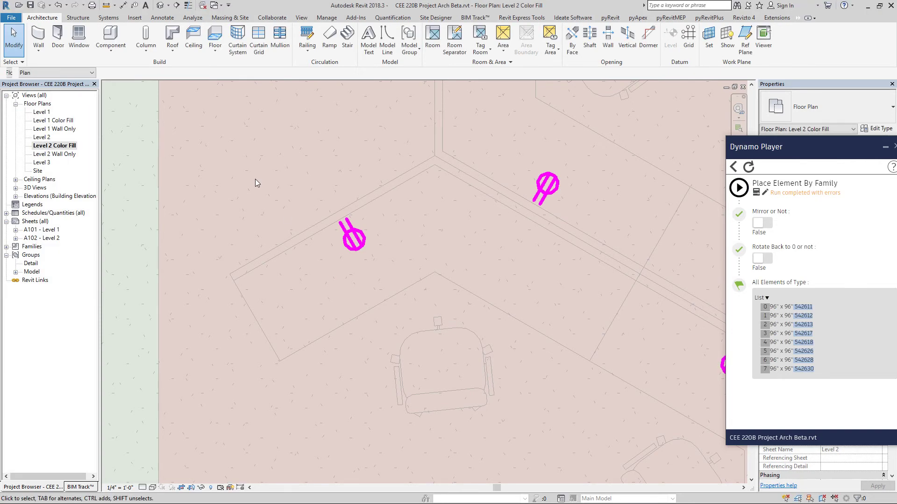
scroll(279, 215, "down", 4)
scroll(296, 220, "down", 3)
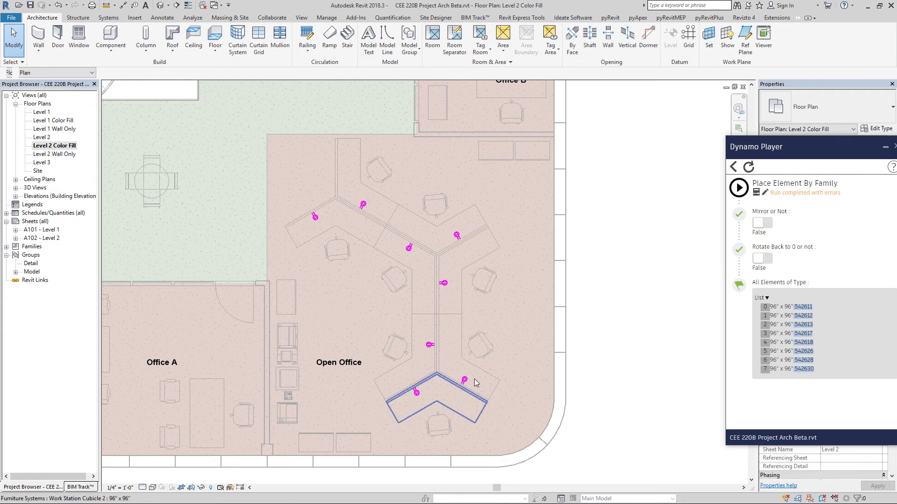
scroll(437, 355, "down", 3)
scroll(398, 327, "up", 5)
scroll(398, 327, "up", 4)
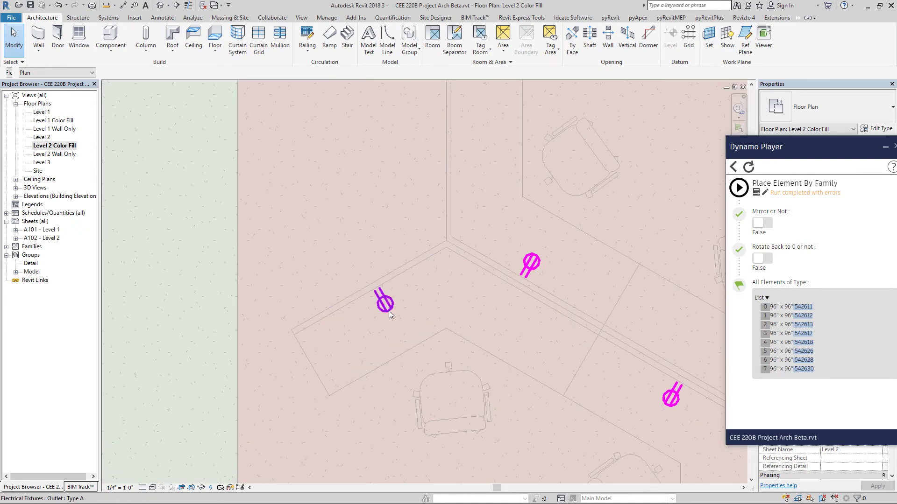
- Create a similar Outlet Type A from a workstation outlet and place it near the upper edge of the Office B desk
scroll(387, 308, "down", 4)
left_click(366, 312)
left_click(354, 48)
scroll(449, 341, "down", 3)
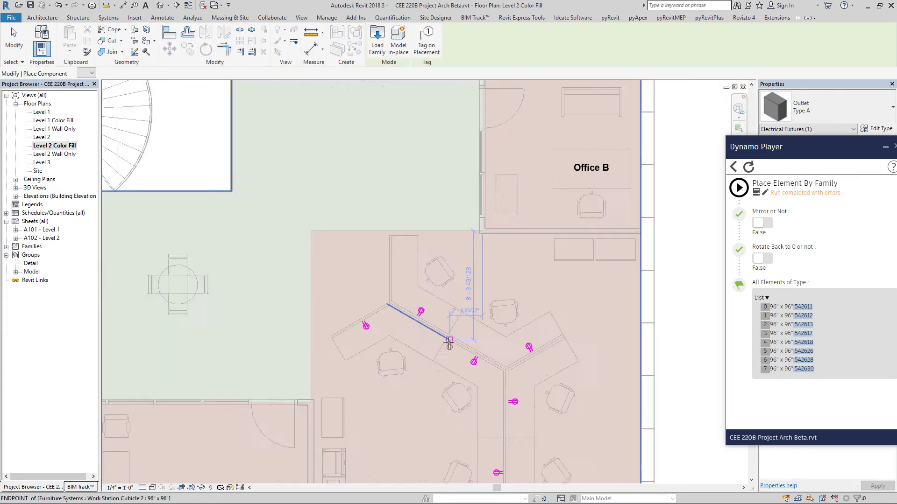
scroll(527, 262, "up", 4)
scroll(528, 262, "up", 1)
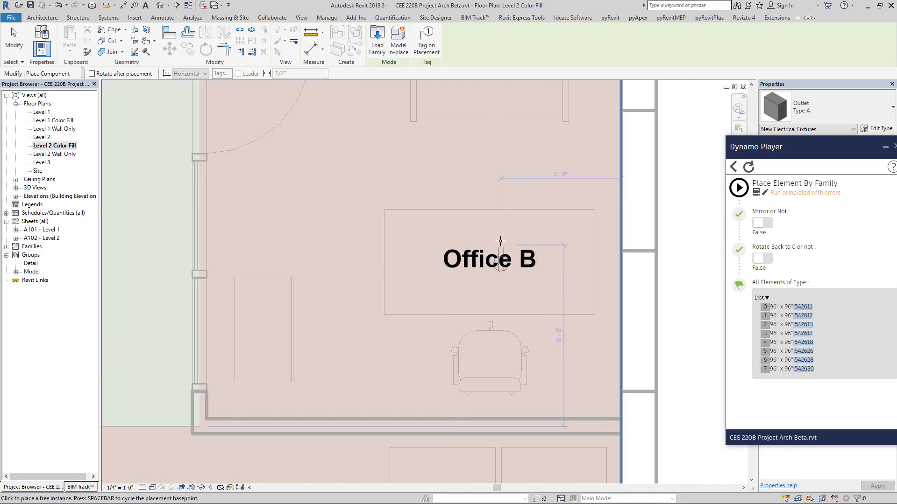
left_click(489, 220)
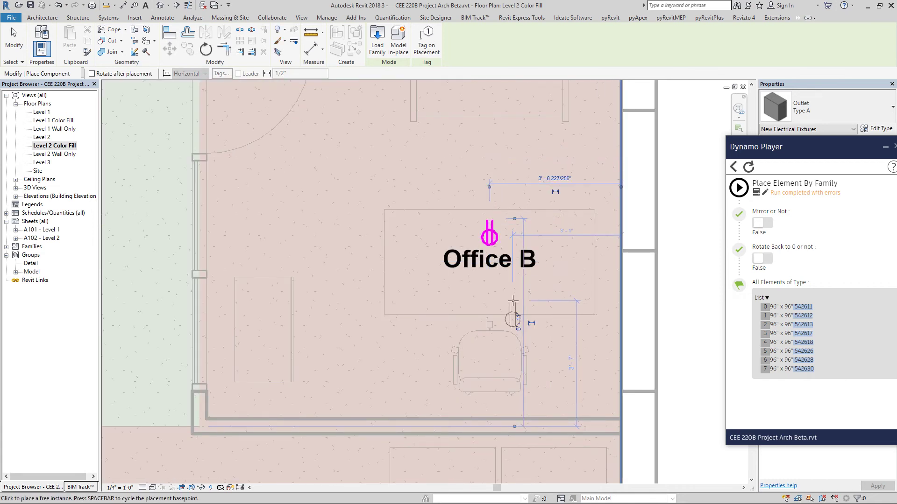
key("Escape")
key("Escape")
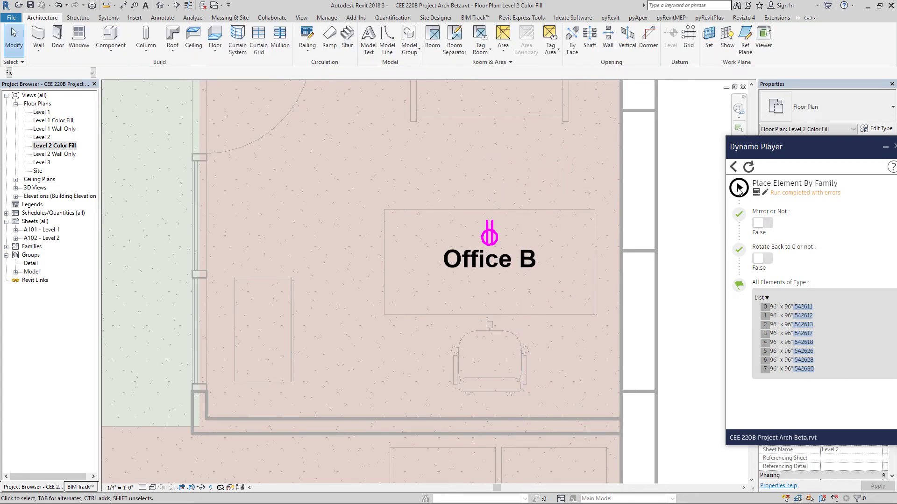
- Run Place Element By Family for the Office B outlet and desk, and check the desks in Office C and Office A
left_click(739, 188)
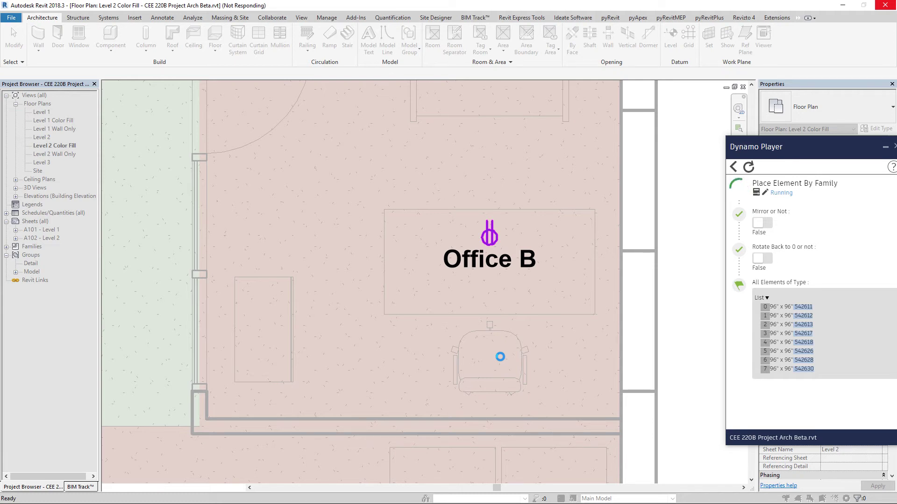
scroll(489, 340, "down", 3)
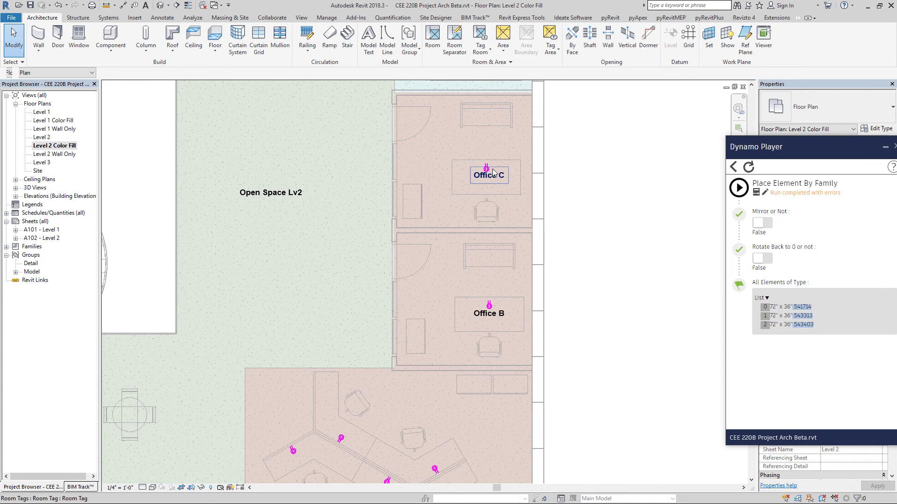
scroll(486, 314, "down", 3)
scroll(488, 256, "up", 2)
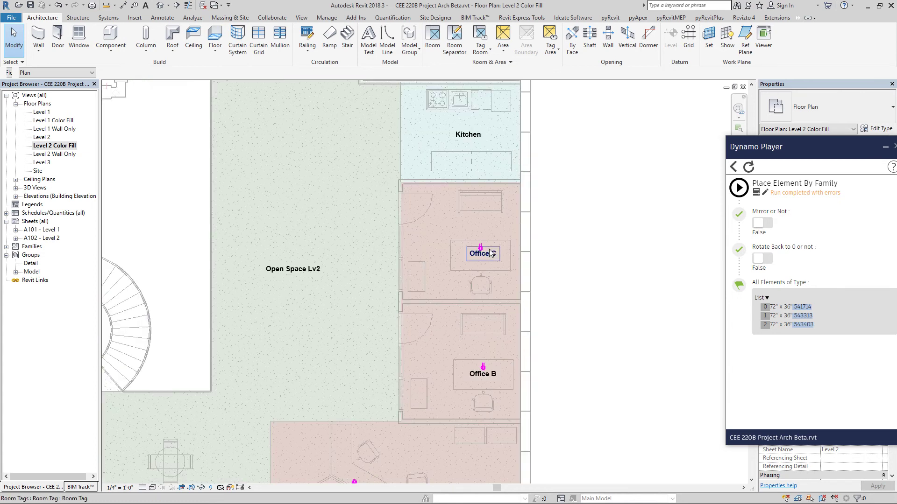
scroll(500, 326, "down", 4)
scroll(441, 399, "up", 5)
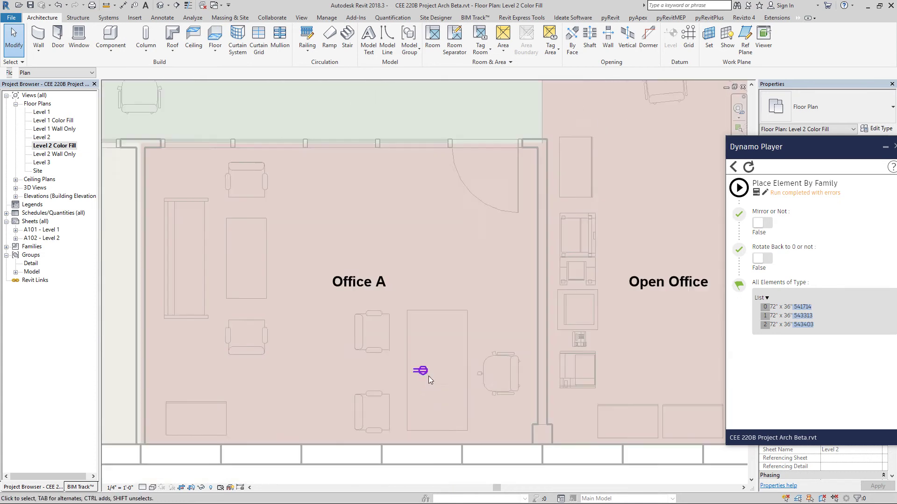
scroll(391, 427, "down", 3)
scroll(476, 396, "down", 3)
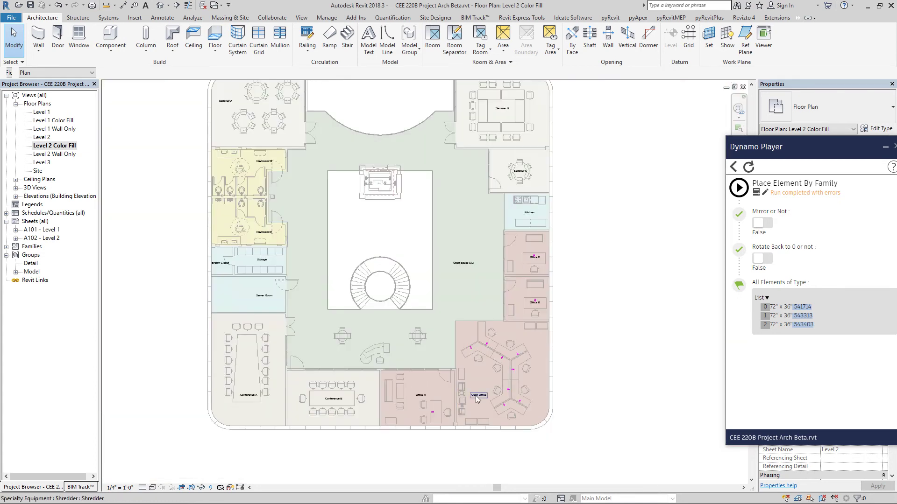
- Place an Outlet Type A component at the centre of the round dining table in Seminar C
scroll(520, 193, "up", 5)
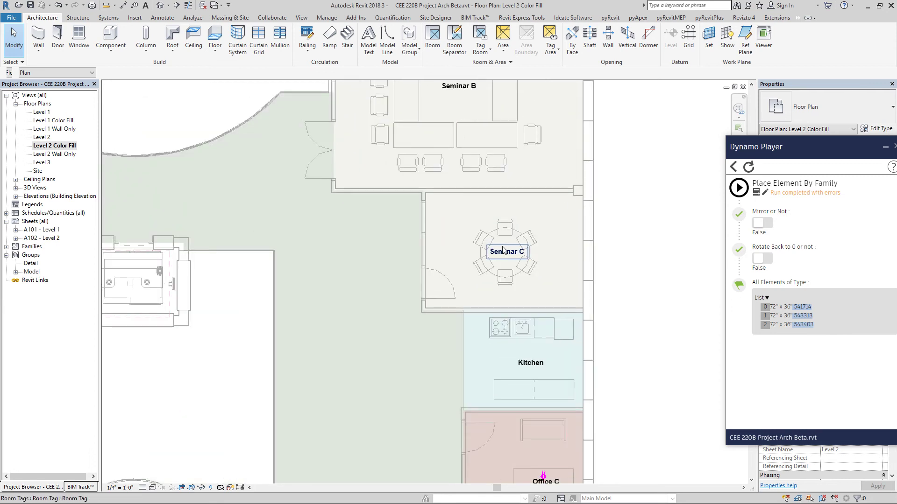
left_click(545, 211)
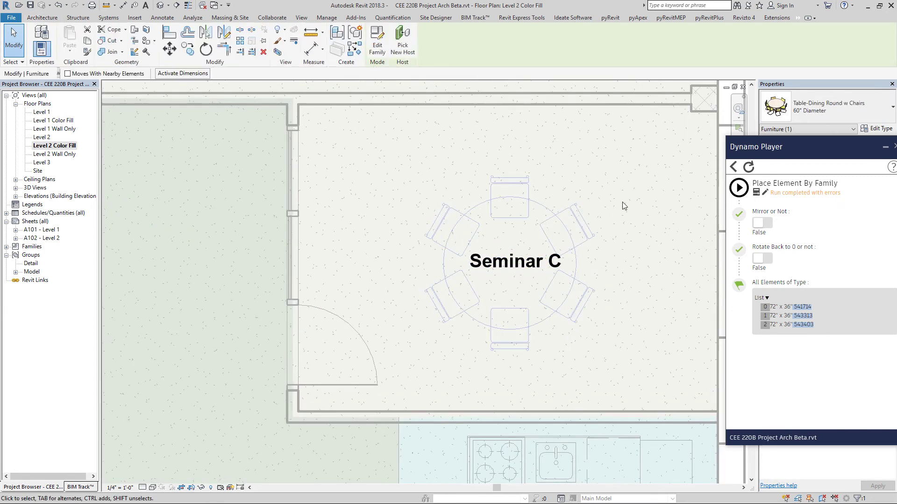
left_click(642, 259)
left_click(100, 53)
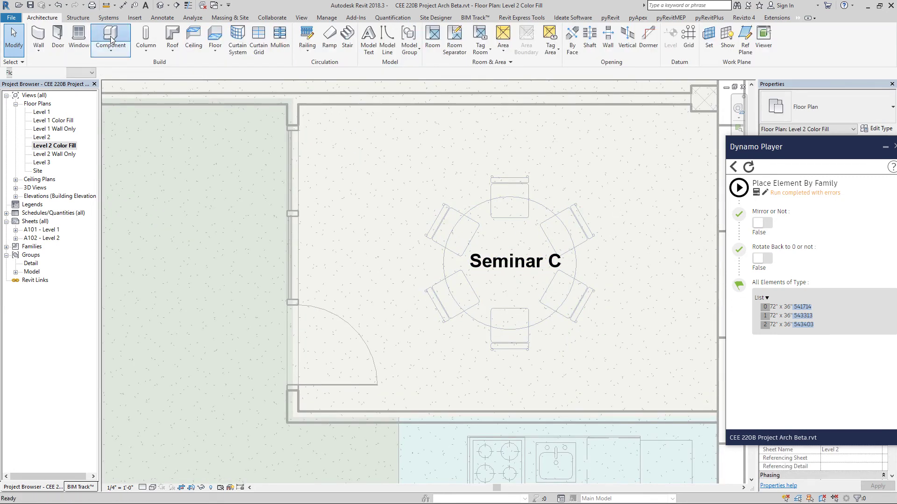
scroll(509, 263, "up", 2)
left_click(511, 259)
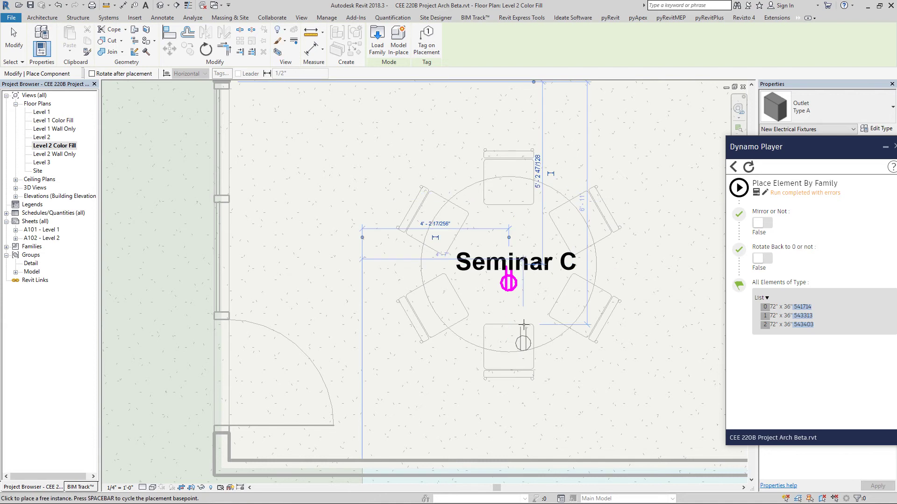
- Run Place Element By Family for the Seminar C outlet and round table, and check the round tables in Seminar A
left_click(739, 188)
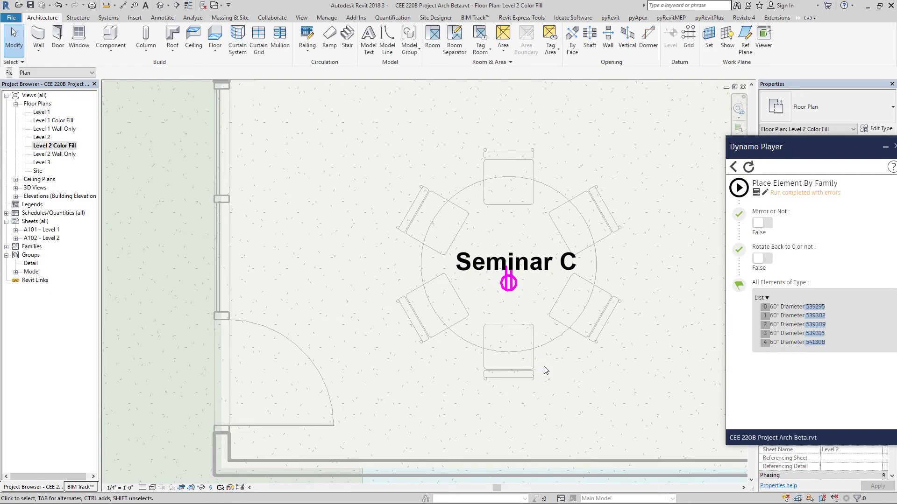
scroll(632, 312, "down", 5)
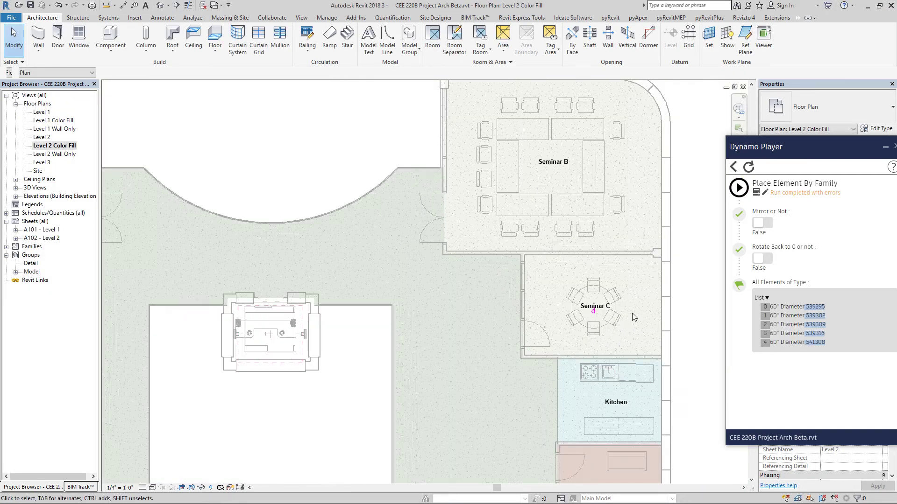
scroll(204, 188, "down", 2)
scroll(187, 193, "up", 6)
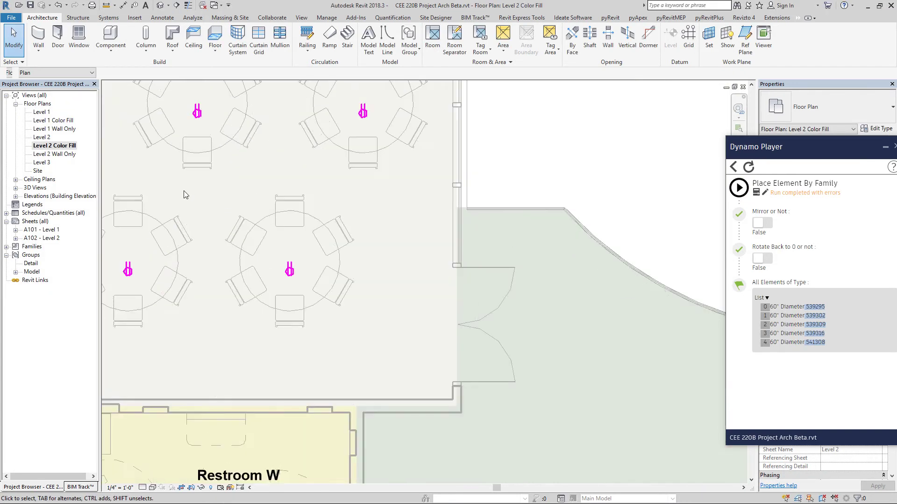
scroll(336, 166, "down", 4)
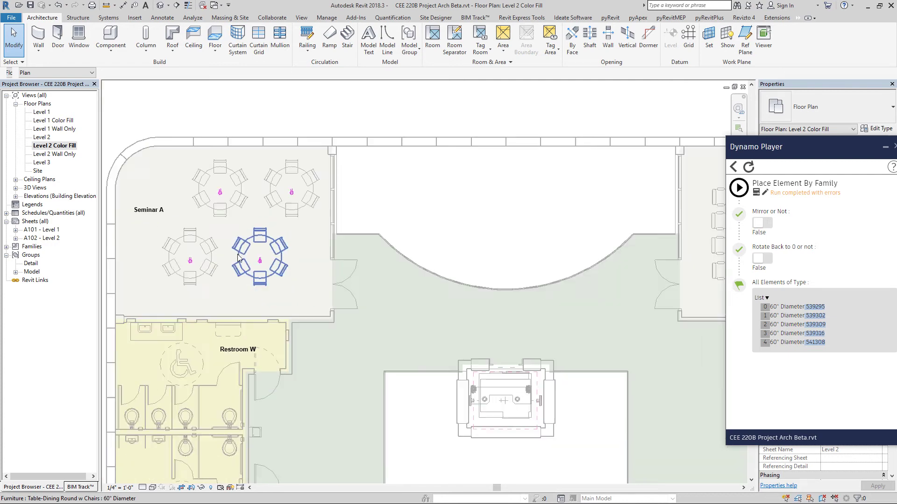
- Place an Outlet Type A component on the vertical centreline of the lower-right rectangular table in Seminar B, near its upper edge
scroll(432, 252, "up", 5)
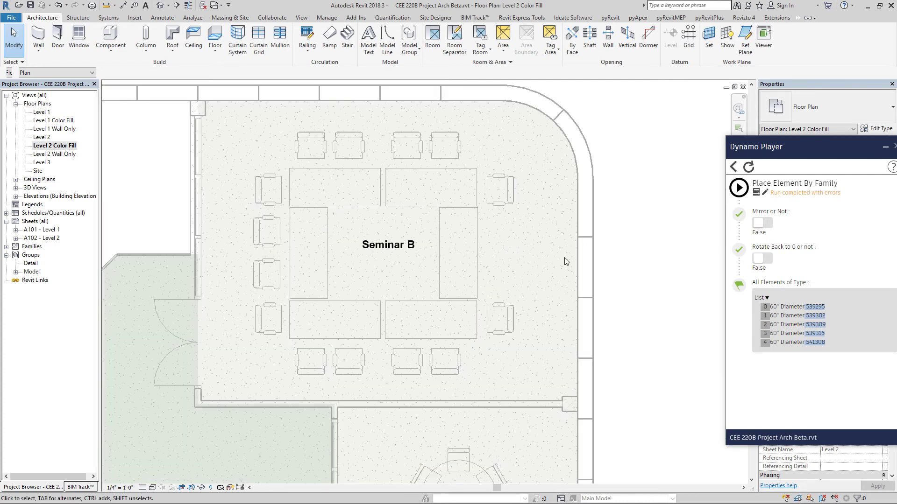
left_click(111, 36)
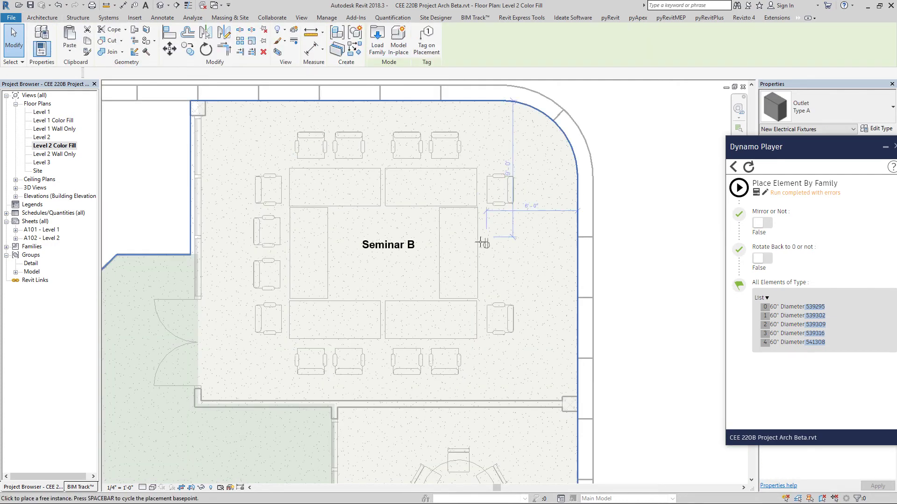
scroll(434, 316, "up", 1)
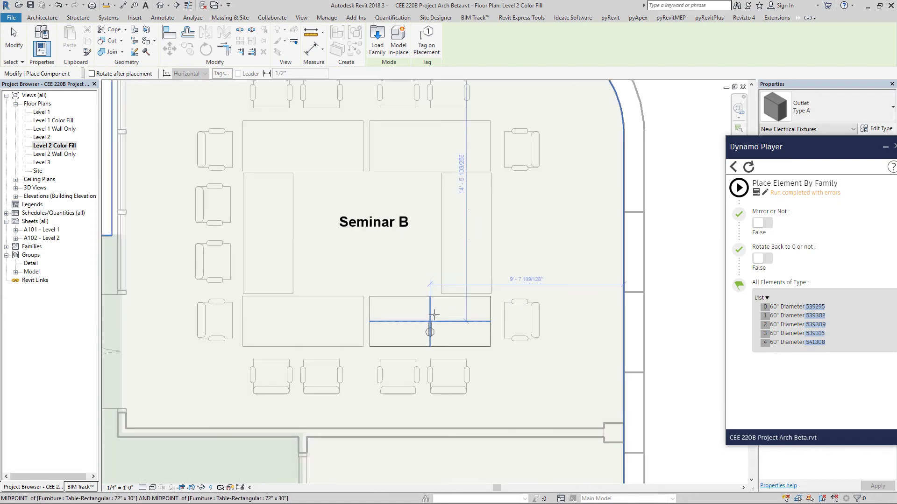
scroll(433, 314, "up", 2)
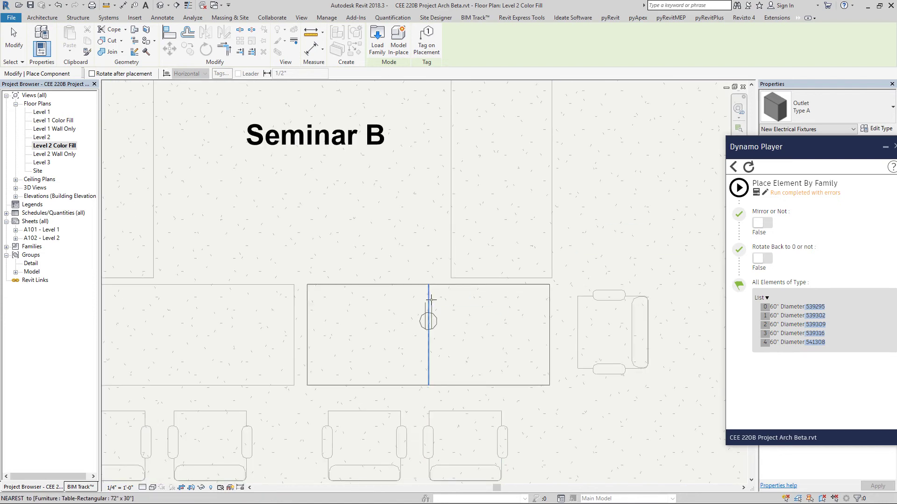
left_click(431, 298)
key("Escape")
scroll(438, 281, "down", 2)
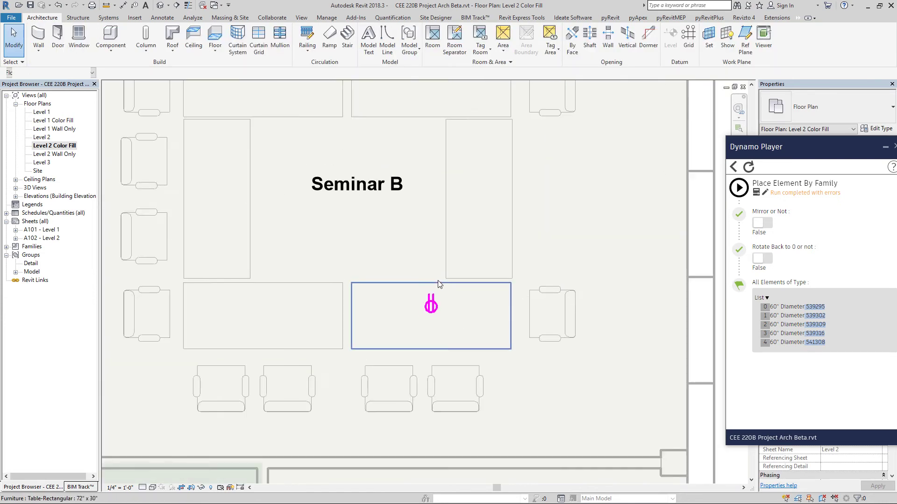
- Run Place Element By Family for the Seminar B outlet and rectangular table, and check the outlets across the Level 2 plan
scroll(554, 290, "down", 4)
scroll(583, 226, "up", 3)
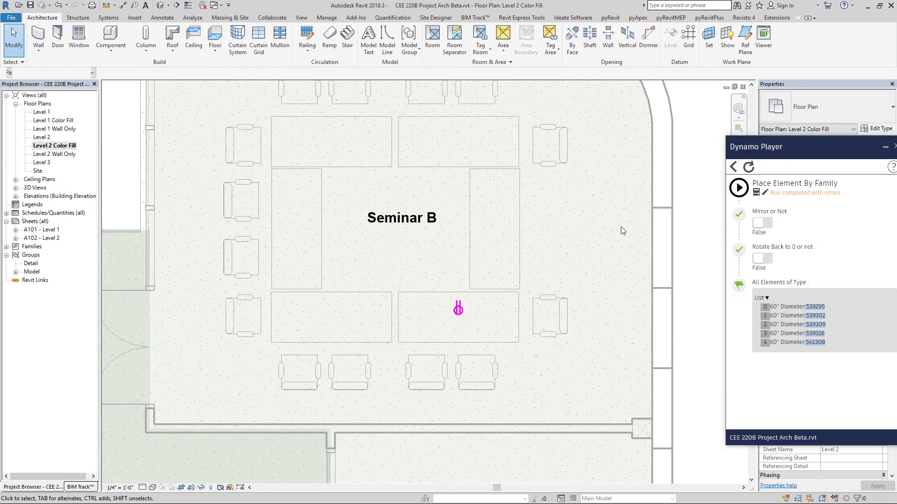
left_click(738, 188)
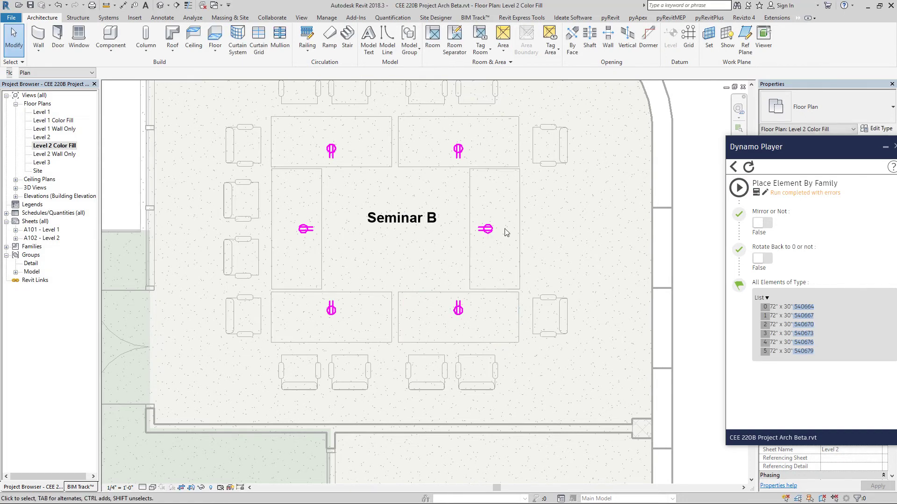
scroll(529, 183, "down", 5)
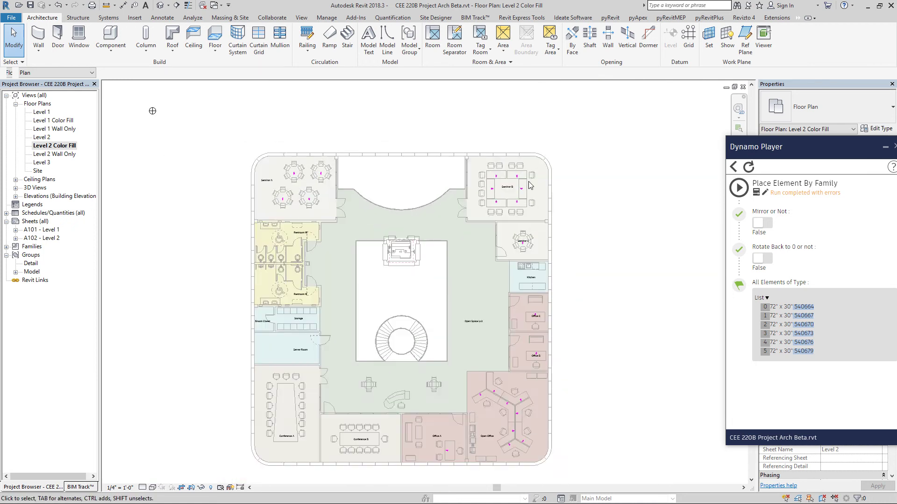
scroll(422, 367, "up", 1)
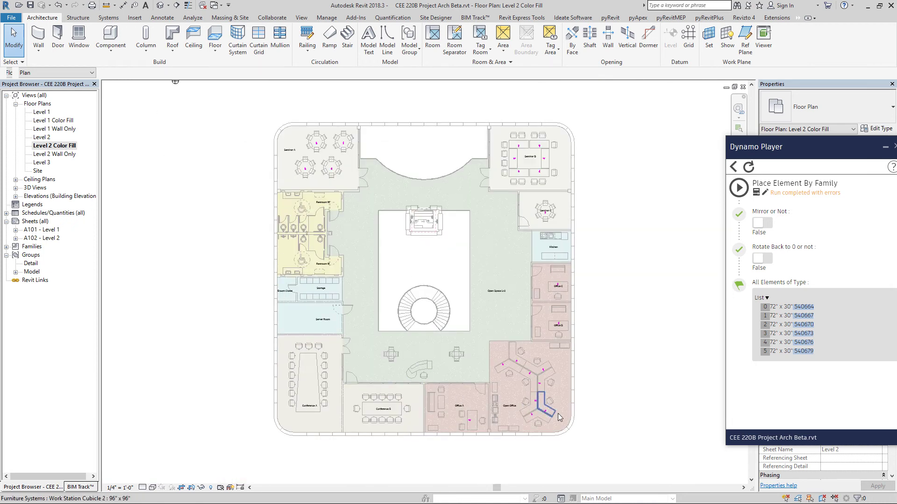
scroll(554, 414, "up", 1)
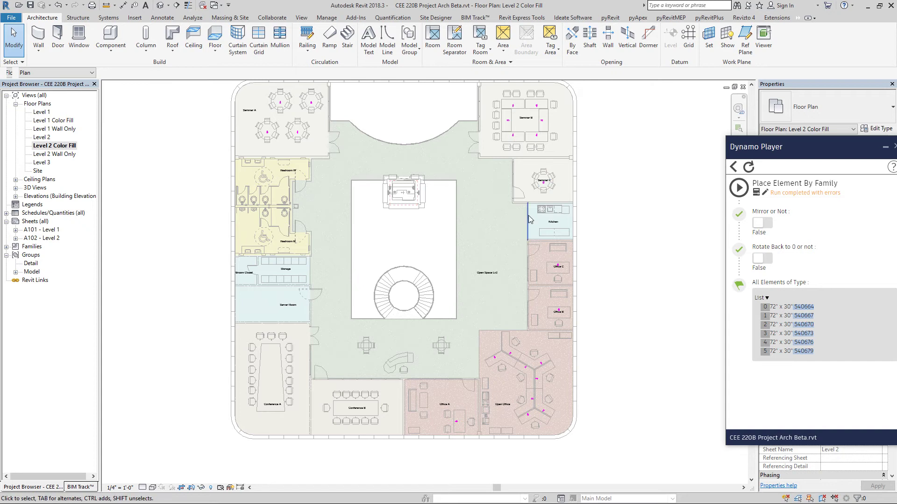
scroll(554, 181, "up", 4)
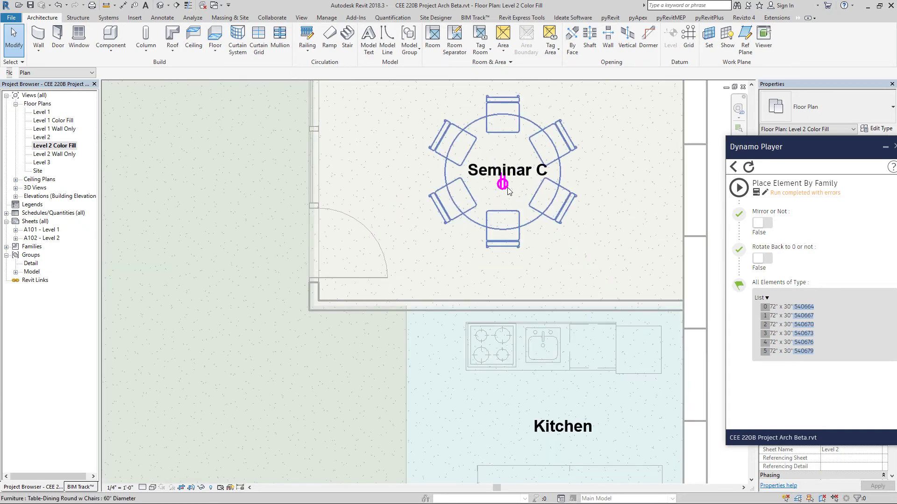
scroll(505, 191, "down", 5)
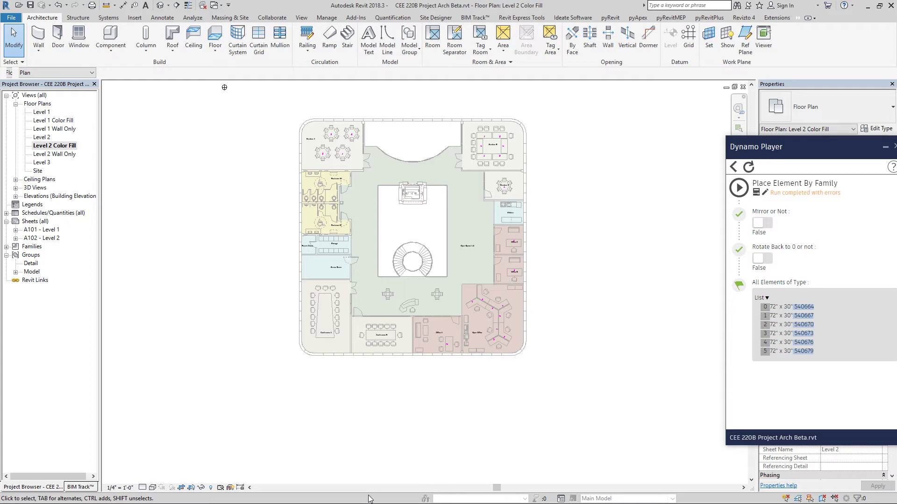
- Switch to the Full Markups document in Bluebeam Revu, turn on markup filtering and filter the markups by status
key("super")
left_click(398, 495)
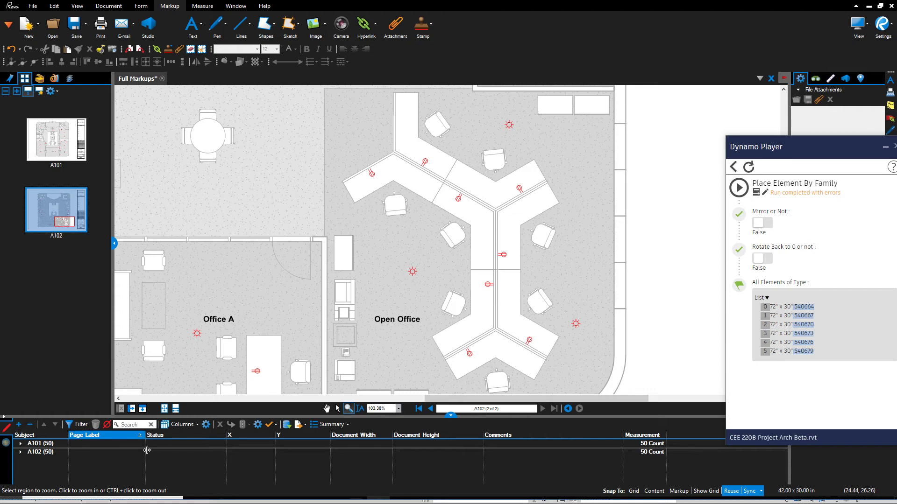
left_click(85, 425)
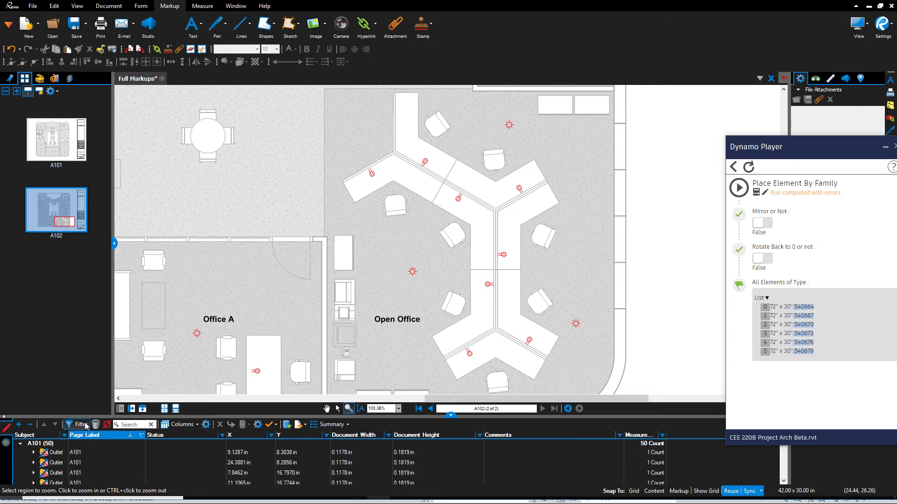
left_click(222, 435)
left_click(167, 463)
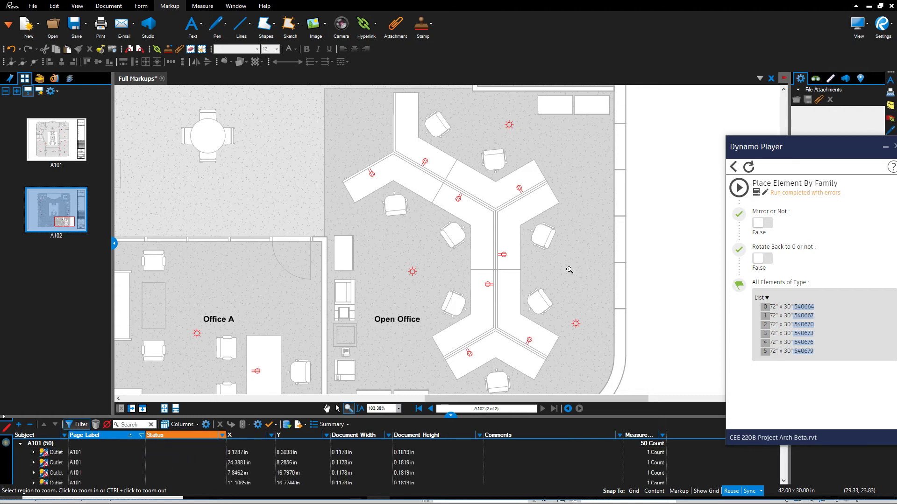
- Select the four outlet markups on the upper Open Office workstations and set their status to Completed
left_click(337, 408)
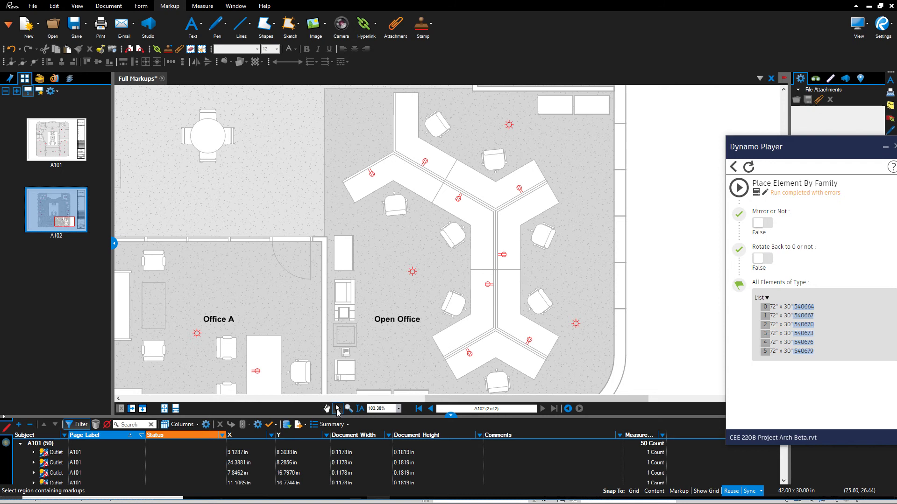
scroll(520, 300, "down", 3)
scroll(506, 275, "up", 5)
scroll(506, 276, "down", 3)
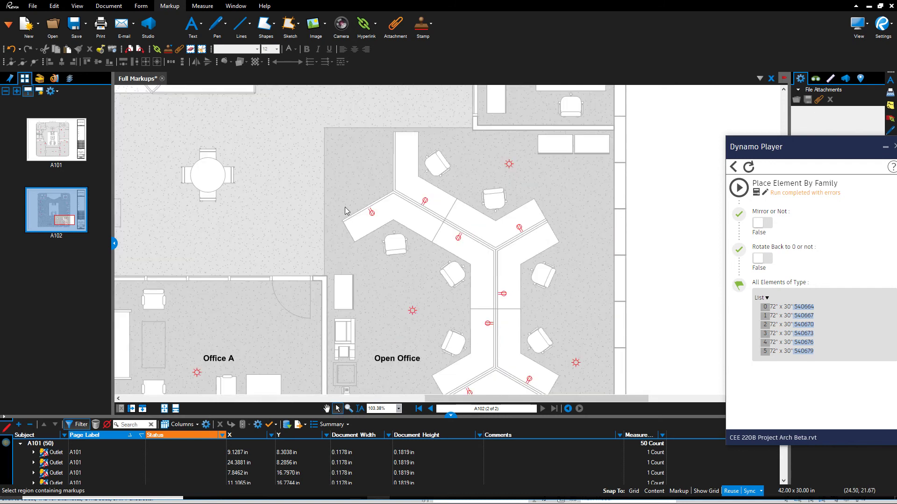
left_click_drag(347, 176, 551, 254)
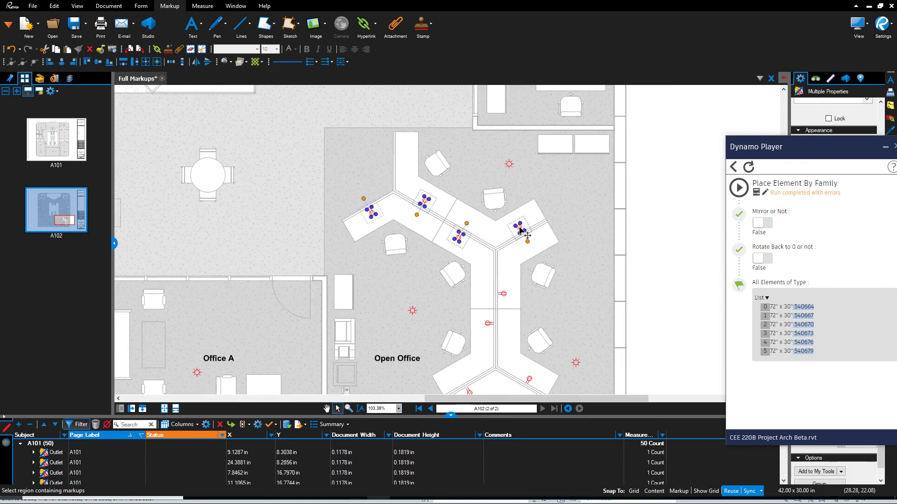
right_click(520, 229)
mouse_move(575, 436)
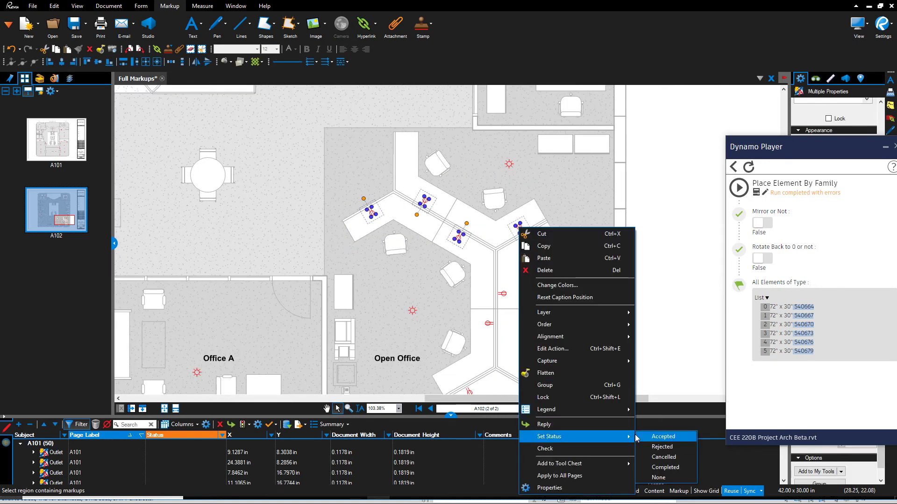
left_click(668, 462)
- Select the four outlet markups on the lower Open Office workstations and set their status to Completed
scroll(510, 205, "down", 2)
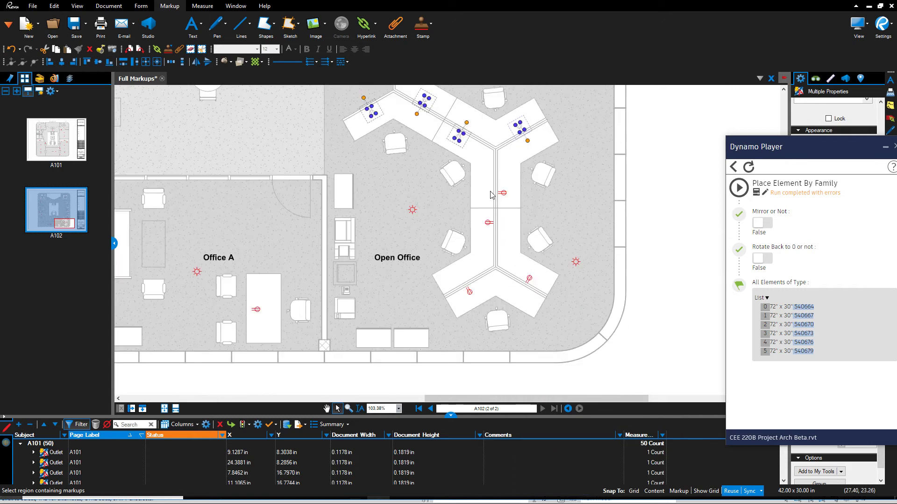
key("Escape")
left_click_drag(451, 182, 543, 300)
right_click(530, 280)
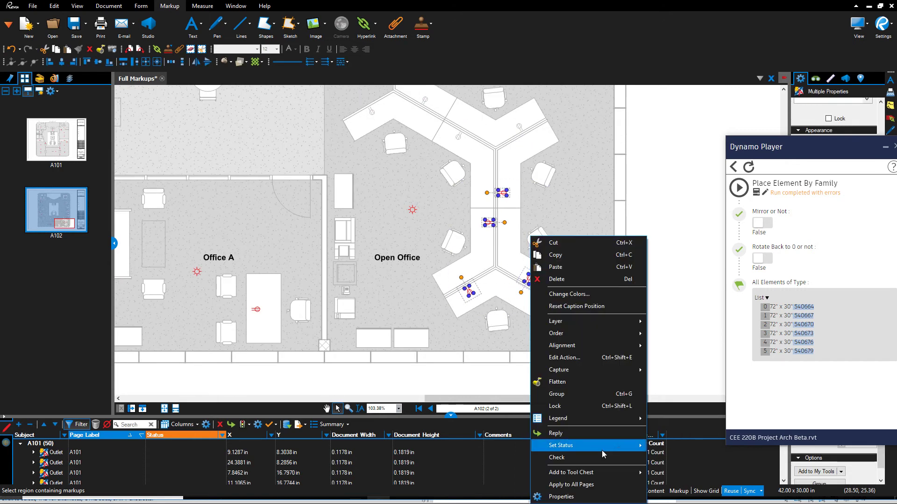
mouse_move(602, 445)
left_click(678, 476)
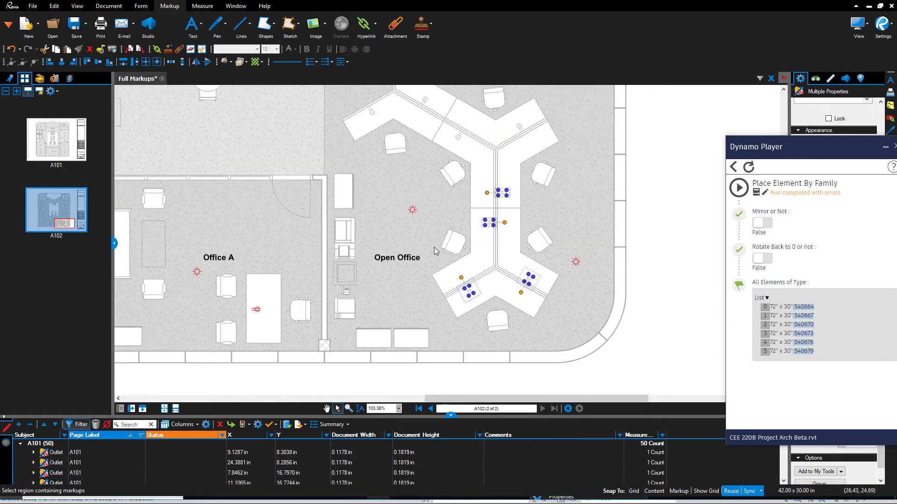
- Select the desk outlet markups in Office B and Office C together and set their status to Completed
scroll(436, 249, "up", 6)
left_click(572, 265)
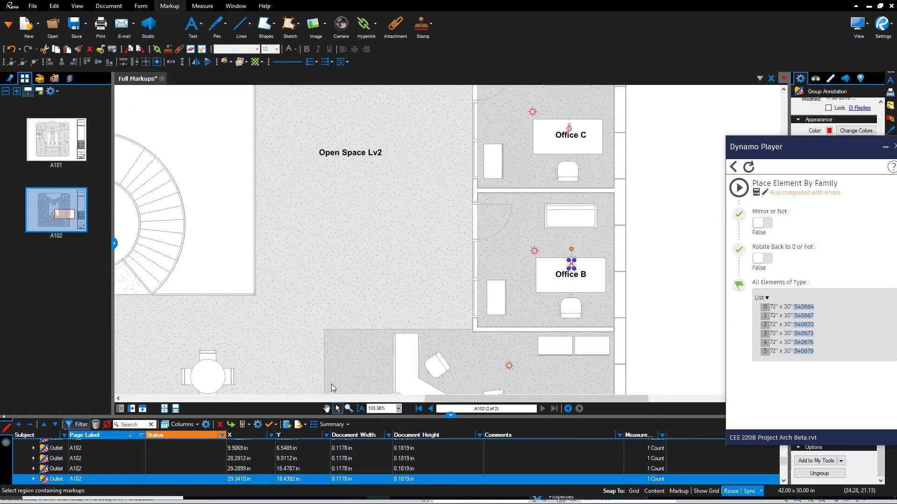
left_click(348, 409)
left_click(505, 214)
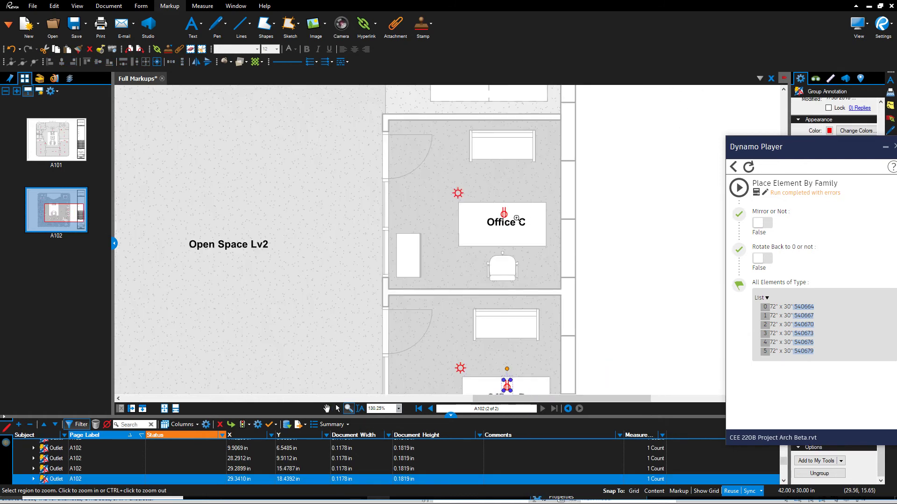
key("Escape")
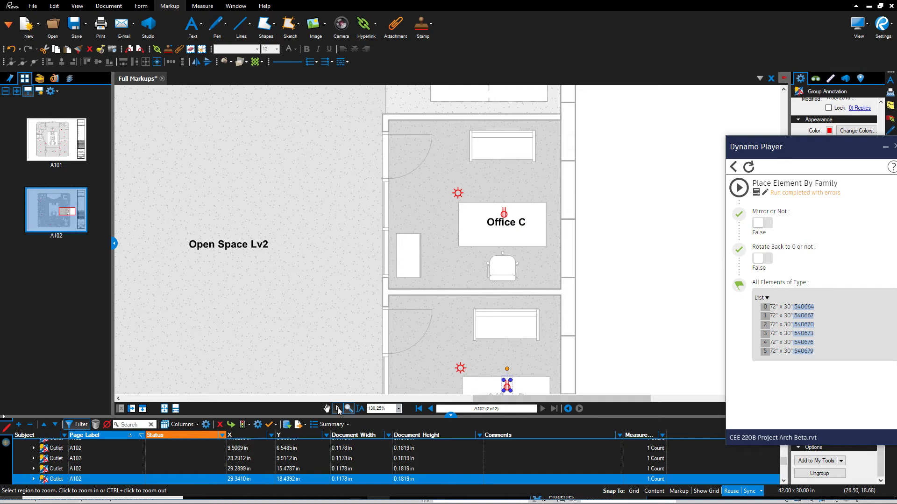
left_click(503, 215)
right_click(503, 214)
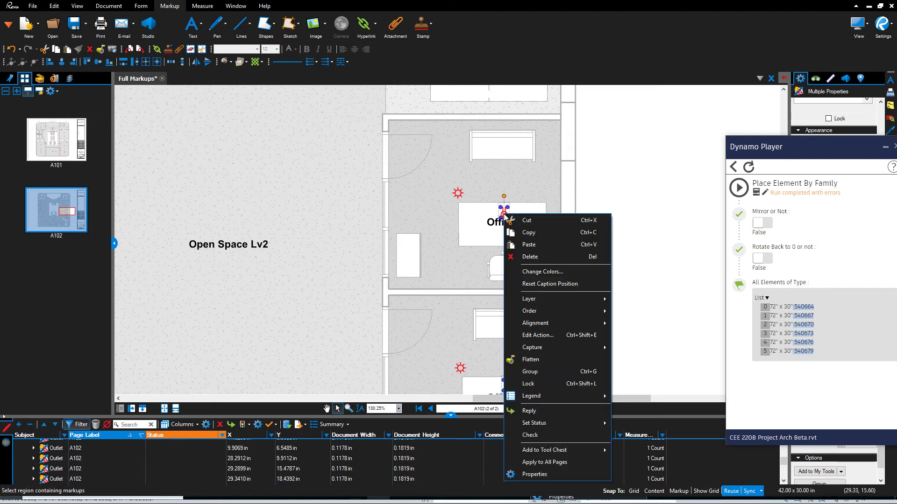
mouse_move(570, 424)
left_click(641, 453)
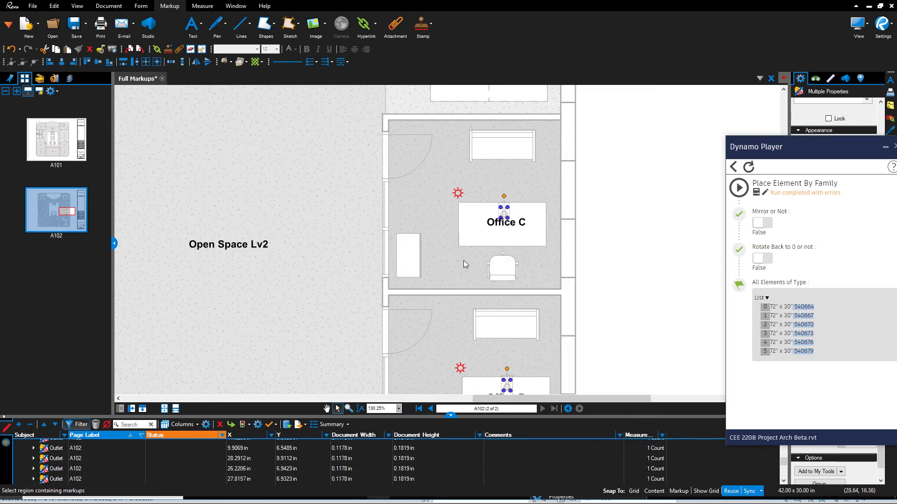
- Select the four table outlet markups in Seminar B together with the Seminar C outlet and set their status to Completed
scroll(467, 268, "up", 5)
scroll(467, 268, "up", 2)
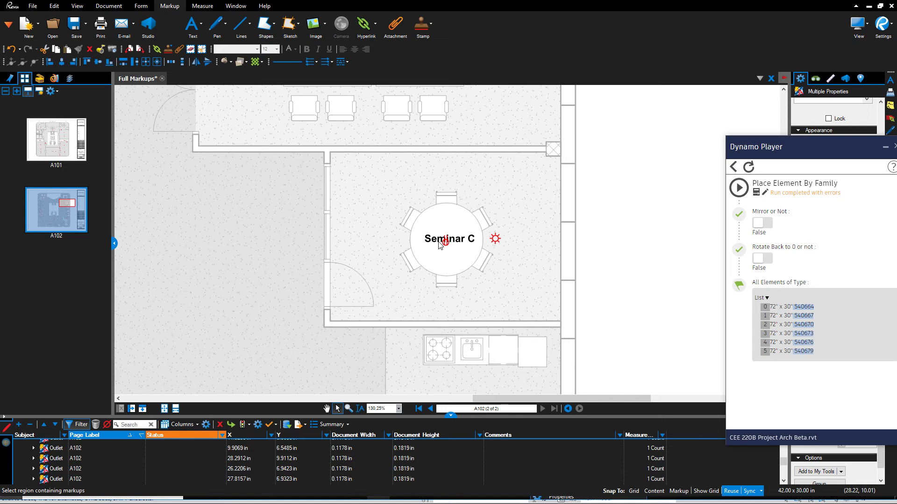
left_click(446, 240)
scroll(473, 297, "down", 2)
scroll(472, 298, "up", 4)
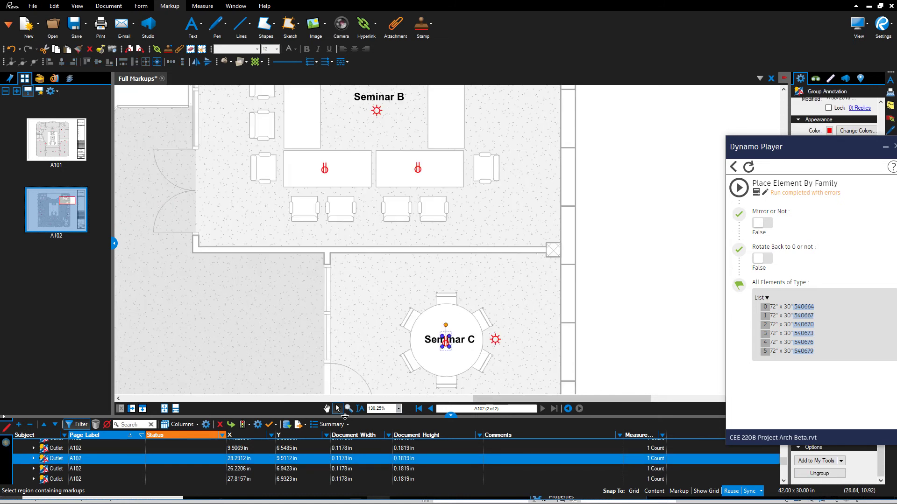
key("z")
left_click(481, 251, "ctrl")
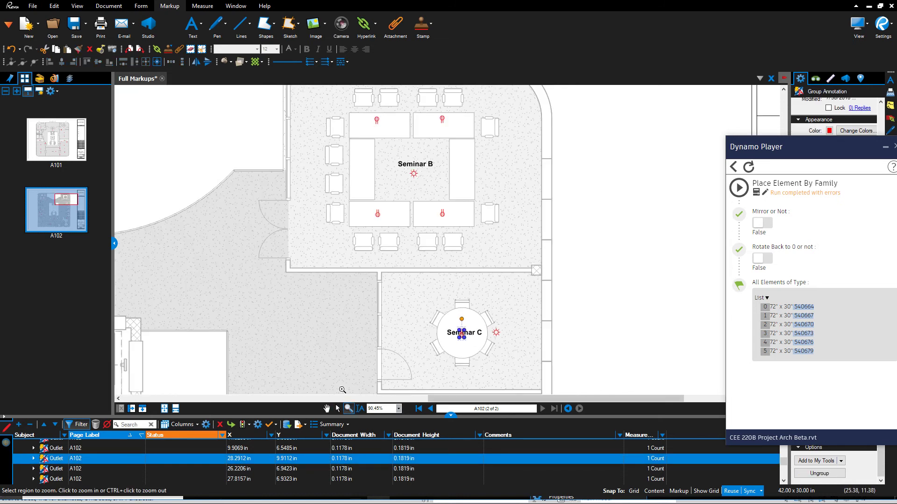
left_click(337, 408)
left_click_drag(369, 213, 471, 235)
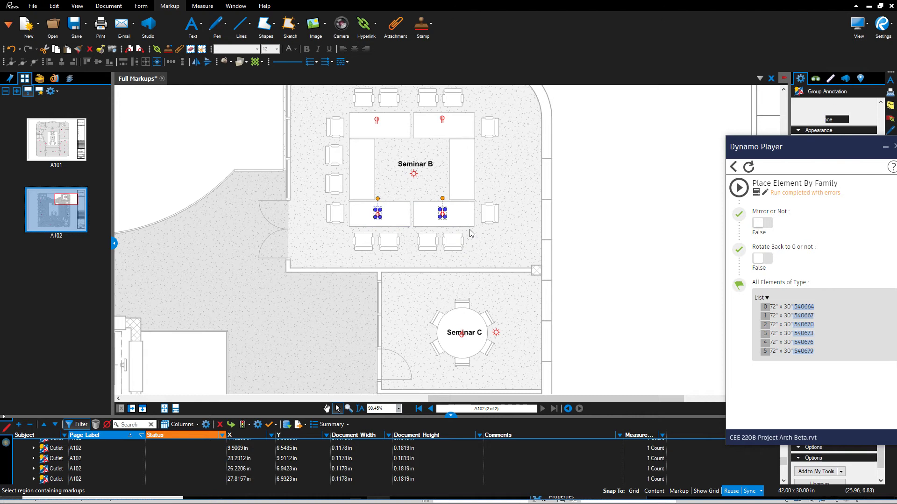
left_click_drag(465, 144, 509, 153)
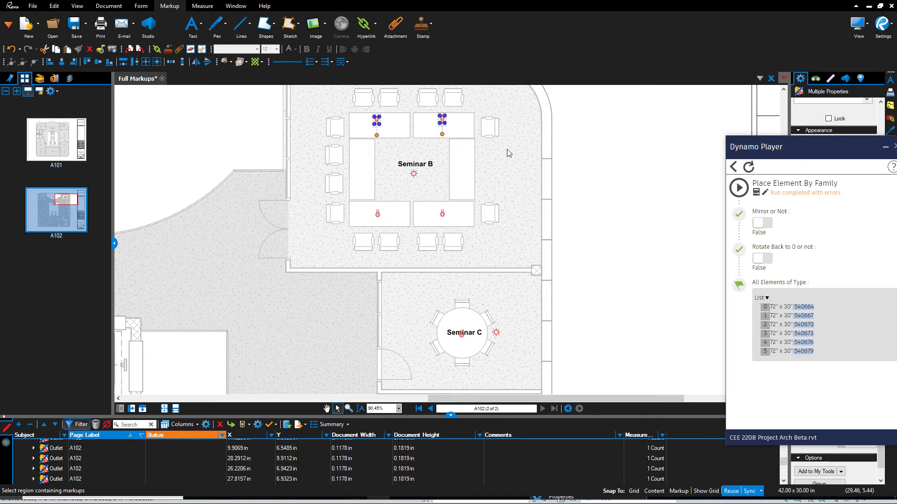
left_click(380, 215)
left_click(378, 122, "ctrl")
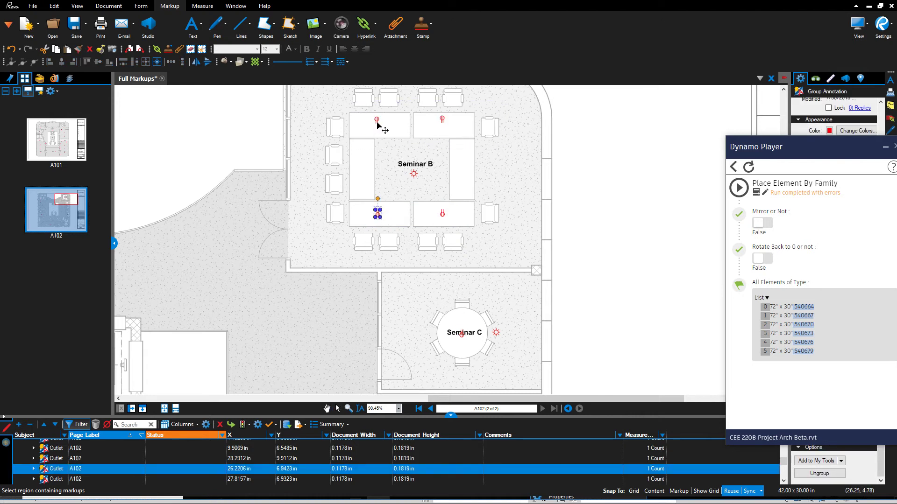
left_click(442, 122, "ctrl")
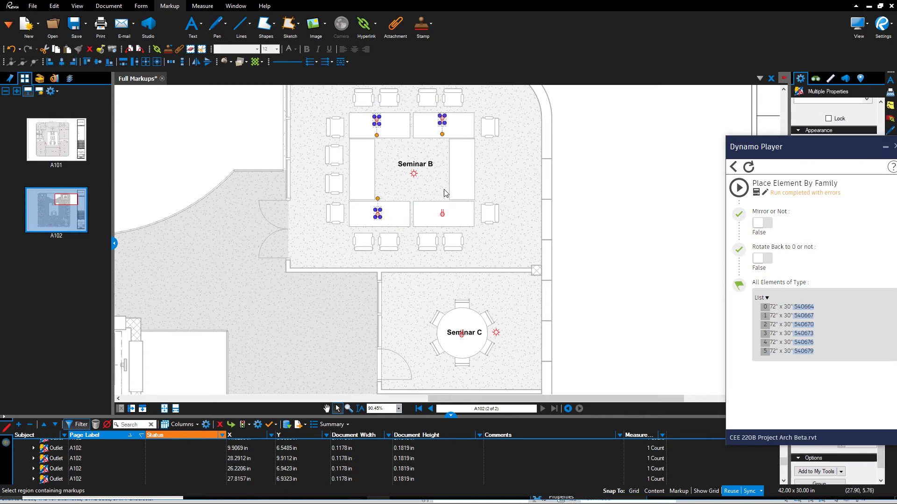
left_click(443, 215, "ctrl")
left_click(462, 335, "ctrl")
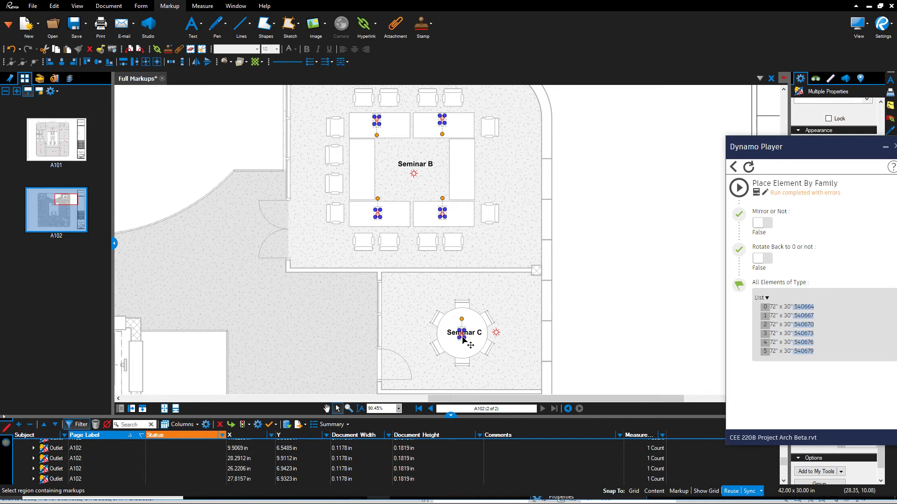
right_click(463, 337)
mouse_move(512, 445)
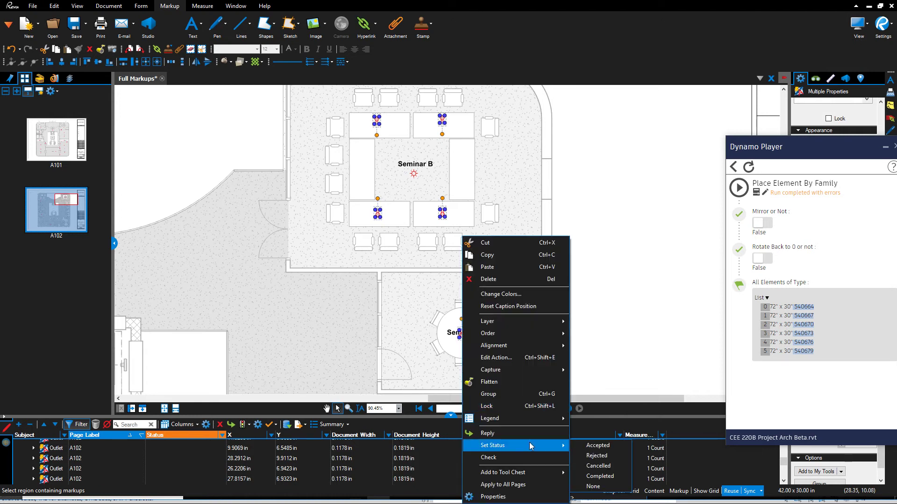
left_click(601, 476)
left_click(607, 272)
- Select the four outlet markups on the round tables in Seminar A and set their status to Completed
scroll(607, 271, "down", 5)
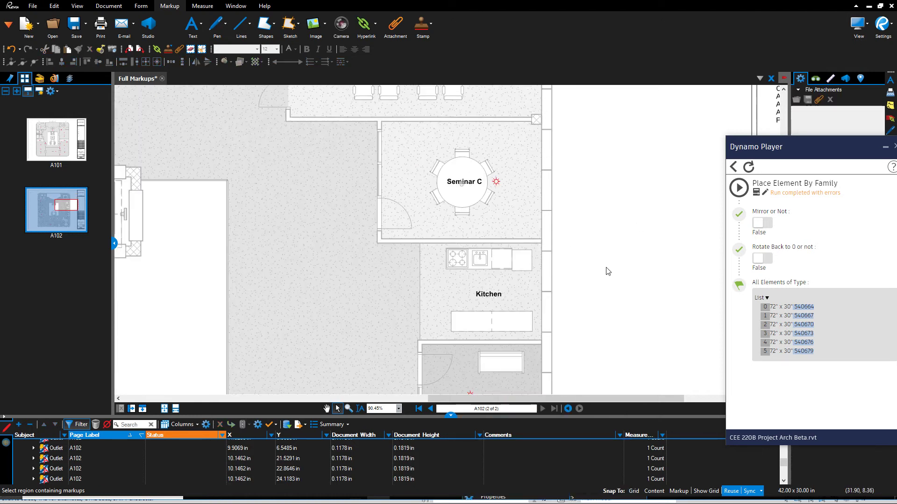
scroll(581, 295, "left", 5)
scroll(582, 295, "up", 2)
scroll(581, 294, "left", 5)
scroll(513, 266, "up", 3)
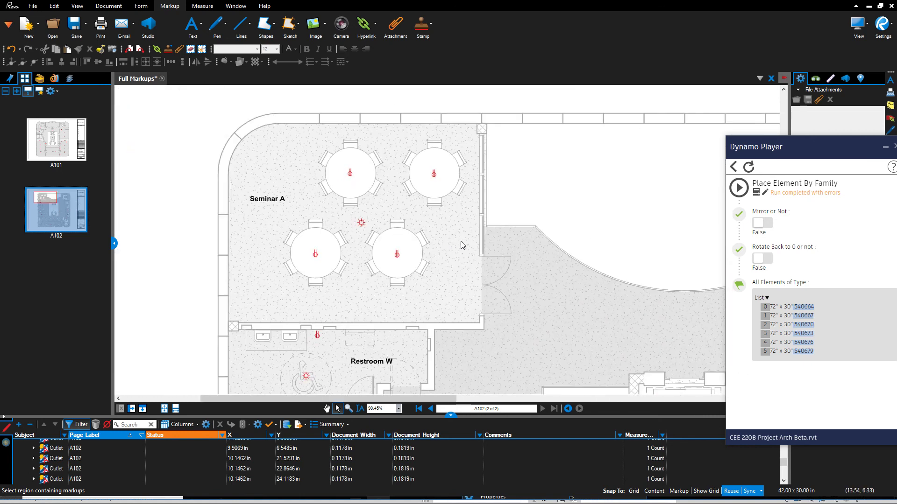
left_click(350, 174)
left_click(435, 174)
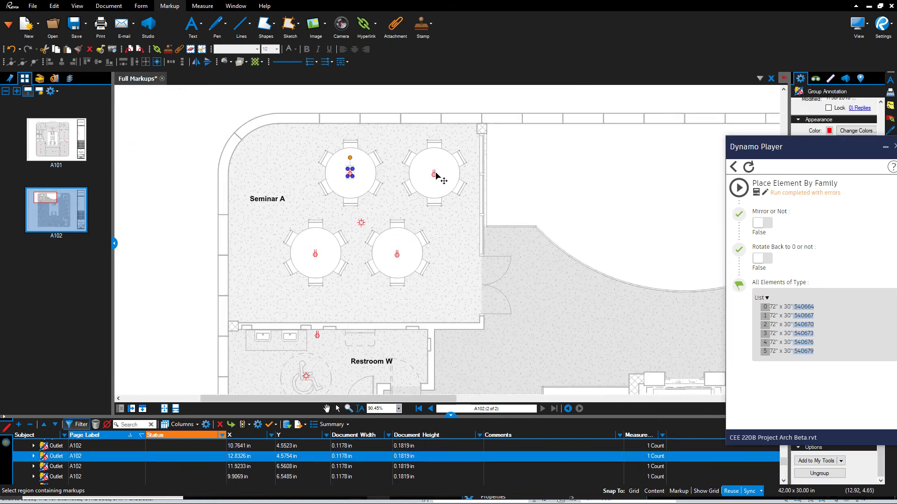
left_click(350, 174, "shift")
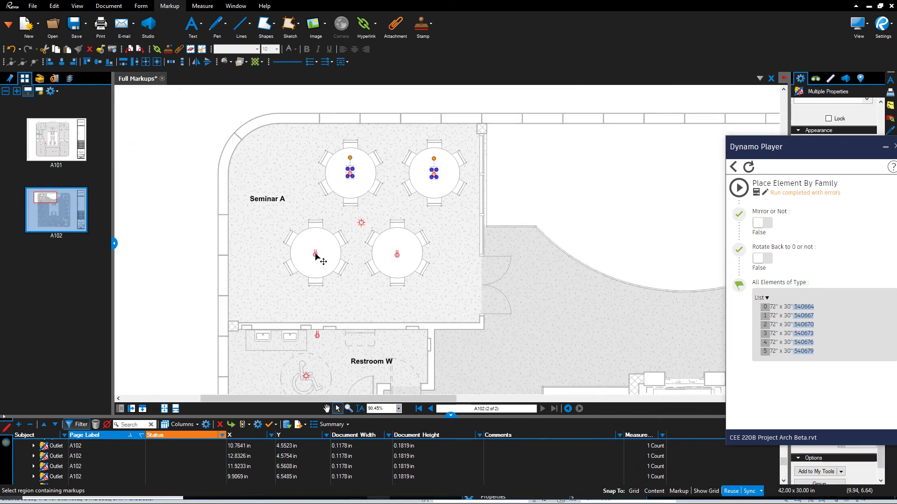
left_click(316, 254, "shift")
left_click(397, 256, "shift")
right_click(397, 257)
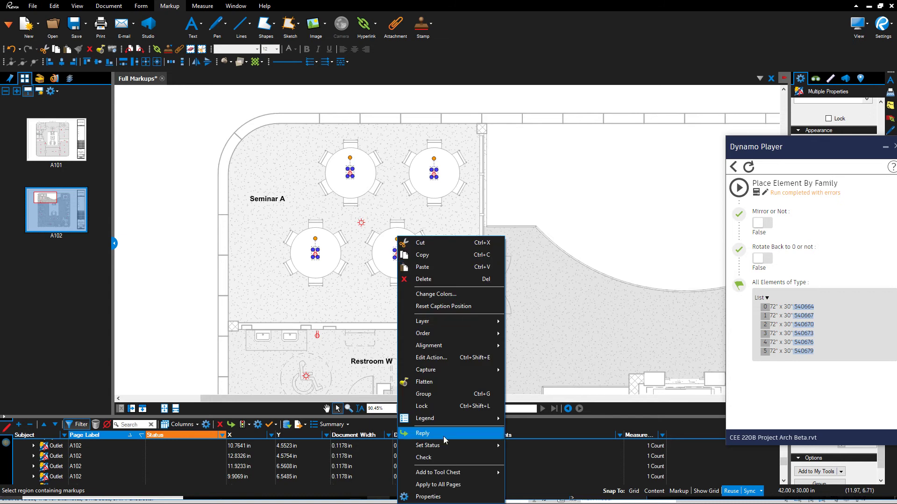
mouse_move(449, 445)
left_click(553, 476)
left_click(457, 238)
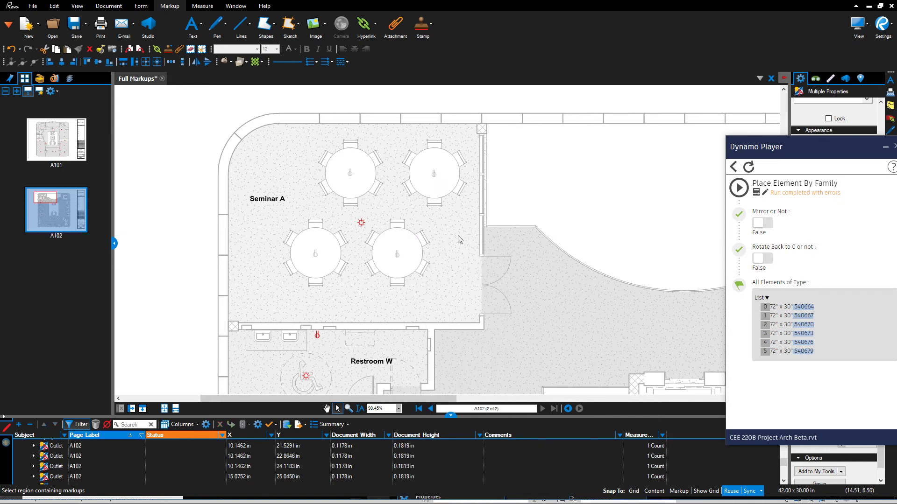
- Set the status of the desk outlet markup in Office A to Completed
scroll(420, 224, "down", 3)
scroll(421, 225, "down", 7)
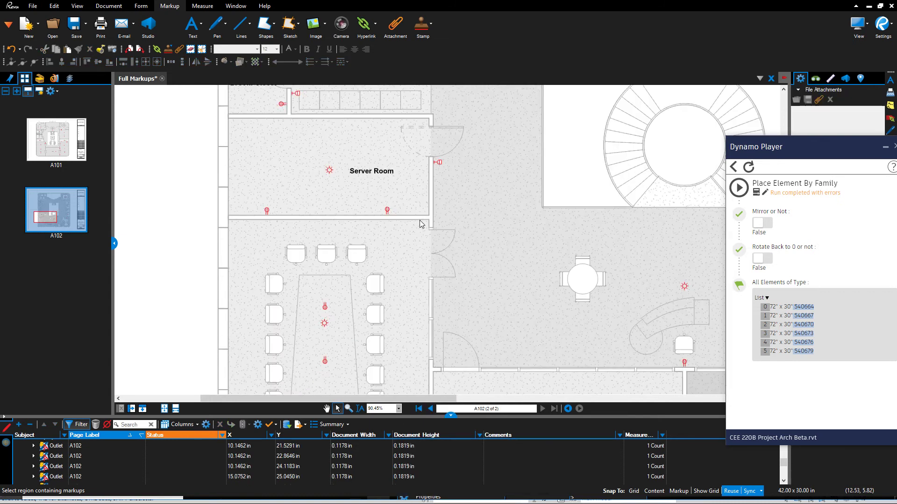
left_click(348, 409)
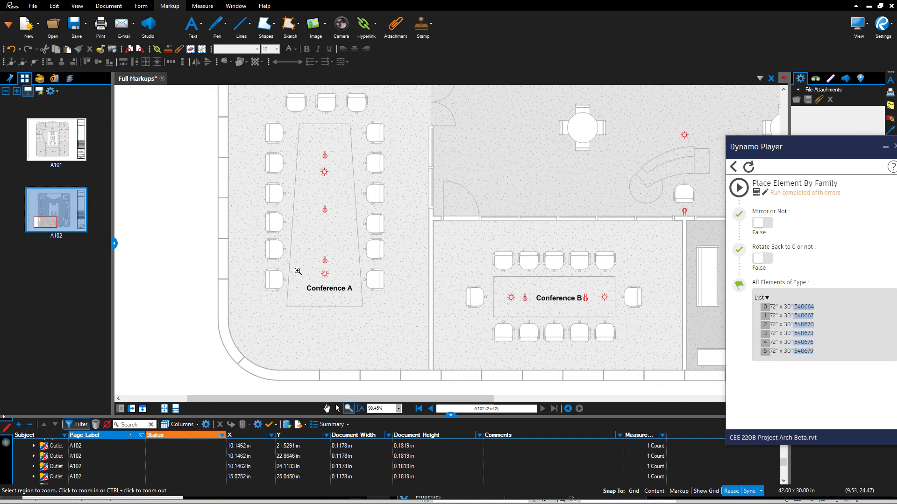
left_click(297, 267, "ctrl")
left_click_drag(374, 210, 636, 320)
left_click(636, 320)
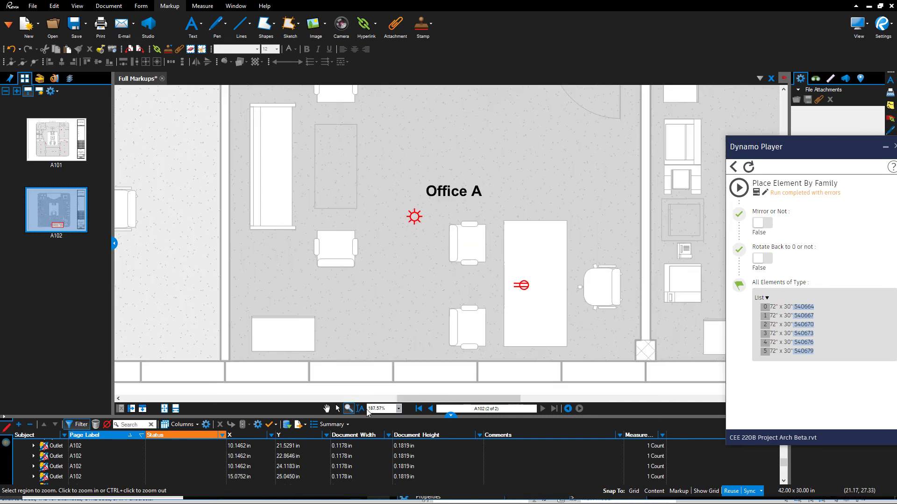
key("Escape")
left_click(521, 286)
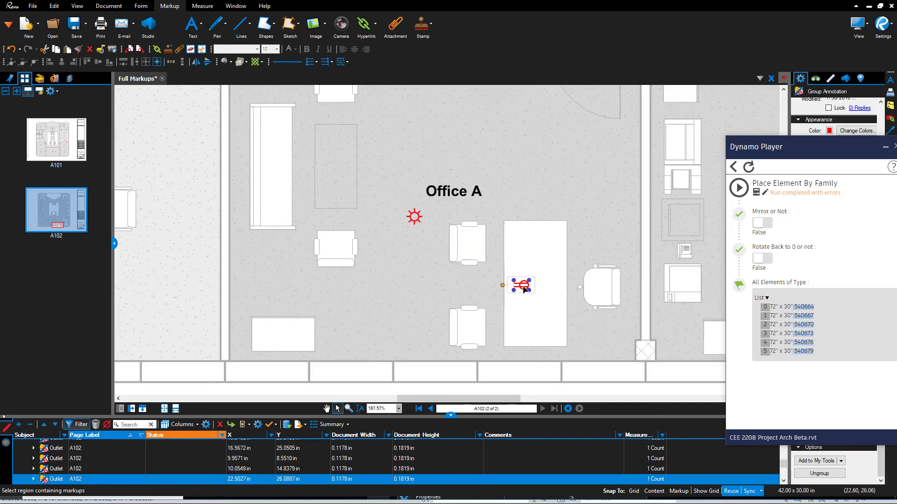
right_click(522, 286)
mouse_move(598, 449)
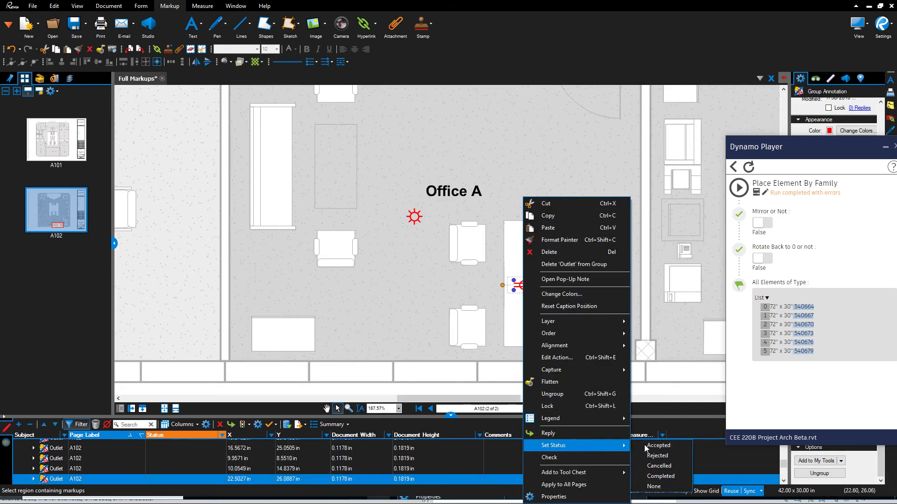
left_click(684, 481)
- Turn off the markup filter and export a CSV summary of the markups as Full Markups.csv in the Element By Bluebeam Markups folder
key("z")
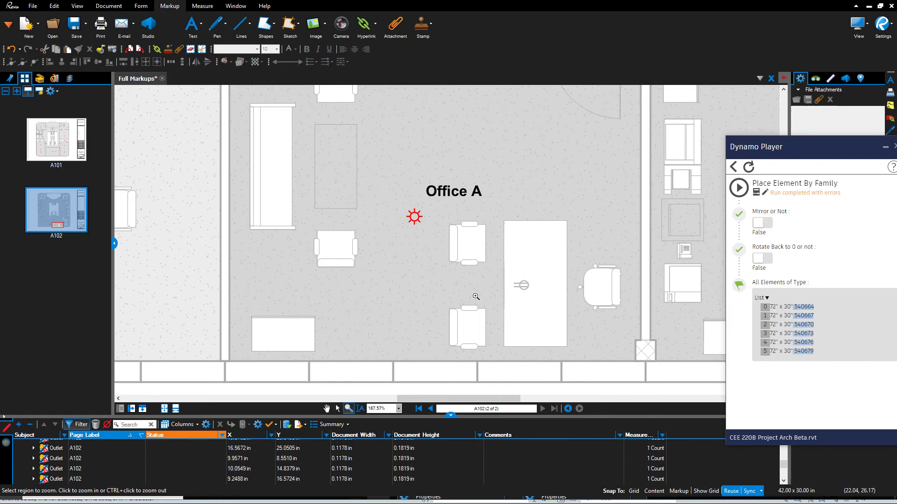
scroll(439, 293, "down", 5)
scroll(435, 291, "down", 3)
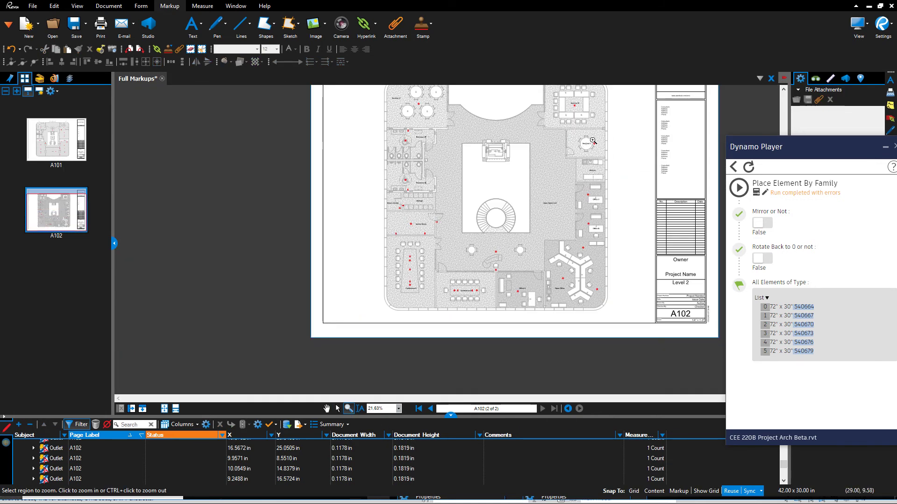
scroll(582, 134, "up", 2)
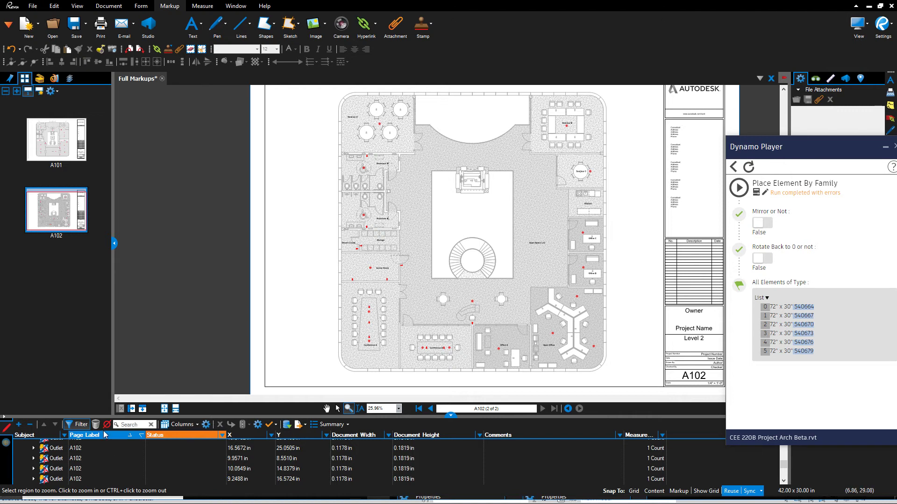
left_click(78, 425)
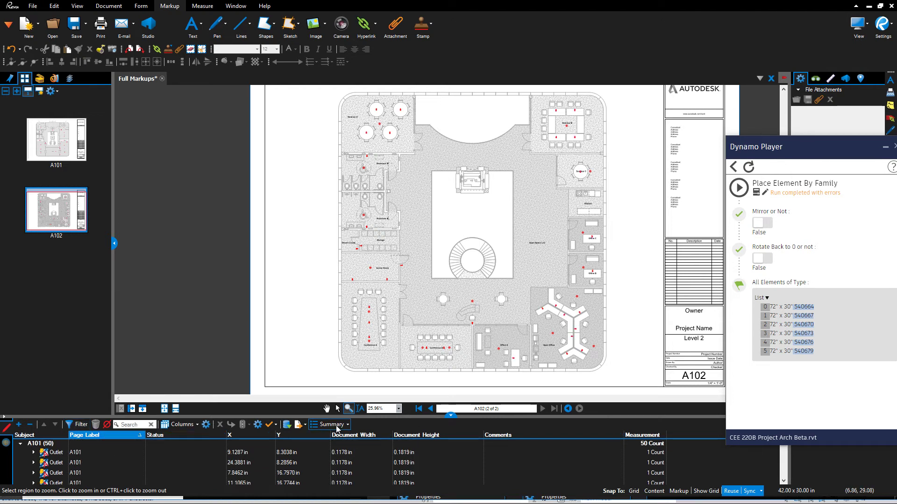
left_click(336, 426)
left_click(340, 438)
left_click(504, 331)
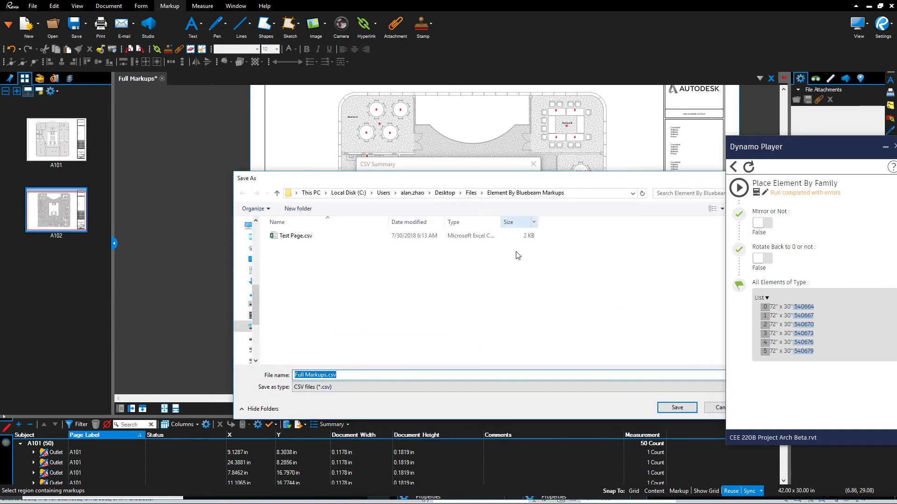
left_click(668, 407)
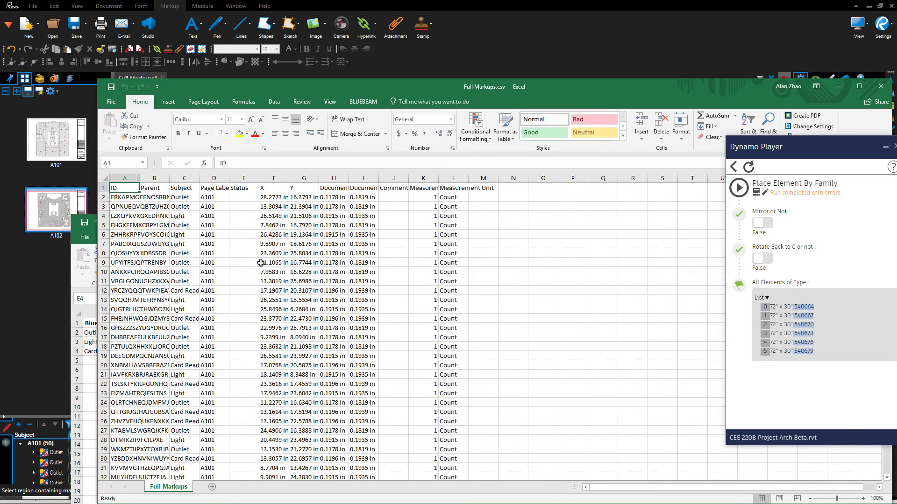
- Review the Status column entries of the A102 outlet markups in Full Markups.csv and close the file
scroll(256, 220, "down", 14)
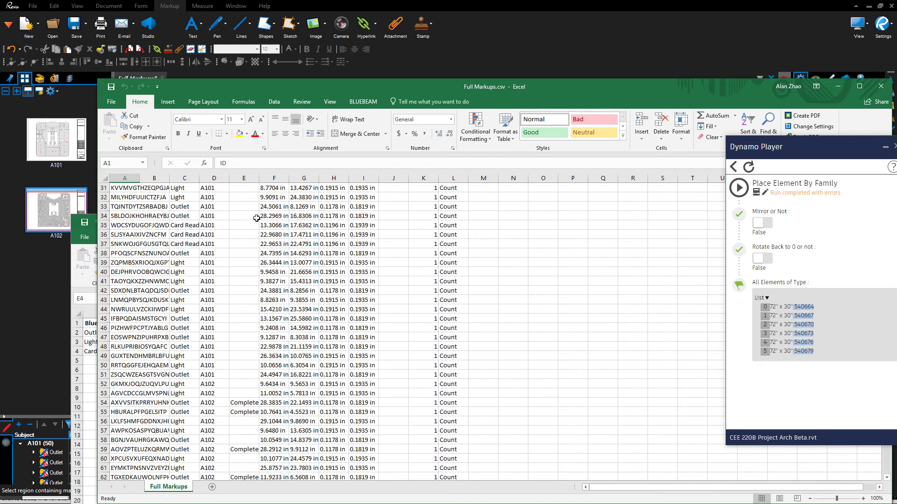
left_click(242, 290)
left_click(242, 300)
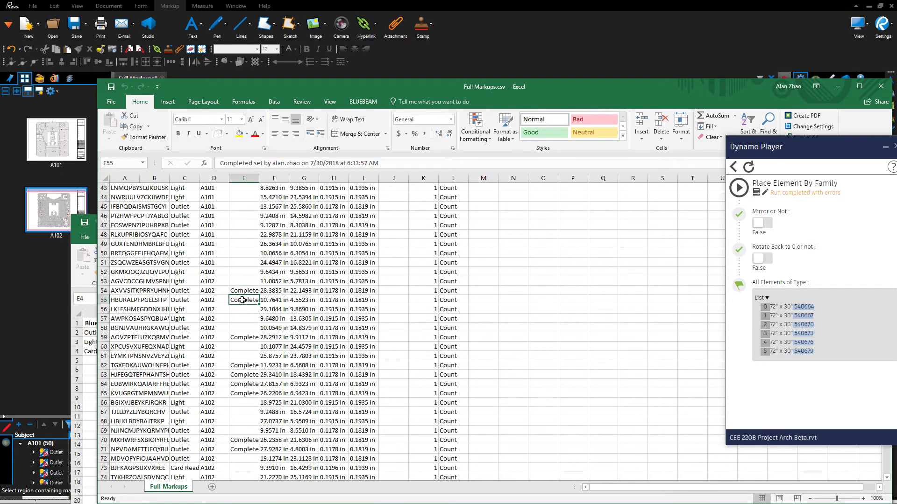
left_click(255, 340)
left_click(249, 363)
left_click(248, 376)
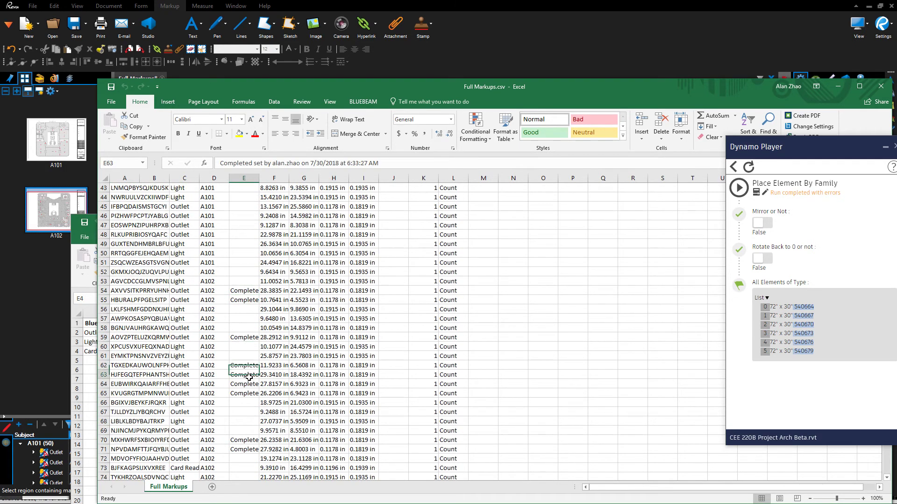
left_click(251, 386)
left_click(253, 395)
left_click(254, 441)
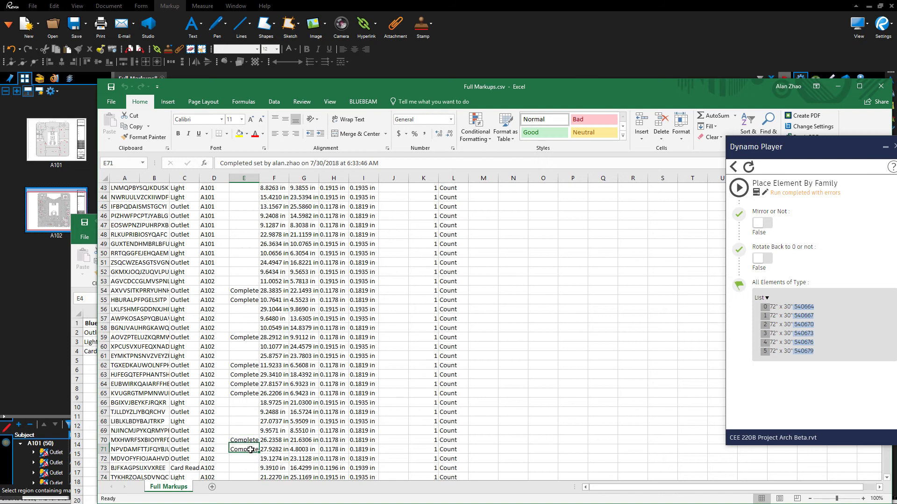
left_click(253, 450)
left_click_drag(659, 93, 477, 102)
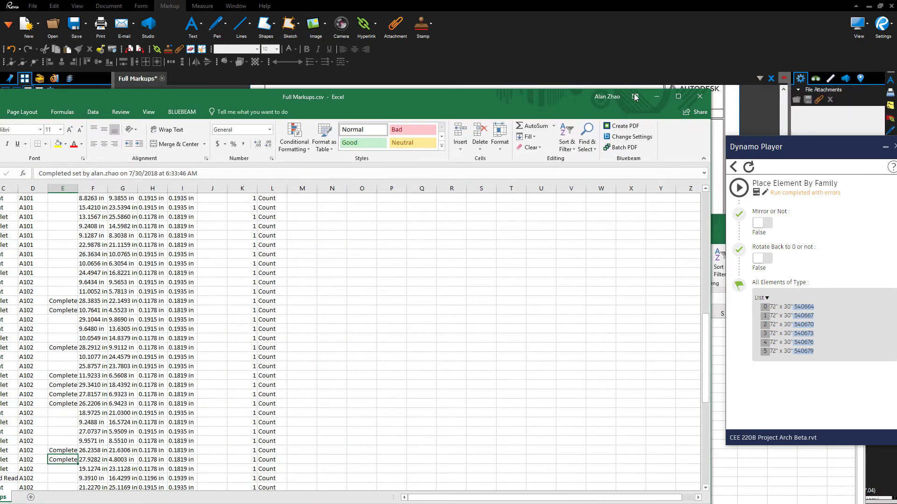
left_click(699, 97)
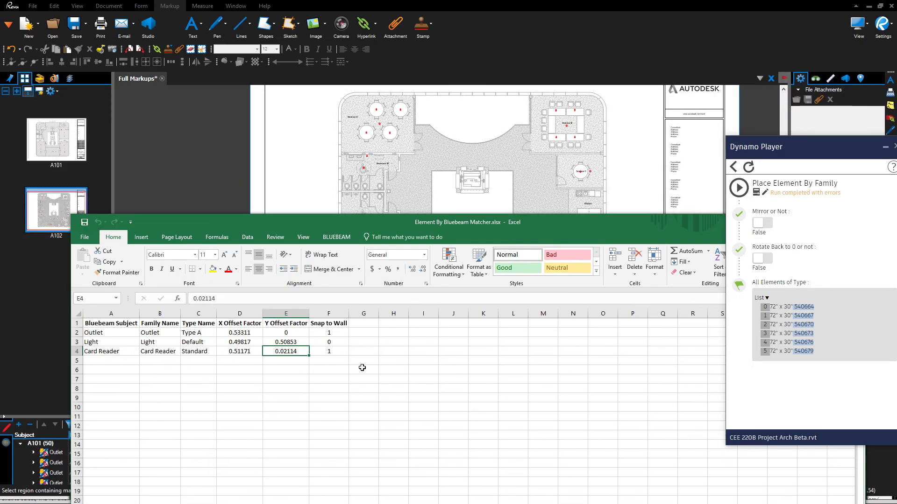
- Examine the Snap to Wall column and its Outlet value in the Element By Bluebeam Matcher workbook
left_click(362, 369)
left_click_drag(379, 223, 377, 131)
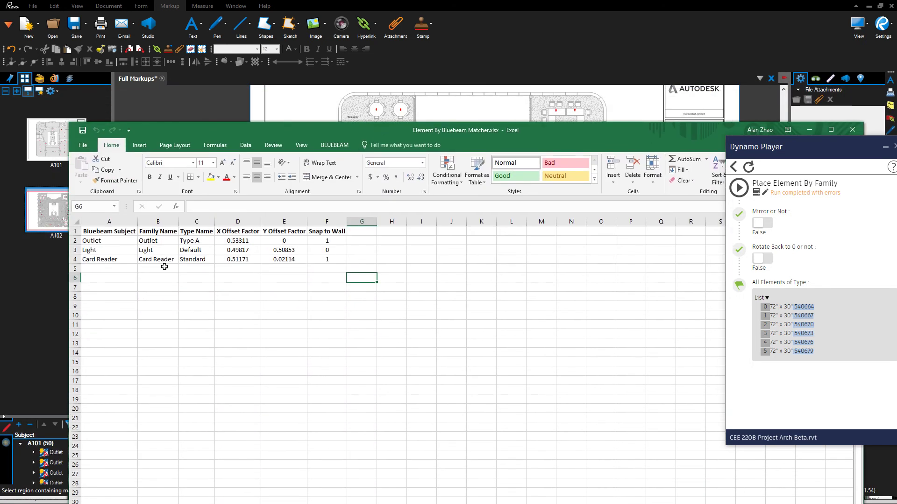
left_click(338, 235)
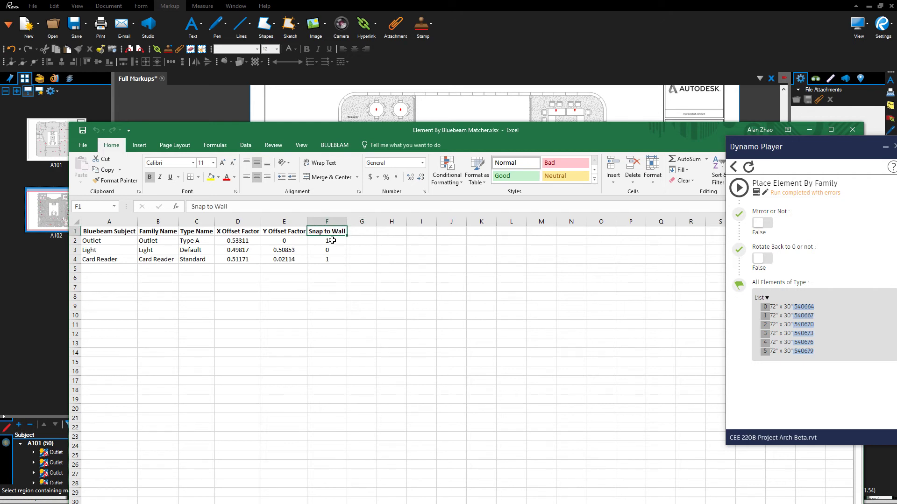
left_click(332, 240)
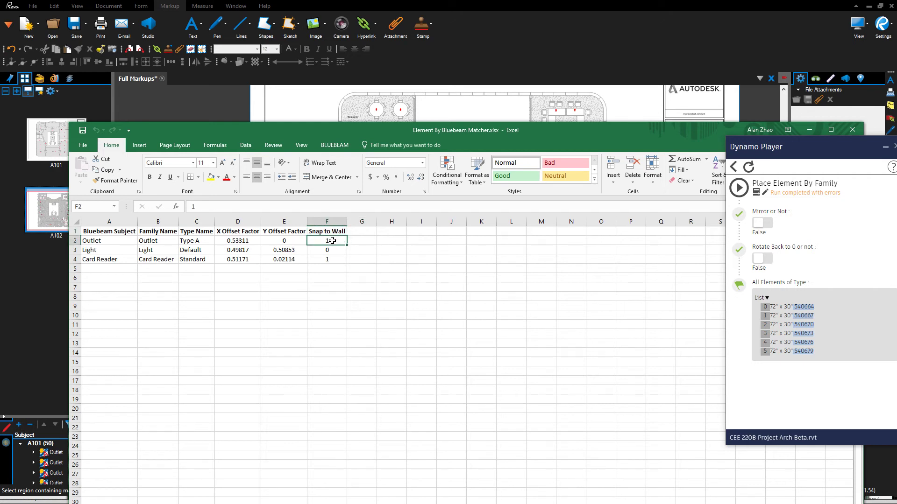
- Examine the Snap to Wall settings for the Light and Card Reader rows in the matcher workbook
left_click(101, 249)
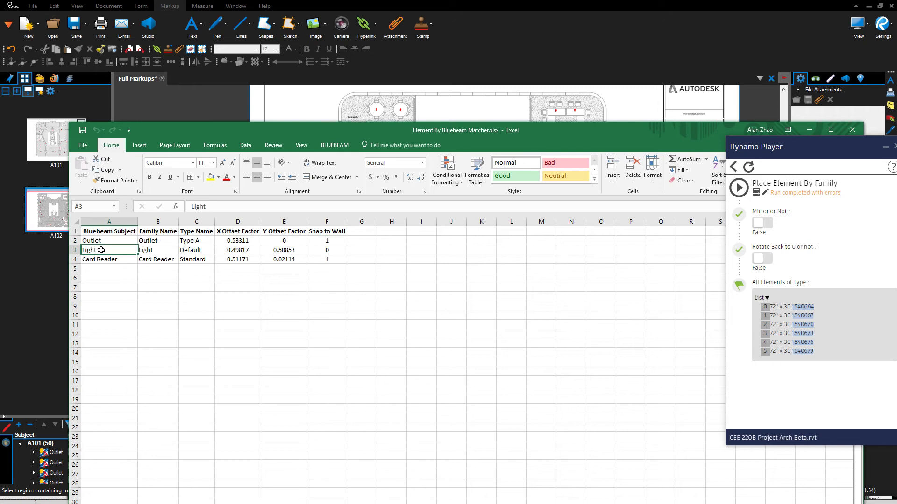
left_click(324, 250)
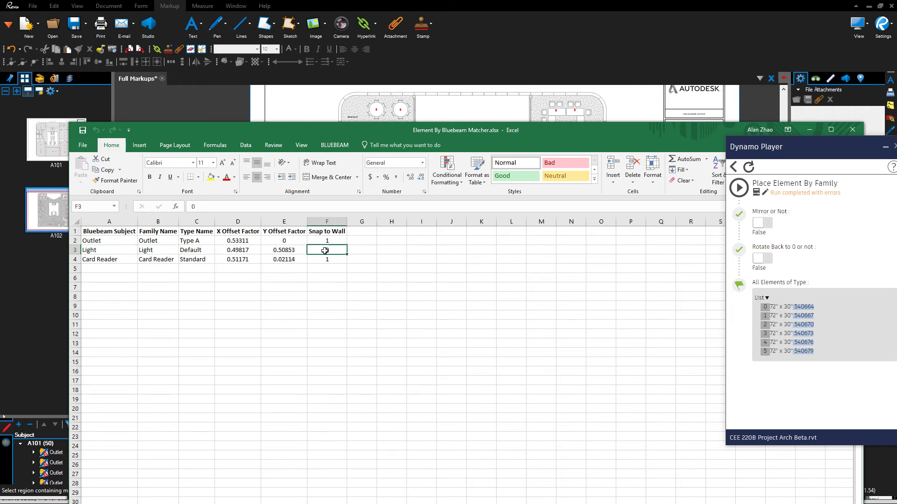
left_click(100, 259)
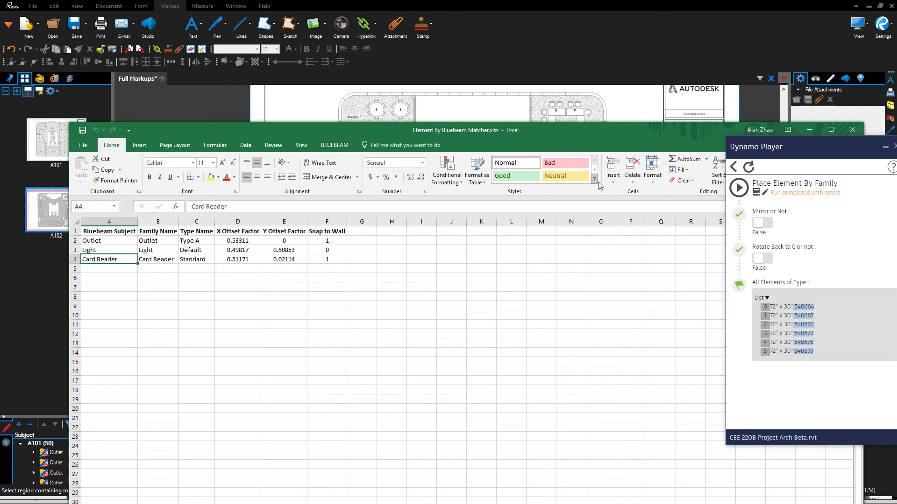
- Minimize the workbook and Bluebeam Revu to switch to Revit, and open sheet A101 - Level 1
left_click_drag(610, 135, 457, 112)
left_click(693, 110)
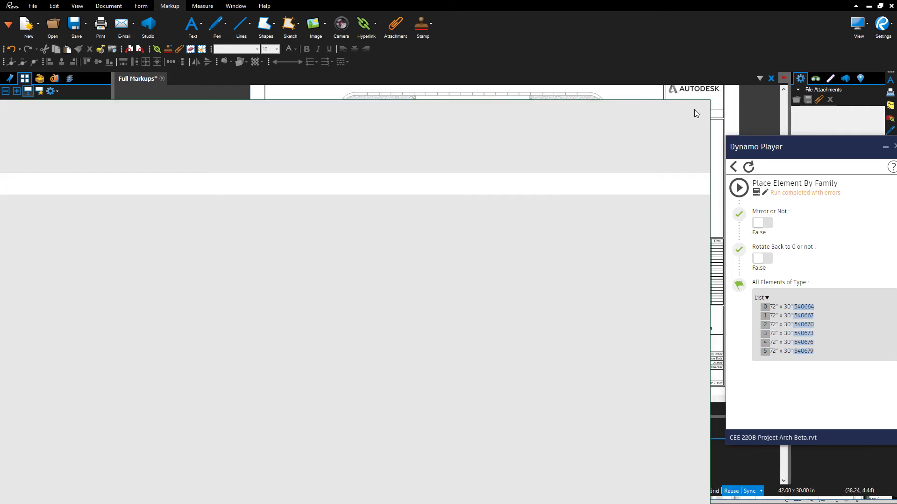
left_click(868, 8)
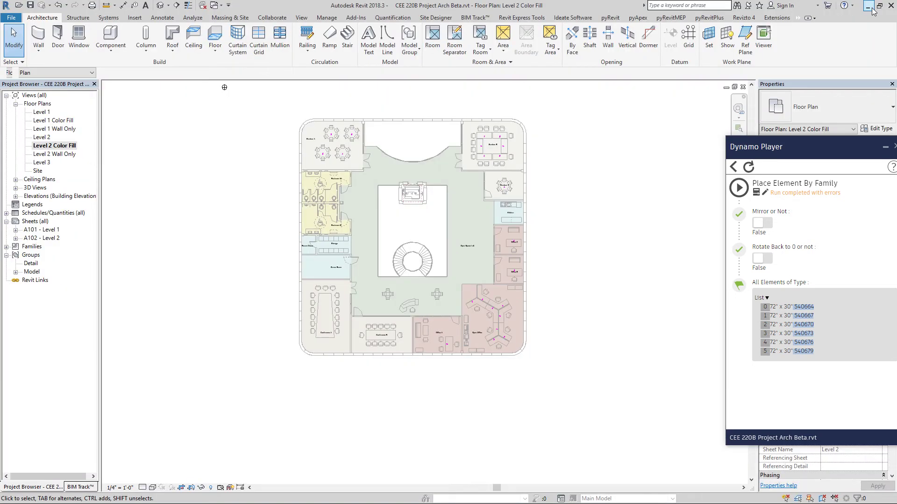
double_click(42, 231)
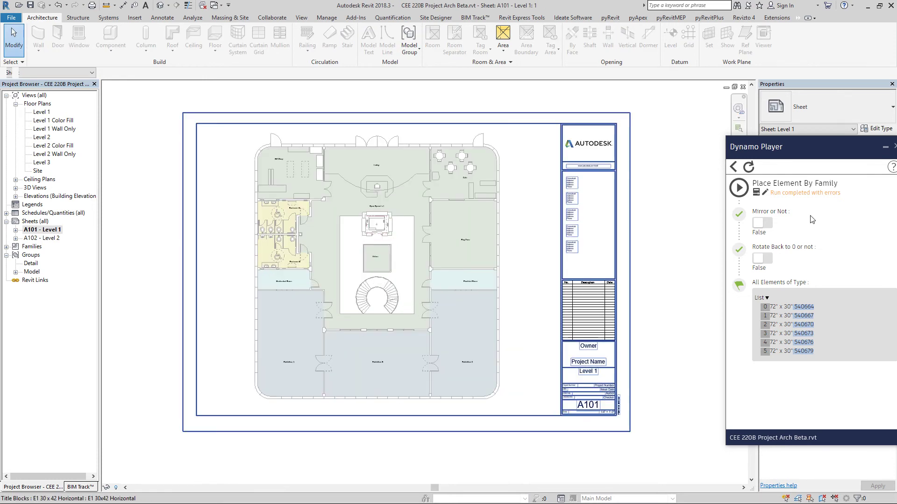
- Open the inputs of the Element By Bluebeam Complete script in Dynamo Player and load Full Markups.csv as its Bluebeam Markup CSV
mouse_move(794, 141)
left_mouse_down()
mouse_move(698, 131)
mouse_move(782, 139)
left_mouse_up()
left_click(637, 157)
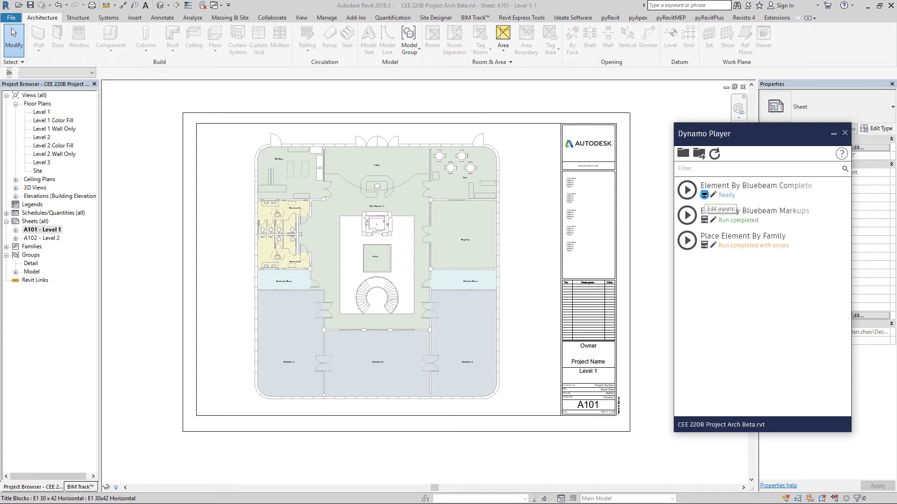
left_click(704, 195)
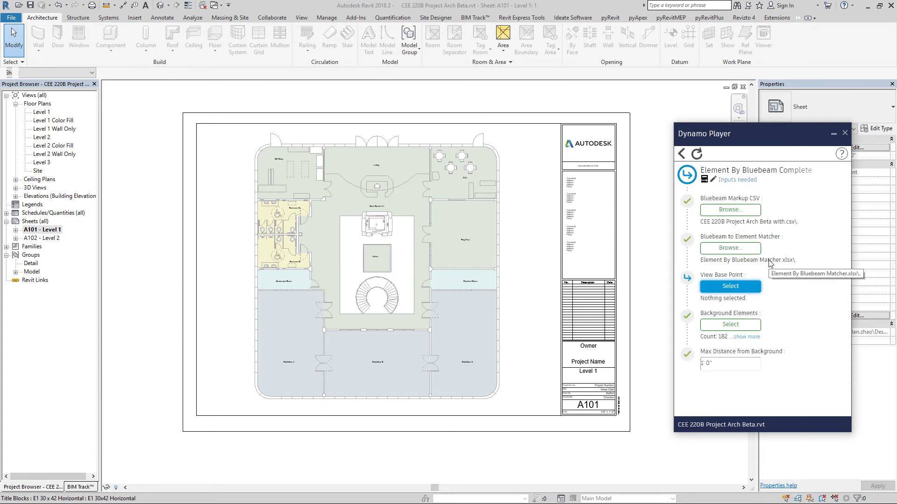
left_click(729, 210)
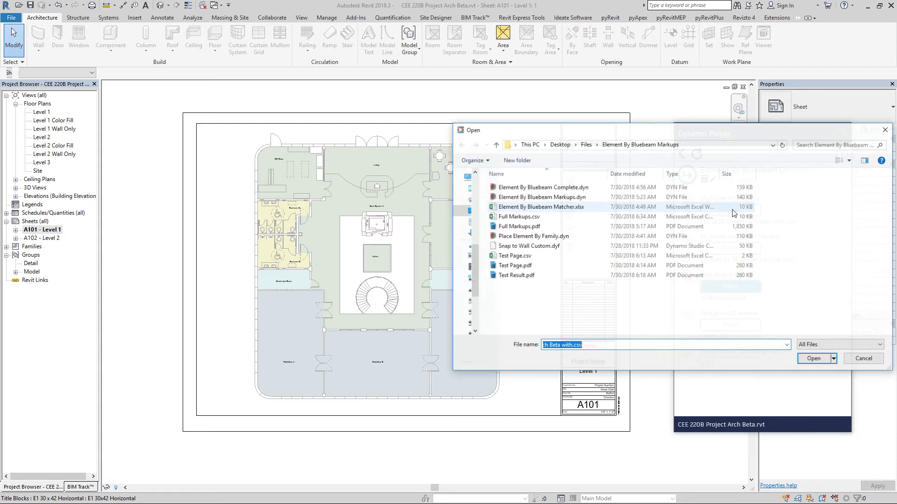
left_click(518, 217)
left_click(817, 361)
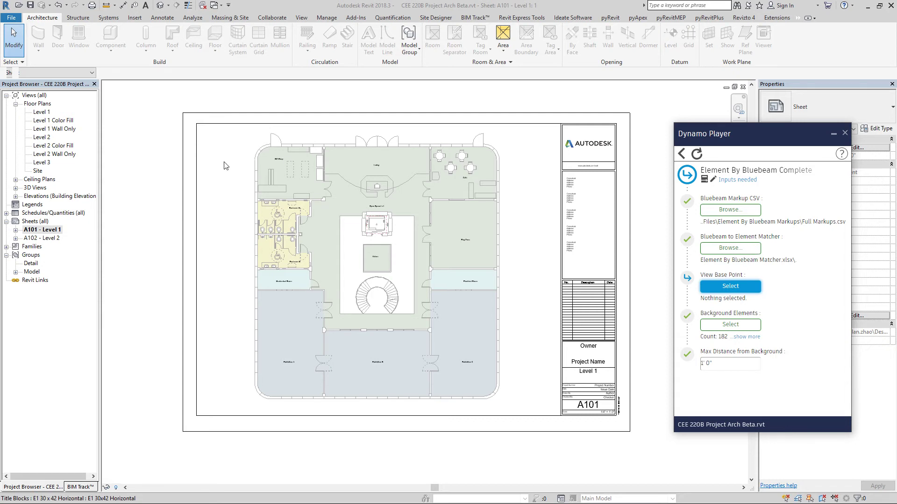
- Activate the Level 1 viewport on sheet A101 and place a North Arrow 2 symbol at the upper-left corner of the sheet border
double_click(252, 153)
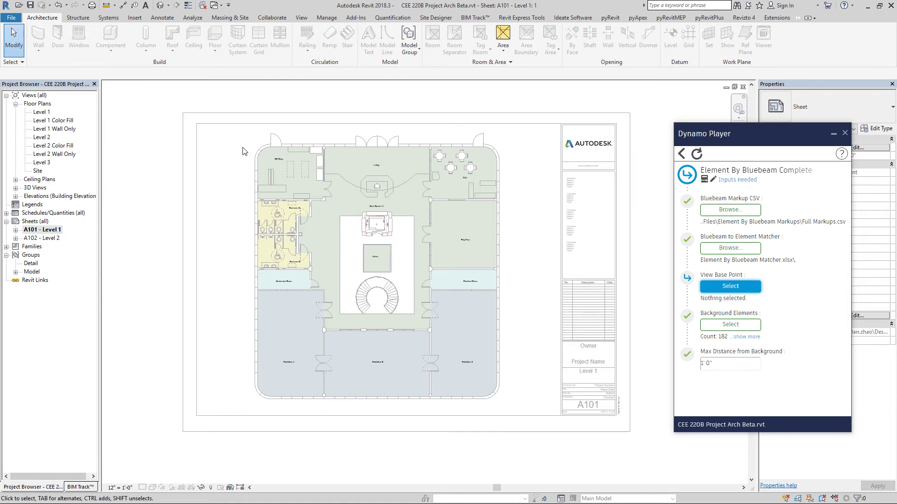
left_click(162, 17)
left_click(765, 40)
scroll(196, 140, "up", 5)
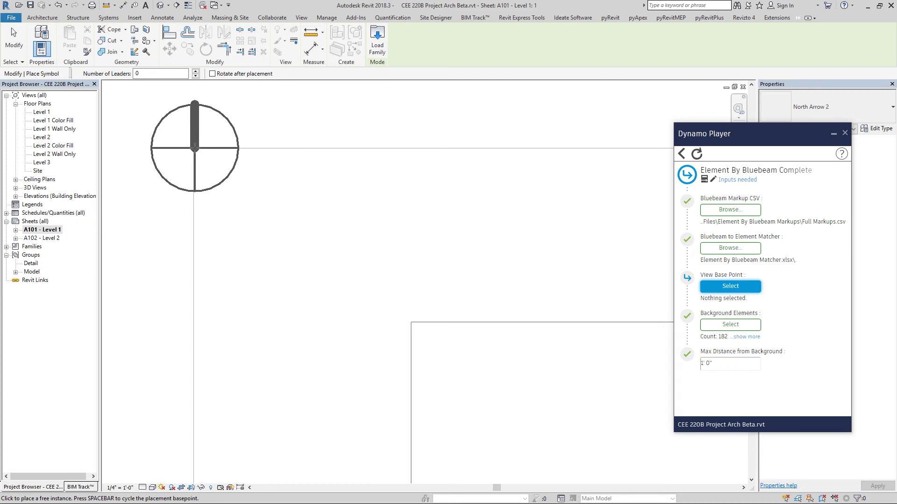
left_click(194, 143)
scroll(251, 189, "down", 2)
scroll(253, 183, "down", 1)
key("Escape")
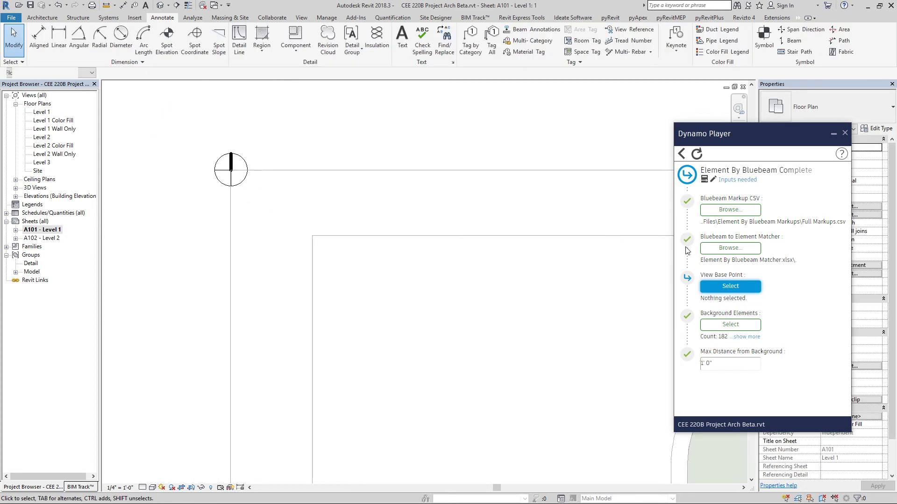
- Assign the placed north arrow as the script's View Base Point and set Max Distance from Background to 2' 0"
left_click(731, 286)
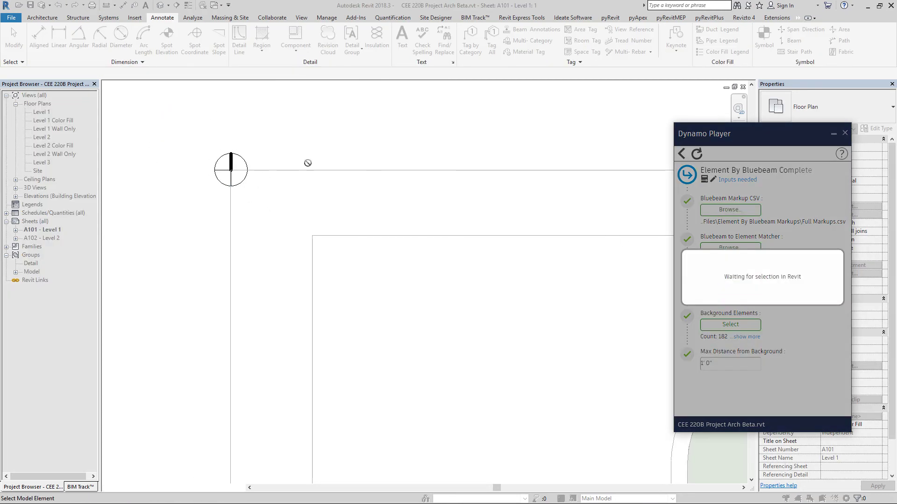
left_click(232, 161)
scroll(315, 187, "down", 5)
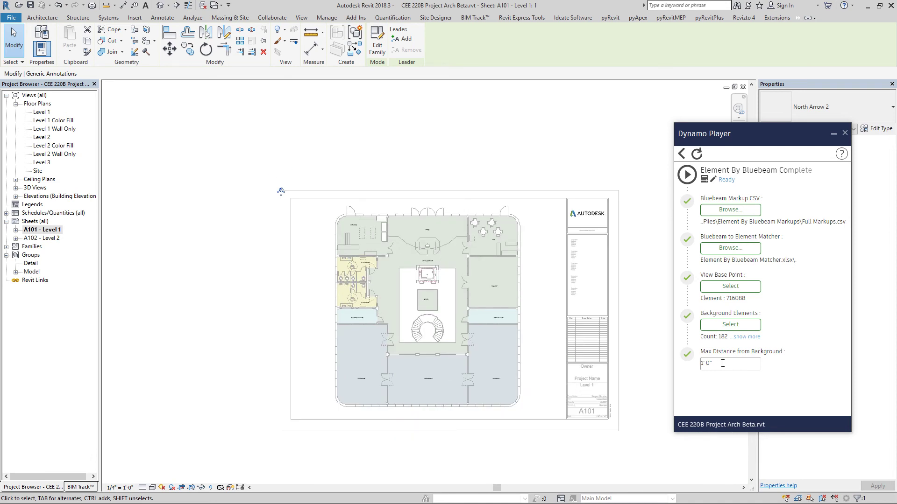
left_click_drag(728, 364, 679, 367)
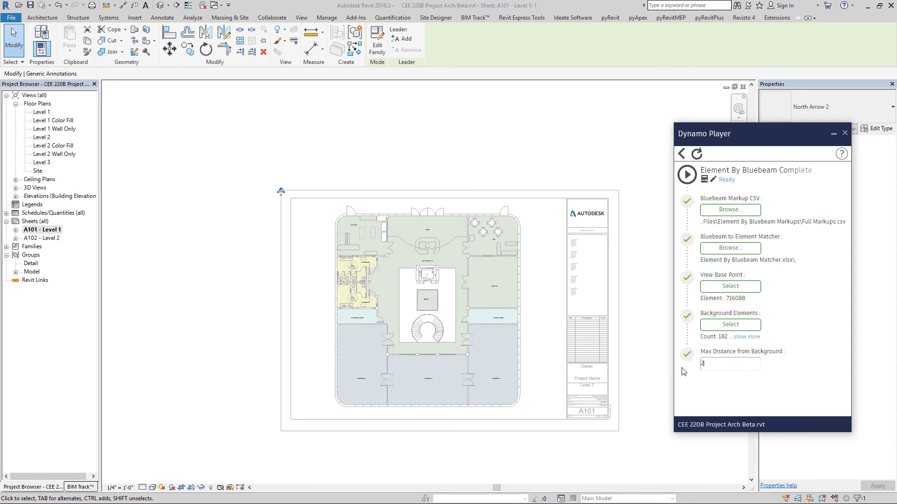
left_click(692, 361)
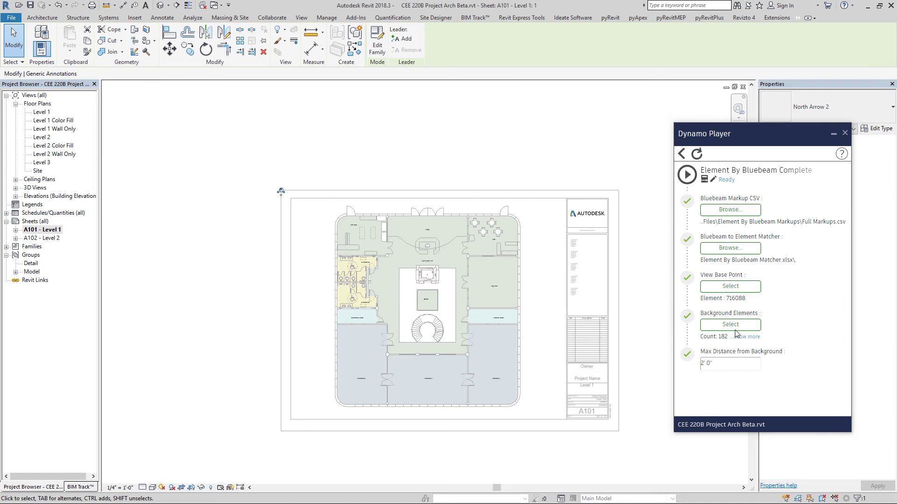
left_click(643, 298)
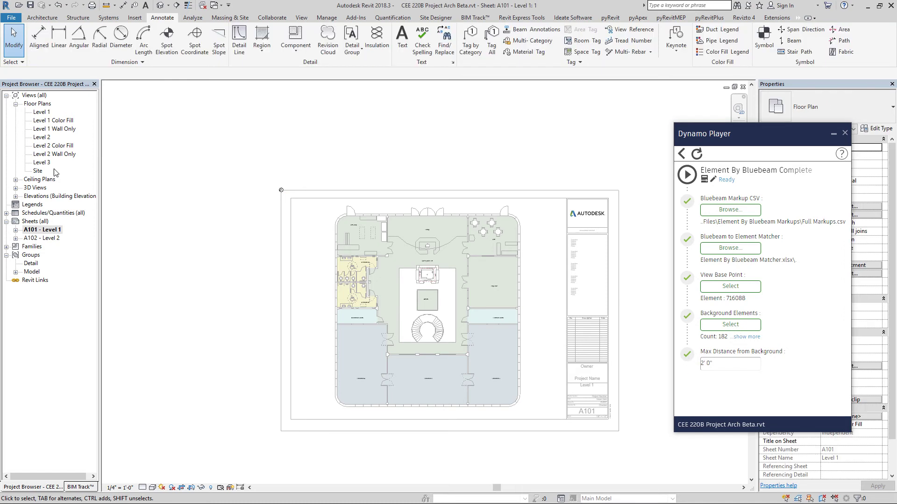
- Open the Level 1 Wall Only floor plan and select the whole plan as the script's Background Elements
left_click(61, 129)
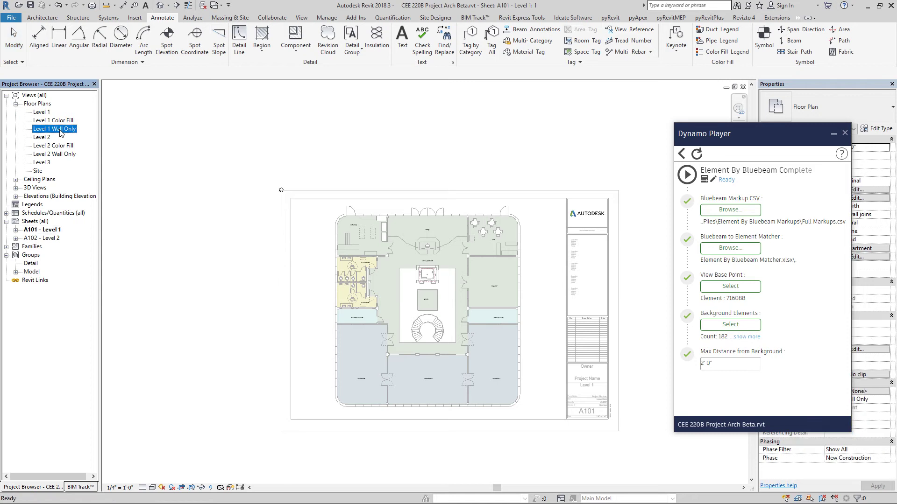
double_click(61, 131)
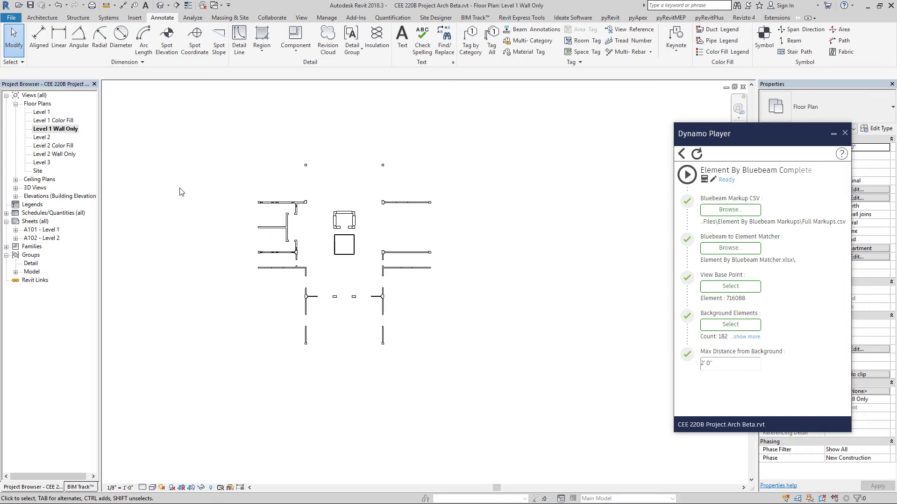
left_click(729, 326)
left_click_drag(210, 112, 531, 400)
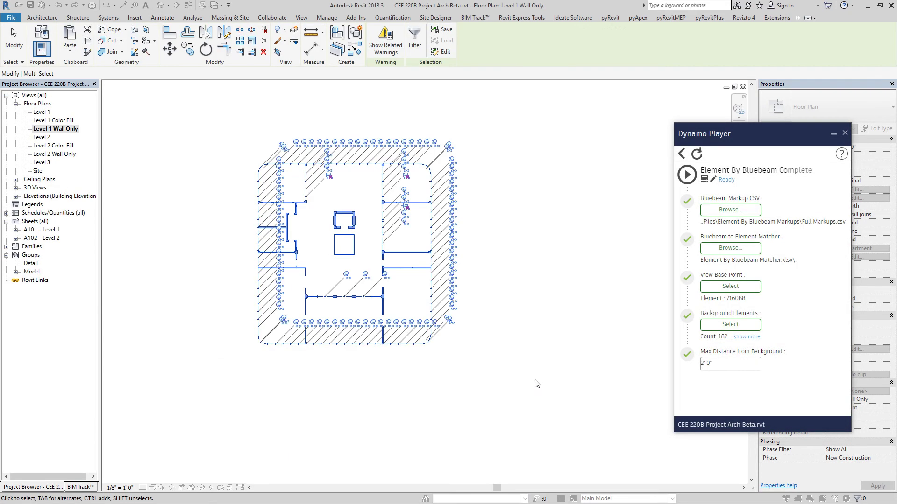
- Return to sheet A101 - Level 1, clear the selection and run the Element By Bluebeam Complete script
left_click(51, 230)
double_click(52, 232)
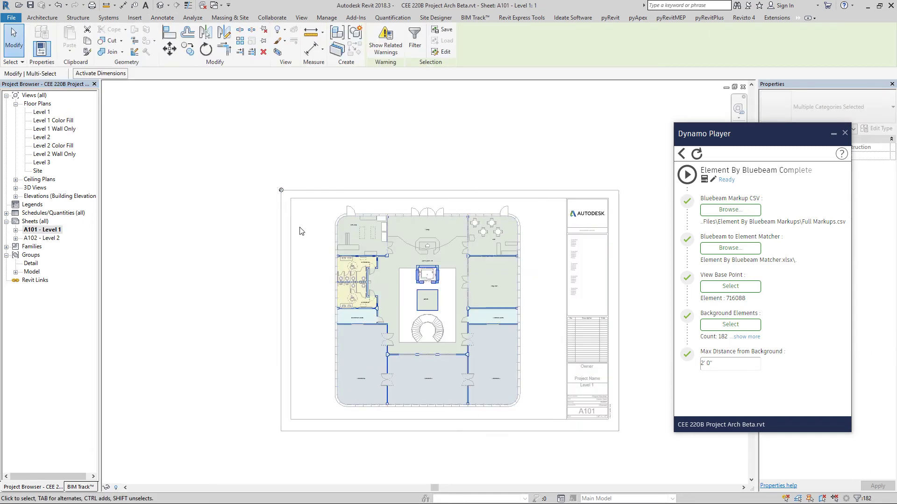
key("Escape")
scroll(242, 267, "up", 1)
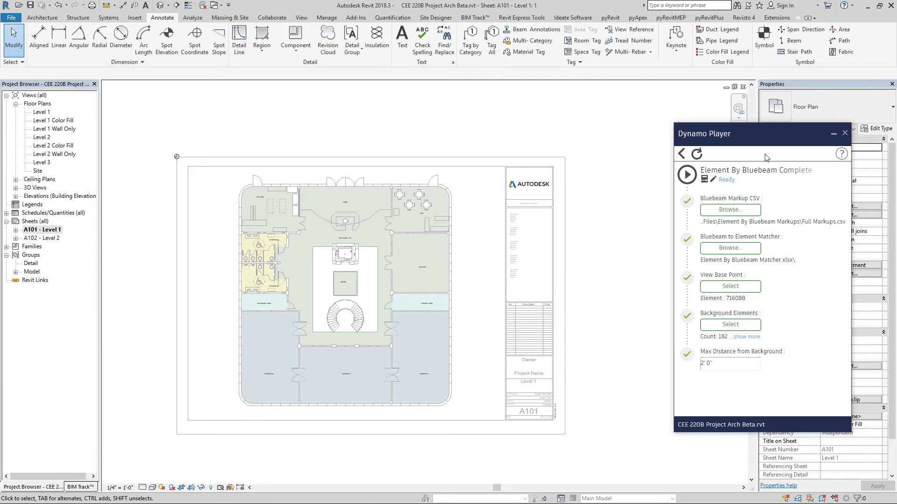
left_click_drag(757, 136, 771, 136)
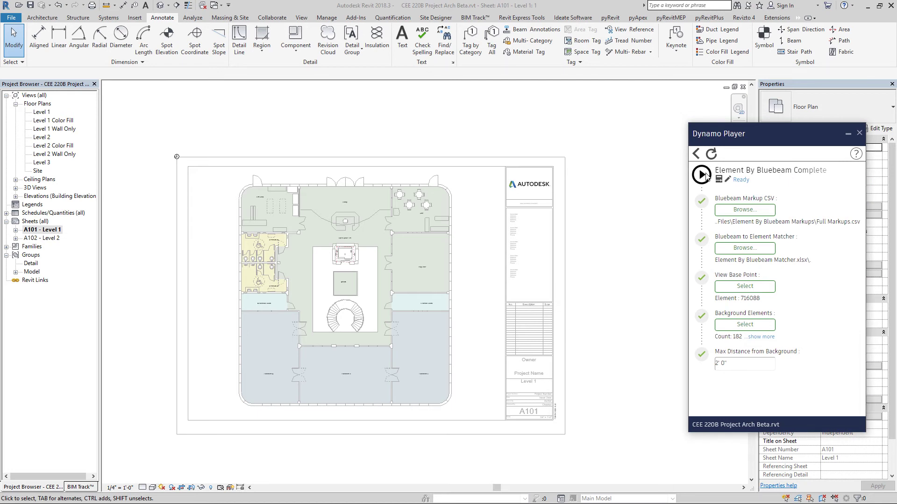
left_click(705, 176)
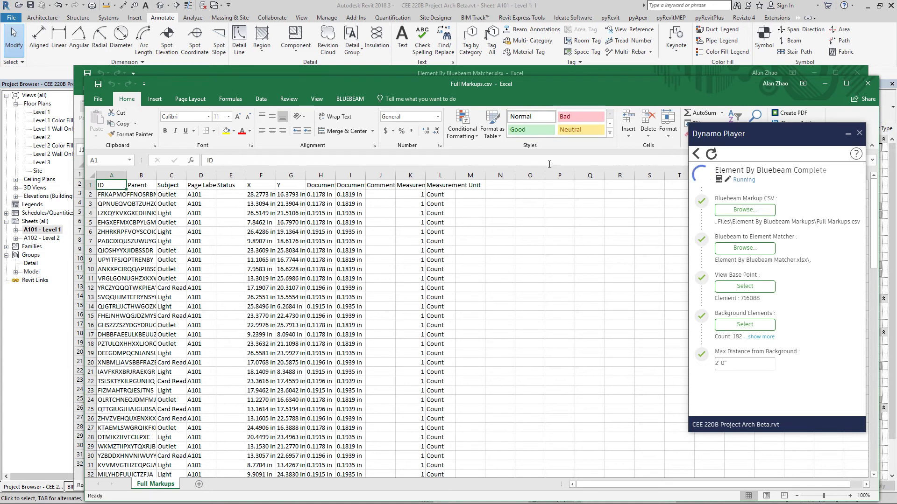
- Clear the Full Markups.csv and matcher workbook windows away from the Revit sheet
left_click_drag(551, 87, 589, 149)
left_click(551, 78)
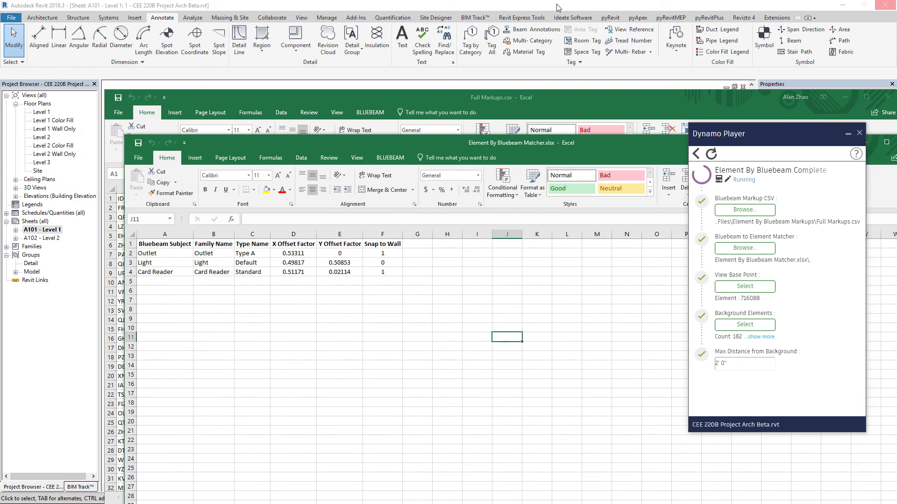
left_click(558, 7)
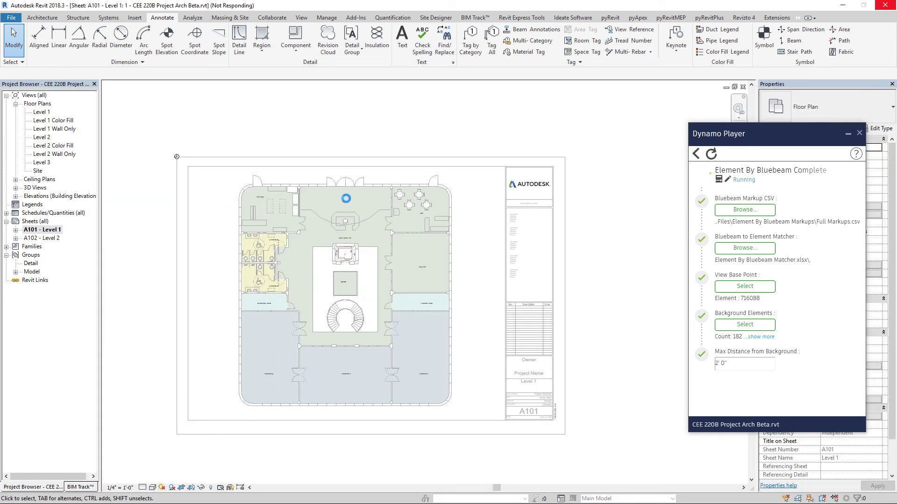
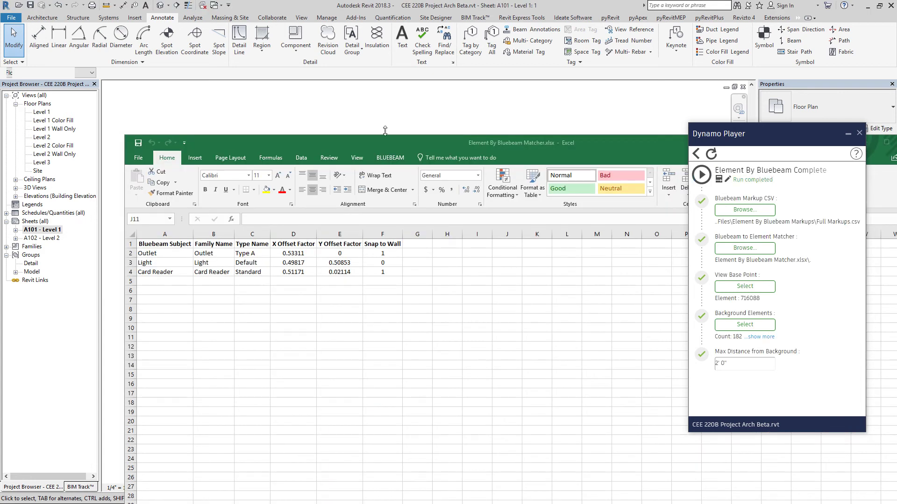
left_click_drag(372, 143, 122, 157)
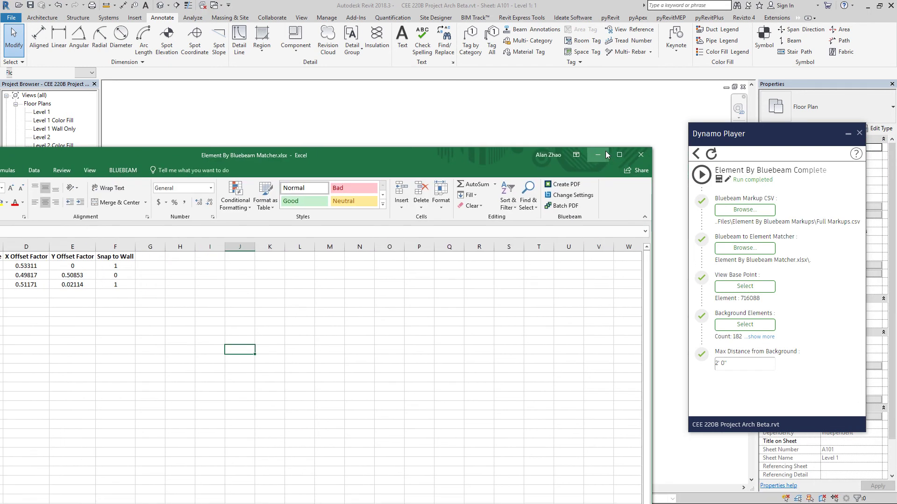
left_click(614, 157)
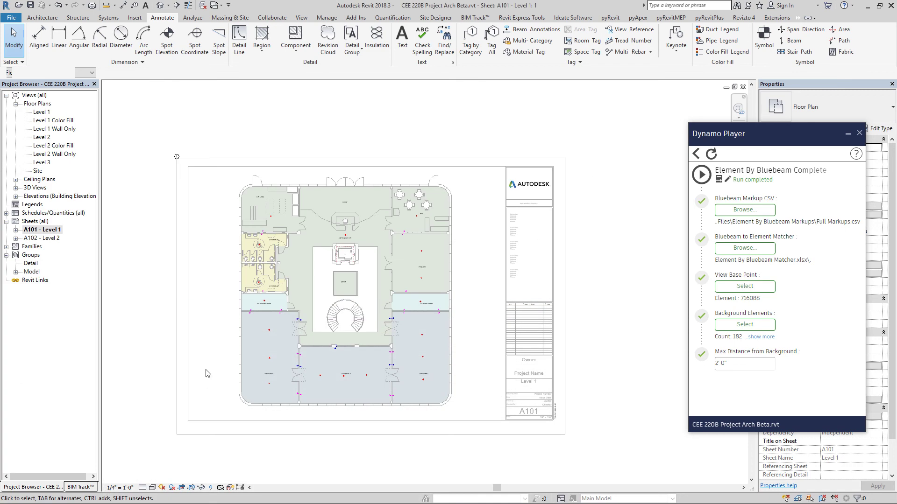
- Examine the placed outlets along the Mechanical Room walls and the card readers beside the double door below it on sheet A101
scroll(281, 301, "up", 8)
scroll(228, 311, "up", 4)
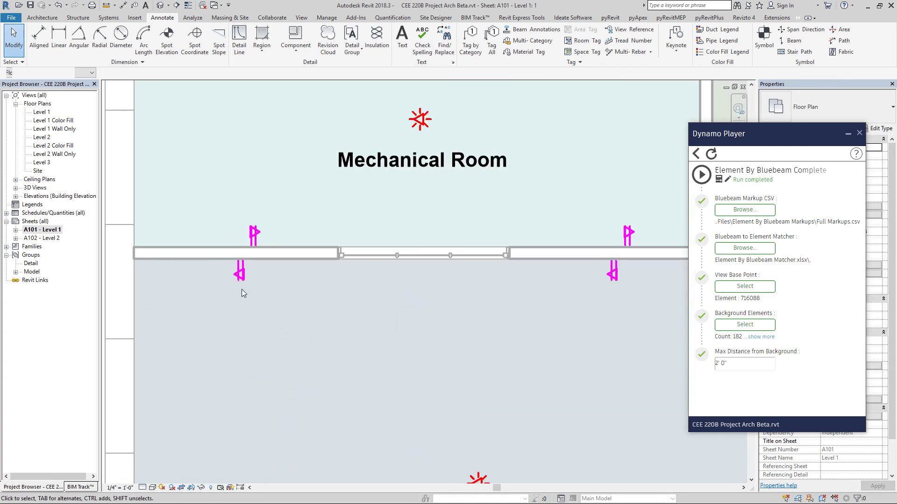
left_click(242, 272)
left_click(261, 235)
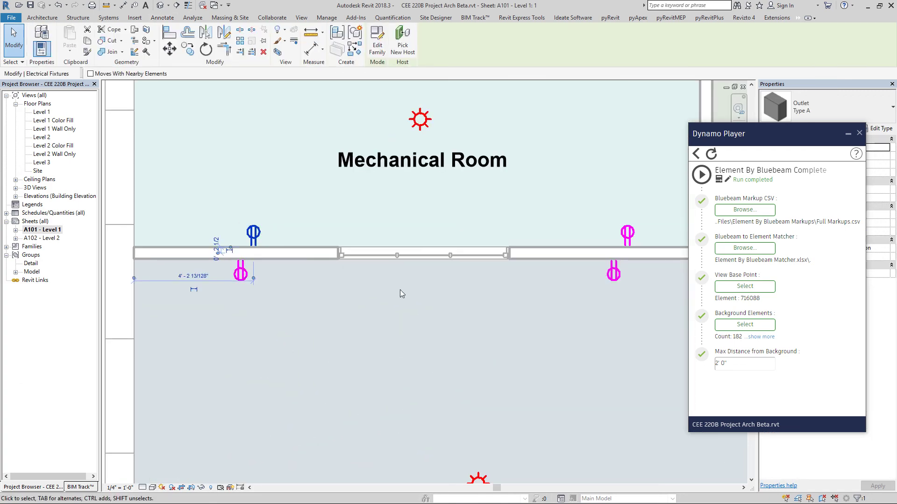
left_click(614, 279)
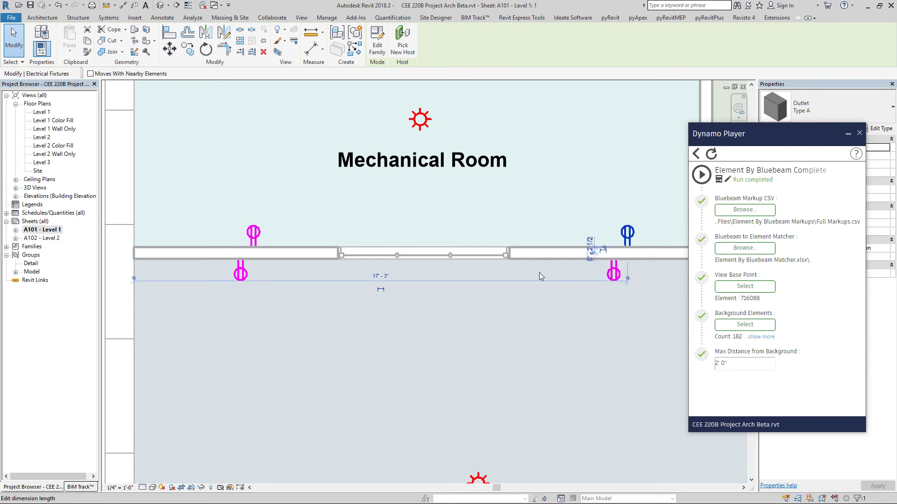
scroll(324, 315, "down", 3)
left_click(334, 326)
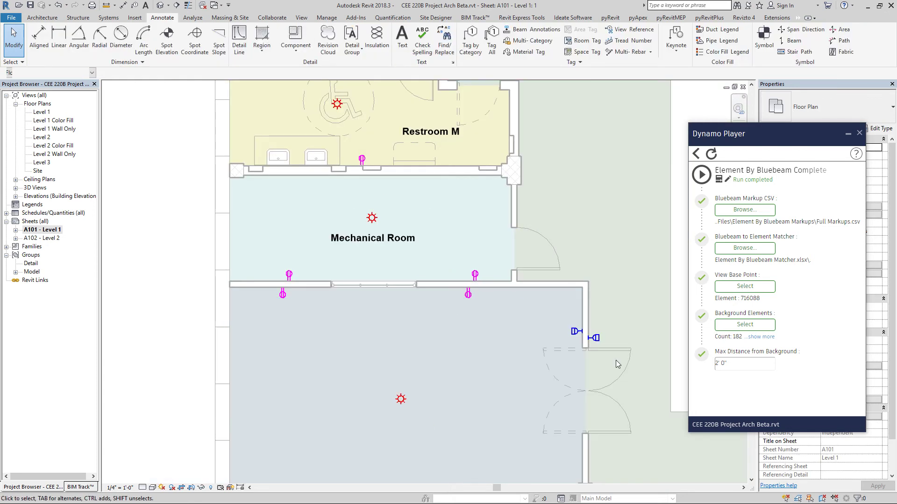
scroll(575, 329, "up", 5)
scroll(477, 279, "down", 10)
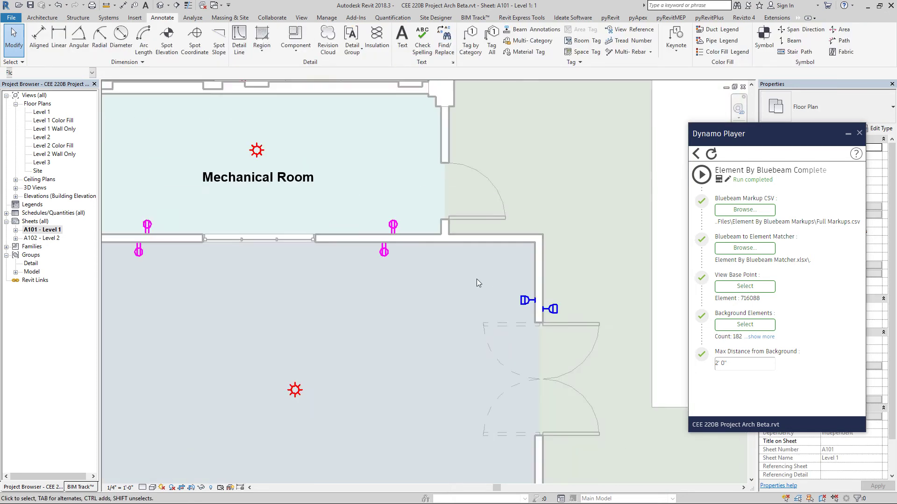
- Examine the placed outlets and card readers along the walls of Exhibitions A, B and C and beside their double doors
scroll(490, 394, "up", 6)
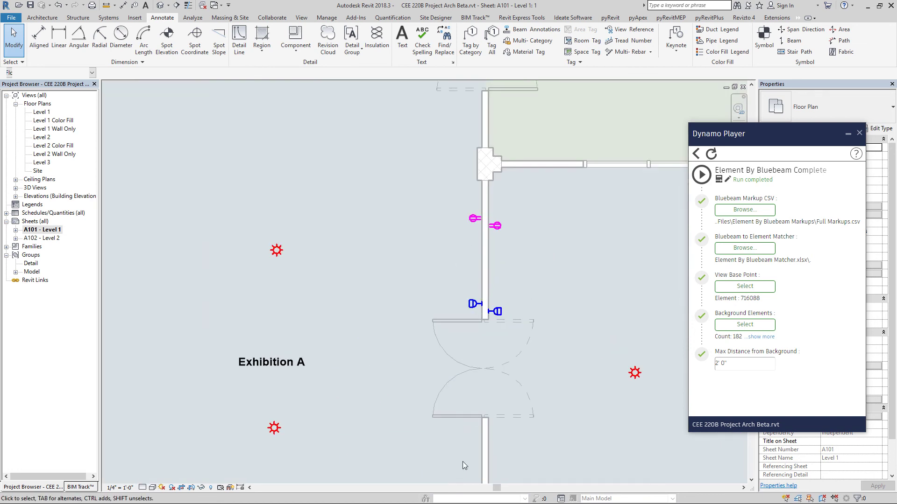
scroll(349, 307, "down", 5)
scroll(411, 364, "up", 4)
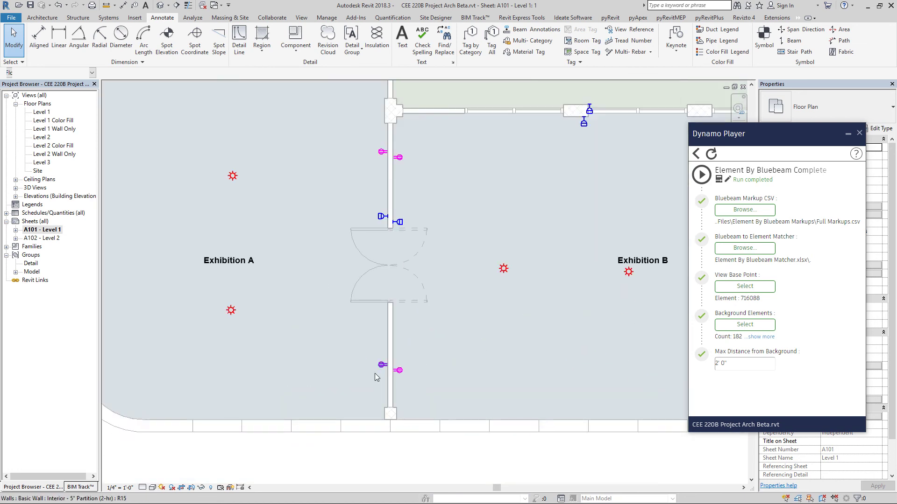
scroll(302, 351, "down", 4)
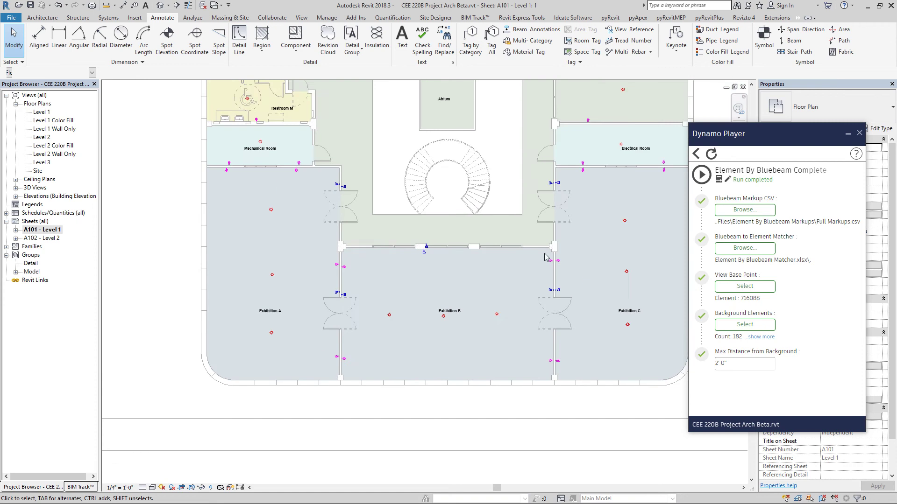
scroll(606, 176, "up", 3)
scroll(607, 172, "up", 3)
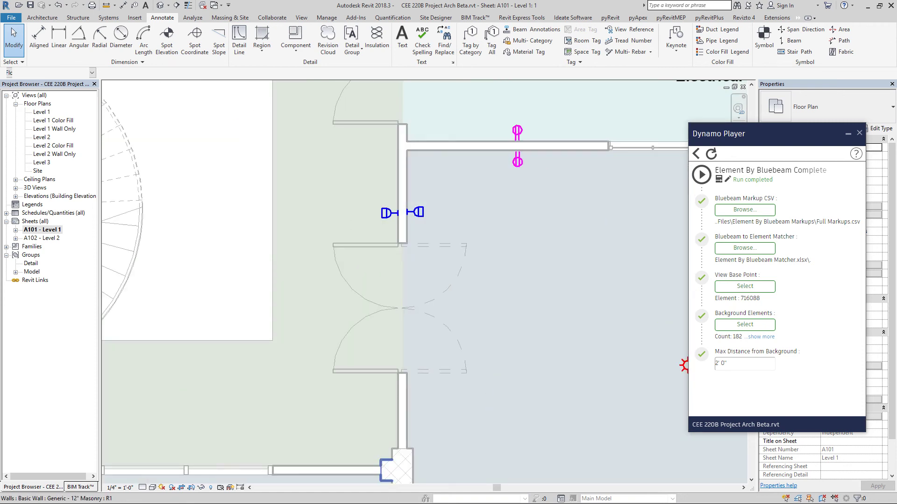
key("super")
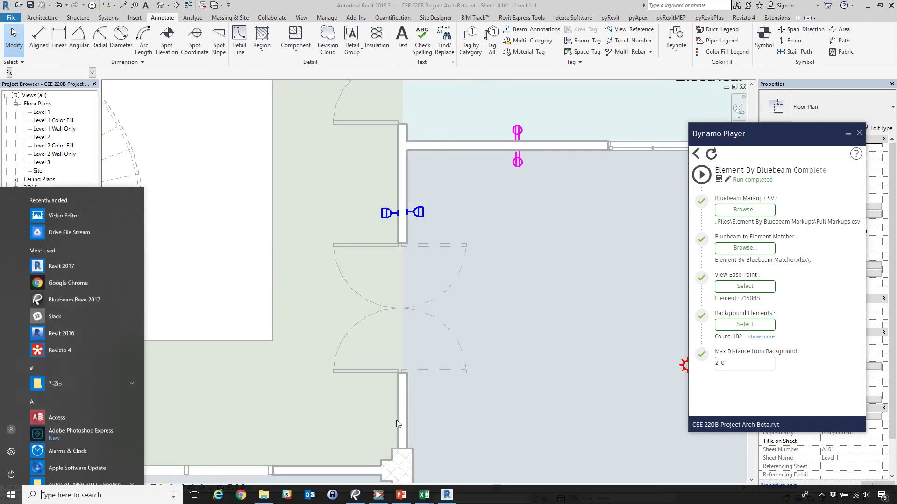
scroll(359, 195, "down", 2)
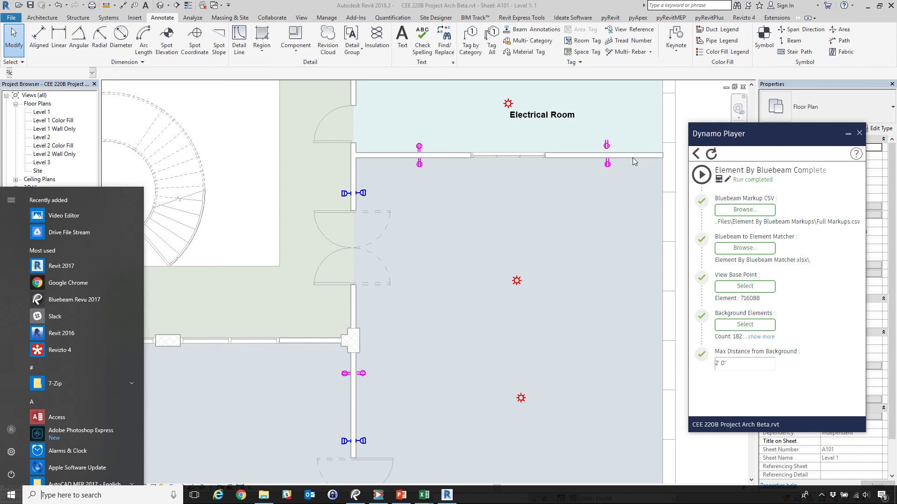
- Flip the upper right outlet on the Electrical Room's lower wall so it meets the wall opposite the outlet below it
scroll(633, 158, "up", 5)
left_click(600, 155)
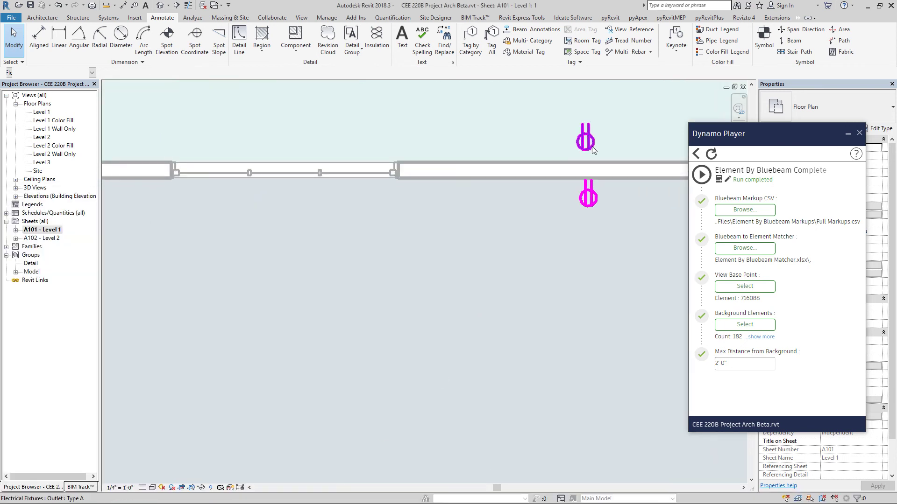
left_click(600, 155)
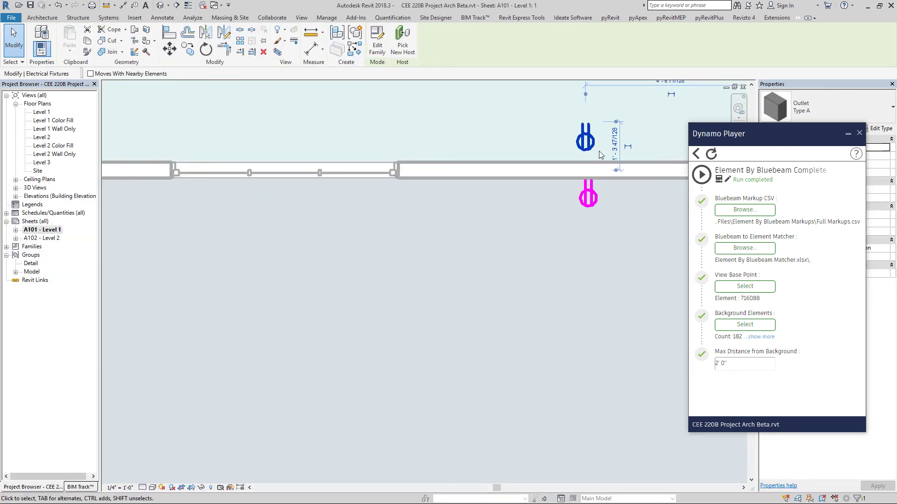
left_click_drag(600, 155, 512, 264)
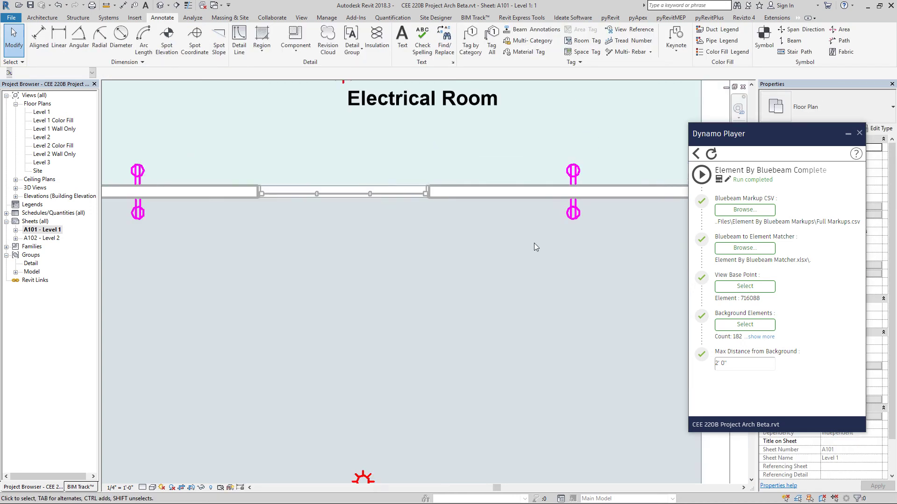
- Flip and move the card reader overlapping the end of the column in Exhibition B's upper wall onto the column's upper face, opposite the other reader
scroll(534, 240, "down", 2)
scroll(422, 241, "up", 4)
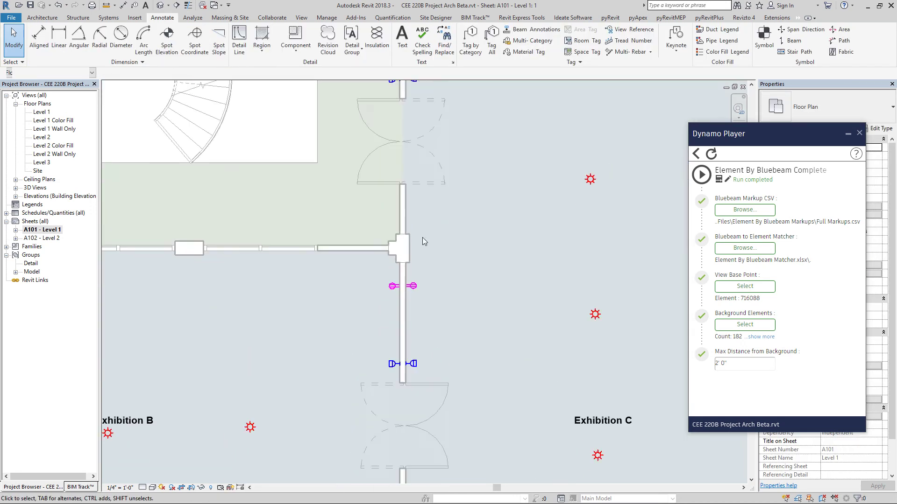
scroll(419, 463, "down", 3)
scroll(417, 466, "up", 2)
scroll(433, 227, "down", 2)
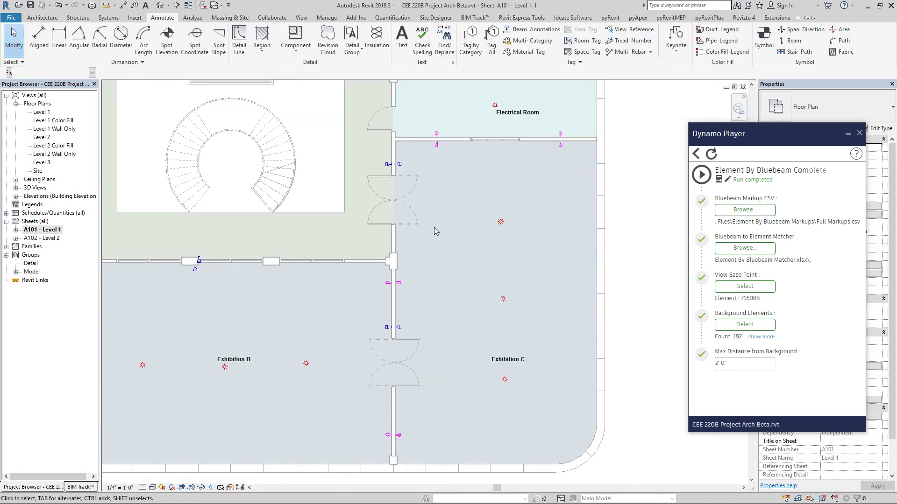
scroll(381, 283, "up", 4)
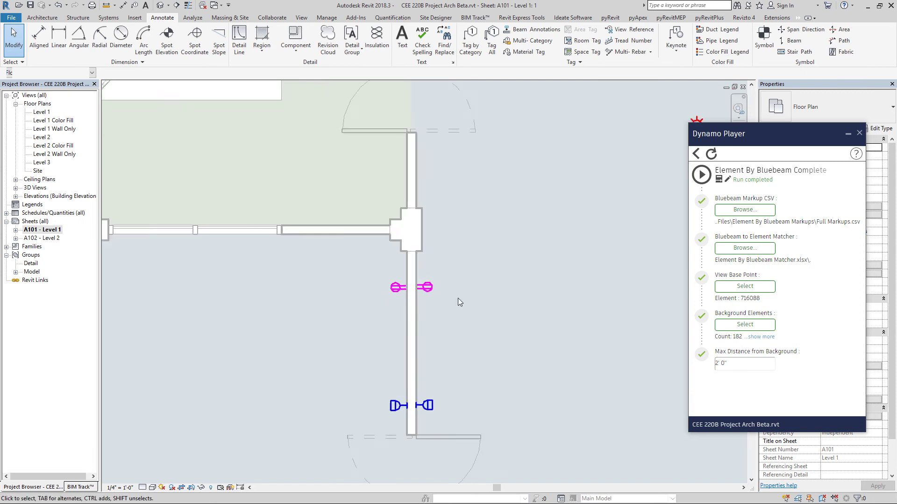
scroll(458, 302, "down", 3)
scroll(144, 265, "up", 4)
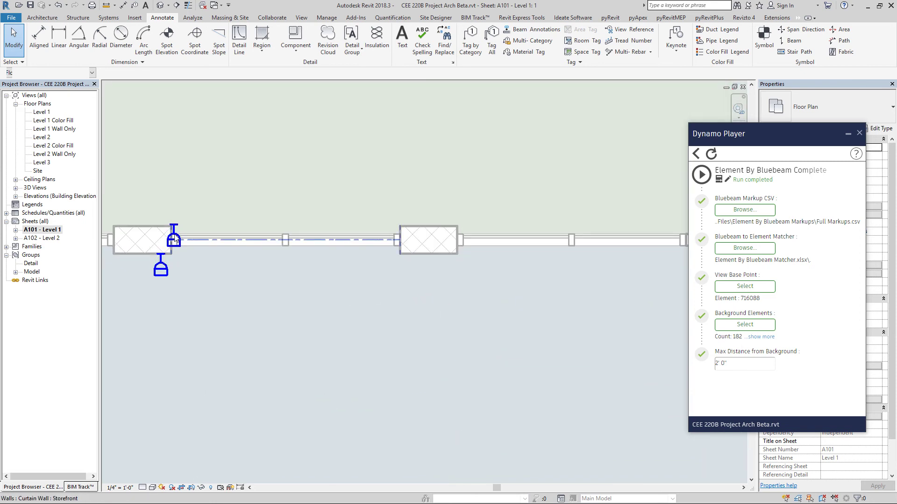
scroll(128, 220, "up", 3)
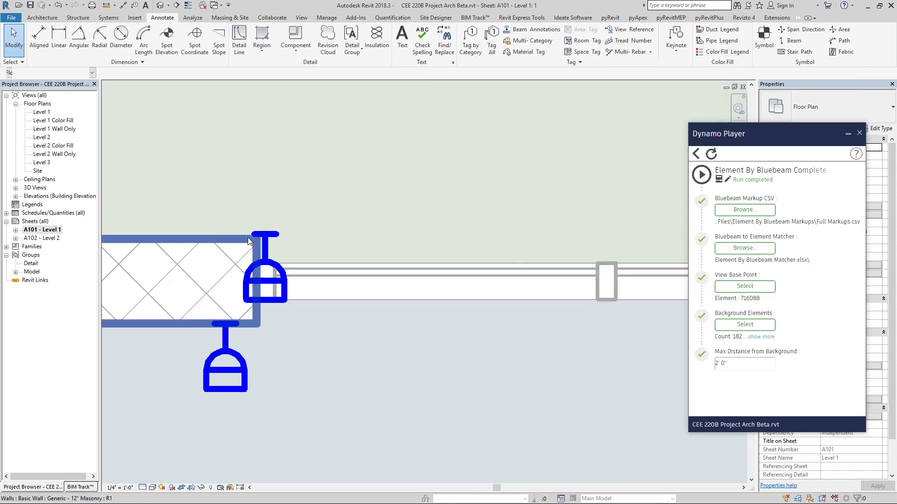
left_click(276, 240)
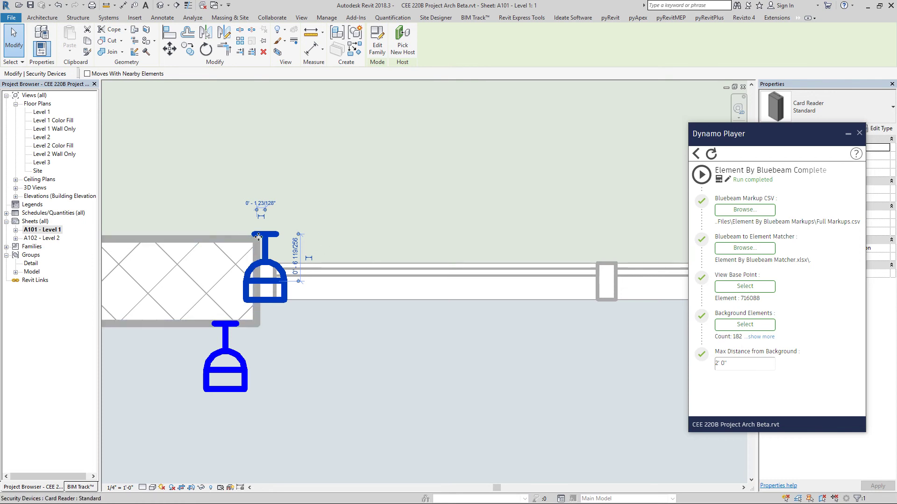
mouse_move(259, 237)
left_mouse_down()
mouse_move(293, 242)
mouse_move(275, 219)
mouse_move(227, 218)
left_mouse_up()
scroll(263, 362, "down", 5)
key("Escape")
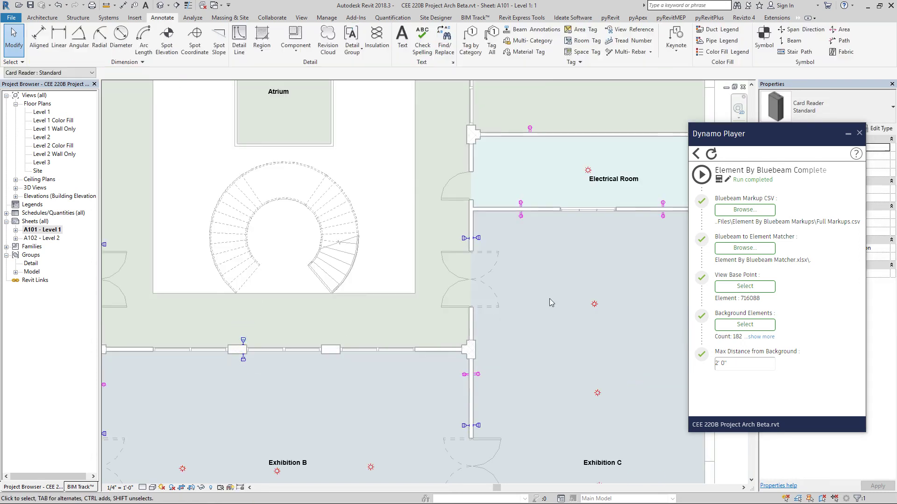
- Switch to Bluebeam Revu and examine the outlet and card reader markups around the Mechanical Room on page A101
key("super")
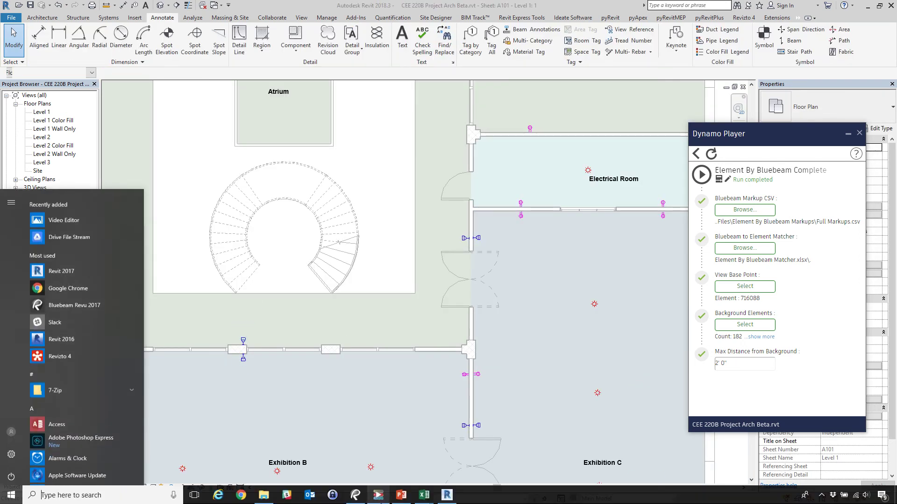
left_click(369, 497)
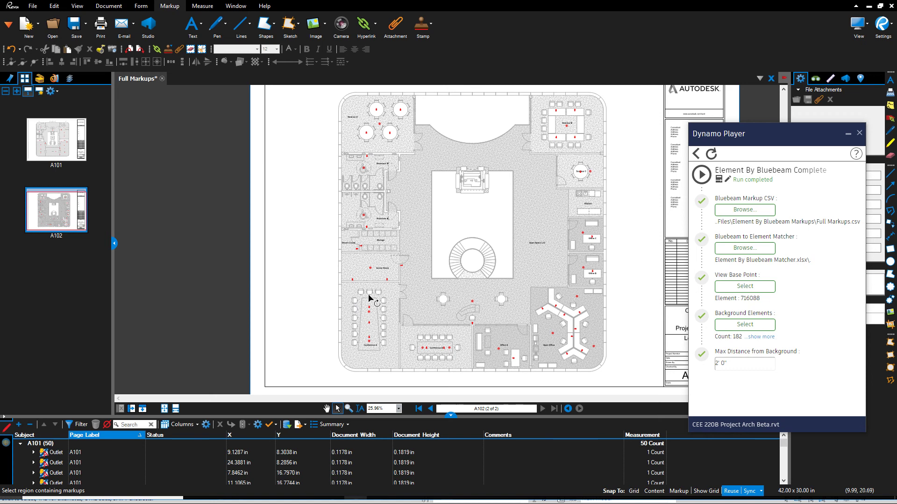
scroll(367, 299, "up", 5)
left_click(55, 151)
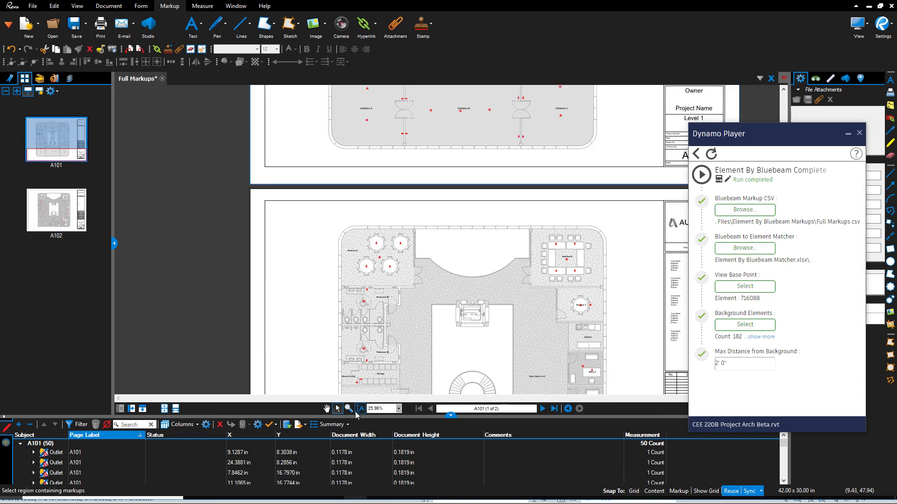
key("z")
left_click(402, 236, "ctrl")
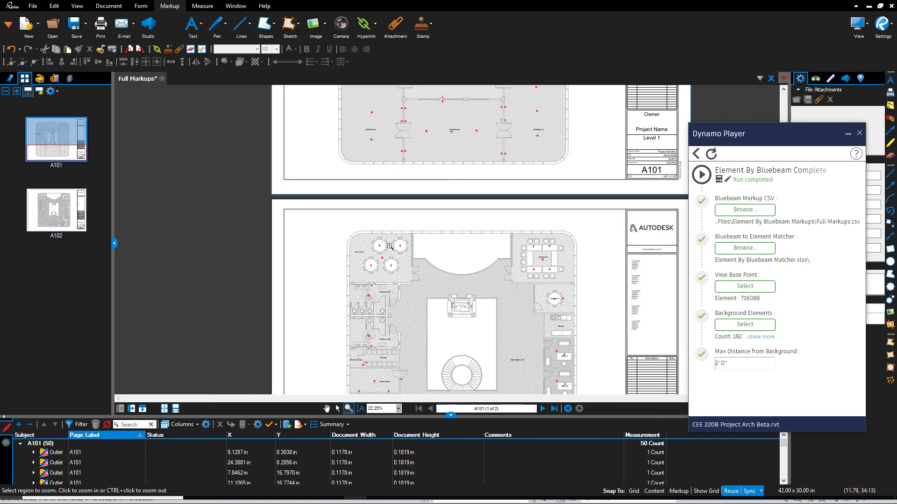
left_click(398, 134)
left_click(377, 119)
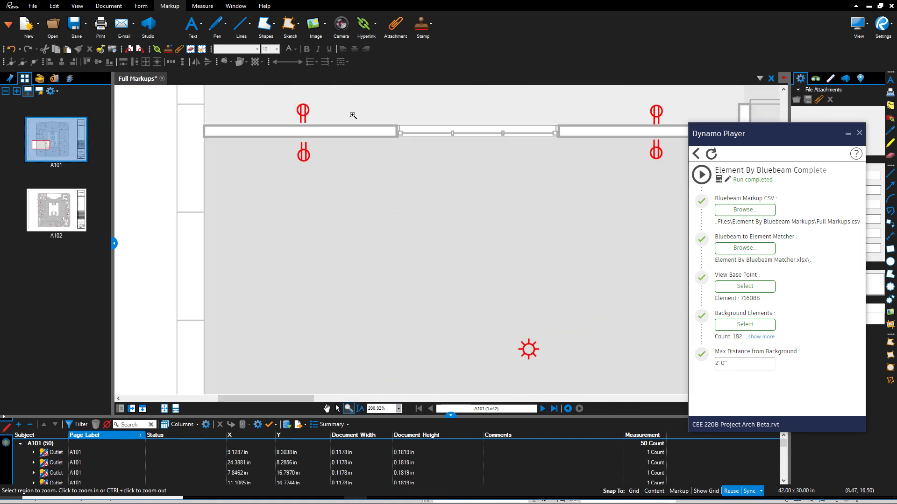
left_click(307, 140, "ctrl")
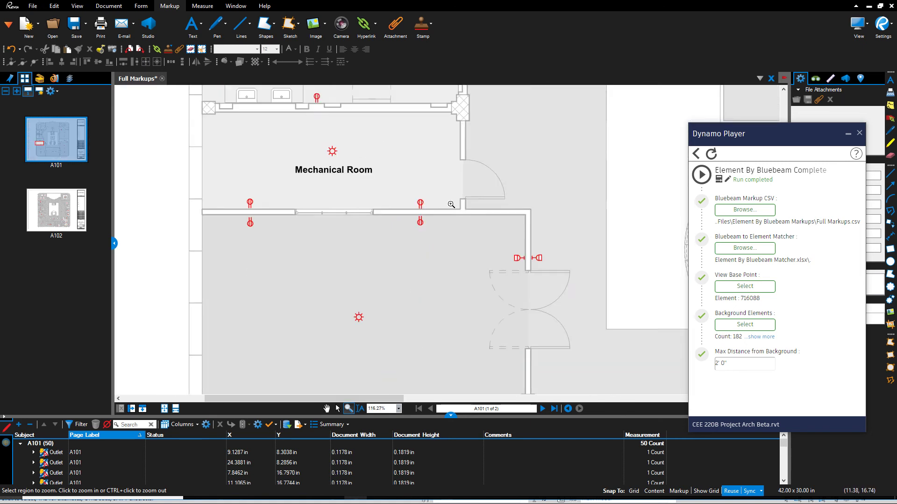
left_click_drag(238, 139, 556, 312)
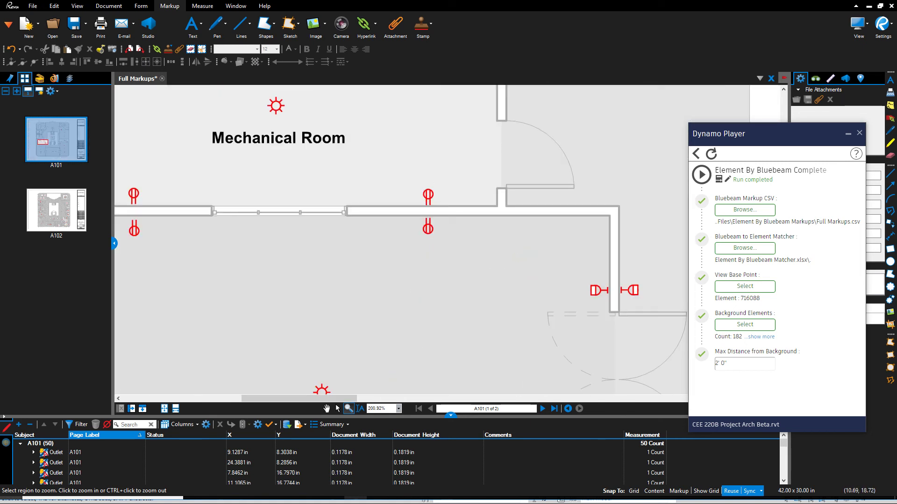
- Return to Revit and select the outlet pairs on the Mechanical Room's lower wall to compare their offset with the markups
key("super")
left_click(442, 495)
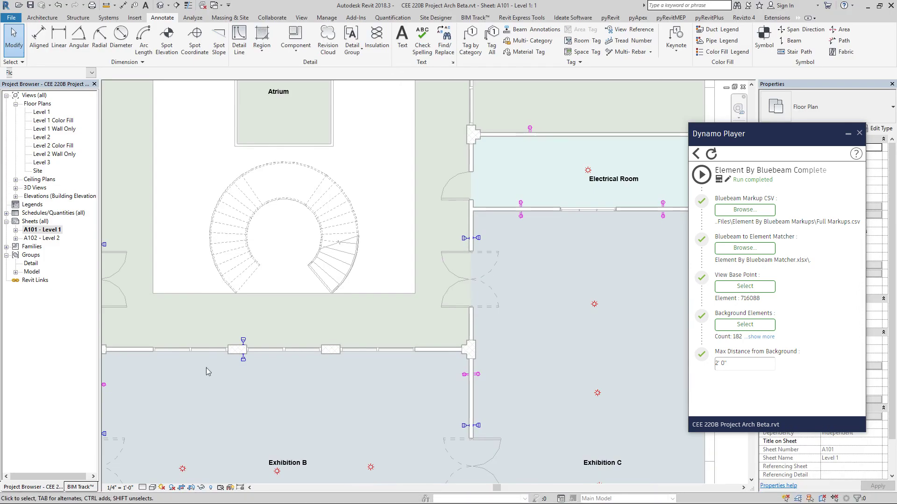
scroll(206, 368, "down", 5)
scroll(201, 264, "up", 10)
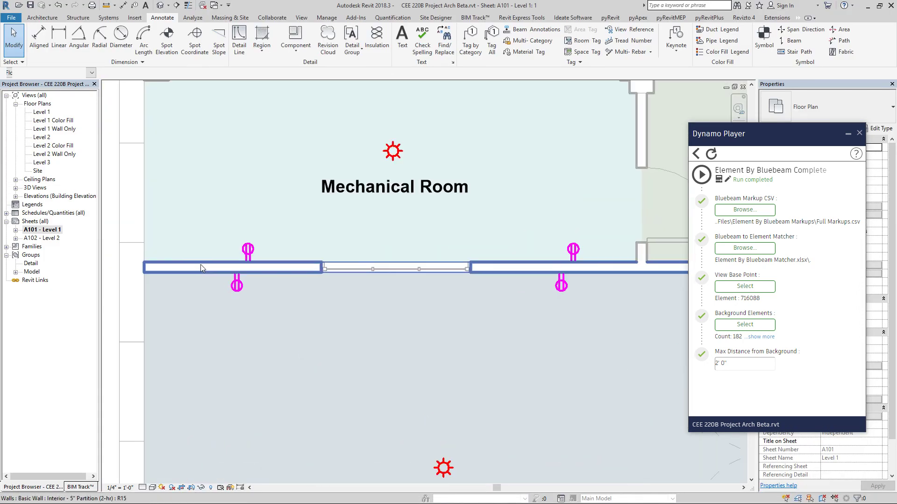
left_click_drag(223, 241, 263, 321)
scroll(263, 321, "down", 2)
left_click_drag(419, 242, 484, 309)
- Switch to Bluebeam Revu and examine the outlet and card reader markups around the Electrical Room on page A101
key("super")
left_click(355, 497)
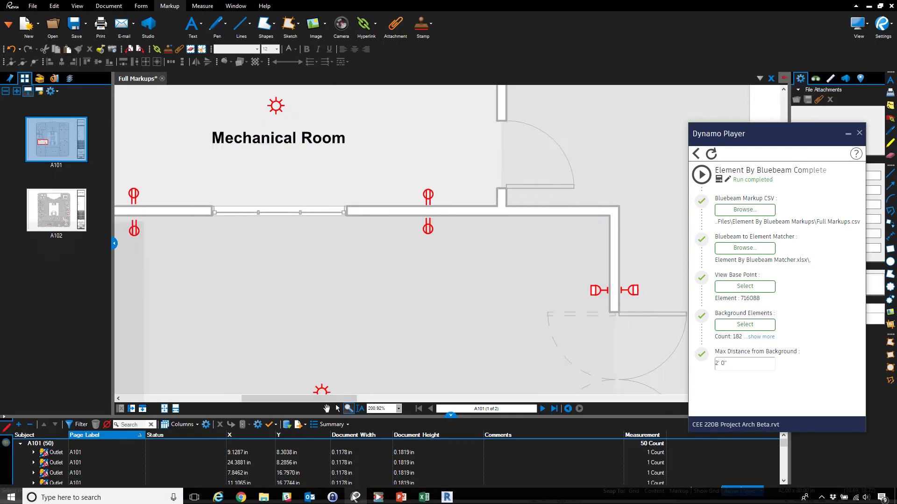
scroll(226, 251, "down", 5)
scroll(406, 257, "up", 8)
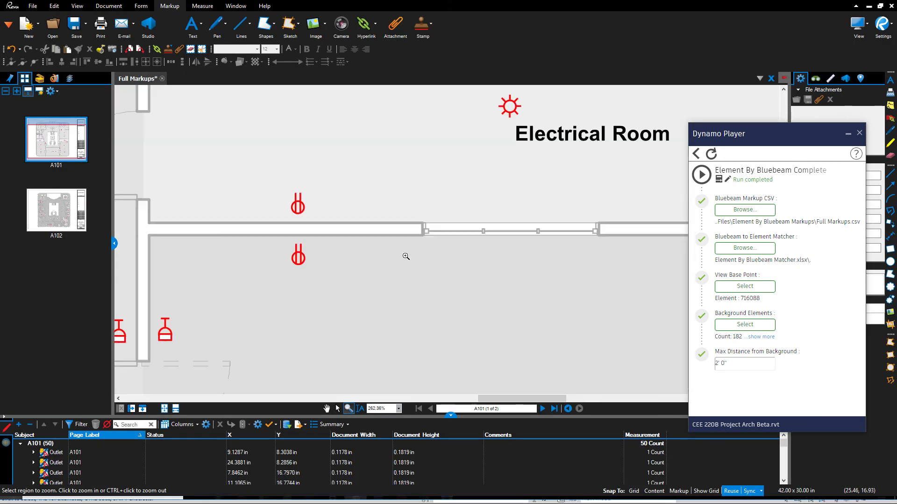
scroll(371, 227, "down", 5)
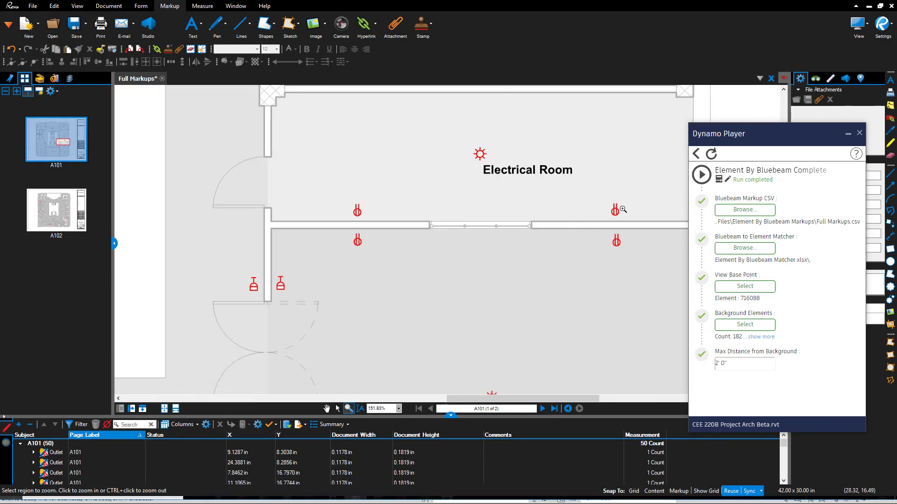
- Return to Revit, check the Electrical Room's outlets and card readers against the markups and clear the outlet selection
key("super")
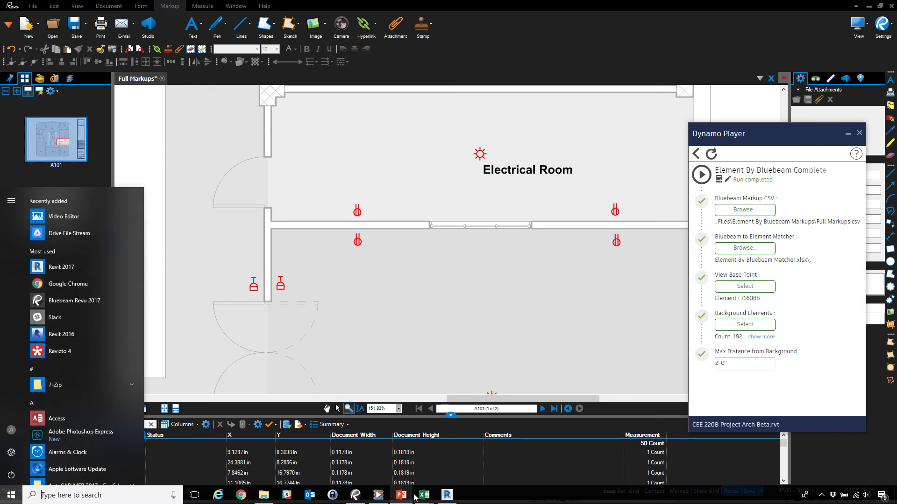
left_click(446, 495)
scroll(305, 288, "down", 5)
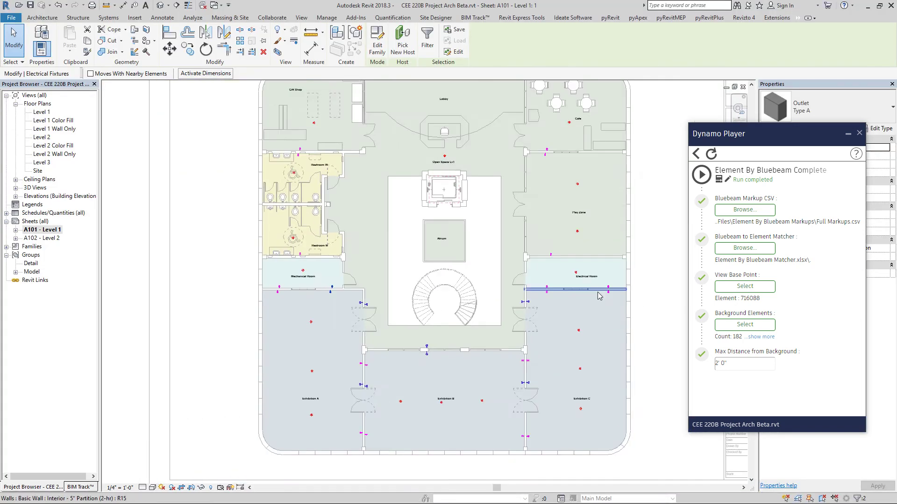
scroll(599, 296, "up", 6)
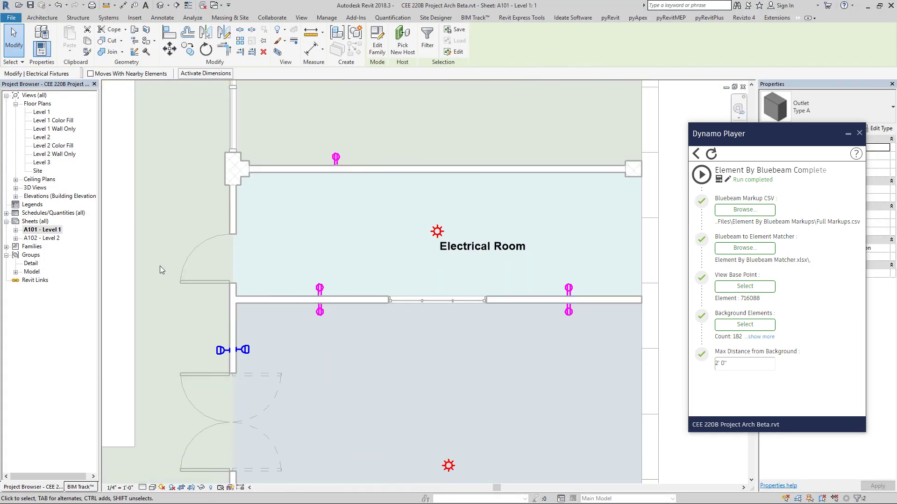
left_click(515, 377)
scroll(528, 381, "down", 1)
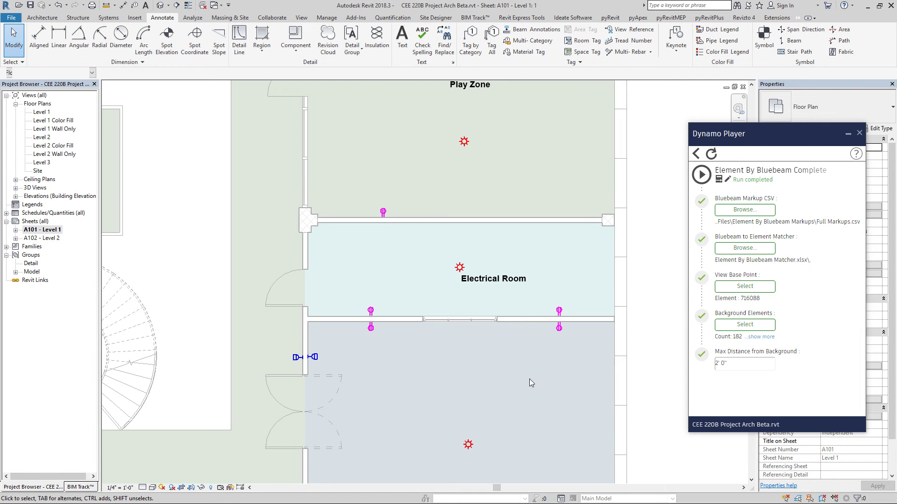
- Open sheet A102 - Level 2 and activate the base point viewport at the title block's upper-left corner
double_click(33, 239)
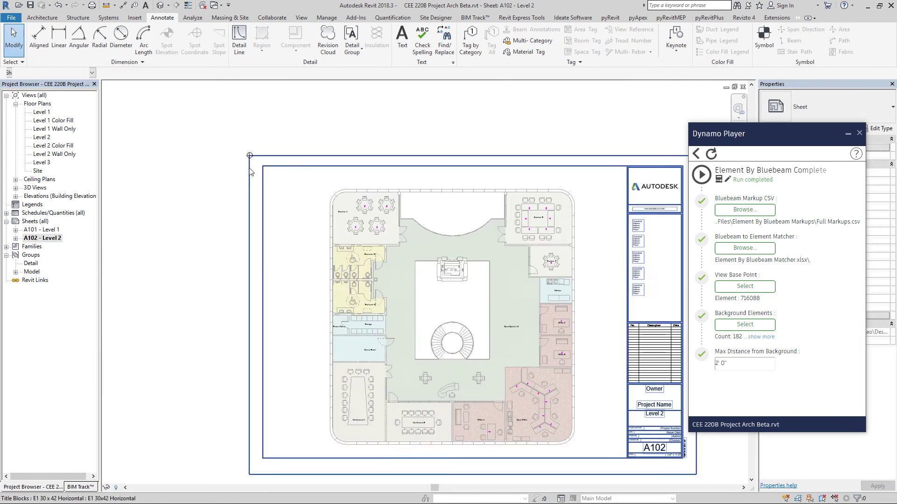
scroll(252, 164, "up", 4)
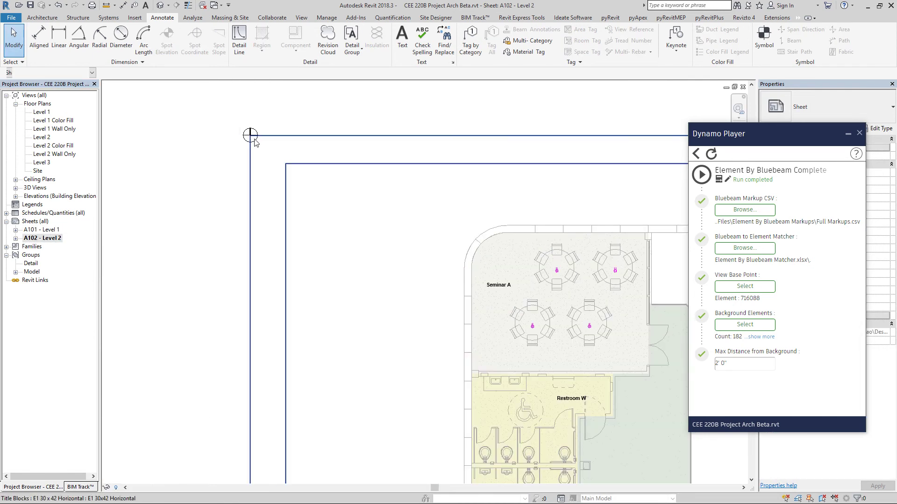
double_click(368, 234)
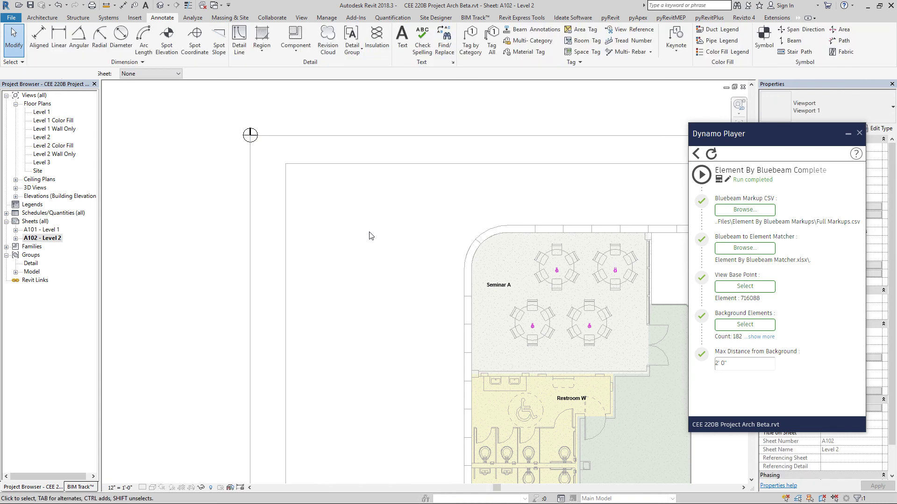
- Set the script's View Base Point to the North Arrow symbol at the sheet's upper-left corner
left_click(249, 135)
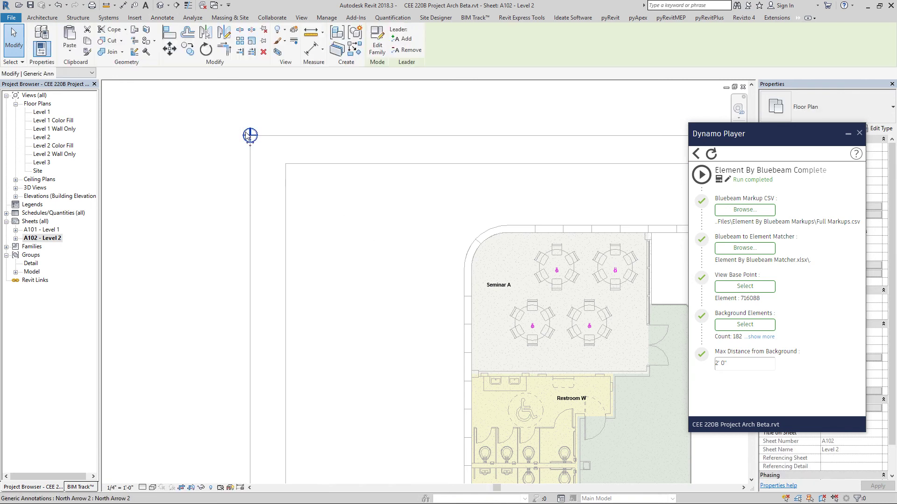
left_click(374, 204)
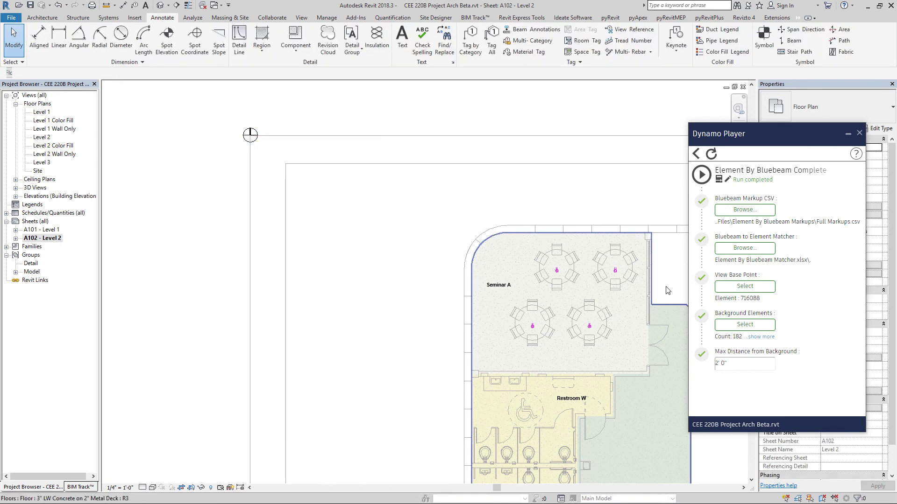
left_click(744, 287)
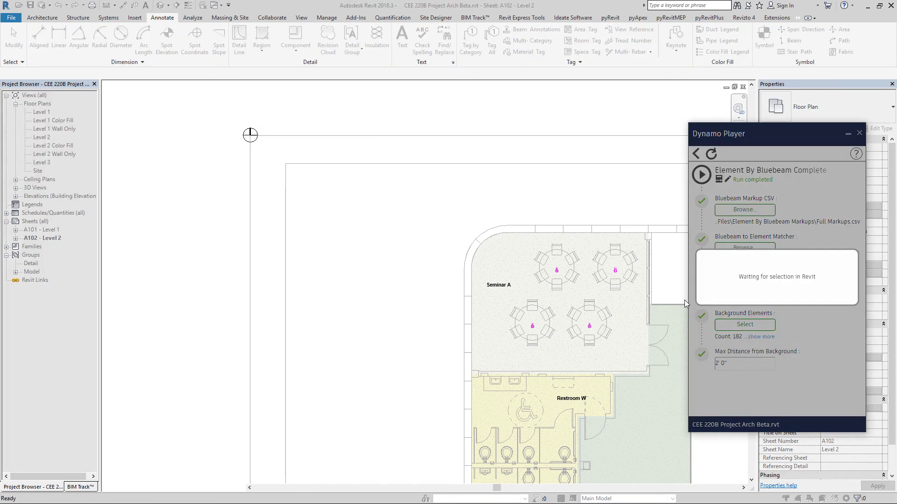
left_click(249, 134)
scroll(194, 159, "down", 3)
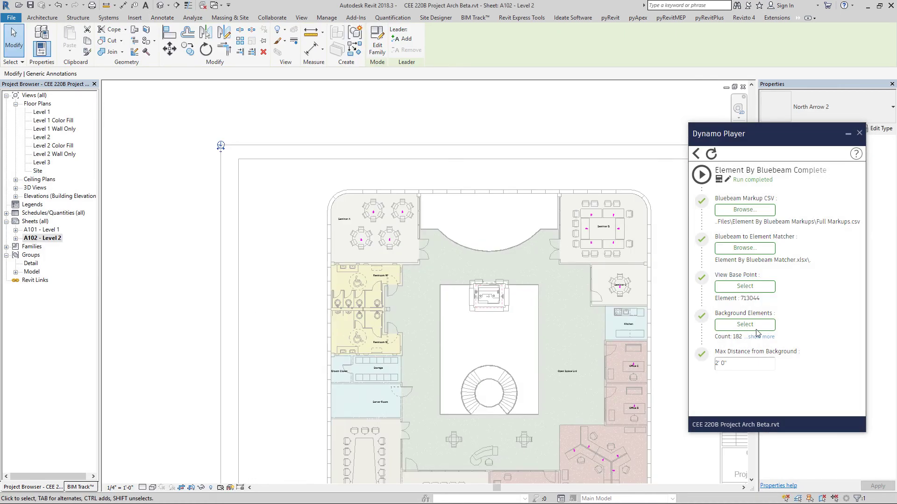
- Open the Level 2 Wall Only plan and select all its elements as the script's Background Elements
double_click(56, 152)
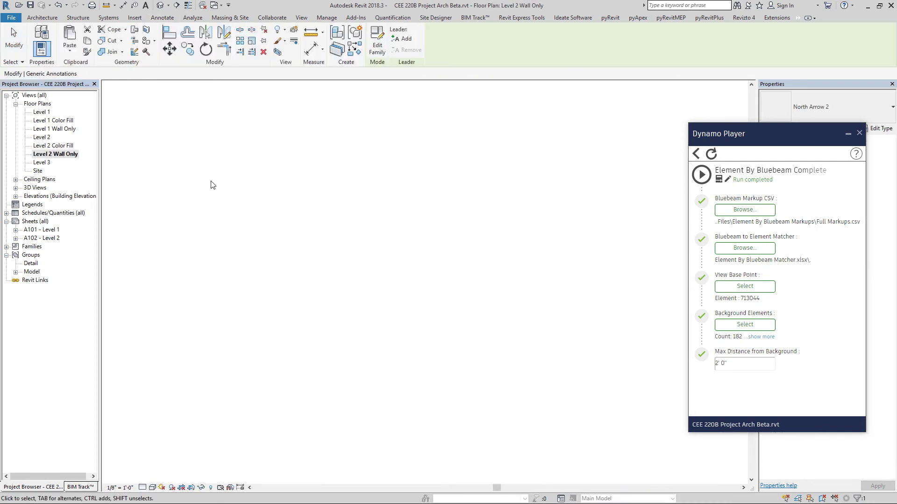
scroll(401, 279, "down", 3)
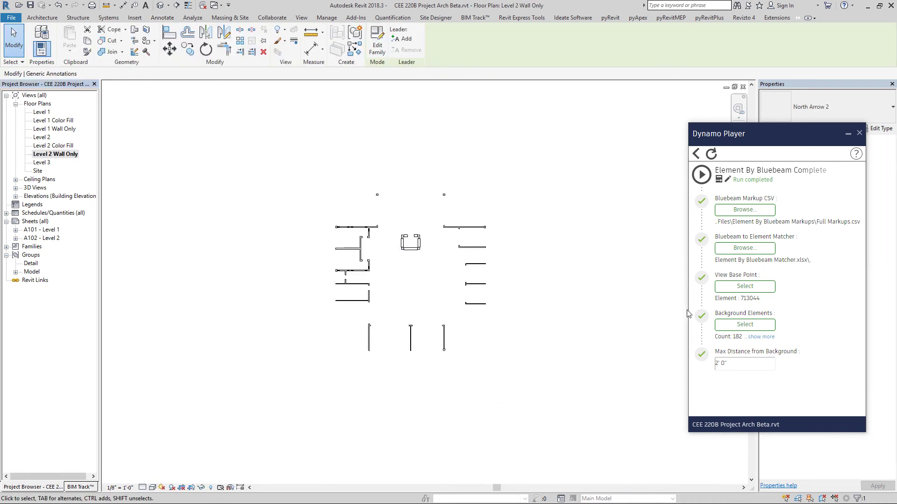
left_click(759, 324)
left_click_drag(260, 150, 617, 423)
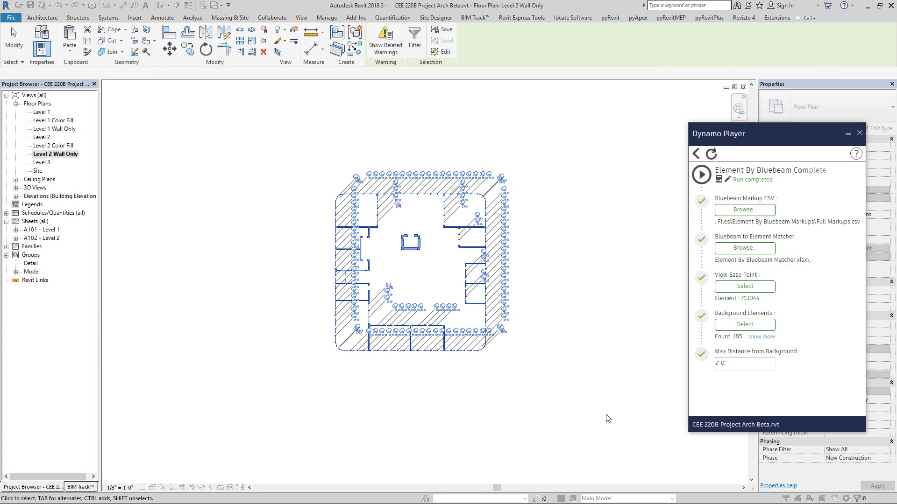
- Return to sheet A102 - Level 2 and run the Element By Bluebeam Complete script with its floor plan viewport active
double_click(43, 238)
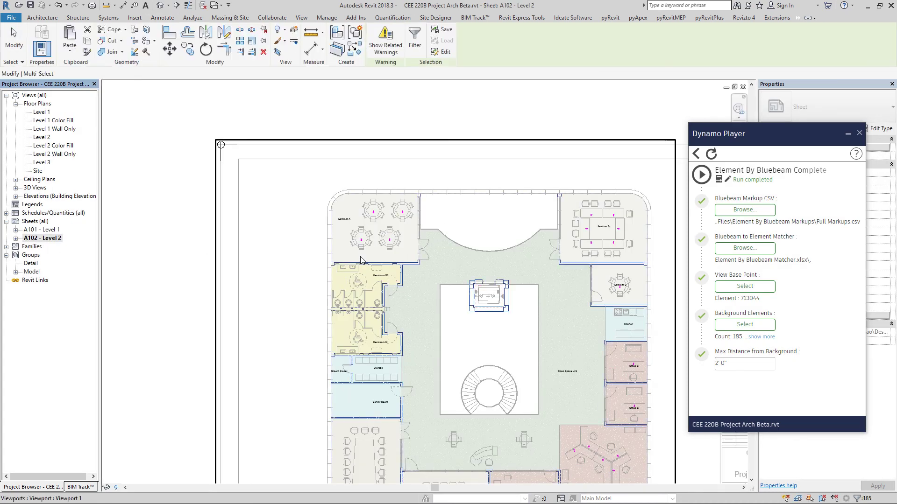
left_click_drag(176, 127, 319, 230)
left_click(281, 265)
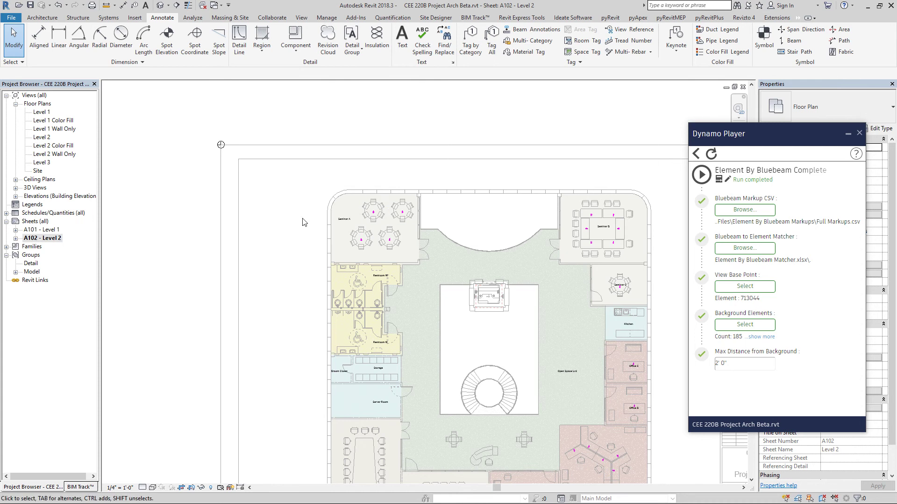
scroll(563, 385, "down", 3)
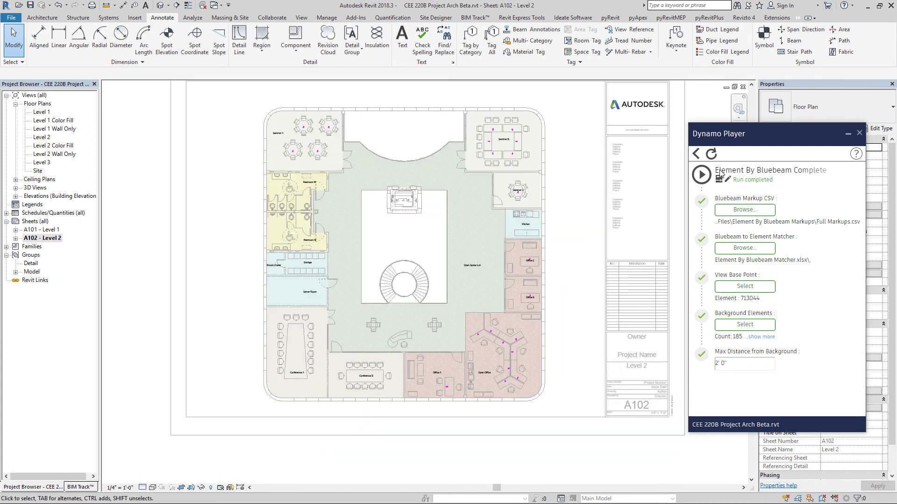
left_click(702, 175)
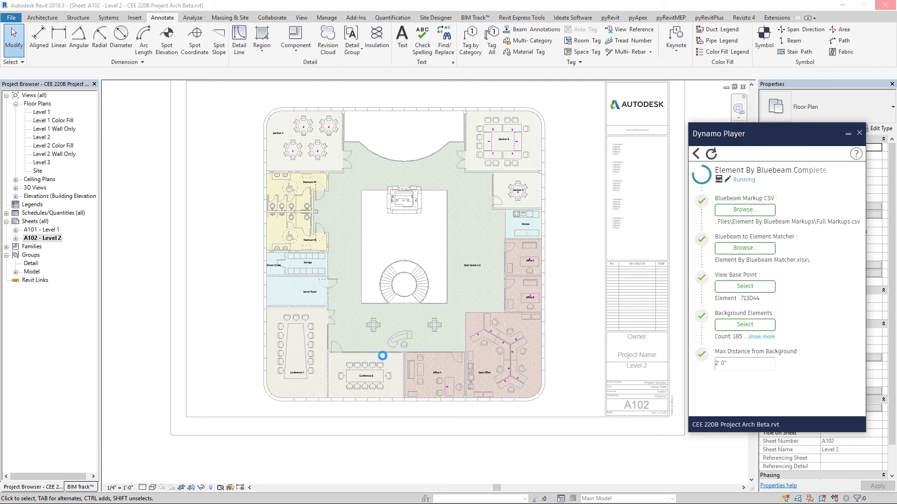
- Switch to Bluebeam Revu and examine the markups across pages A101 and A102 while the script runs
key("super")
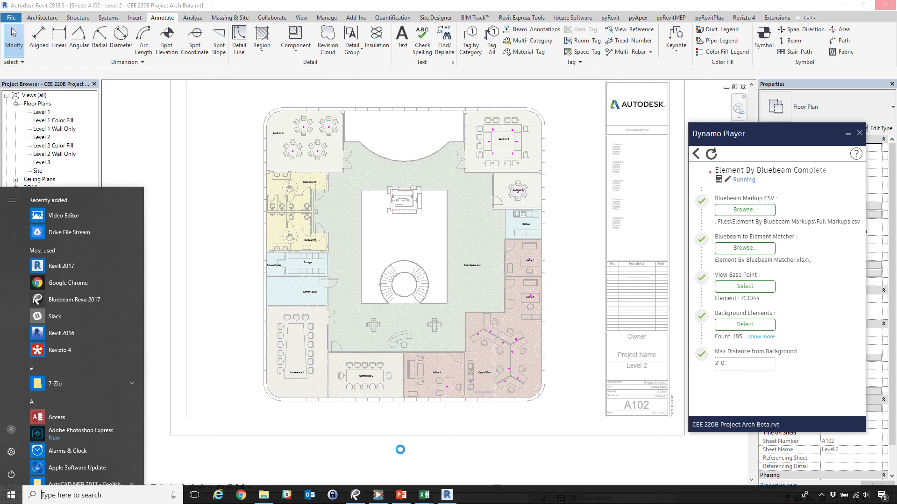
left_click(355, 499)
scroll(310, 181, "down", 6)
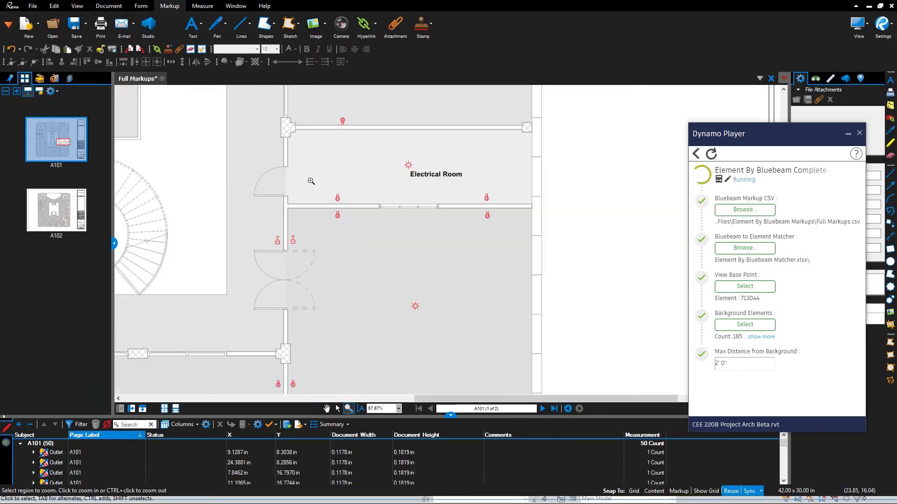
scroll(496, 252, "down", 5)
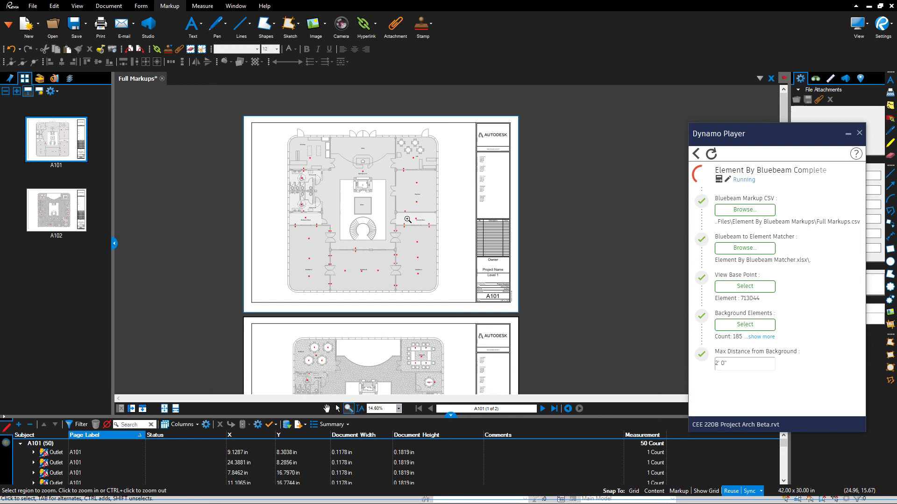
scroll(365, 179, "up", 2)
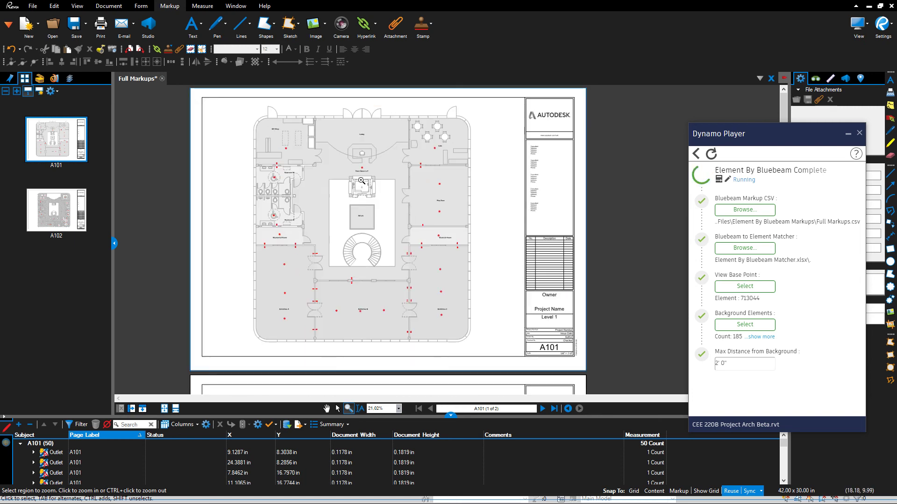
scroll(305, 310, "down", 5)
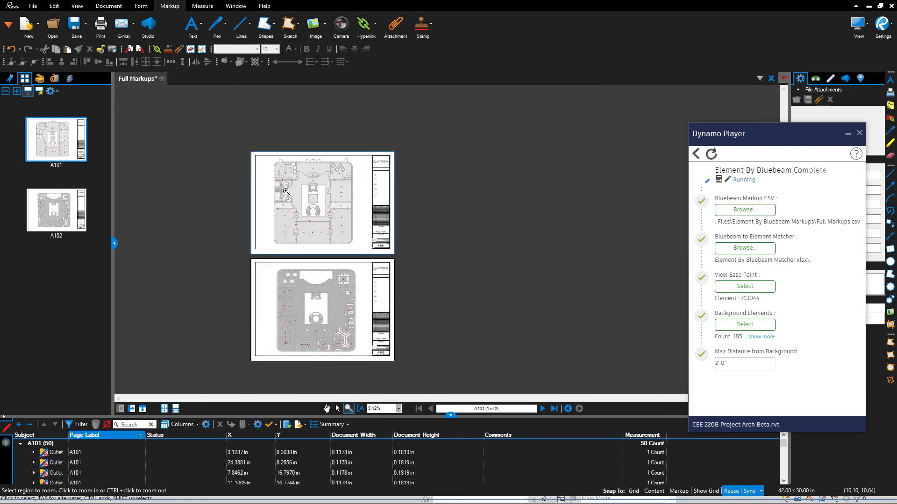
scroll(306, 310, "up", 4)
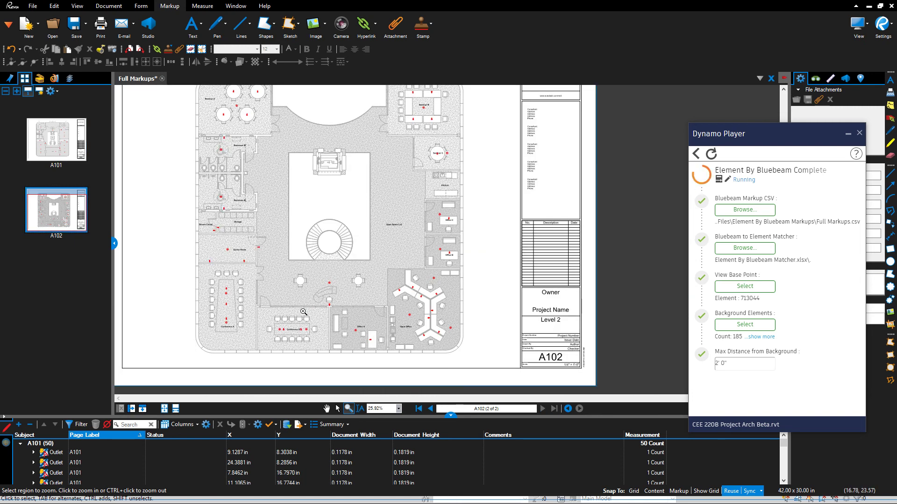
scroll(359, 323, "up", 3)
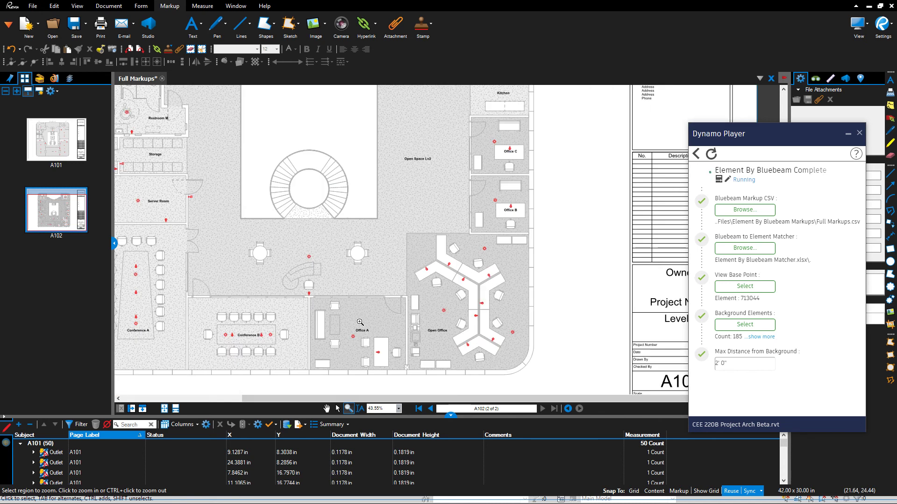
scroll(360, 322, "down", 6)
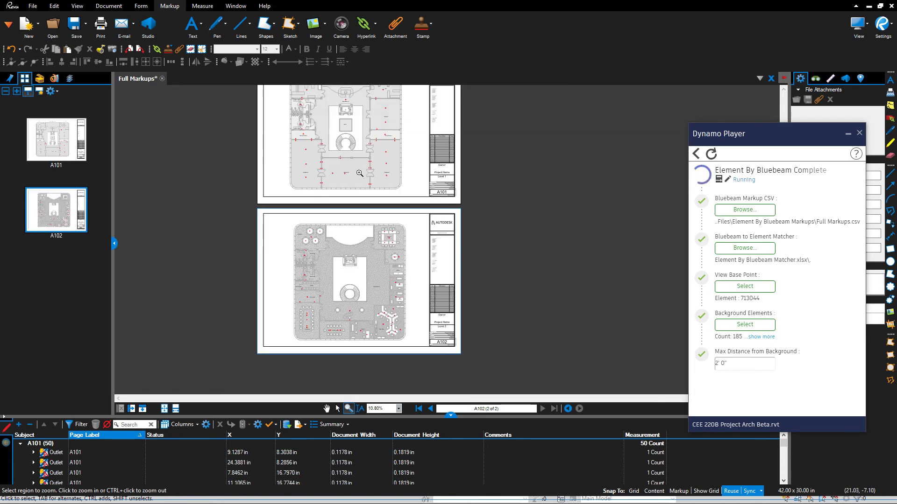
scroll(355, 121, "down", 2)
scroll(262, 144, "up", 4)
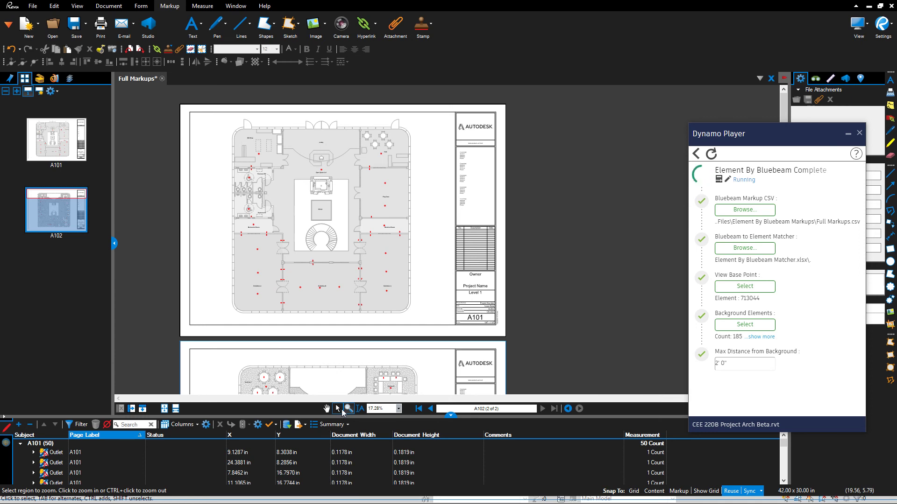
key("v")
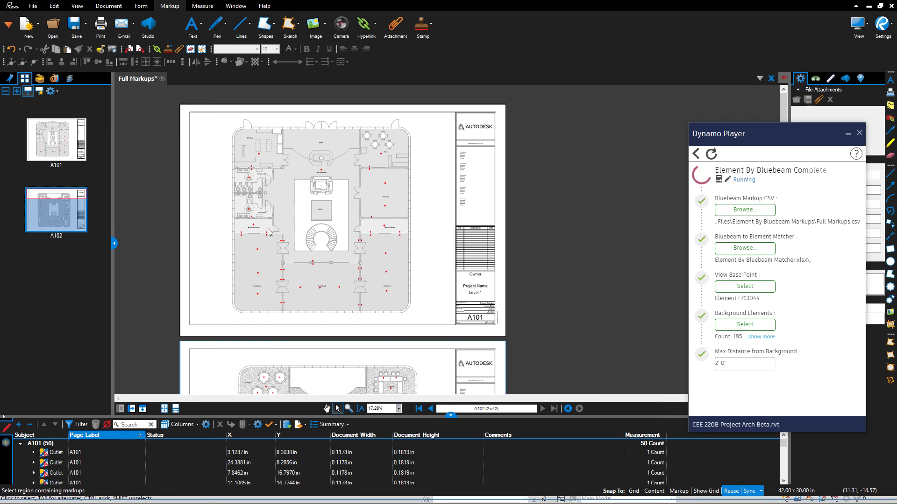
scroll(254, 248, "down", 3)
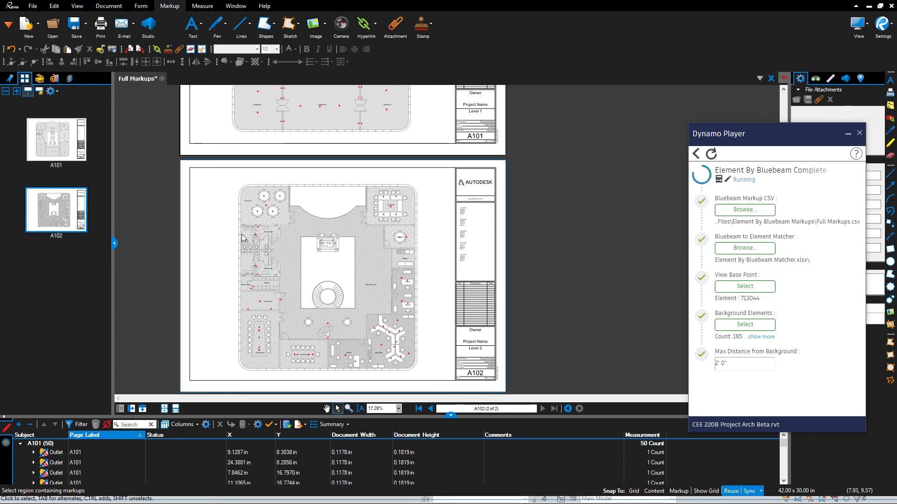
scroll(242, 241, "up", 2)
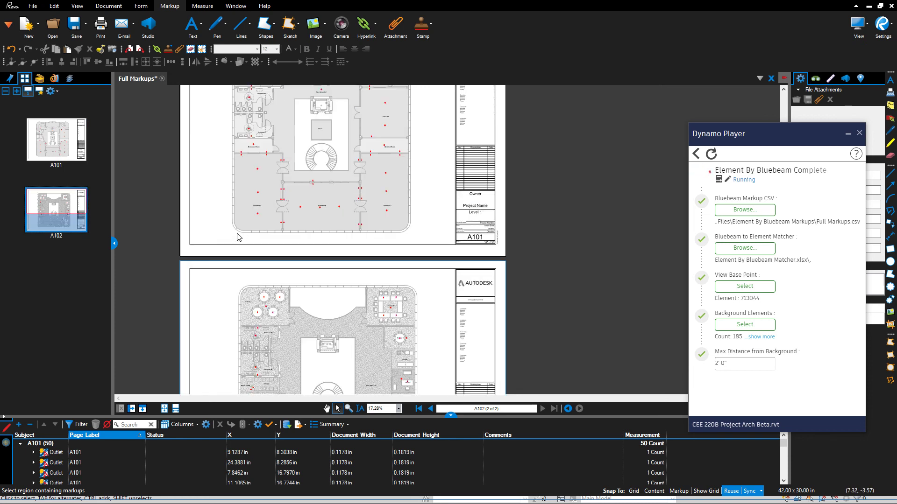
- Examine the light, outlet and card reader markups around Exhibition A on page A101 and the page's upper-left corner
left_click(348, 409)
left_click(250, 172)
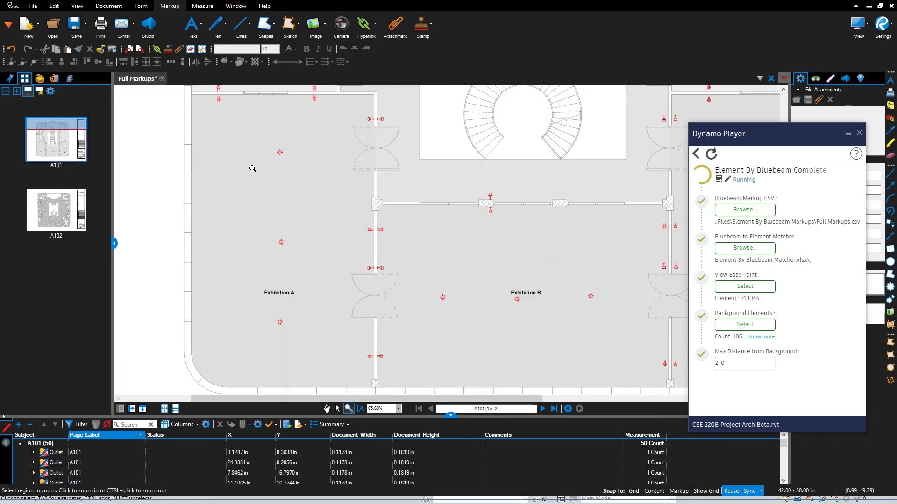
left_click(293, 145)
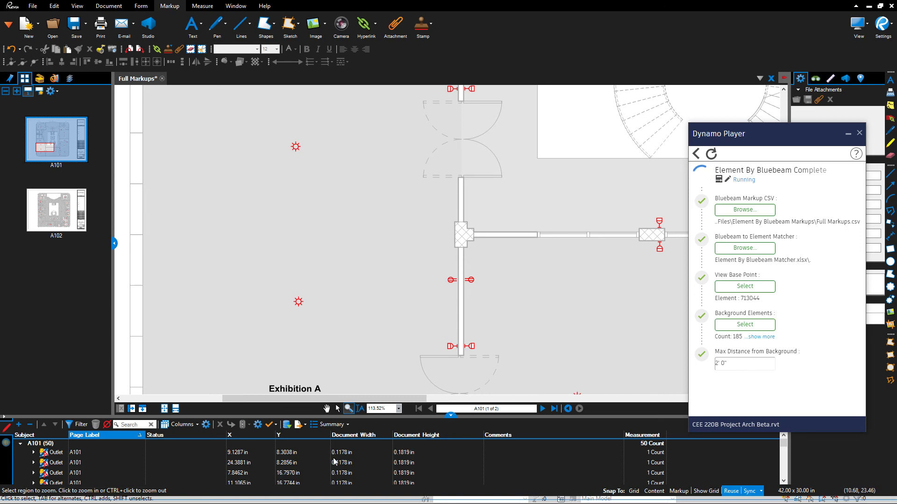
key("Escape")
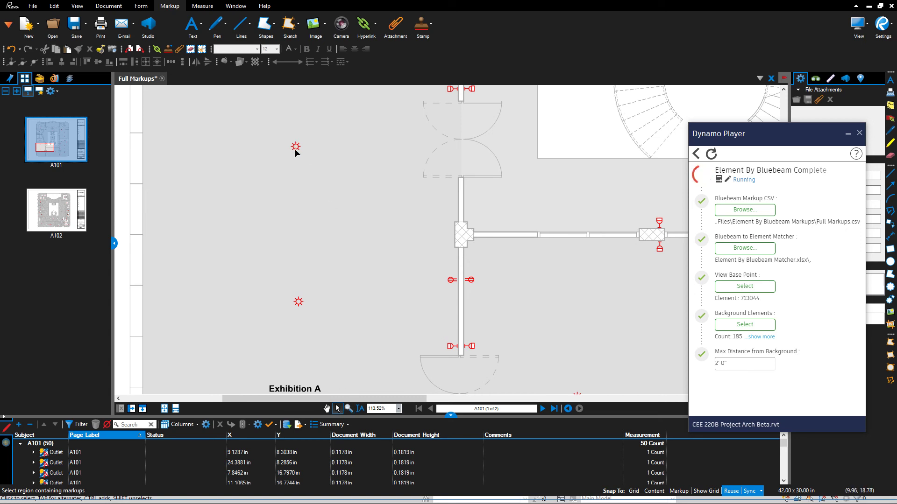
scroll(370, 310, "down", 4)
scroll(370, 311, "up", 6)
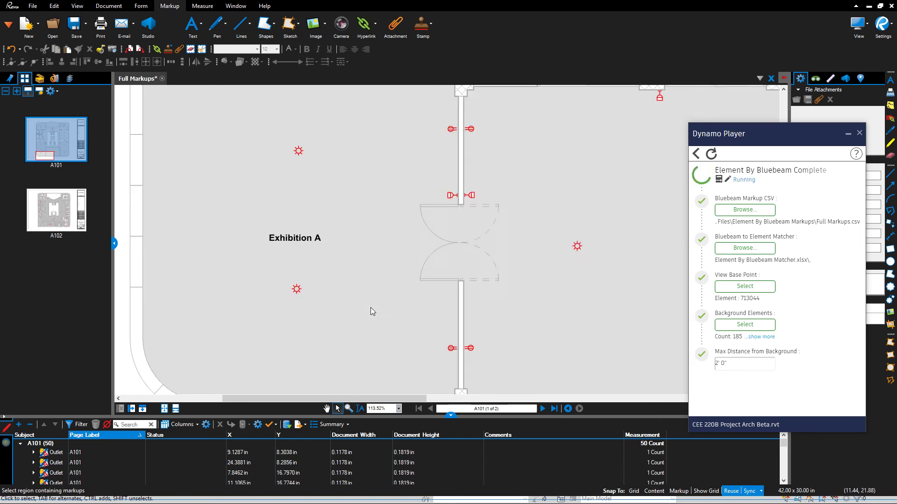
left_click(348, 409)
left_click(446, 262, "ctrl")
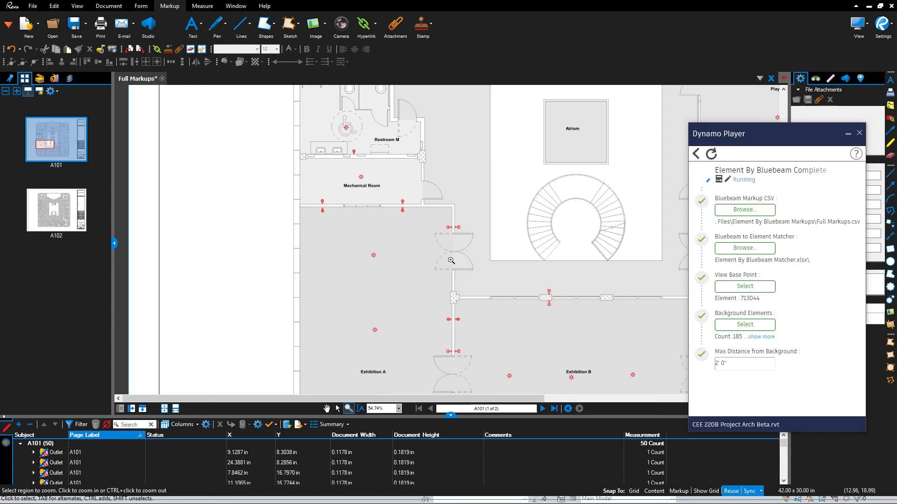
left_click(386, 192, "ctrl")
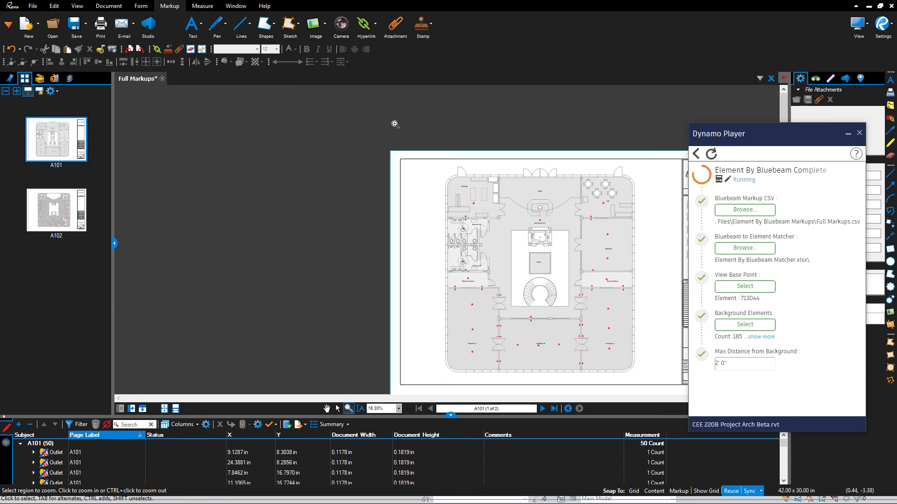
left_click(385, 192)
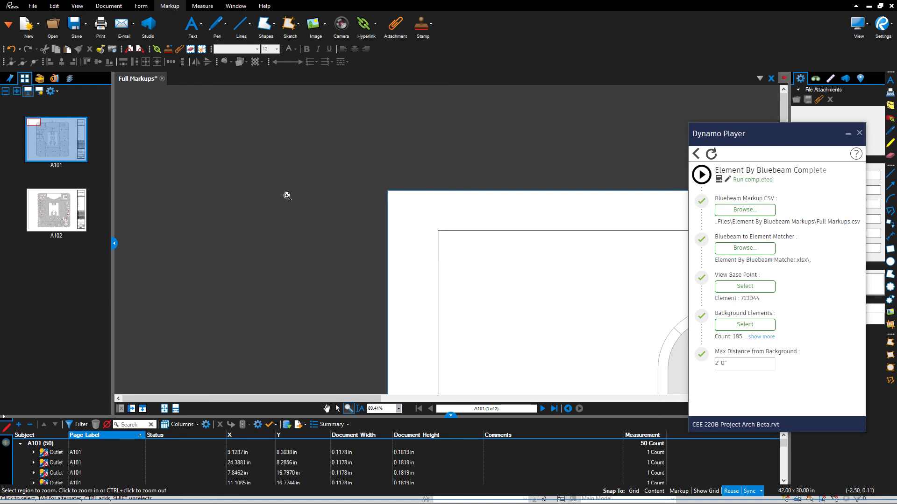
left_click(284, 193, "ctrl")
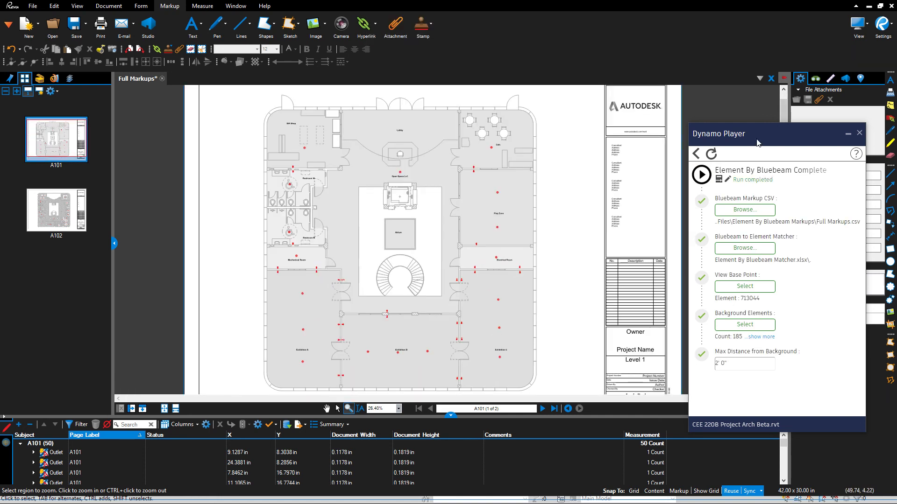
- Switch back to Revit and examine the lights and outlets placed around Seminar A and Restroom W on sheet A102
left_click(868, 6)
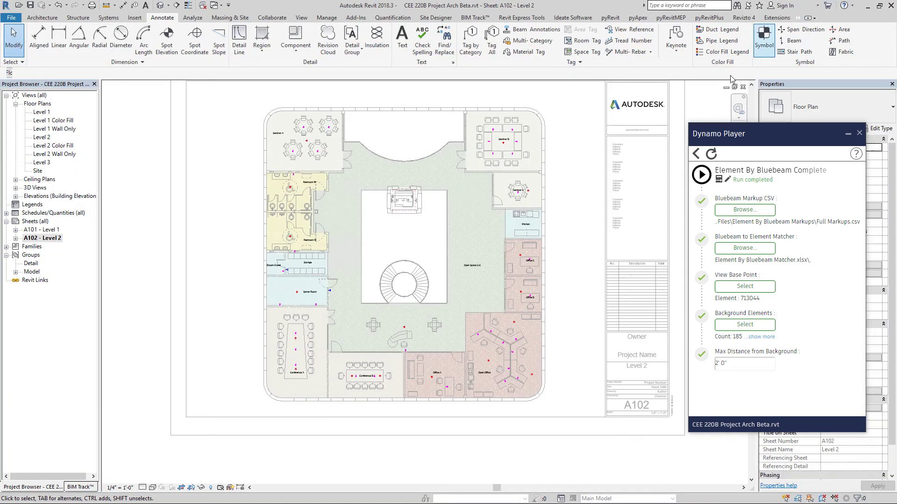
scroll(325, 150, "up", 5)
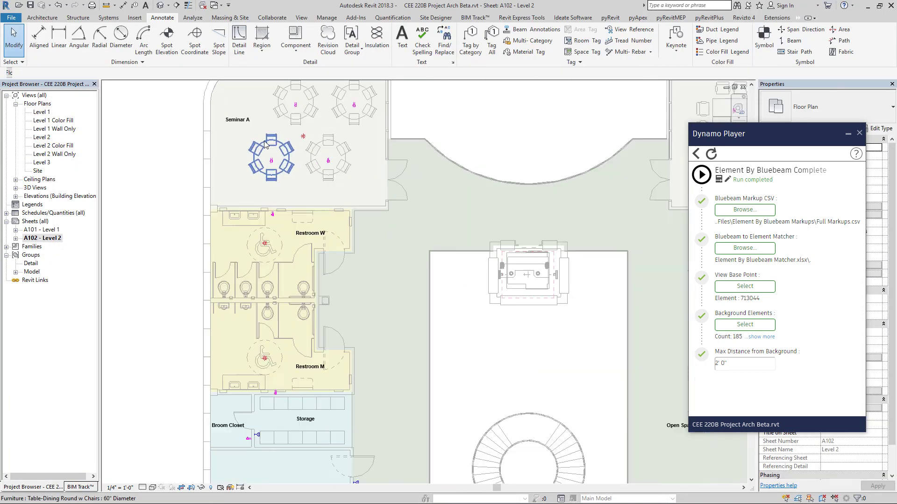
scroll(296, 181, "down", 1)
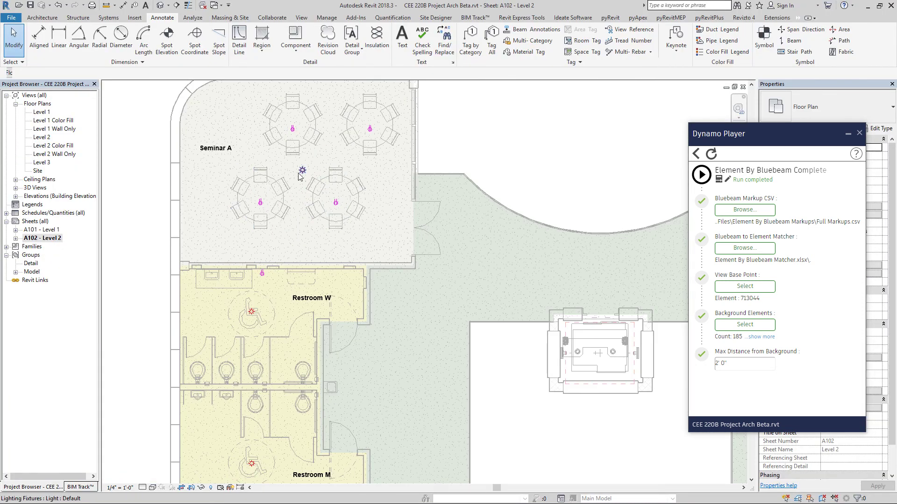
scroll(262, 275, "up", 4)
left_click(261, 270)
scroll(279, 216, "down", 3)
scroll(279, 215, "down", 3)
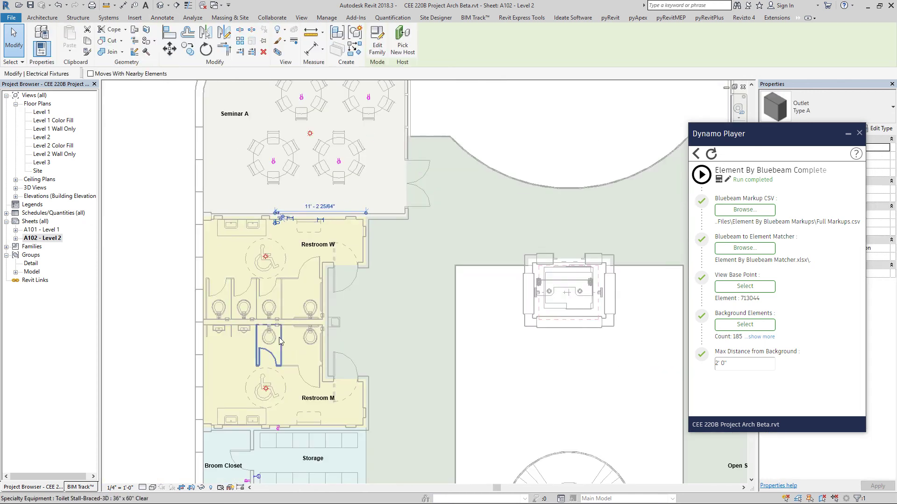
- Flip the outlet in the wall between Restroom M and Storage so it faces into Restroom M
scroll(283, 321, "up", 4)
scroll(282, 320, "down", 3)
scroll(294, 351, "up", 3)
scroll(295, 352, "up", 3)
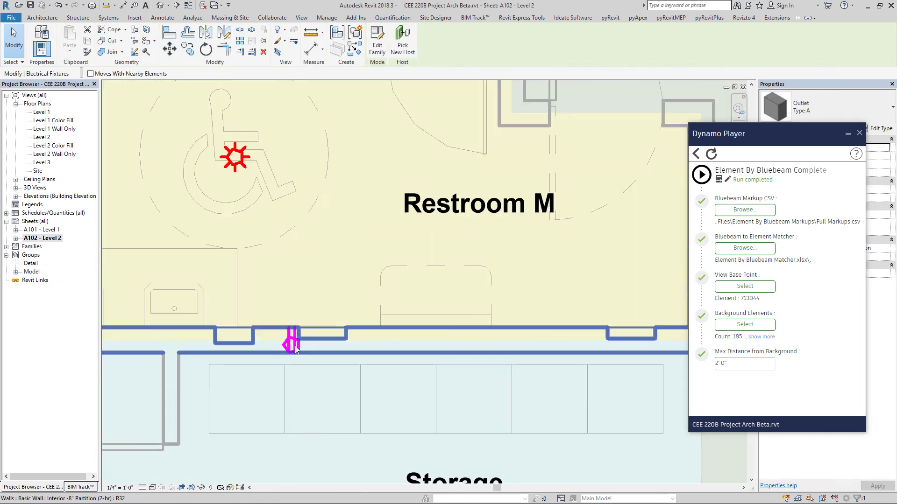
left_click(293, 348)
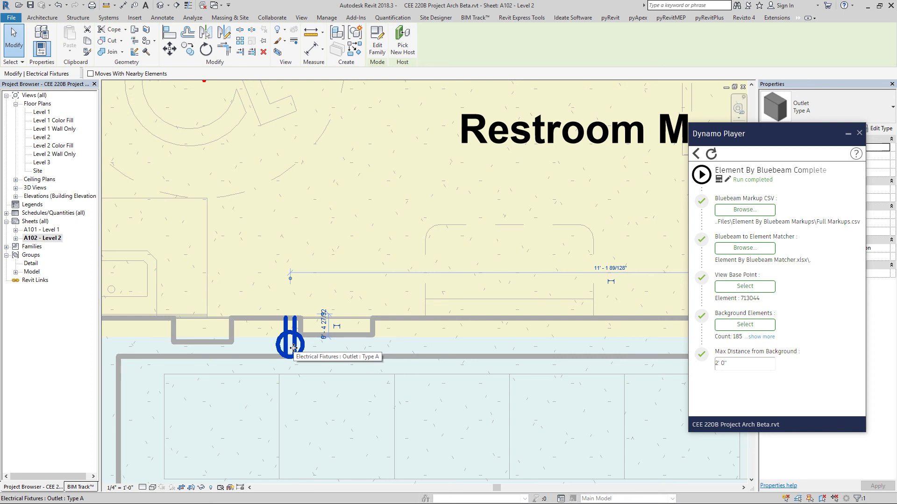
key("space")
key("space")
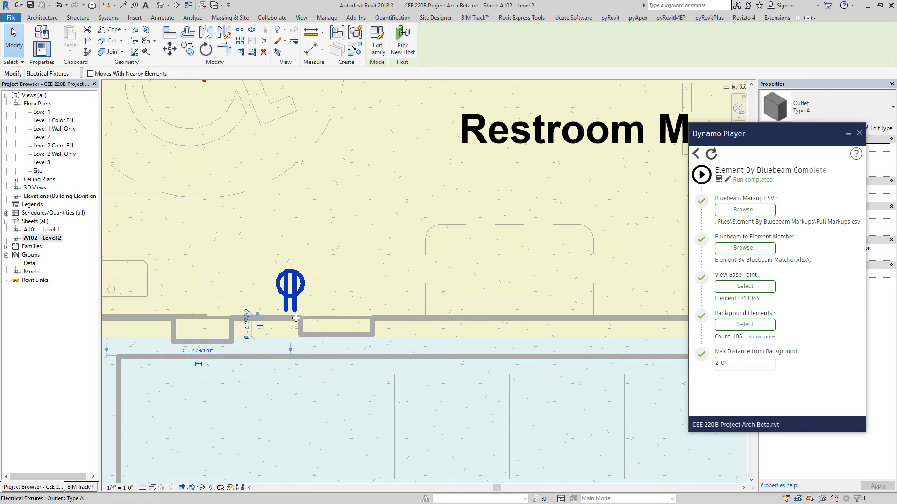
left_click(348, 268)
- Examine the placed outlets, lights and card readers from Storage and the Server Room to Conference A and Office A
scroll(220, 276, "down", 5)
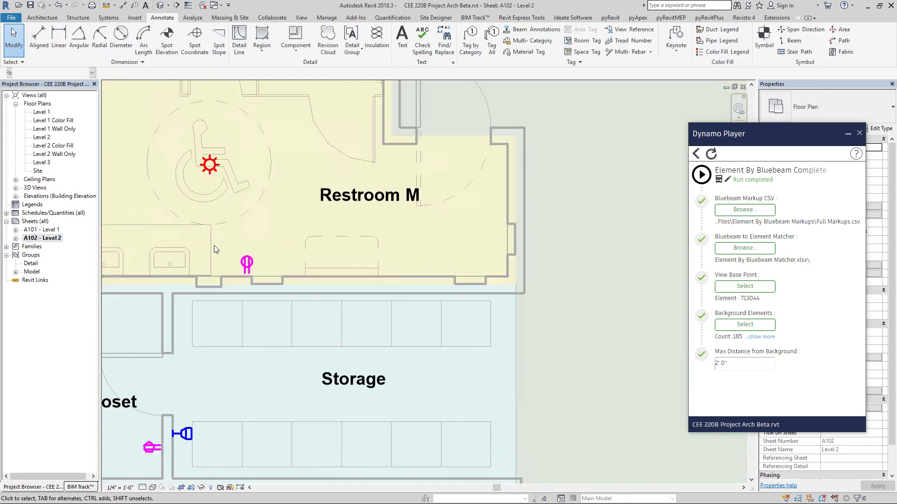
scroll(220, 280, "down", 3)
scroll(207, 362, "up", 5)
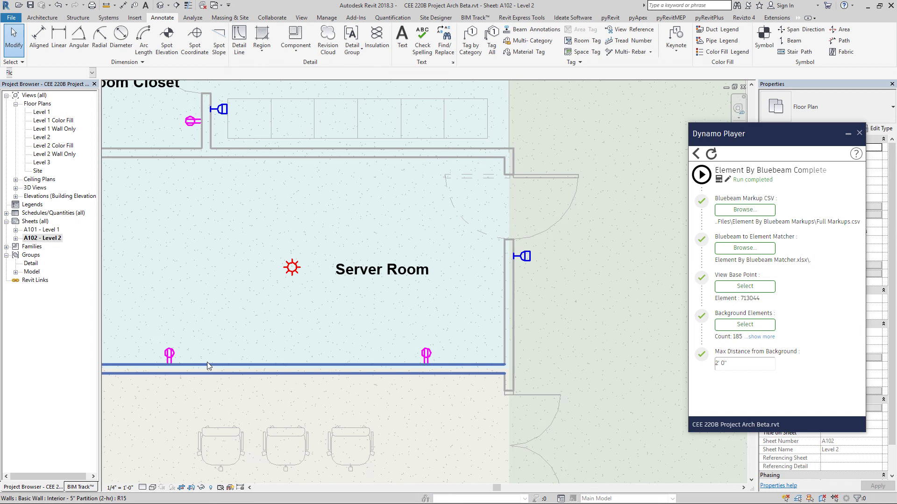
scroll(438, 197, "down", 2)
scroll(437, 197, "down", 5)
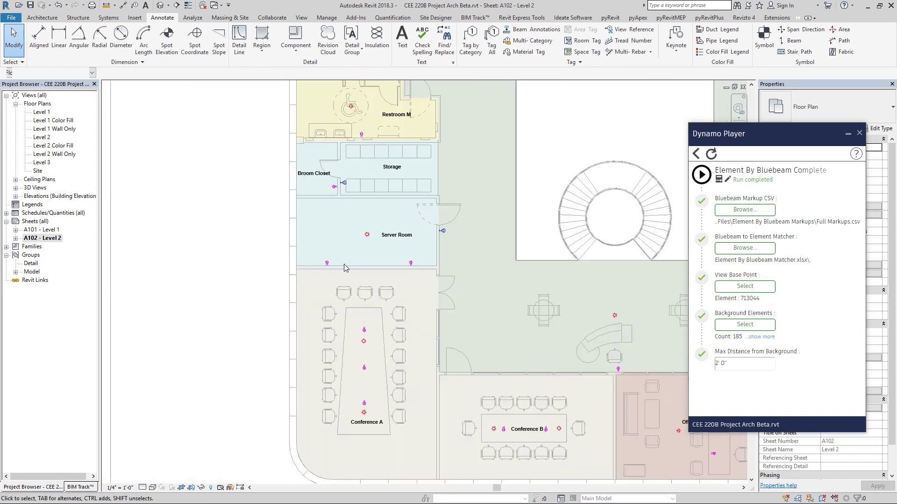
scroll(565, 376, "up", 5)
scroll(565, 377, "up", 1)
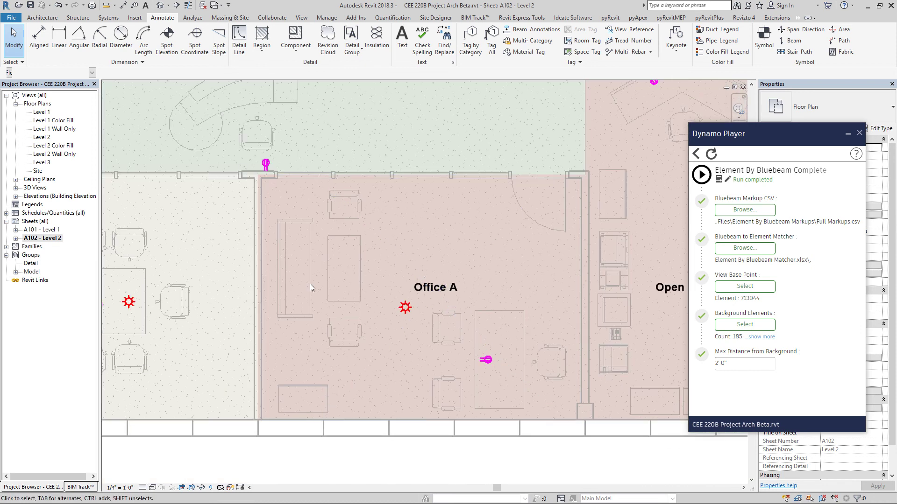
- Select the outlet on Office A's outer wall and examine the fixtures in the Open Office, Office B and the seminar rooms
left_click(267, 164)
scroll(250, 263, "down", 2)
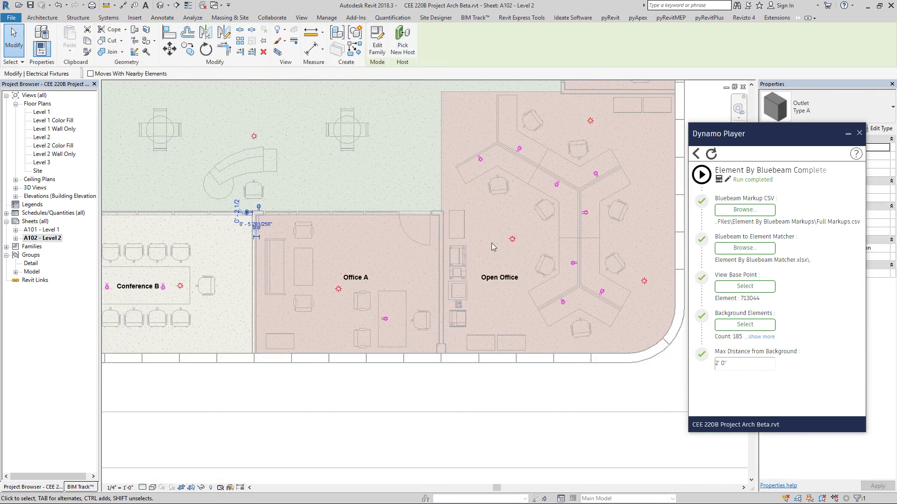
scroll(492, 243, "up", 2)
scroll(535, 168, "up", 1)
scroll(523, 164, "up", 2)
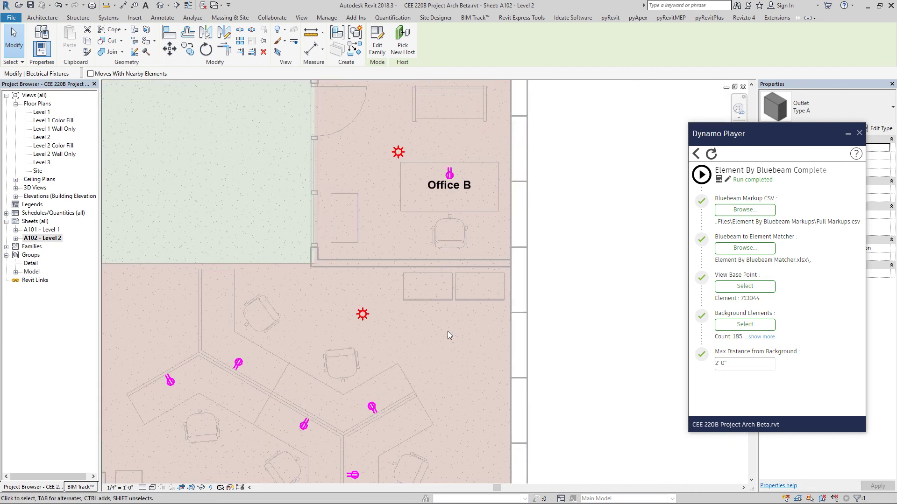
scroll(446, 338, "down", 4)
scroll(412, 343, "down", 2)
scroll(401, 193, "up", 4)
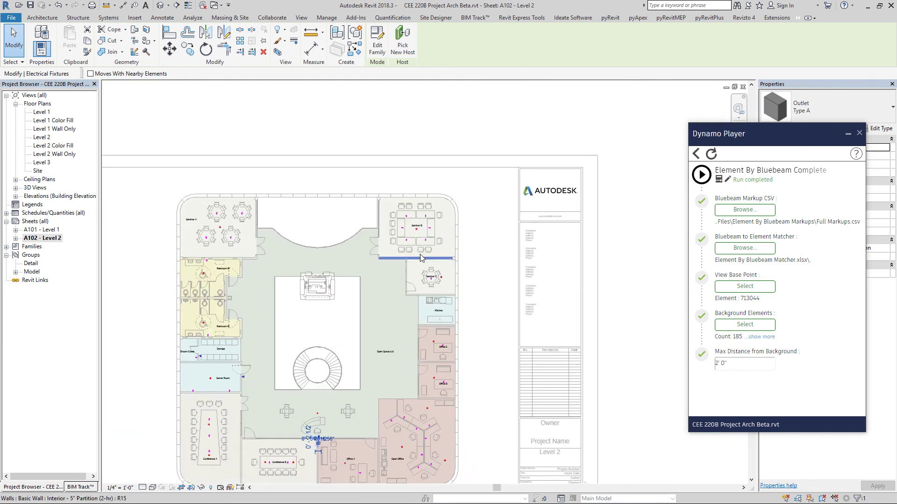
scroll(453, 323, "down", 3)
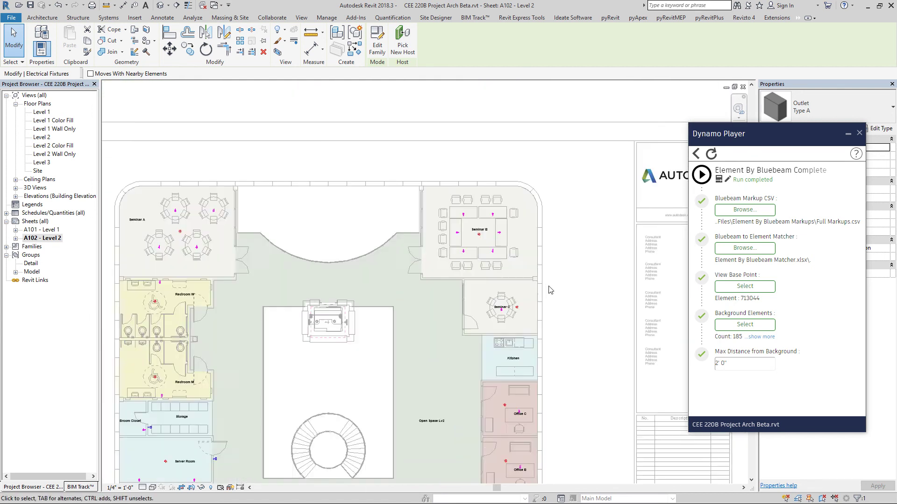
- Delete the North Arrow 2 base point symbol from the upper-left corner of sheet A102 - Level 2
scroll(432, 380, "down", 3)
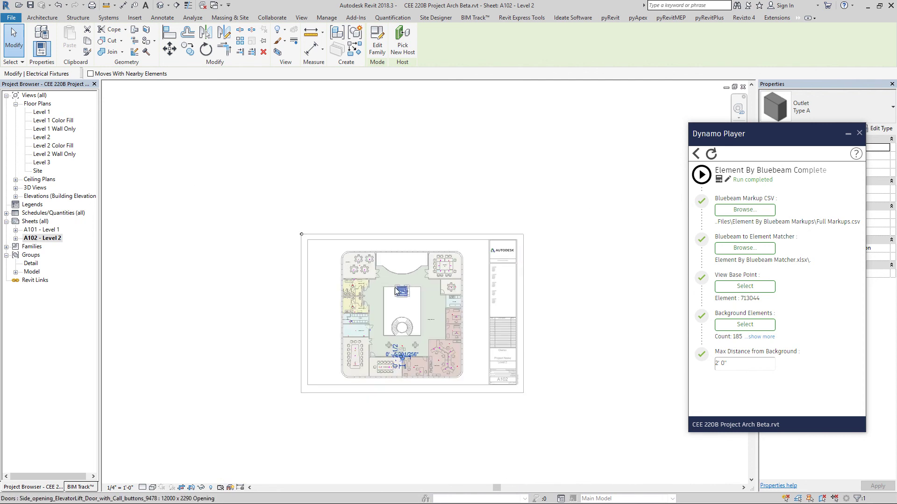
scroll(306, 241, "up", 3)
left_click(308, 247)
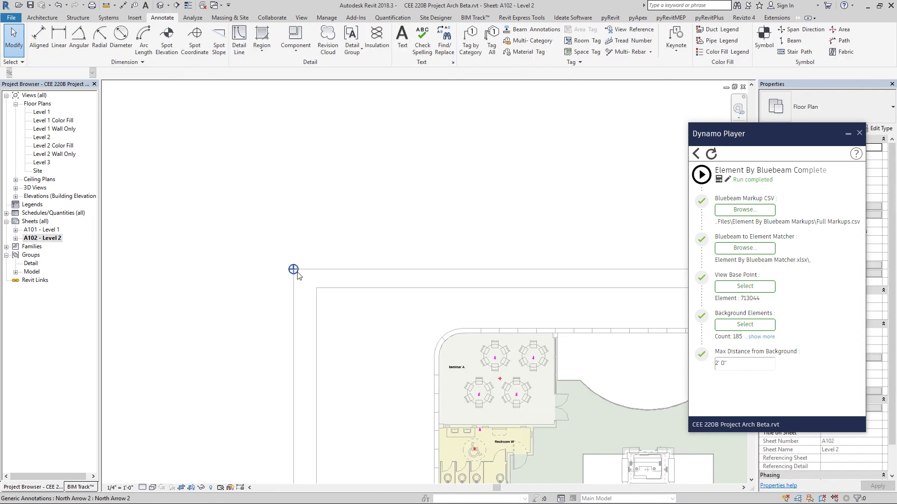
left_click(295, 269)
key("Escape")
- Open sheet A101 - Level 1, delete the North Arrow 2 base point symbol through its activated viewport, and deactivate the viewport
double_click(41, 230)
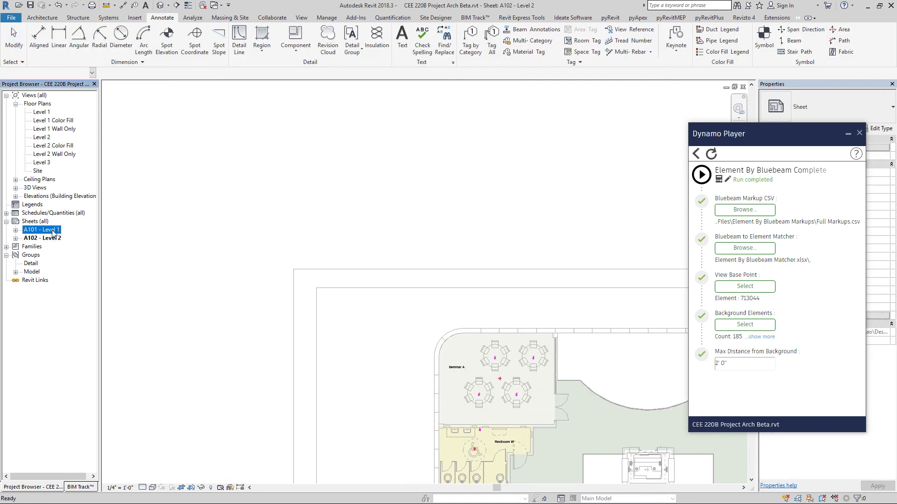
scroll(475, 346, "down", 5)
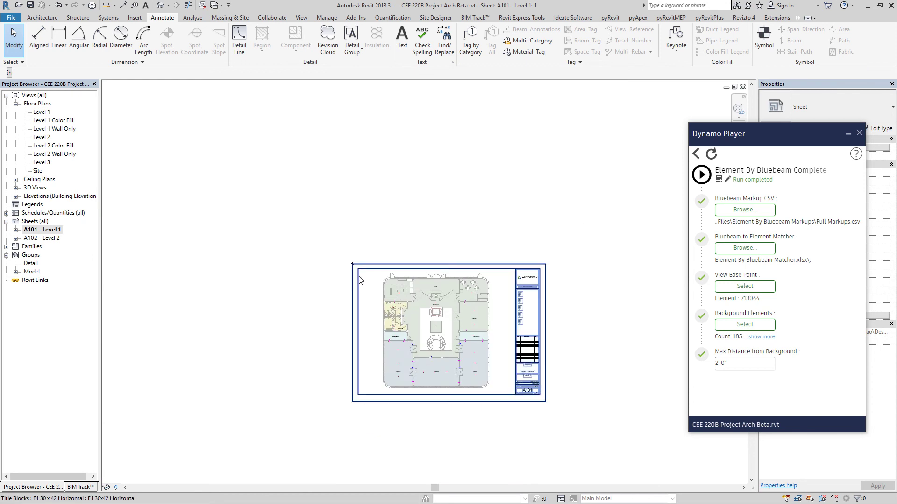
scroll(289, 224, "up", 5)
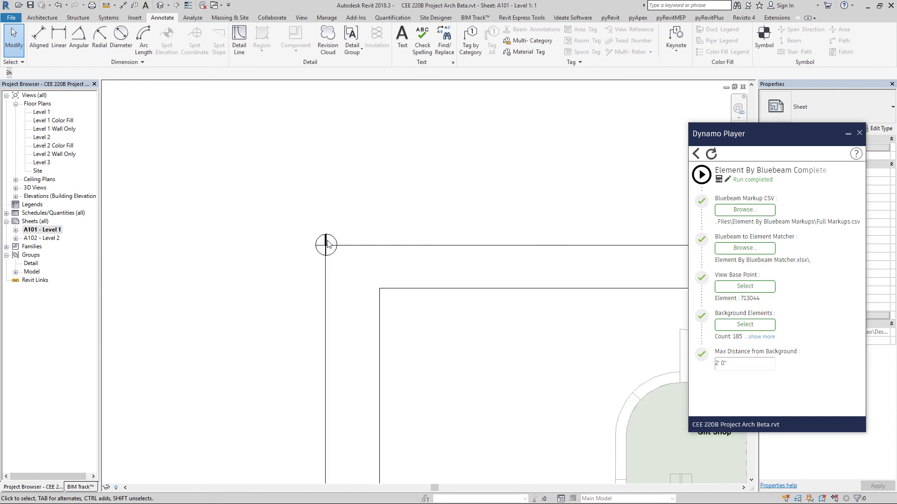
scroll(263, 216, "down", 3)
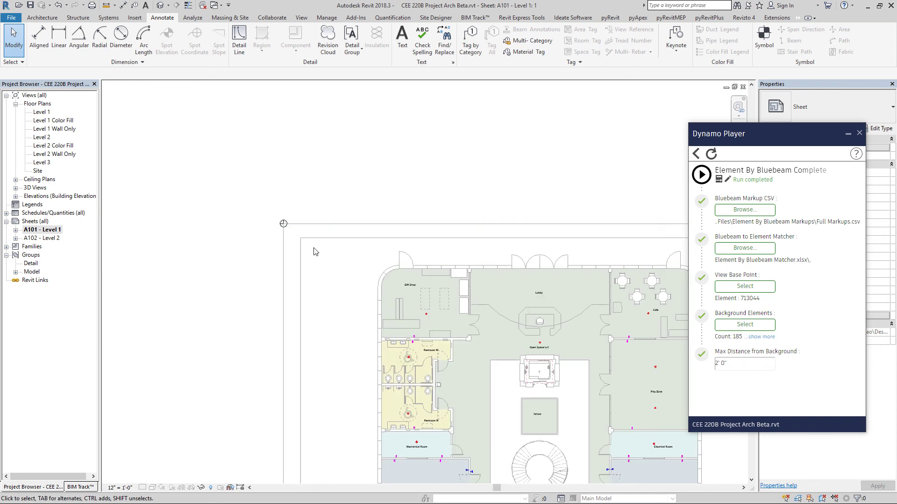
double_click(299, 238)
scroll(283, 226, "up", 3)
scroll(291, 241, "down", 4)
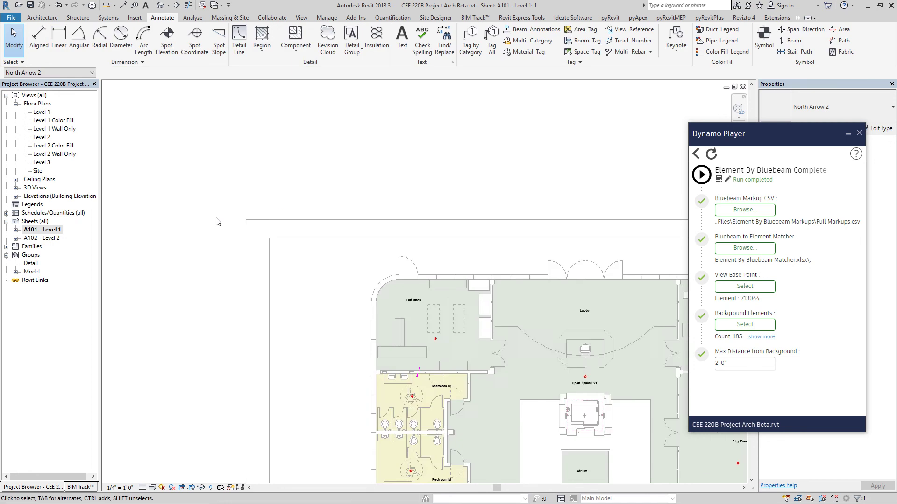
double_click(292, 218)
- Examine the outlets, lights and card readers placed across the Level 1 plan on sheet A101
scroll(319, 330, "down", 2)
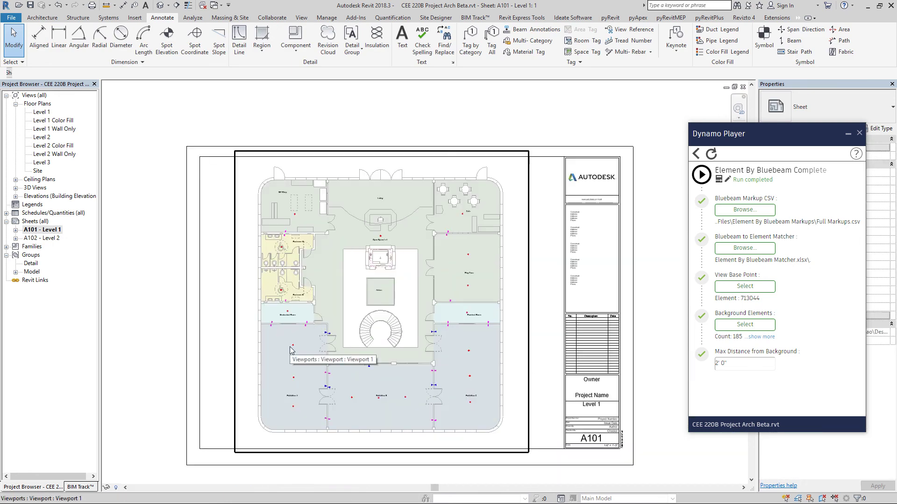
scroll(291, 349, "down", 1)
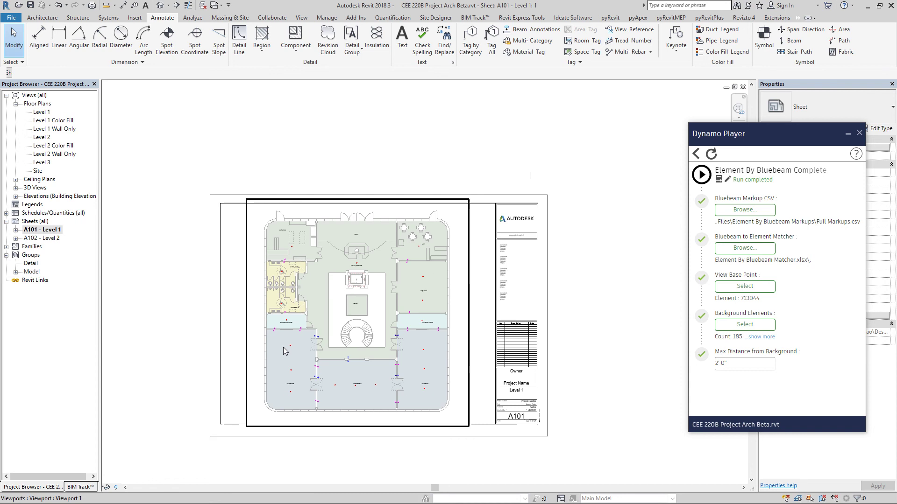
left_click_drag(242, 162, 481, 451)
scroll(280, 209, "up", 6)
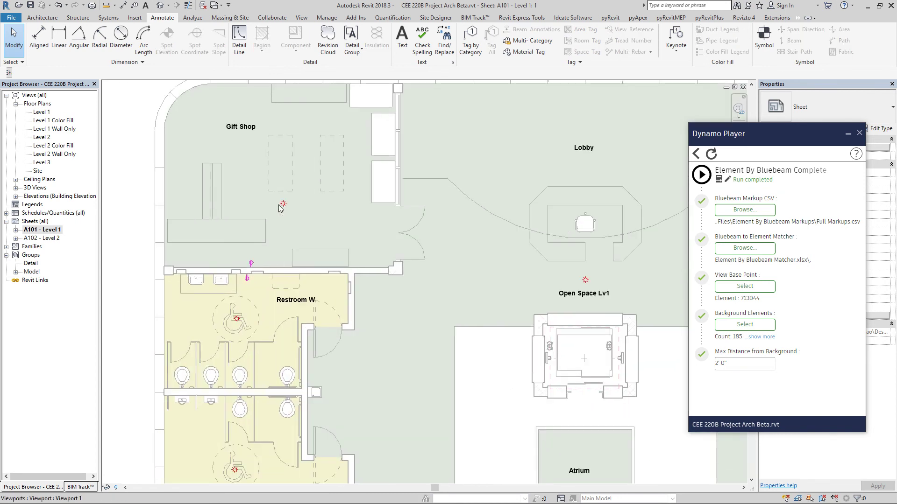
scroll(280, 209, "down", 5)
left_click_drag(240, 116, 487, 423)
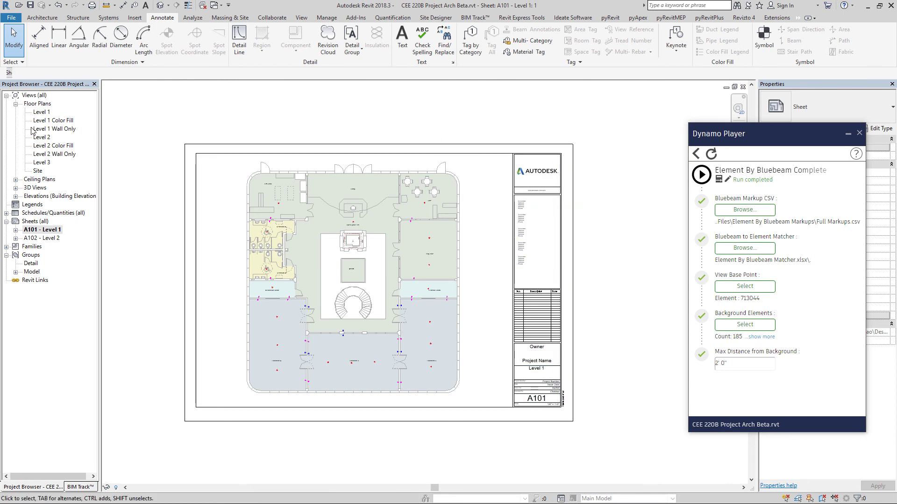
- Filter all elements of the Level 1 Color Fill plan to Electrical Fixtures, Lighting Fixtures and Security Devices, and check their counts
double_click(53, 120)
left_click_drag(322, 168, 527, 390)
left_click(414, 48)
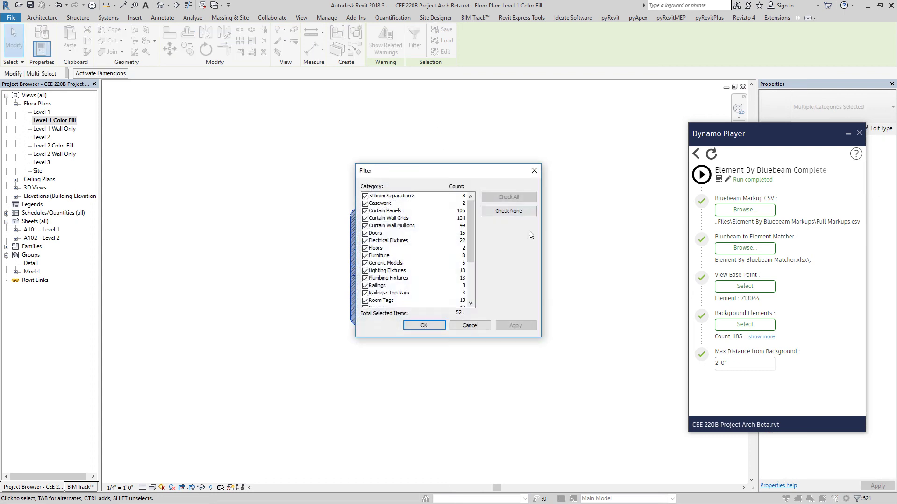
left_click(509, 211)
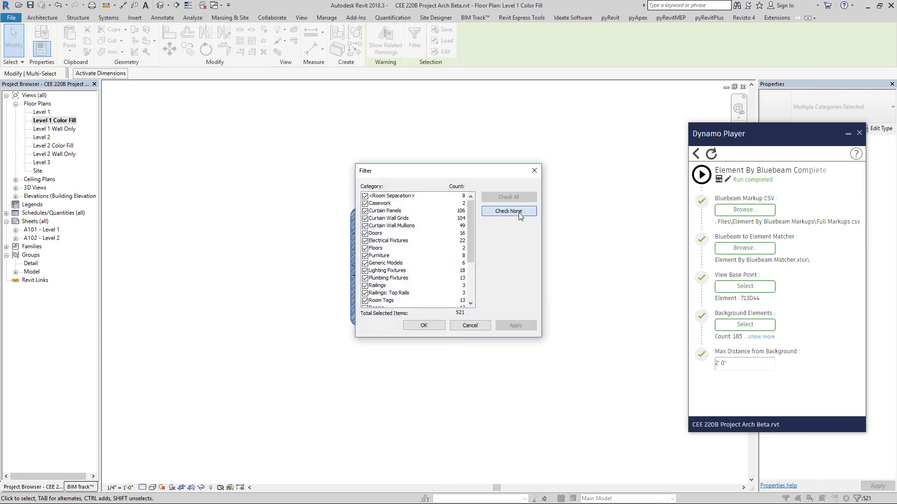
left_click(365, 241)
left_click(365, 272)
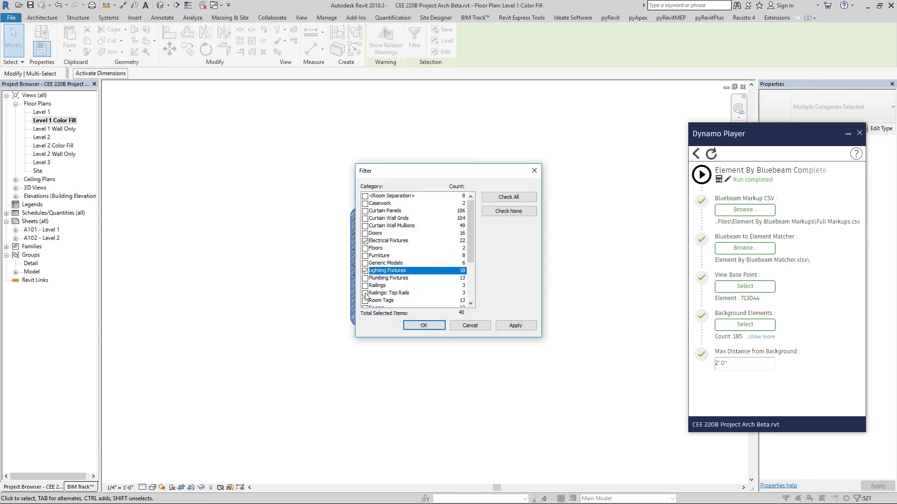
scroll(366, 289, "down", 3)
left_click(365, 248)
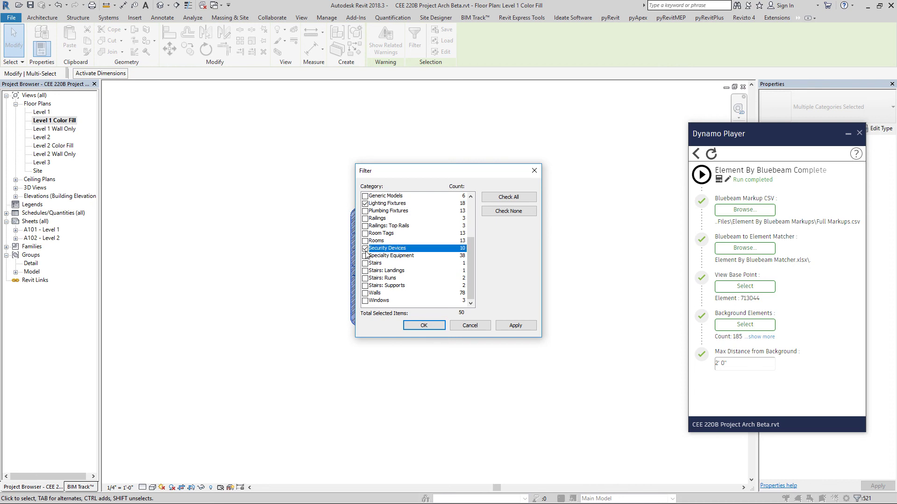
left_click(423, 325)
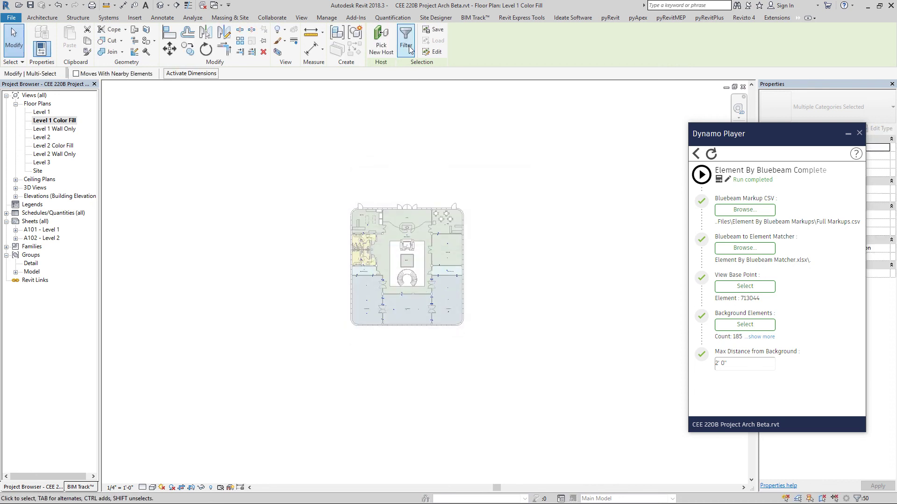
left_click(406, 40)
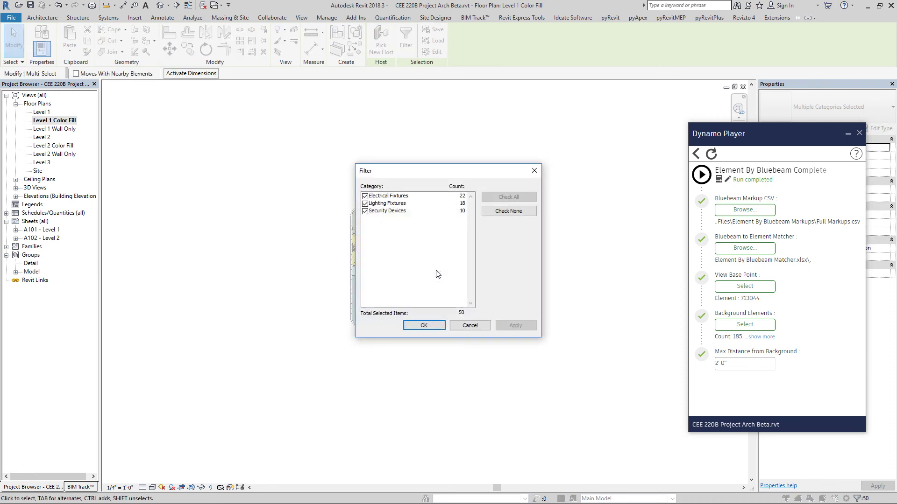
left_click(470, 325)
- Open the Level 2 Color Fill plan, select everything, and filter to Electrical Fixtures, Lighting Fixtures and Security Devices
double_click(61, 145)
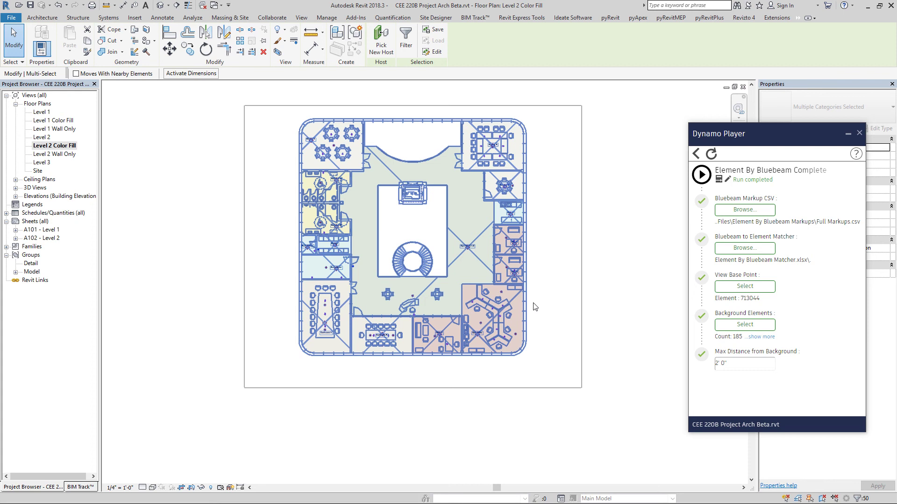
left_click_drag(535, 306, 281, 99)
left_click(414, 38)
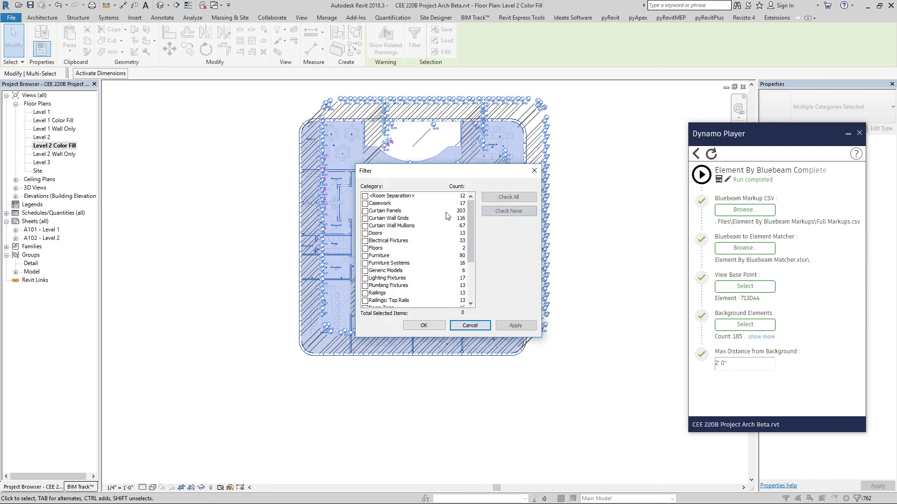
left_click(365, 242)
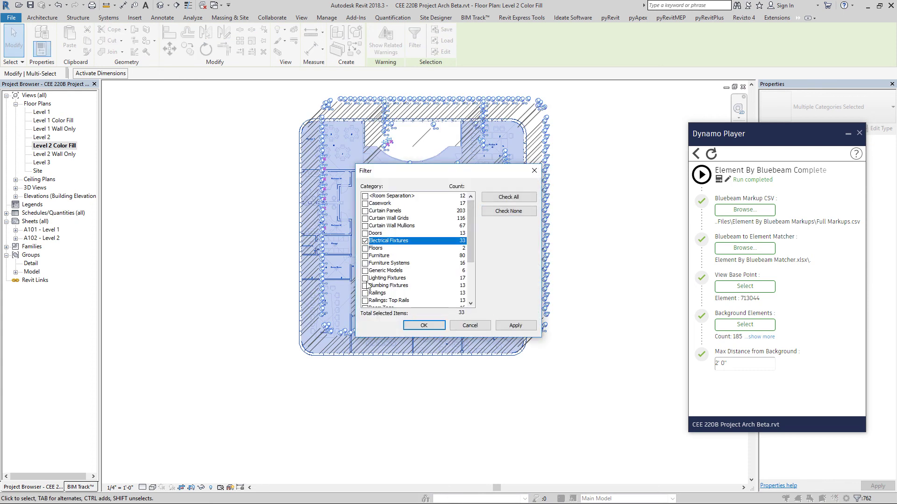
left_click(366, 278)
scroll(366, 288, "down", 2)
scroll(367, 288, "down", 1)
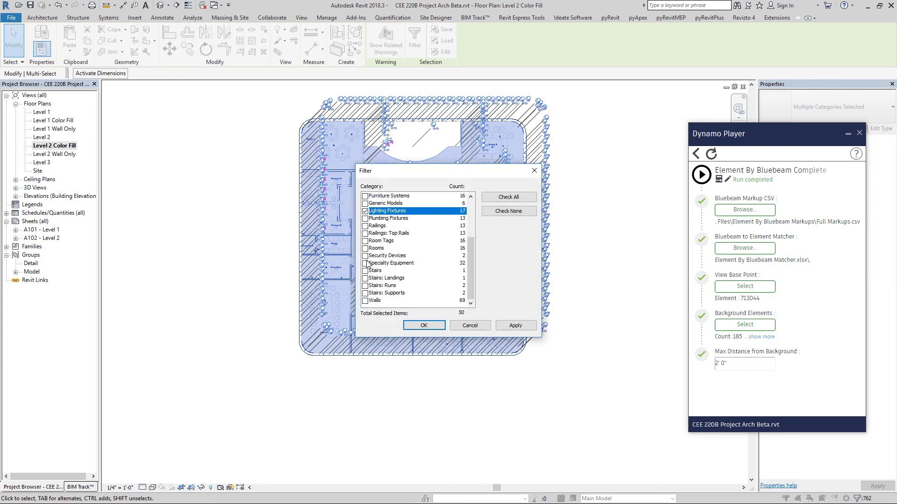
left_click(365, 255)
left_click(423, 325)
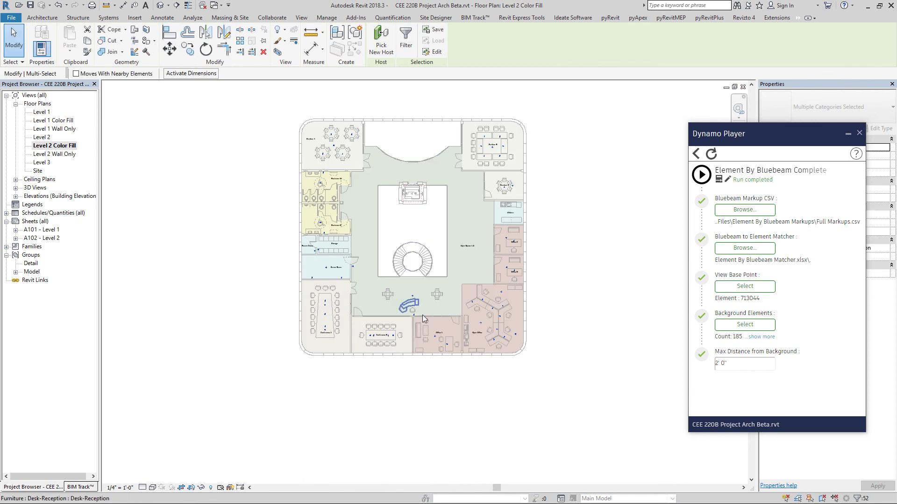
- Examine the filtered devices across the Level 2 plan and check their counts per category in the Filter dialog
scroll(381, 341, "up", 6)
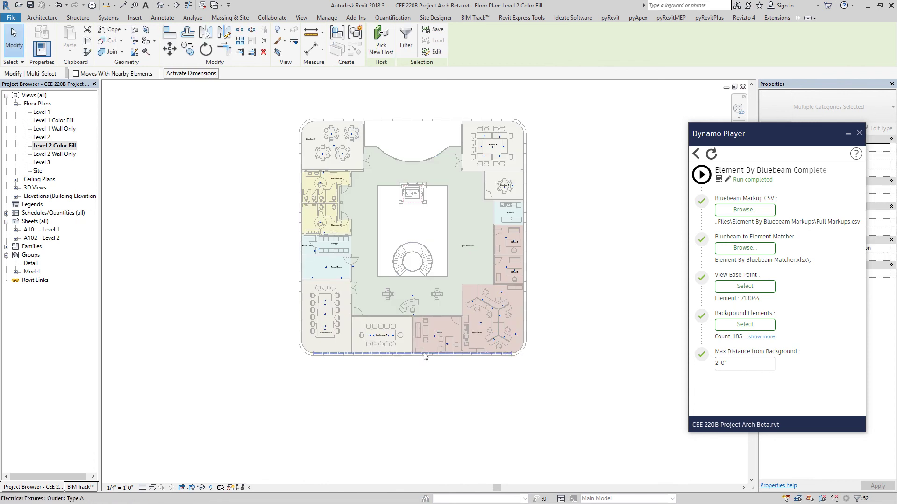
scroll(291, 320, "down", 4)
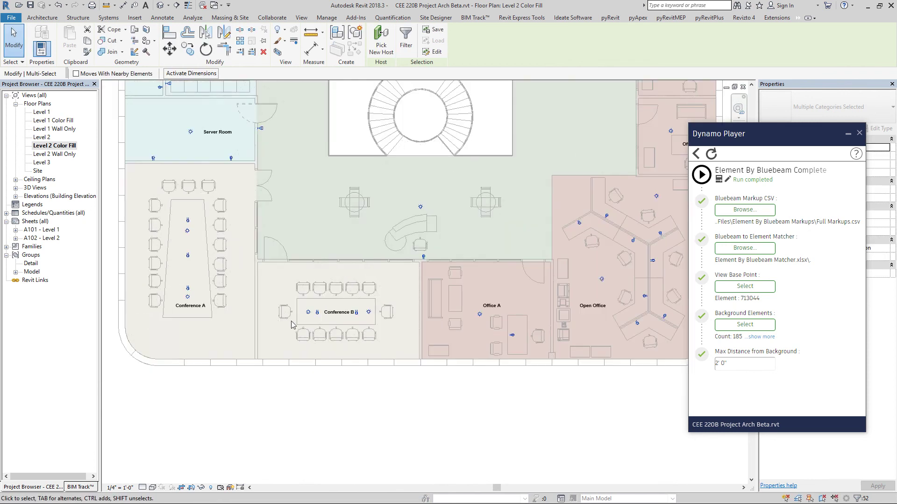
scroll(291, 320, "down", 3)
scroll(208, 180, "up", 5)
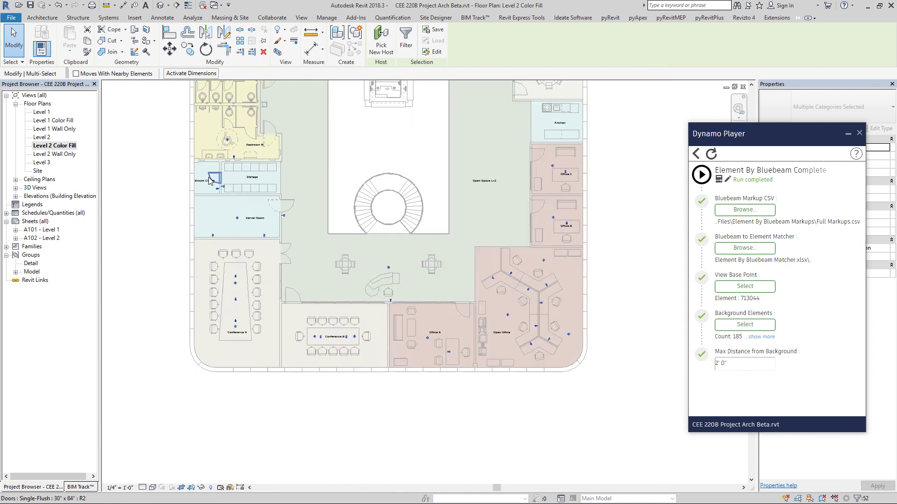
scroll(190, 322, "down", 3)
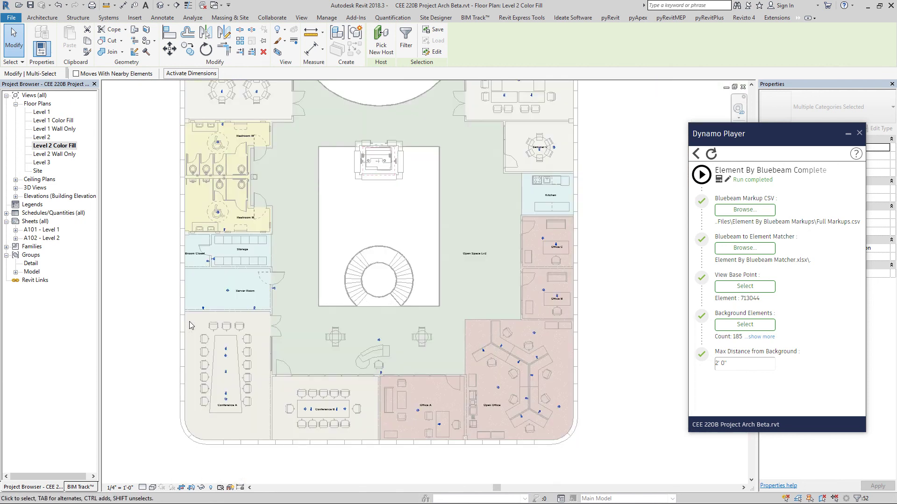
scroll(189, 325, "down", 2)
left_click(406, 37)
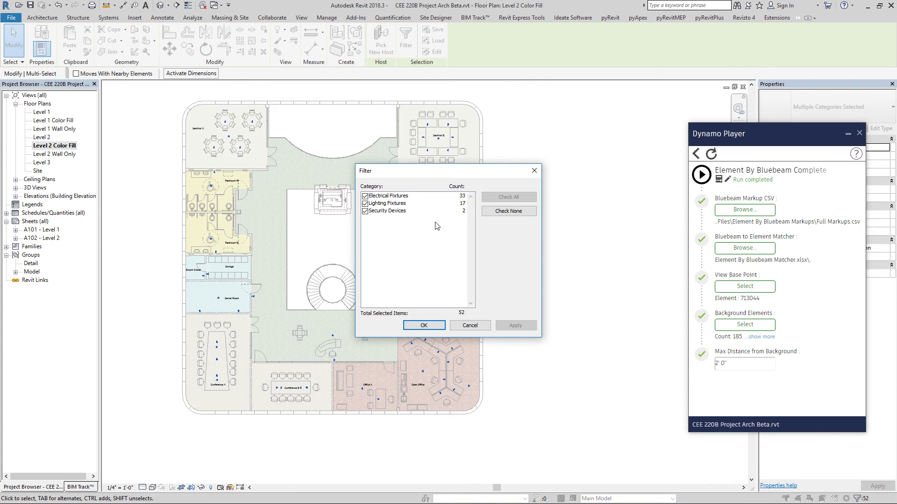
left_click(534, 171)
- Clear the selection and inspect the card reader on the wall between Broom Closet and Storage
scroll(195, 304, "up", 5)
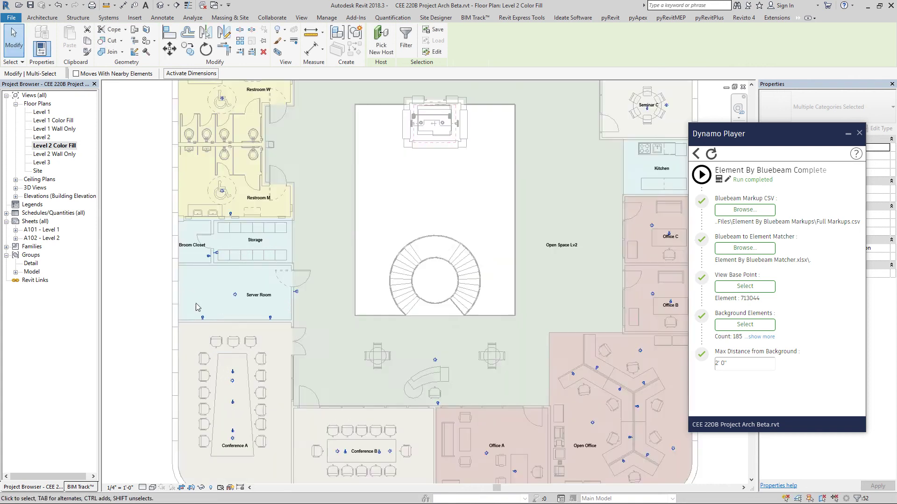
left_click(236, 205)
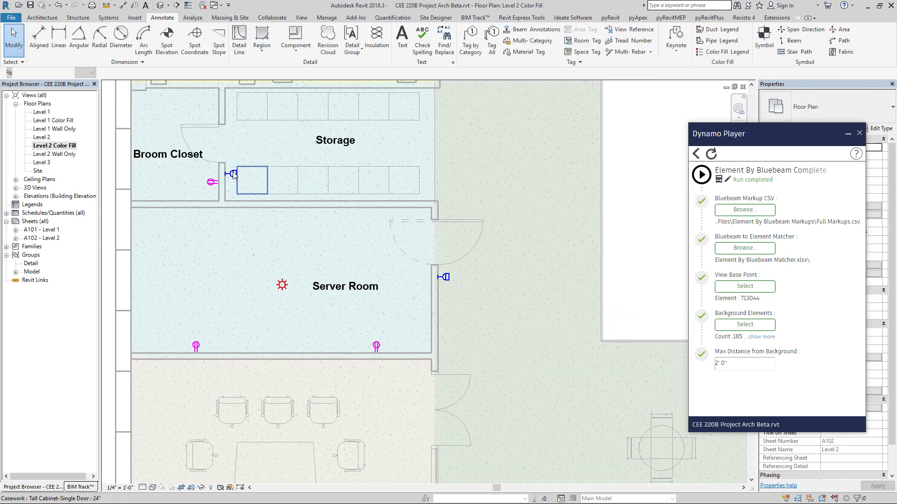
left_click(234, 176)
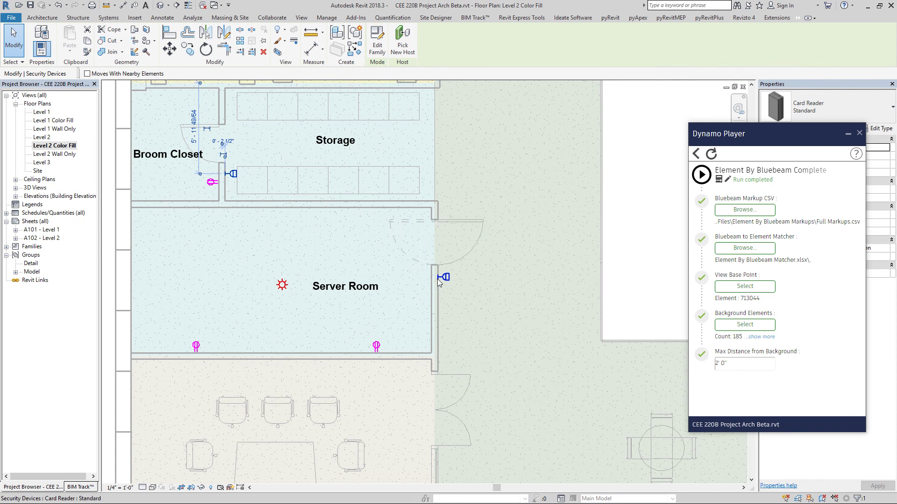
- Select the two outlets at the northwest workstations of Open Office and move Dynamo Player away to reveal their properties
scroll(437, 278, "down", 5)
scroll(521, 353, "up", 5)
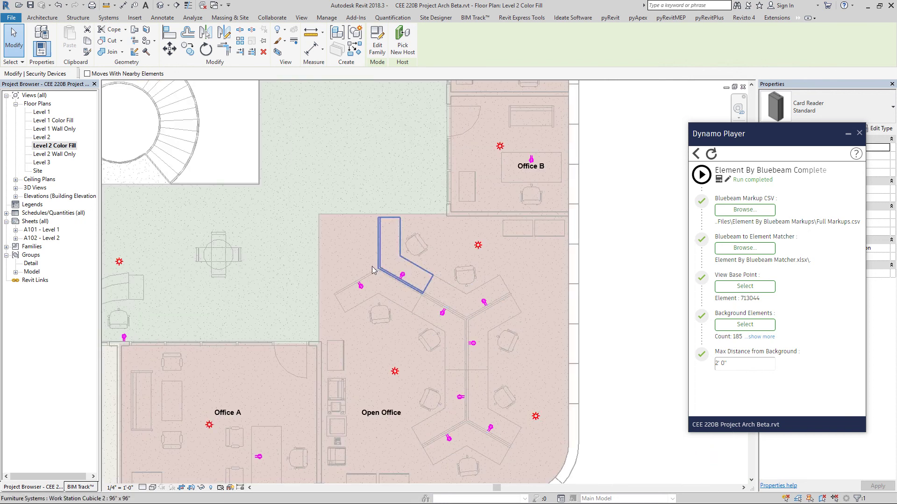
left_click_drag(334, 263, 419, 296)
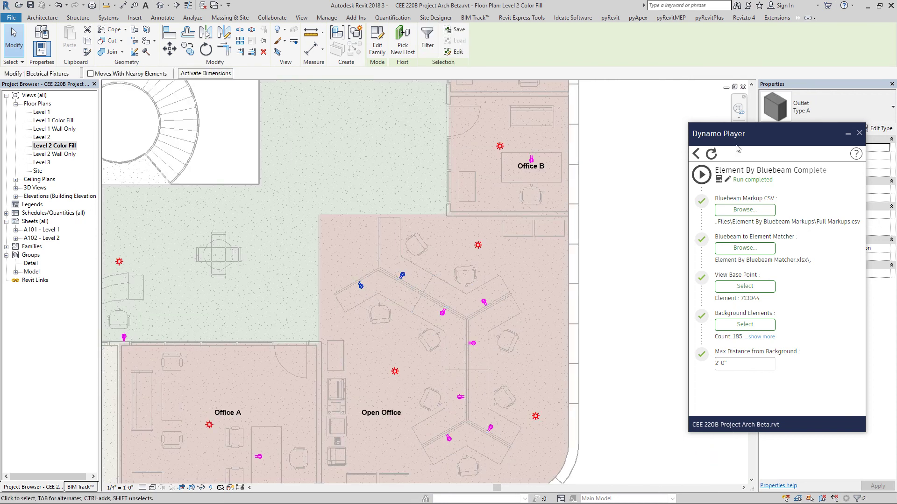
left_click_drag(756, 134, 799, 304)
- Select the elements along the east side of Seminar B, check their categories in the Filter dialog, and clear the selection
scroll(373, 445, "down", 5)
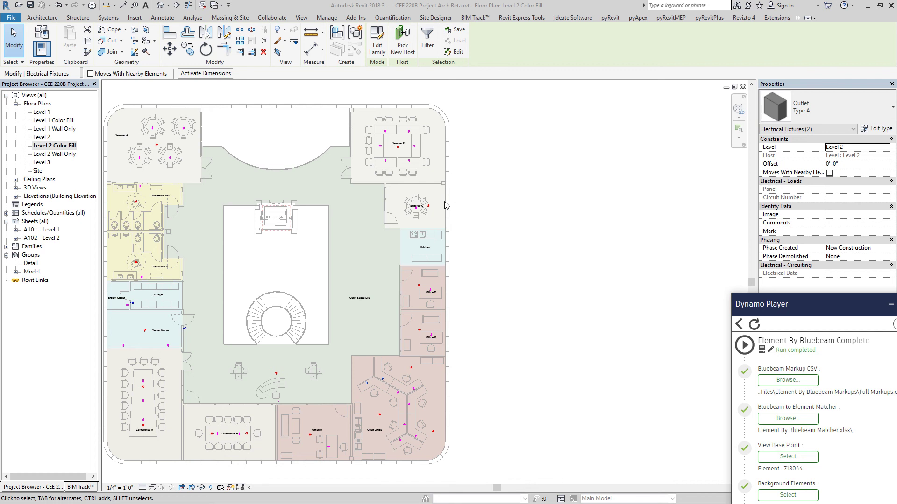
scroll(408, 109, "up", 7)
scroll(432, 215, "down", 3)
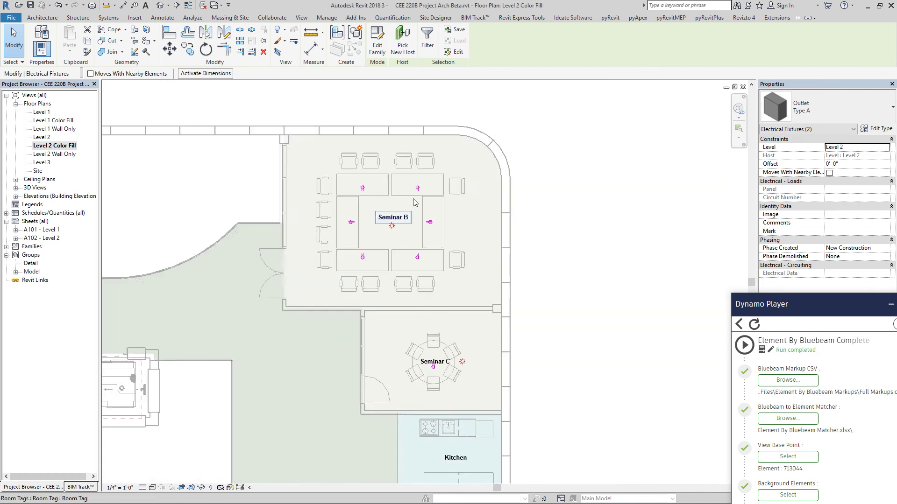
left_click_drag(395, 100, 448, 280)
left_click(376, 39)
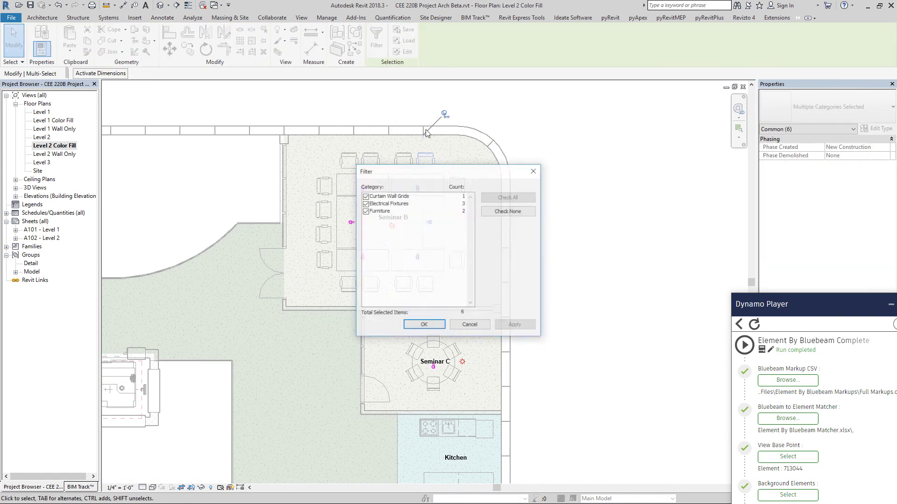
left_click(465, 329)
scroll(558, 271, "down", 5)
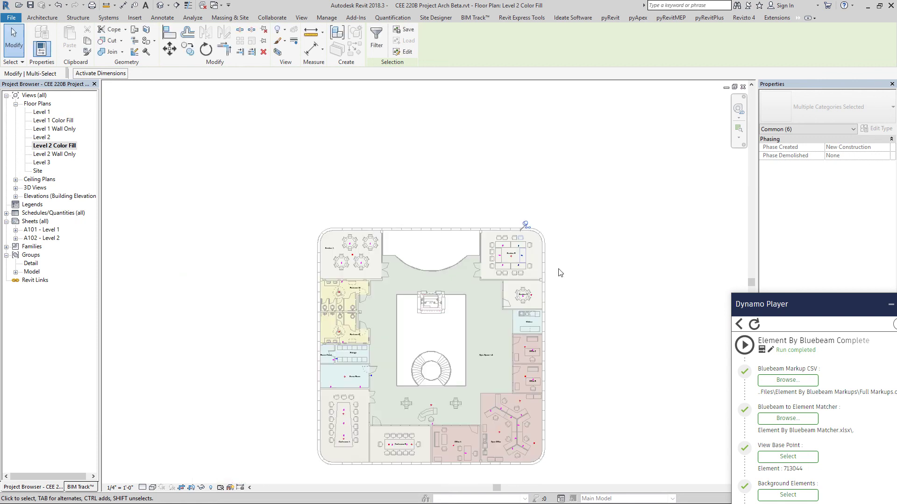
left_click(576, 369)
- Examine the placement of the outlets, lights and card readers in the southern rooms and across the Level 2 plan
scroll(336, 290, "up", 5)
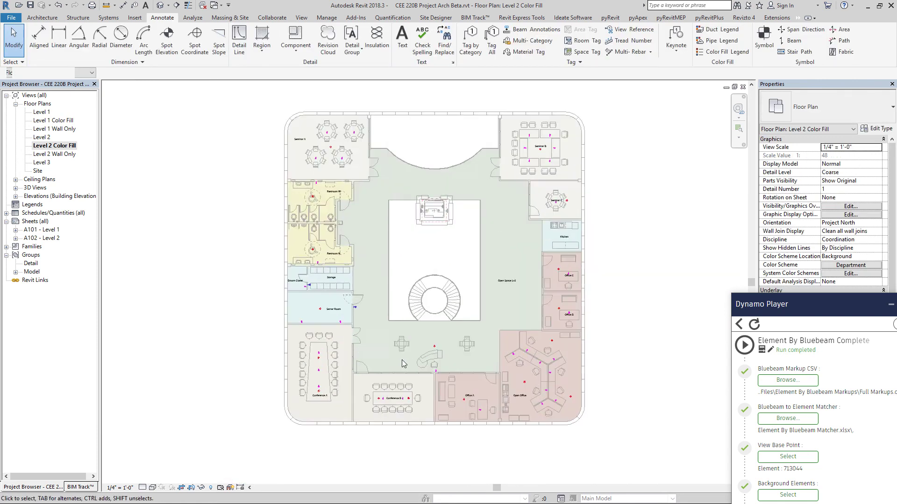
scroll(487, 403, "up", 5)
scroll(365, 264, "down", 5)
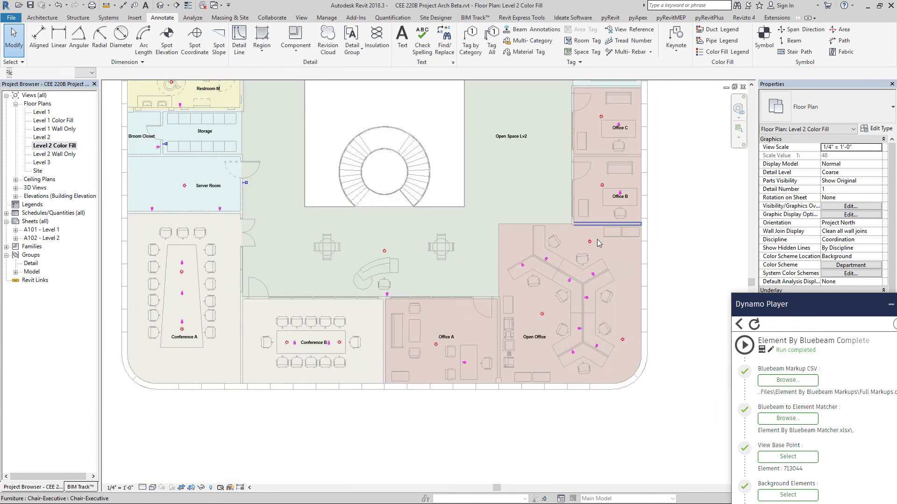
scroll(554, 310, "down", 3)
scroll(452, 410, "down", 2)
scroll(539, 271, "up", 1)
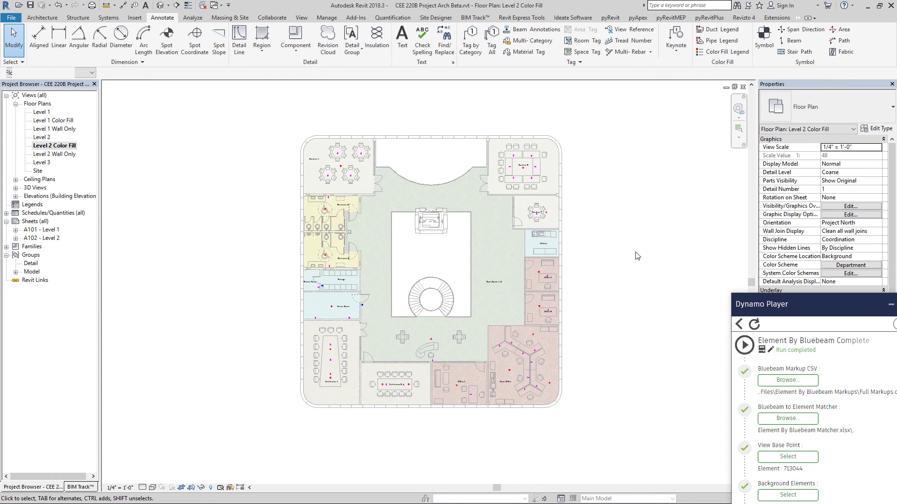